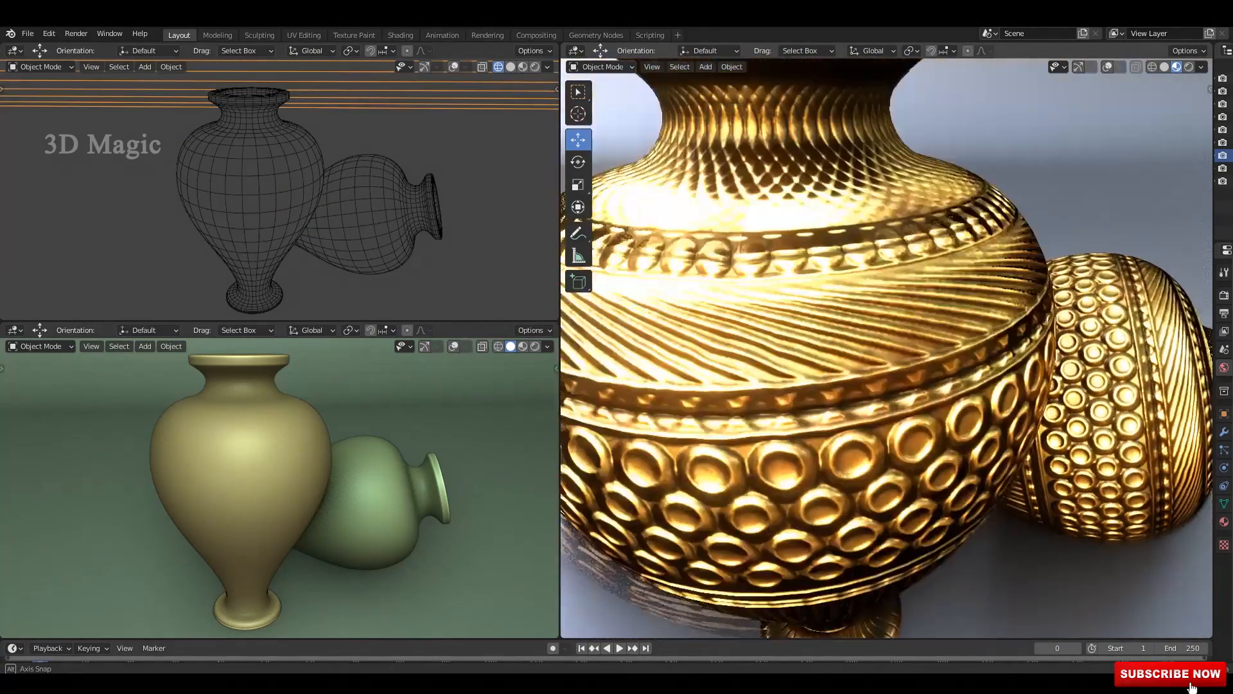
Examine the finished golden vases up close, including how their surface relief responds to the normal map strength.
{"action": "scroll", "coordinate": [886, 347], "scroll_direction": "down", "scroll_amount": 4}
{"action": "left_click", "coordinate": [761, 321]}
{"action": "left_click", "coordinate": [1188, 66]}
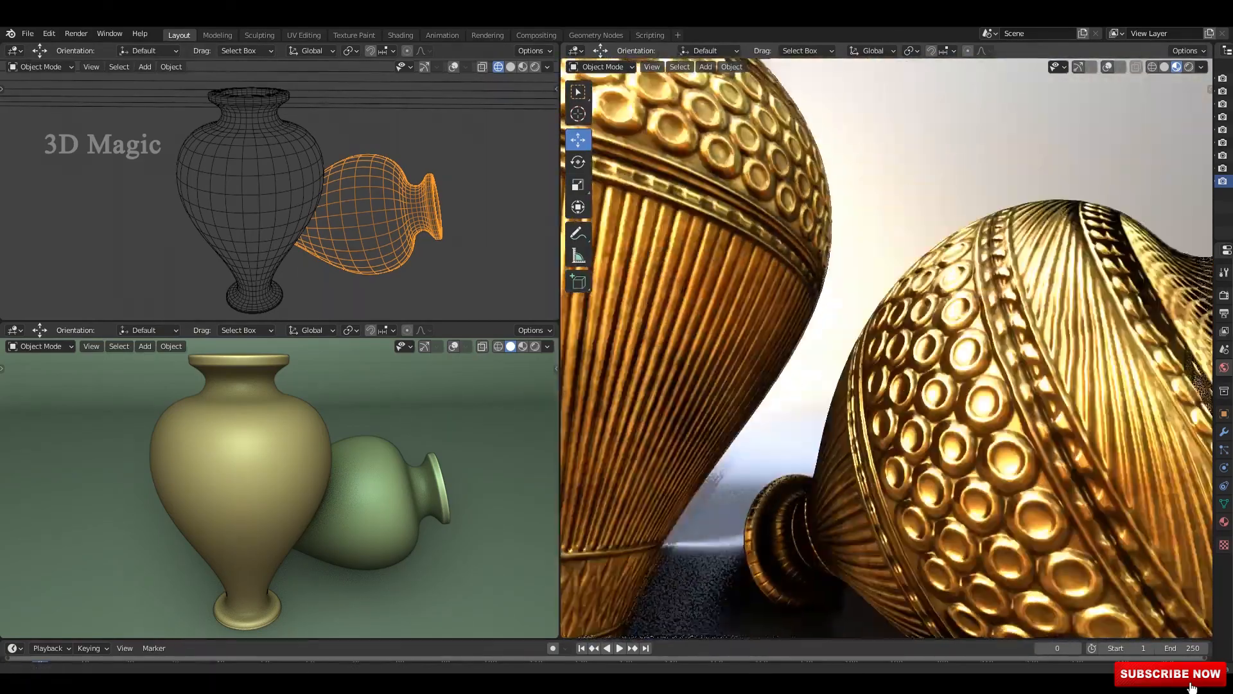
{"action": "middle_click_drag", "start_coordinate": [706, 308], "coordinate": [816, 347], "text": "shift"}
{"action": "left_click", "coordinate": [822, 354]}
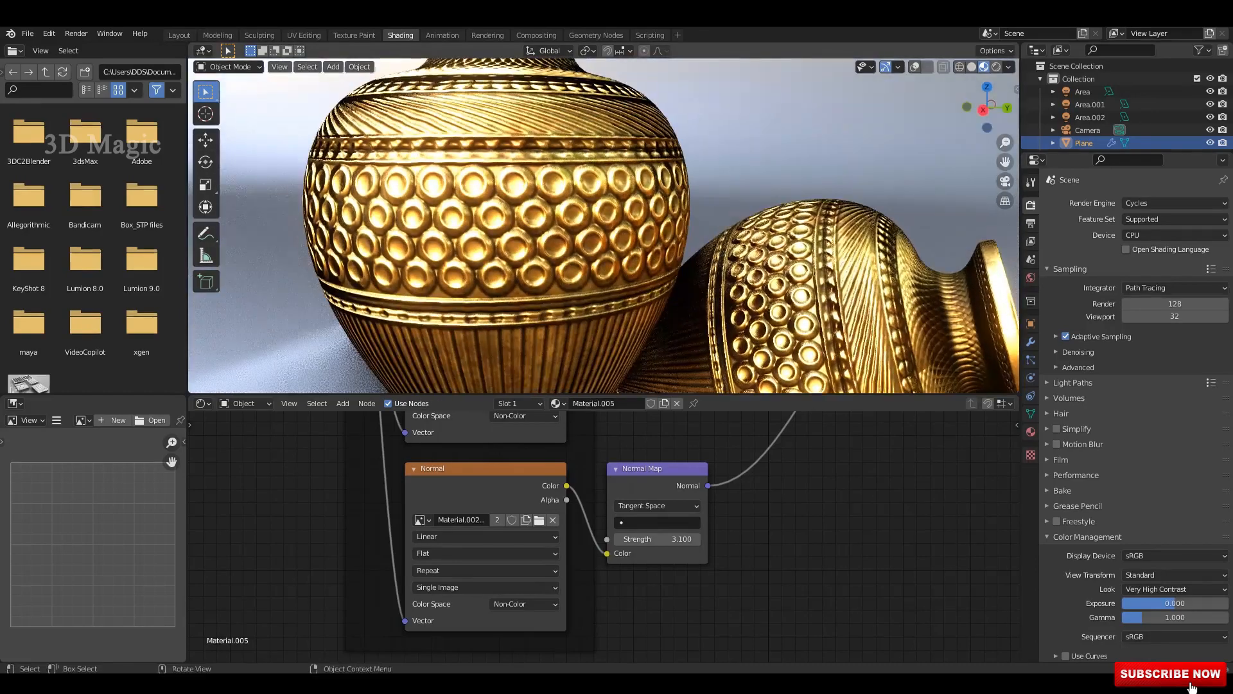
{"action": "scroll", "coordinate": [636, 222], "scroll_direction": "down", "scroll_amount": 1}
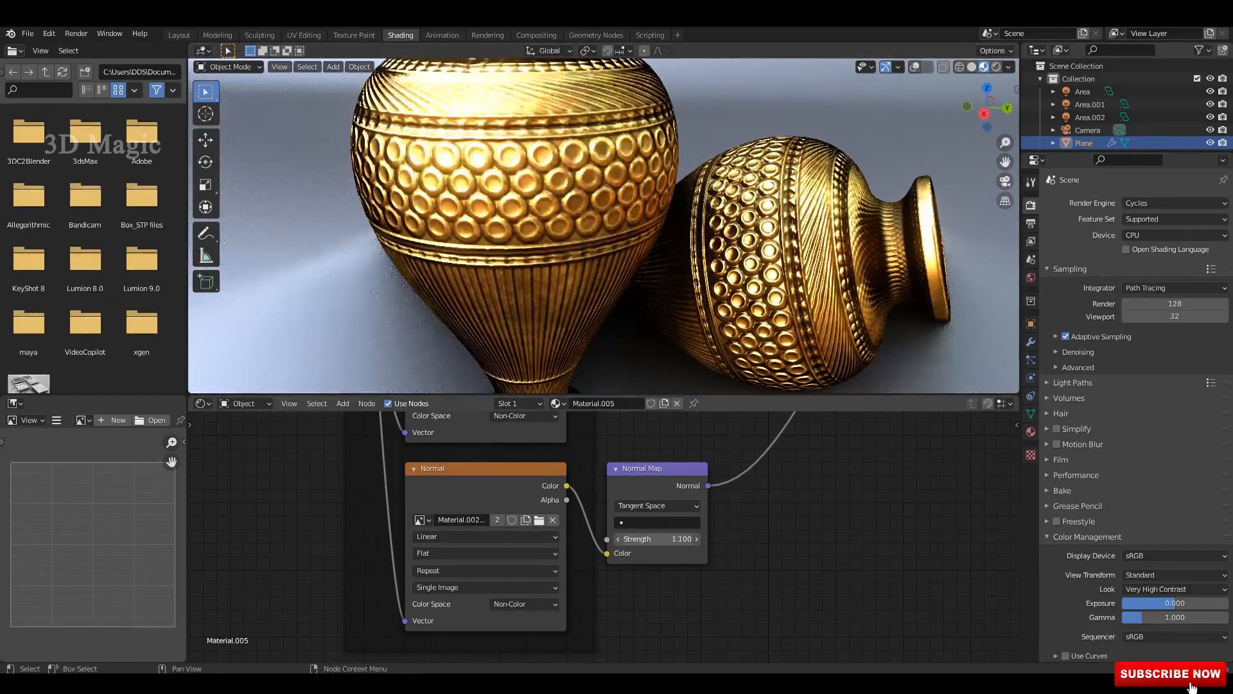
{"action": "scroll", "coordinate": [610, 540], "scroll_direction": "down", "scroll_amount": 11}
{"action": "middle_click_drag", "start_coordinate": [610, 540], "coordinate": [546, 598]}
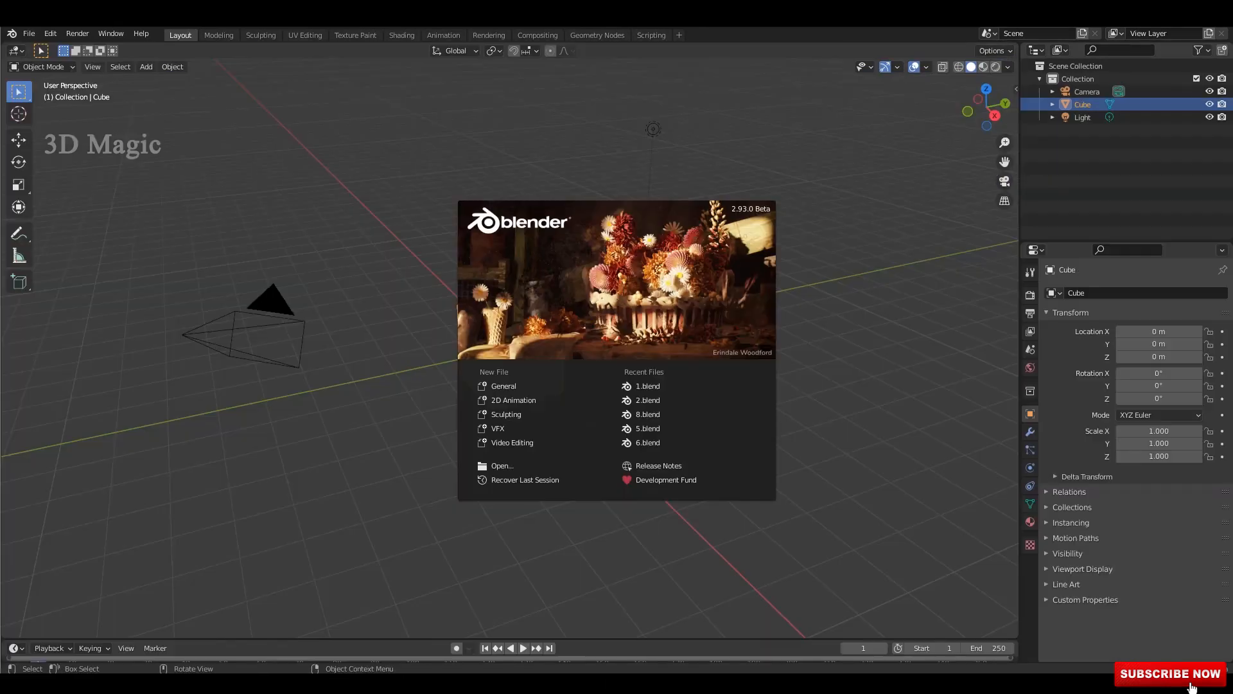
Open the Shortcut VUr settings and dock its display at Center.
{"action": "key", "text": "n"}
{"action": "left_click", "coordinate": [1011, 320]}
{"action": "left_click", "coordinate": [957, 122]}
{"action": "left_click", "coordinate": [934, 173]}
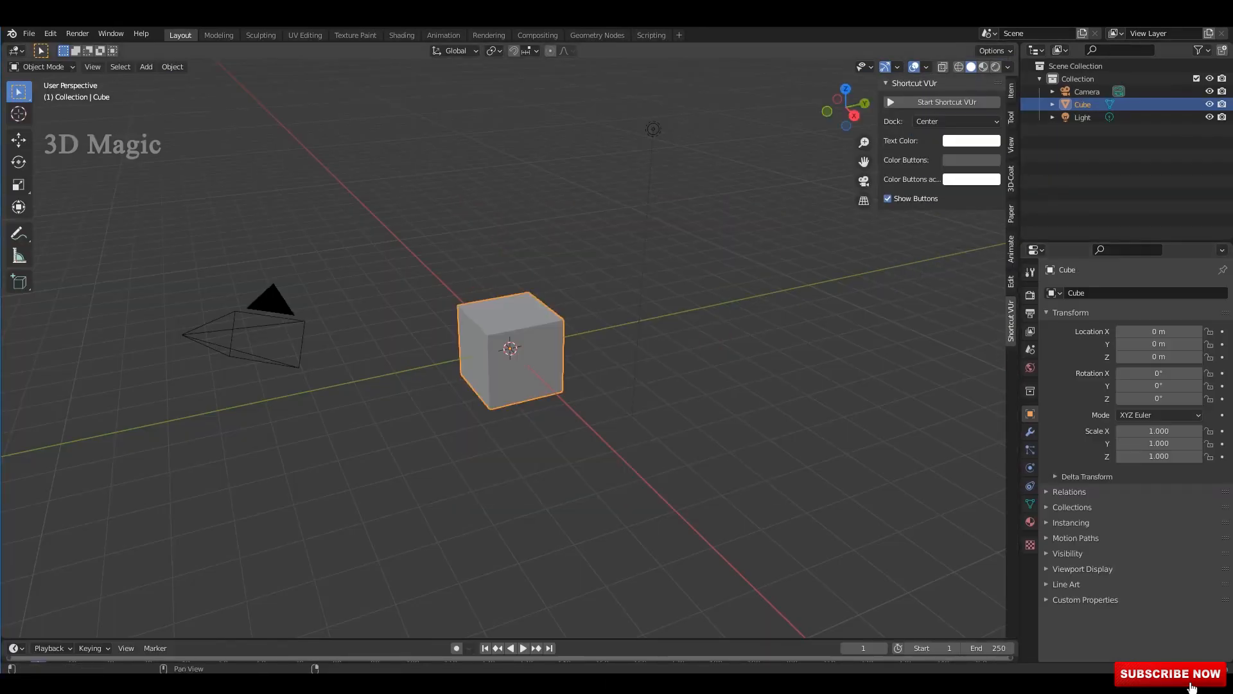
Start the Shortcut VUr display, set the viewport shading colour to Random and hide the sidebar.
{"action": "left_click", "coordinate": [1008, 67]}
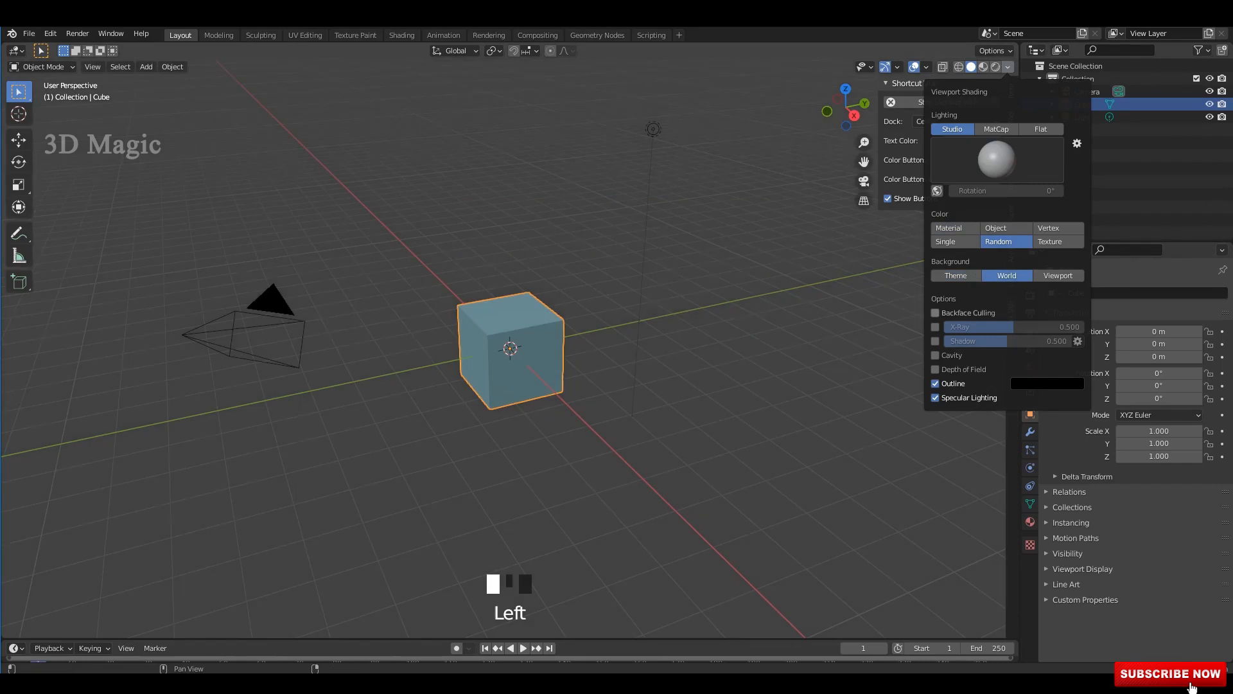
{"action": "left_click", "coordinate": [1039, 397]}
{"action": "left_click", "coordinate": [719, 398]}
{"action": "mouse_move", "coordinate": [719, 399]}
{"action": "middle_mouse_down", "text": "shift"}
{"action": "mouse_move", "coordinate": [738, 404]}
{"action": "mouse_move", "coordinate": [712, 408]}
{"action": "mouse_move", "coordinate": [702, 383]}
{"action": "middle_mouse_up", "text": "shift"}
{"action": "middle_click_drag", "start_coordinate": [703, 383], "coordinate": [726, 382]}
{"action": "key", "text": "n"}
Delete all default objects: the camera, the cube and the light.
{"action": "key", "text": "a"}
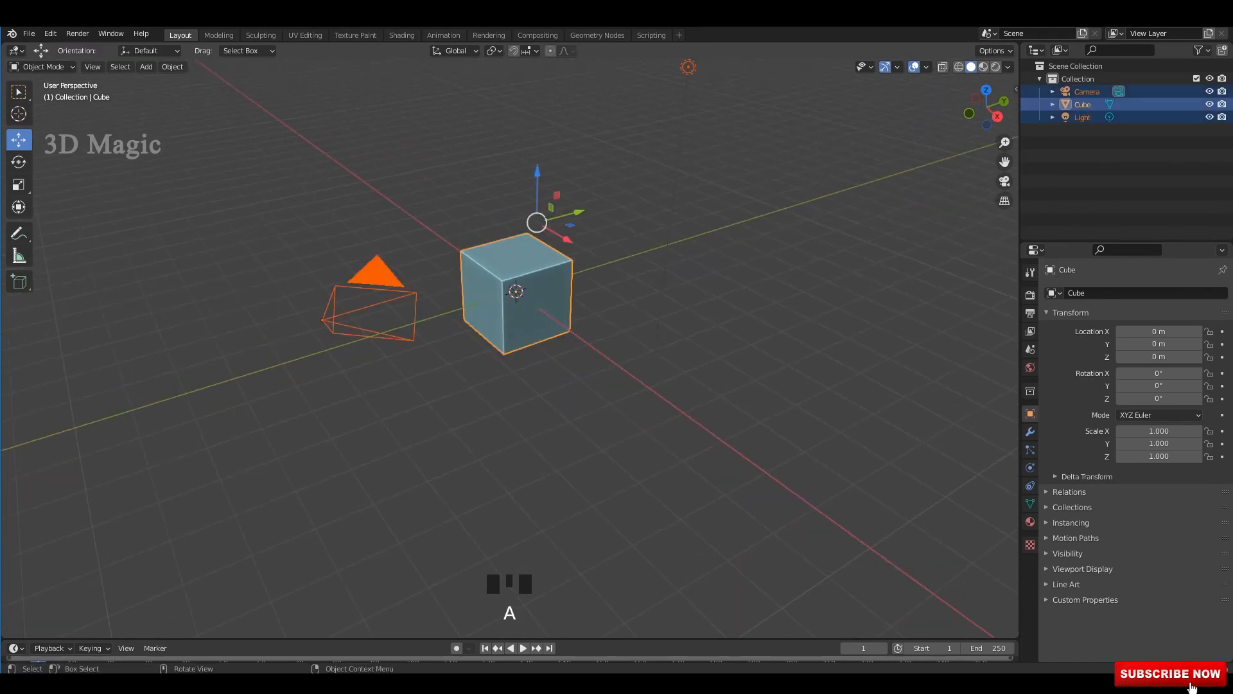
{"action": "left_click", "coordinate": [678, 246]}
{"action": "middle_click_drag", "start_coordinate": [678, 246], "coordinate": [675, 244], "text": "shift"}
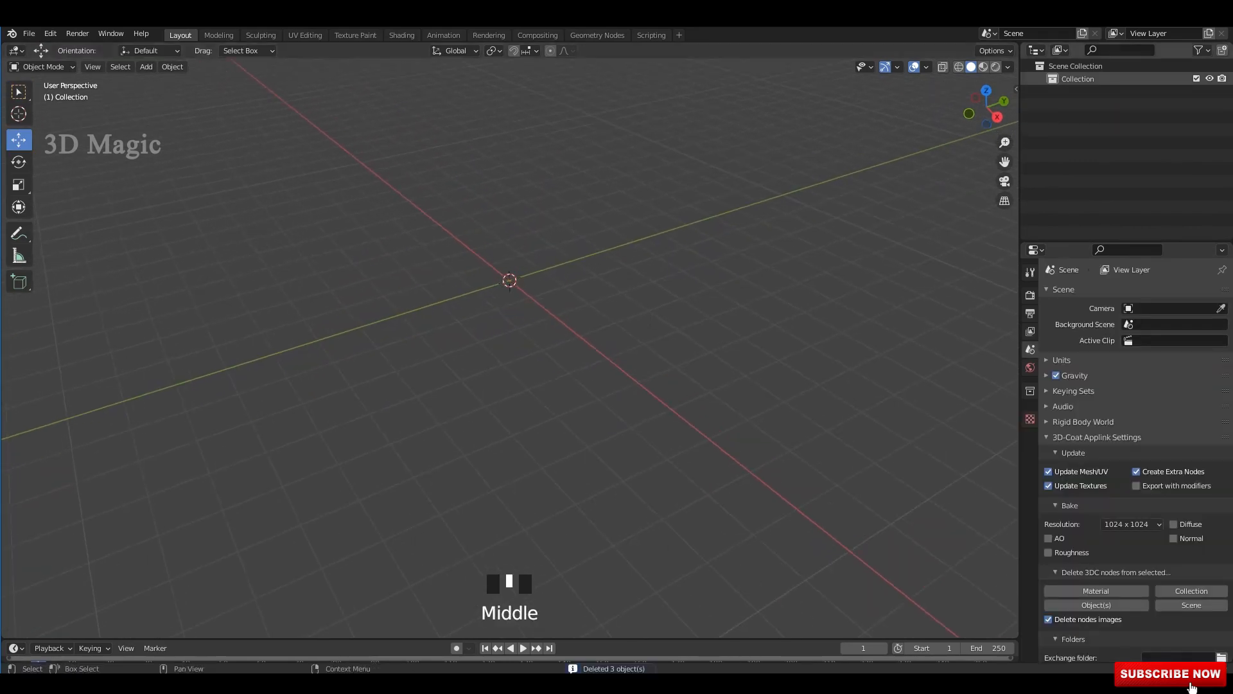
Add a plane mesh at the world origin.
{"action": "middle_click_drag", "start_coordinate": [674, 321], "coordinate": [666, 324]}
{"action": "left_click", "coordinate": [666, 324]}
{"action": "key", "text": "shift+a"}
{"action": "mouse_move", "coordinate": [347, 182]}
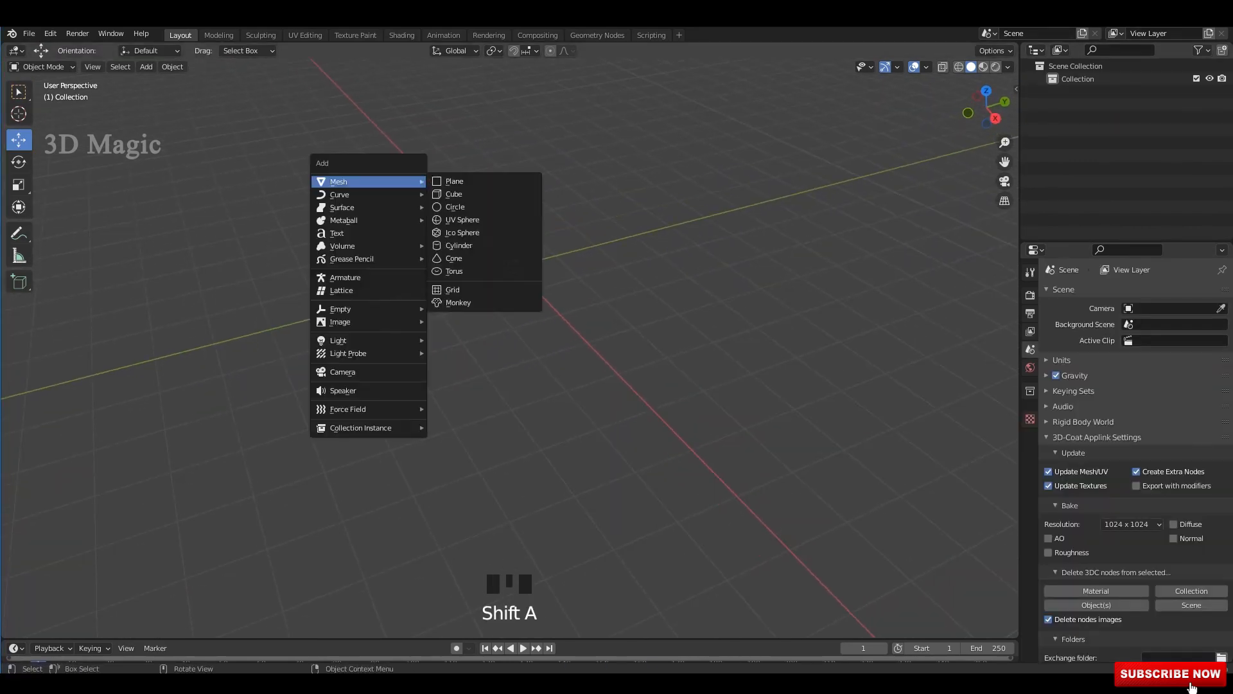
{"action": "left_click", "coordinate": [460, 181]}
Merge all of the plane's vertices into a single vertex at the center.
{"action": "scroll", "coordinate": [460, 193], "scroll_direction": "up", "scroll_amount": 2}
{"action": "middle_click_drag", "start_coordinate": [459, 193], "coordinate": [481, 244]}
{"action": "scroll", "coordinate": [481, 244], "scroll_direction": "up", "scroll_amount": 3}
{"action": "key", "text": "Tab"}
{"action": "key", "text": "m"}
{"action": "middle_click_drag", "start_coordinate": [493, 302], "coordinate": [546, 309], "text": "shift"}
{"action": "key", "text": "Return"}
In front orthographic view, move the single vertex outward from the origin along the X axis.
{"action": "middle_click_drag", "start_coordinate": [546, 308], "coordinate": [597, 308], "text": "alt"}
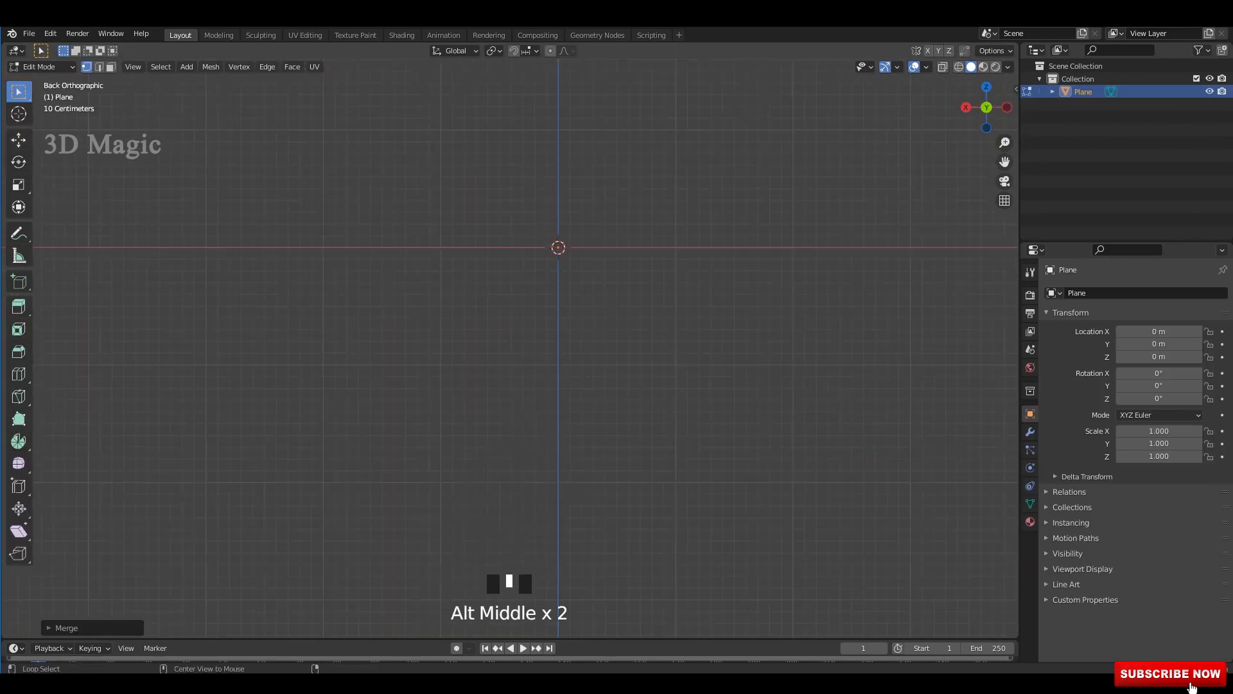
{"action": "middle_click_drag", "start_coordinate": [514, 321], "coordinate": [629, 308]}
{"action": "scroll", "coordinate": [514, 321], "scroll_direction": "up", "scroll_amount": 2}
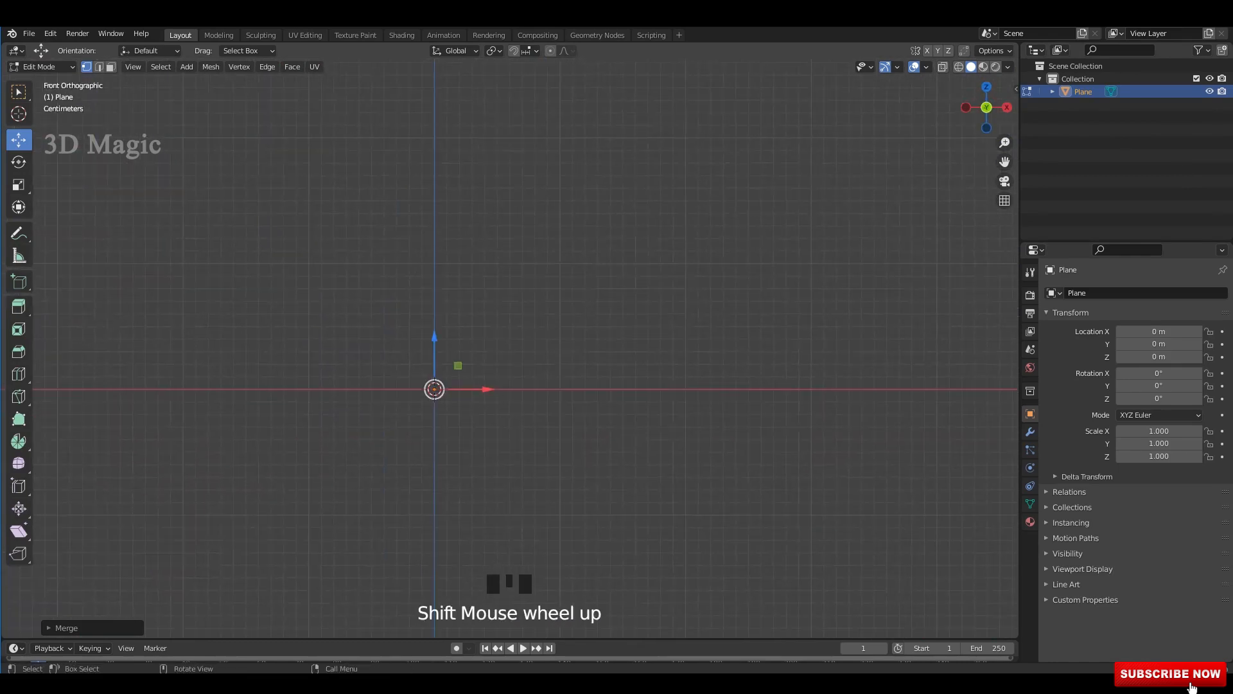
{"action": "left_click_drag", "start_coordinate": [432, 419], "coordinate": [864, 418]}
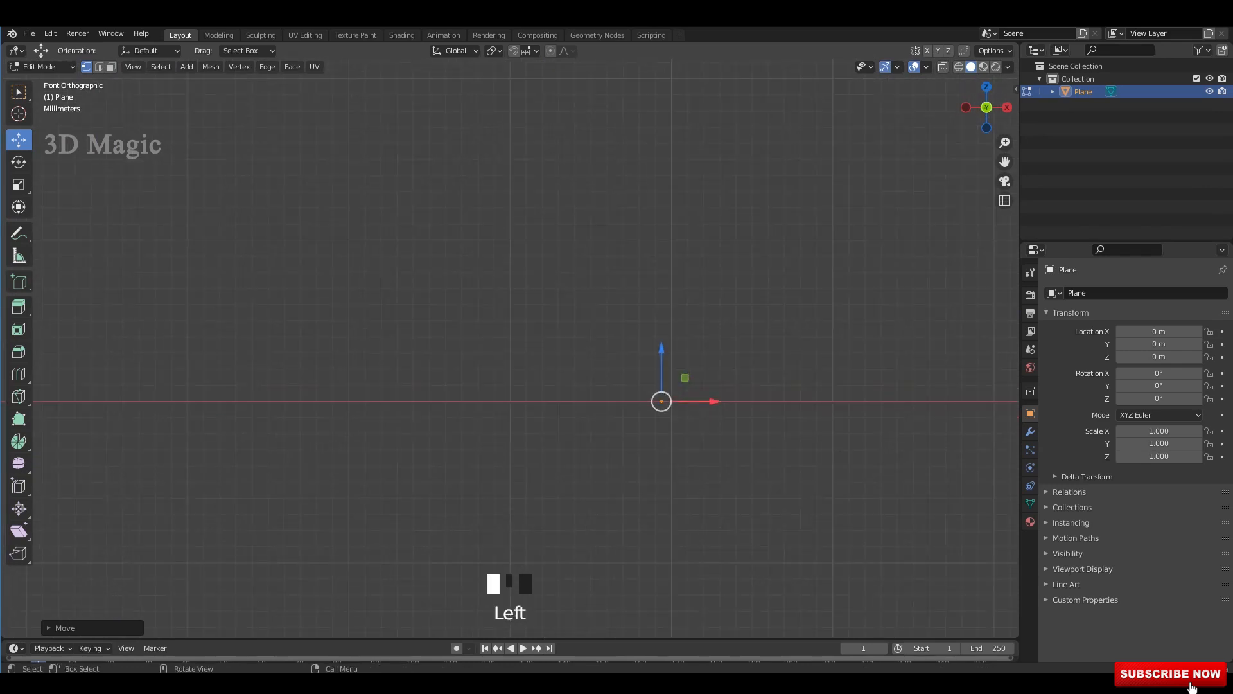
Extrude the vertex into a short vertical rim profile with angled corners and extend its bottom inward along X.
{"action": "left_click_drag", "start_coordinate": [697, 402], "coordinate": [690, 402]}
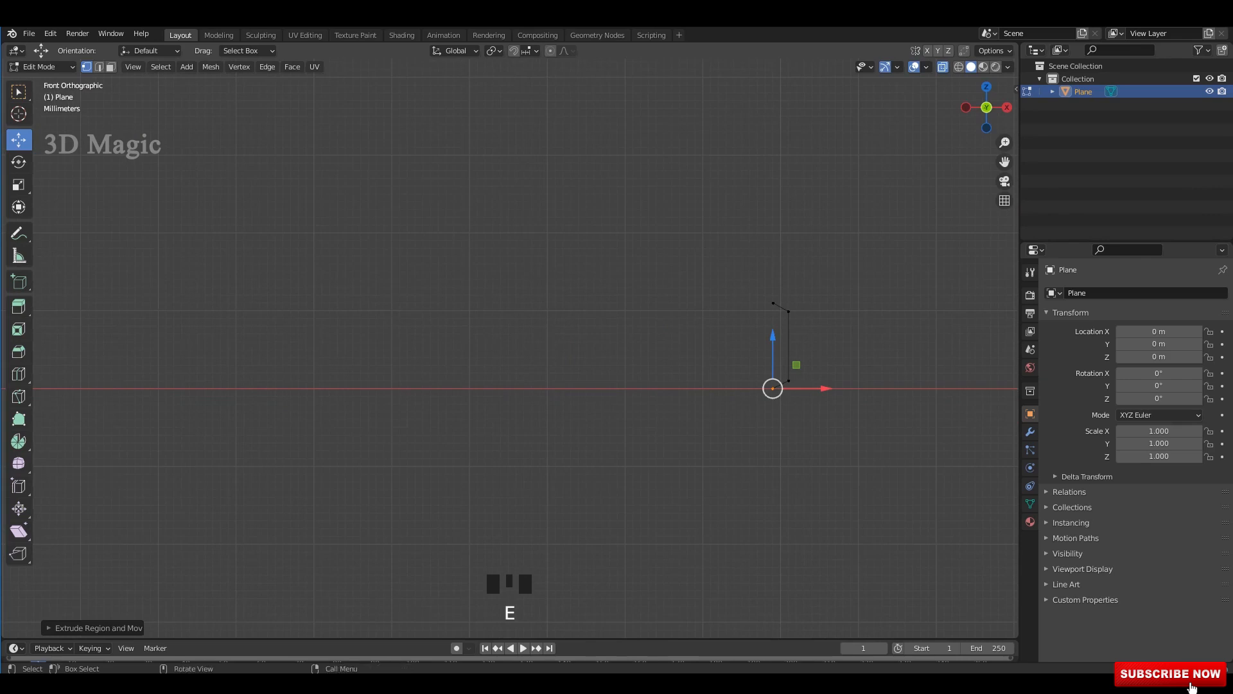
{"action": "left_click_drag", "start_coordinate": [825, 388], "coordinate": [532, 388]}
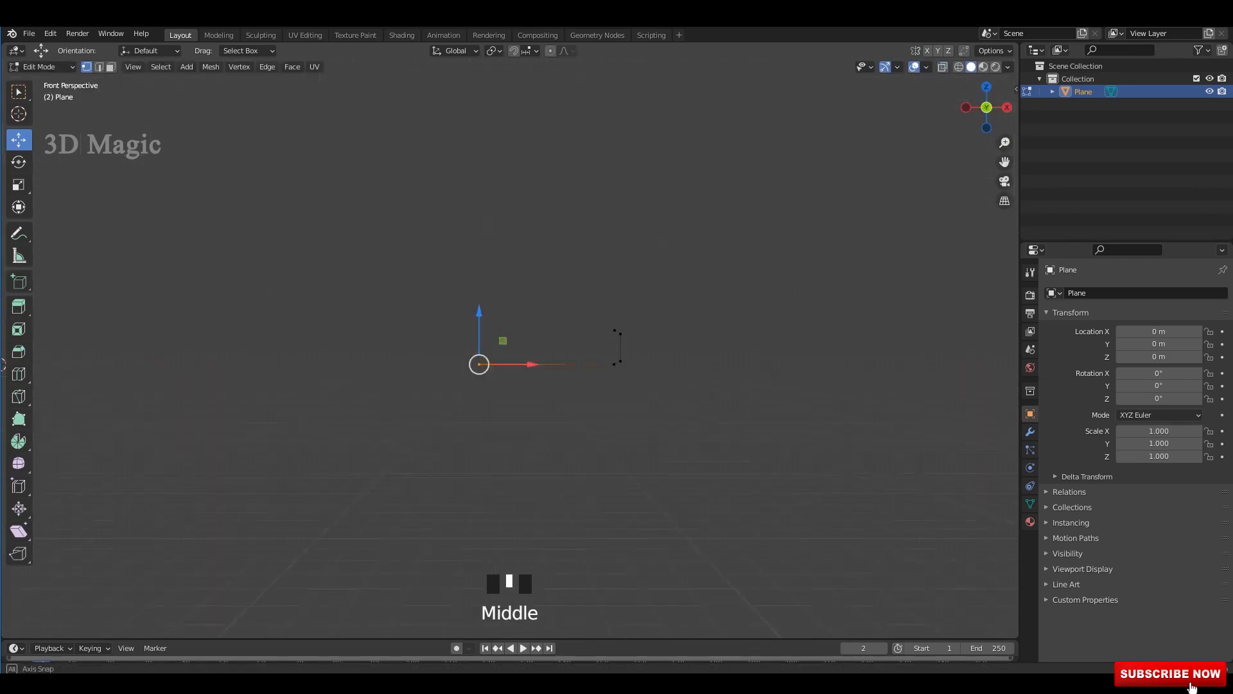
{"action": "scroll", "coordinate": [510, 347], "scroll_direction": "down", "scroll_amount": 2}
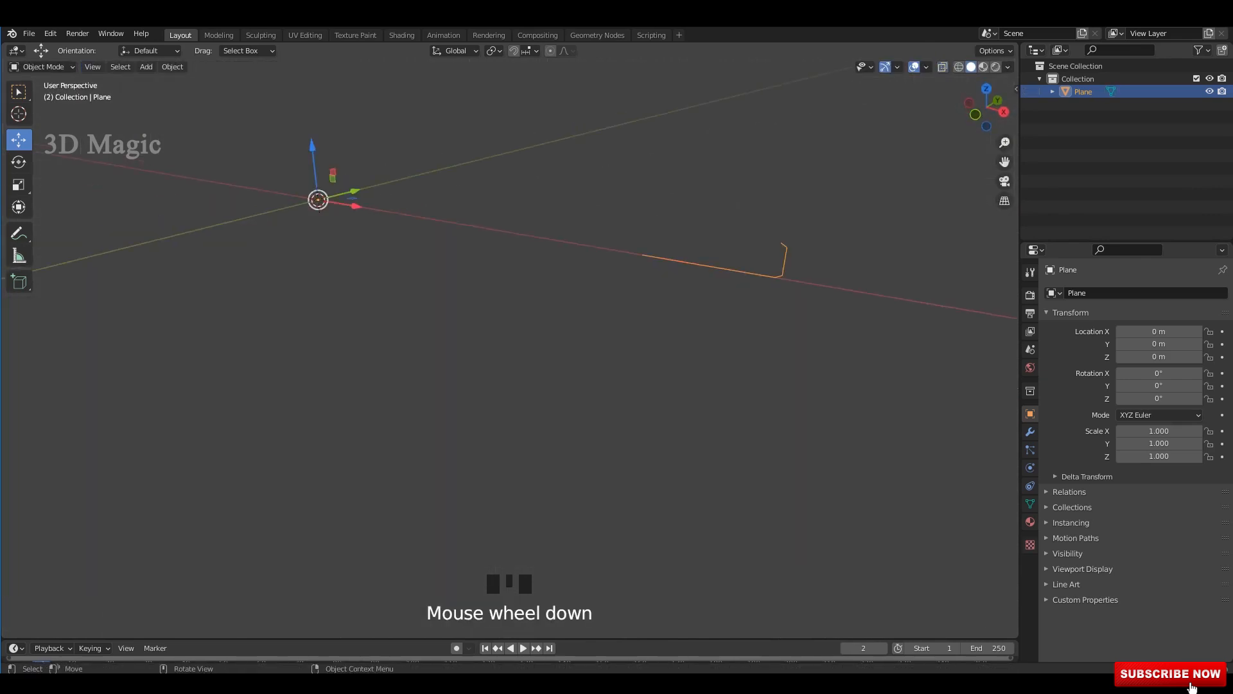
Add a Screw modifier to the profile to revolve it 360° around the Z axis.
{"action": "middle_click_drag", "start_coordinate": [511, 347], "coordinate": [513, 354], "text": "shift"}
{"action": "left_click", "coordinate": [1030, 432]}
{"action": "left_click", "coordinate": [1134, 293]}
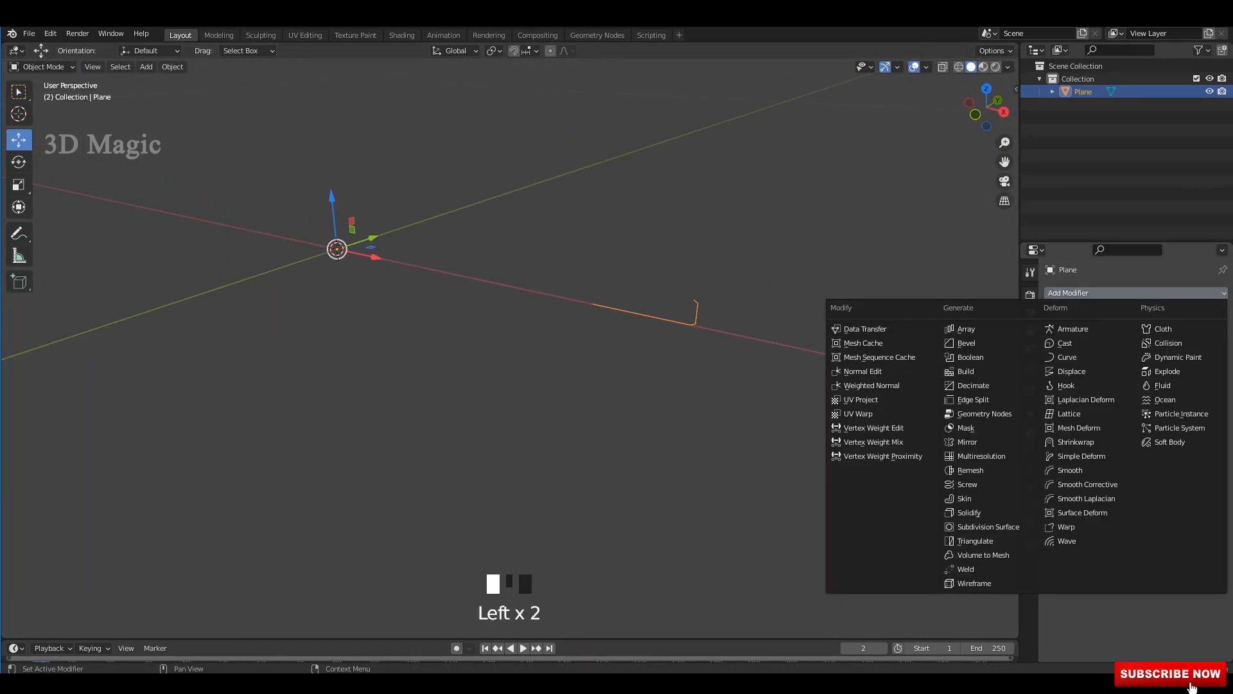
{"action": "left_click", "coordinate": [981, 456]}
{"action": "left_click", "coordinate": [1134, 292]}
{"action": "left_click", "coordinate": [968, 484]}
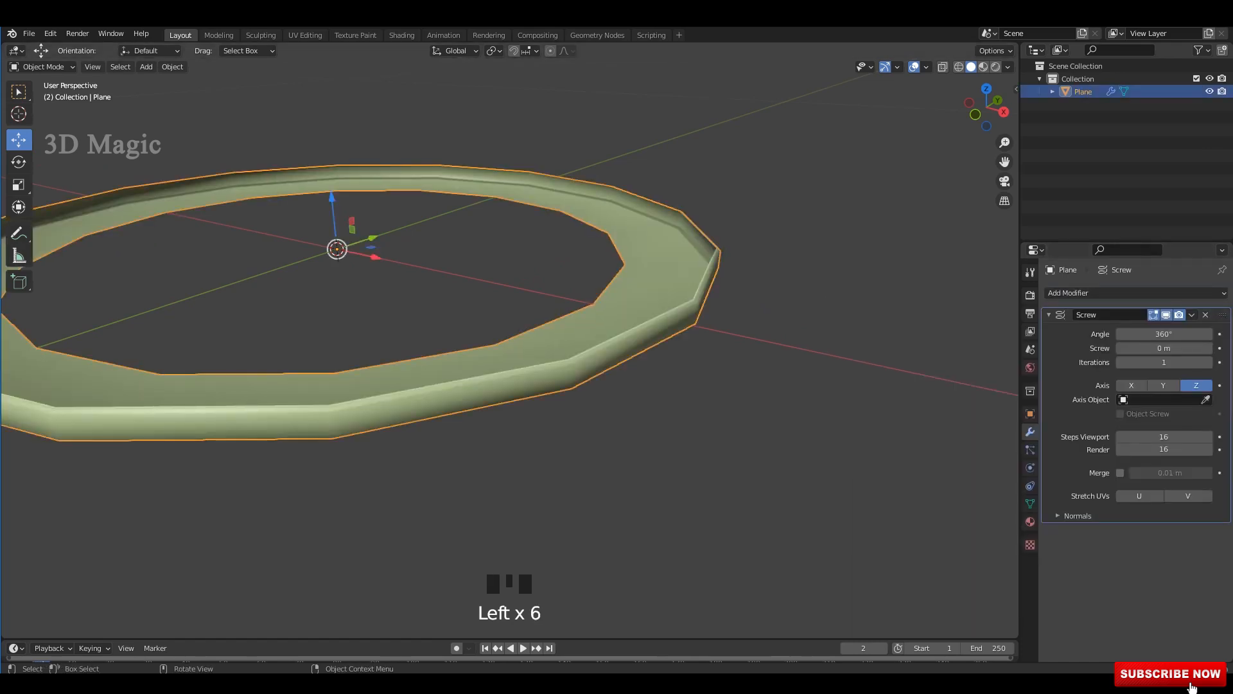
Add a level 2 Subdivision modifier to the ring and collapse the Screw modifier's settings.
{"action": "key", "text": "ctrl+1"}
{"action": "key", "text": "ctrl+2"}
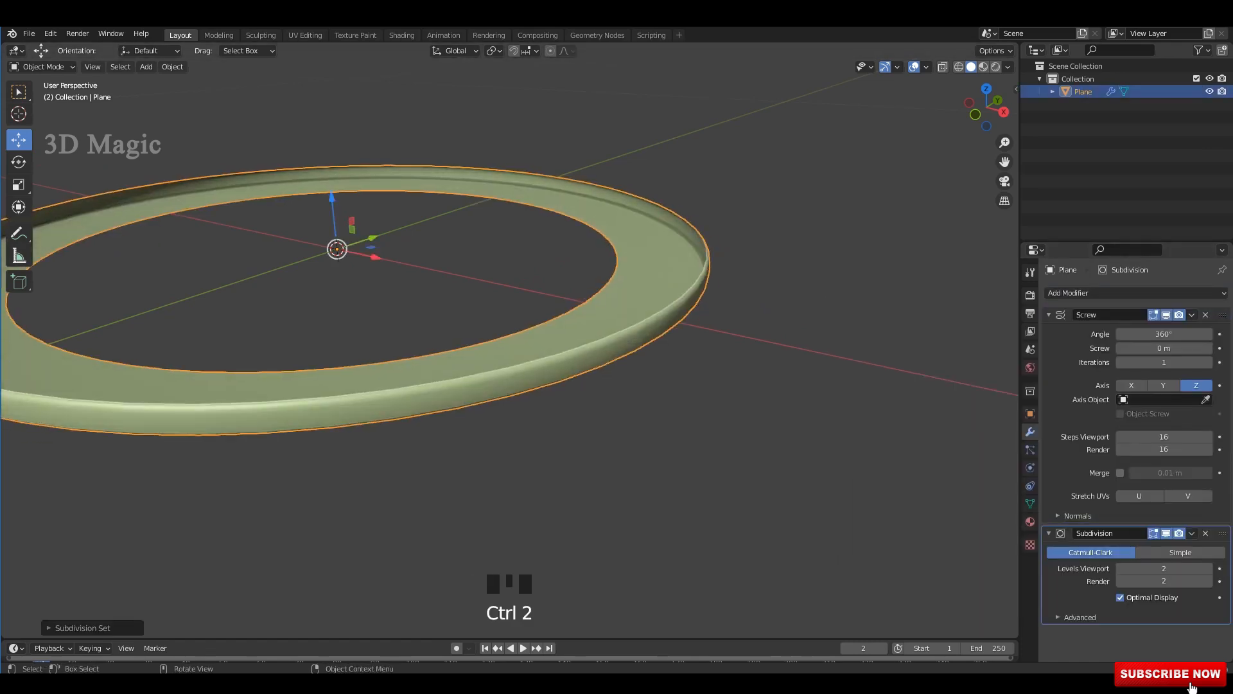
{"action": "left_click", "coordinate": [1049, 315]}
{"action": "left_click", "coordinate": [758, 398]}
{"action": "left_click", "coordinate": [648, 305]}
In front view, extrude the rim profile's top vertex inward and upward to start the sloping foot.
{"action": "key", "text": "Tab"}
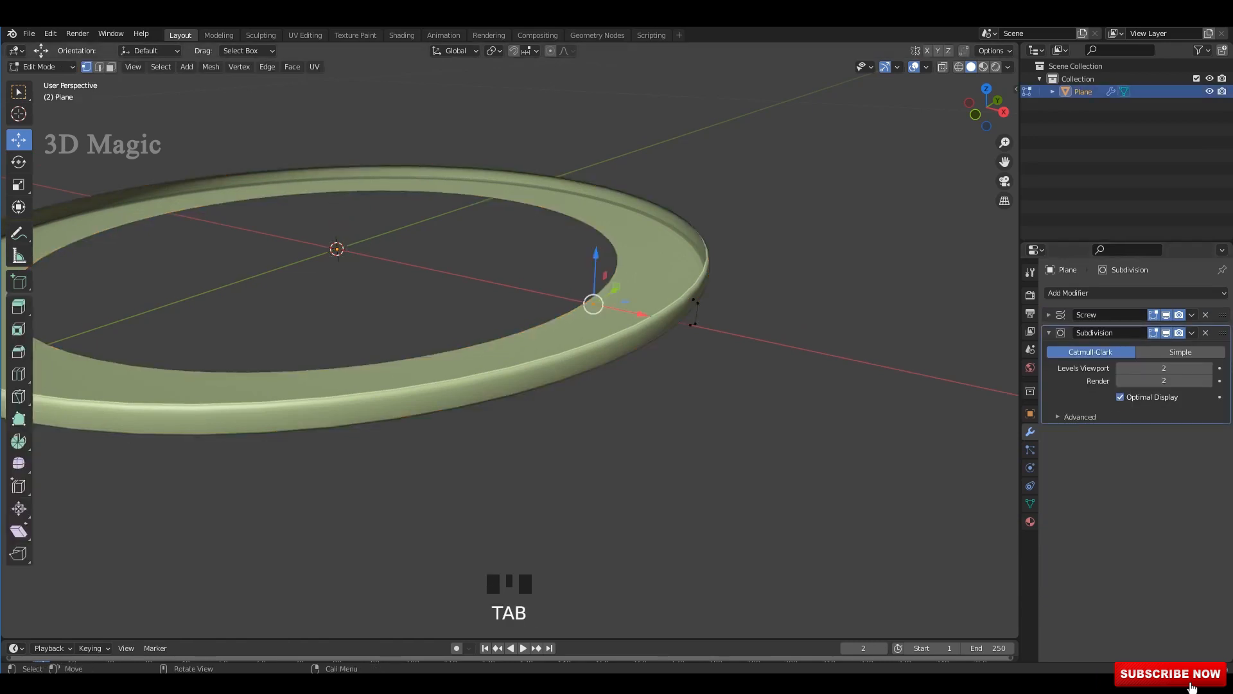
{"action": "middle_click_drag", "start_coordinate": [578, 334], "coordinate": [630, 334], "text": "alt"}
{"action": "middle_click_drag", "start_coordinate": [630, 334], "coordinate": [578, 334], "text": "alt"}
{"action": "scroll", "coordinate": [510, 348], "scroll_direction": "up", "scroll_amount": 5}
{"action": "left_click_drag", "start_coordinate": [753, 354], "coordinate": [800, 331]}
{"action": "scroll", "coordinate": [799, 331], "scroll_direction": "up", "scroll_amount": 4}
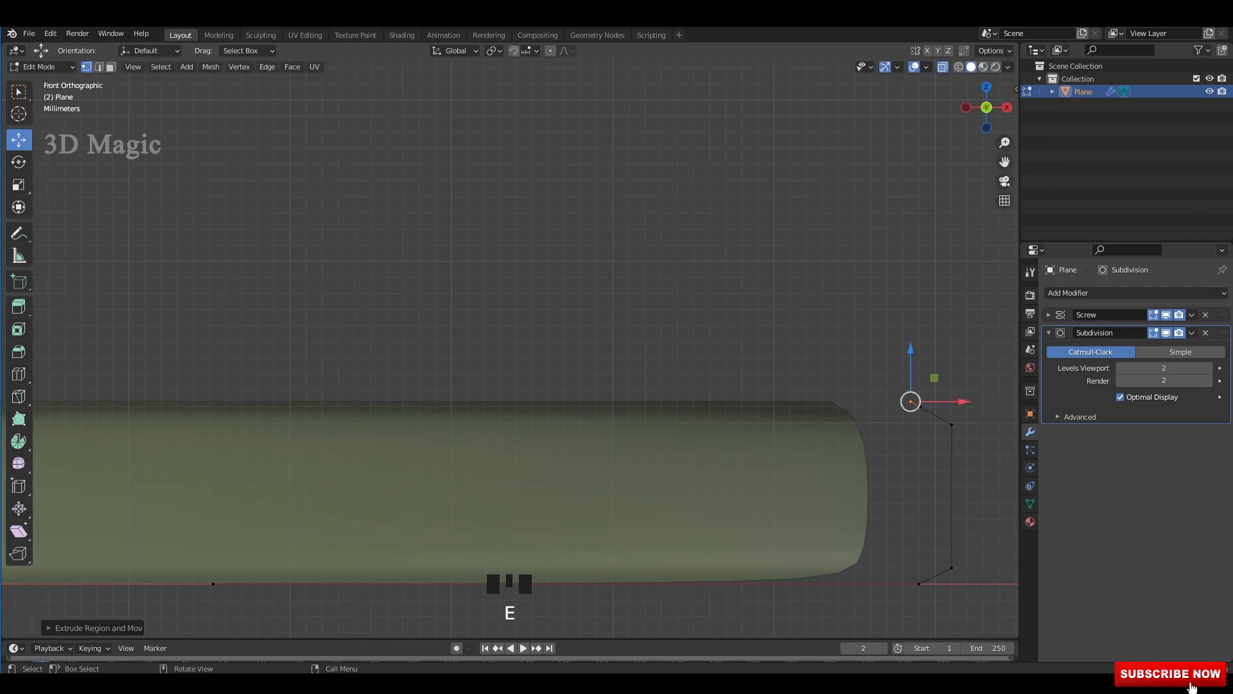
{"action": "middle_click_drag", "start_coordinate": [800, 331], "coordinate": [790, 360], "text": "shift"}
{"action": "scroll", "coordinate": [602, 232], "scroll_direction": "up", "scroll_amount": 1}
{"action": "key", "text": "e"}
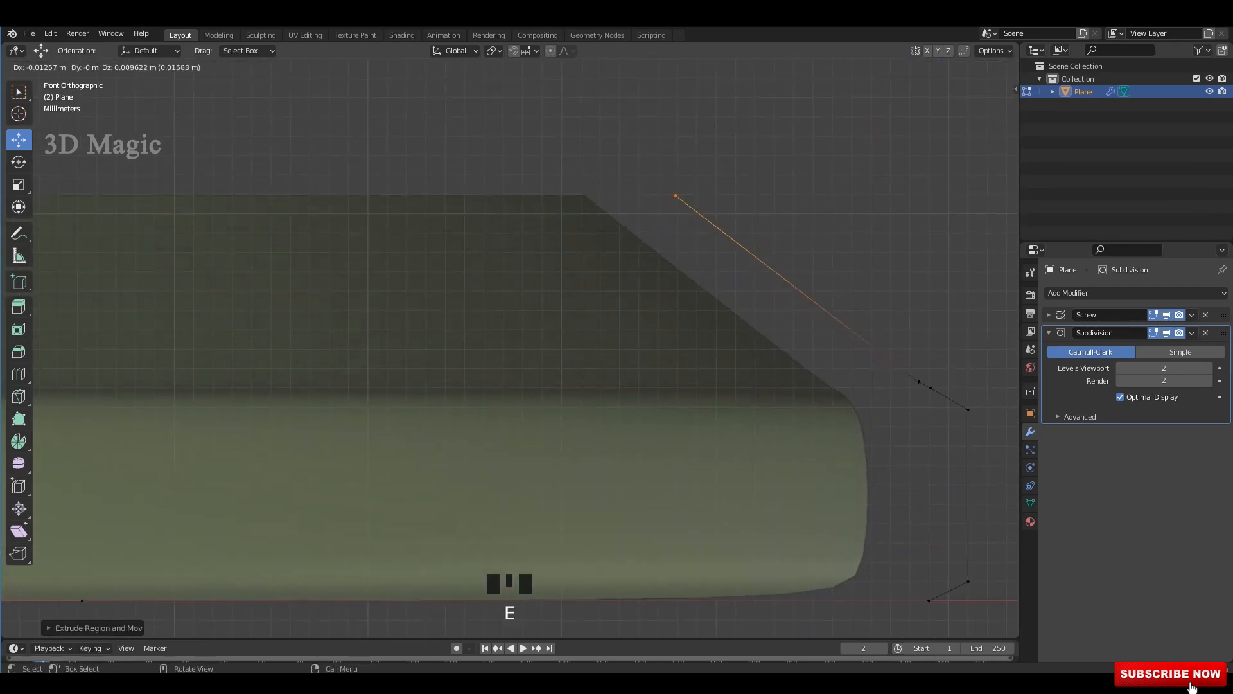
{"action": "left_click", "coordinate": [656, 146]}
Extrude the foot profile's end vertex about 0.024 m further upward and inward.
{"action": "scroll", "coordinate": [656, 146], "scroll_direction": "down", "scroll_amount": 3}
{"action": "middle_click_drag", "start_coordinate": [657, 146], "coordinate": [876, 334], "text": "shift"}
{"action": "key", "text": "e"}
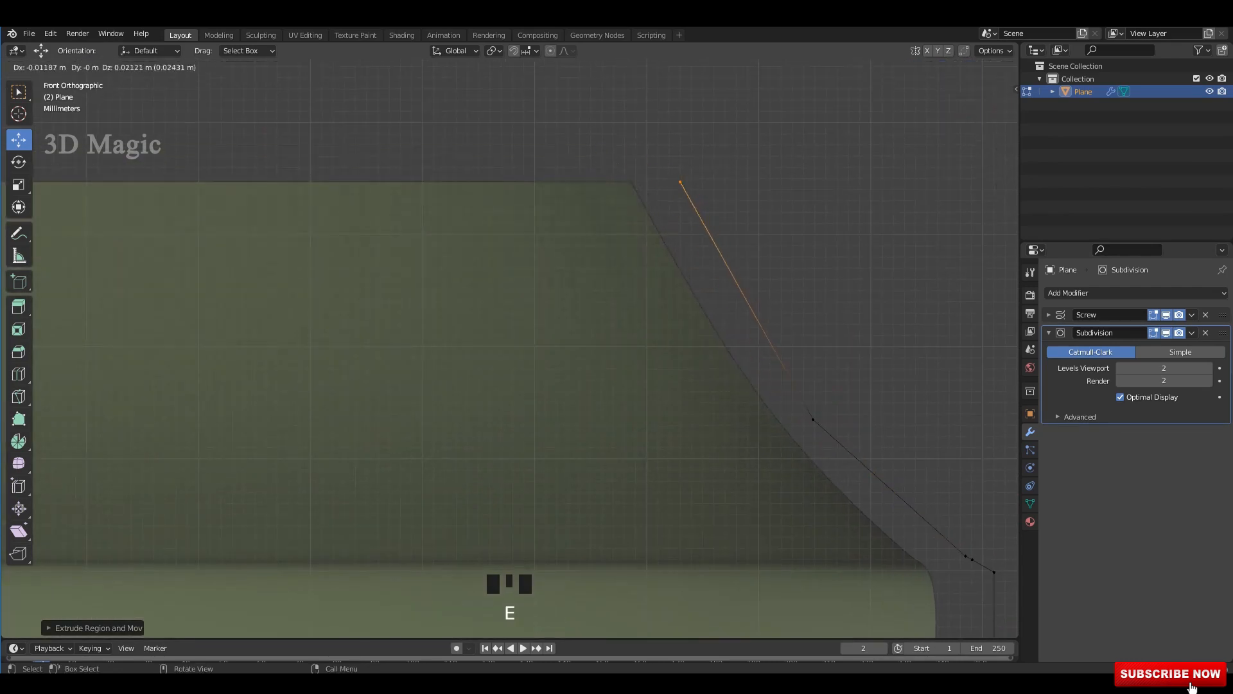
{"action": "left_click", "coordinate": [681, 182]}
Move the two uppermost profile vertices further inward to make the foot's slope shallower.
{"action": "left_click_drag", "start_coordinate": [757, 303], "coordinate": [846, 463]}
{"action": "left_click_drag", "start_coordinate": [813, 418], "coordinate": [666, 342]}
{"action": "middle_click_drag", "start_coordinate": [666, 342], "coordinate": [739, 433], "text": "shift"}
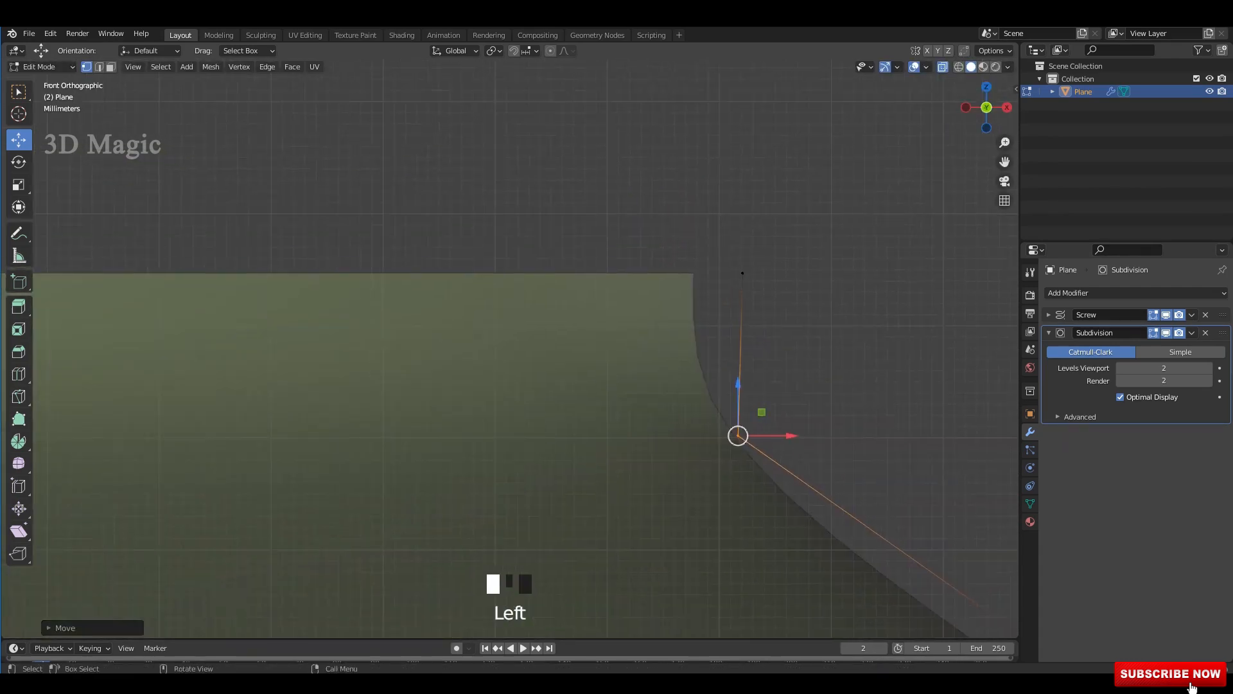
{"action": "left_click_drag", "start_coordinate": [742, 273], "coordinate": [621, 272]}
{"action": "middle_click_drag", "start_coordinate": [786, 531], "coordinate": [707, 520], "text": "shift"}
{"action": "scroll", "coordinate": [765, 443], "scroll_direction": "down", "scroll_amount": 3}
{"action": "scroll", "coordinate": [764, 443], "scroll_direction": "up", "scroll_amount": 4}
{"action": "scroll", "coordinate": [661, 488], "scroll_direction": "up", "scroll_amount": 5}
{"action": "scroll", "coordinate": [661, 488], "scroll_direction": "down", "scroll_amount": 1}
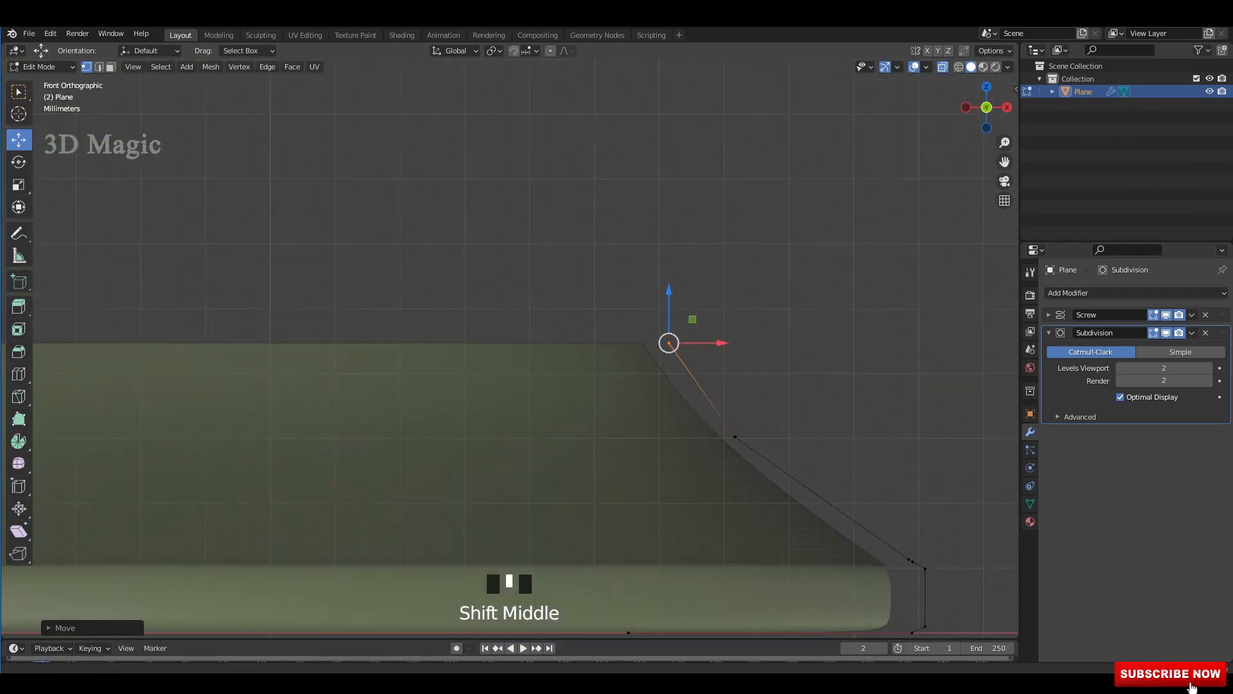
Turn off X-ray and extrude the foot's top vertex upward and inward to continue the slope.
{"action": "scroll", "coordinate": [707, 520], "scroll_direction": "down", "scroll_amount": 2}
{"action": "key", "text": "alt+z"}
{"action": "middle_click_drag", "start_coordinate": [643, 450], "coordinate": [662, 514], "text": "shift"}
{"action": "scroll", "coordinate": [661, 514], "scroll_direction": "up", "scroll_amount": 4}
{"action": "key", "text": "e"}
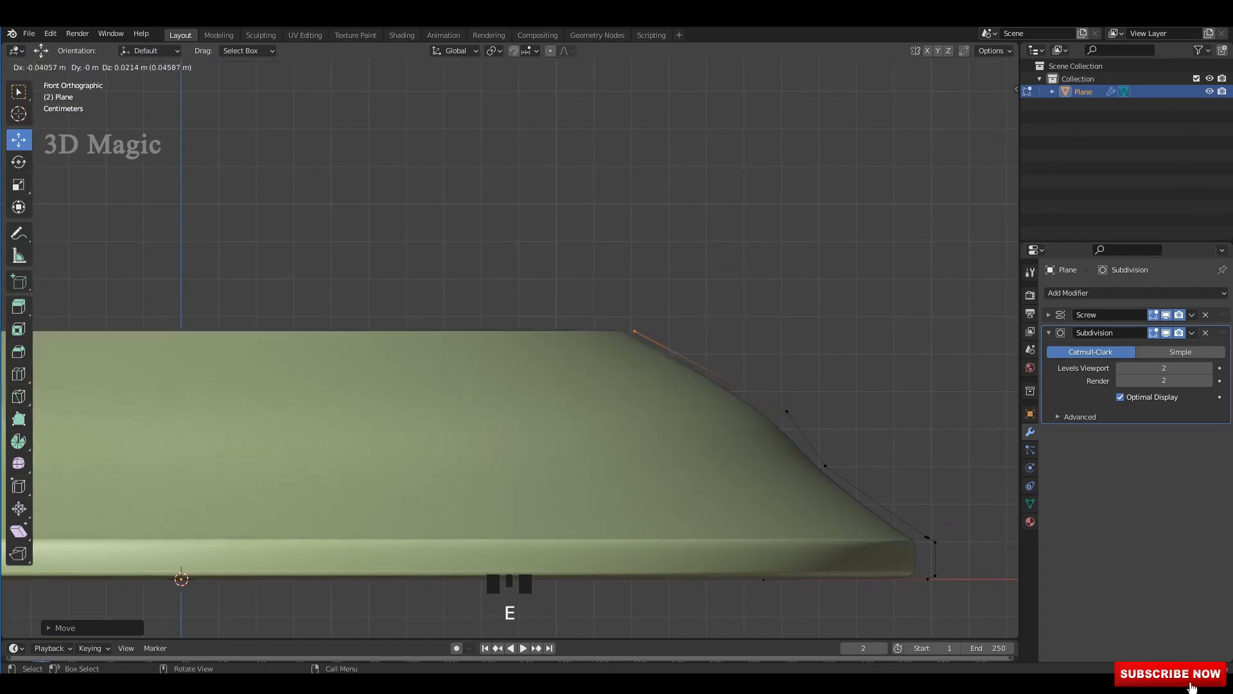
Reposition the middle and upper foot vertices inward and upward to form a smooth concave curve.
{"action": "left_click", "coordinate": [786, 411]}
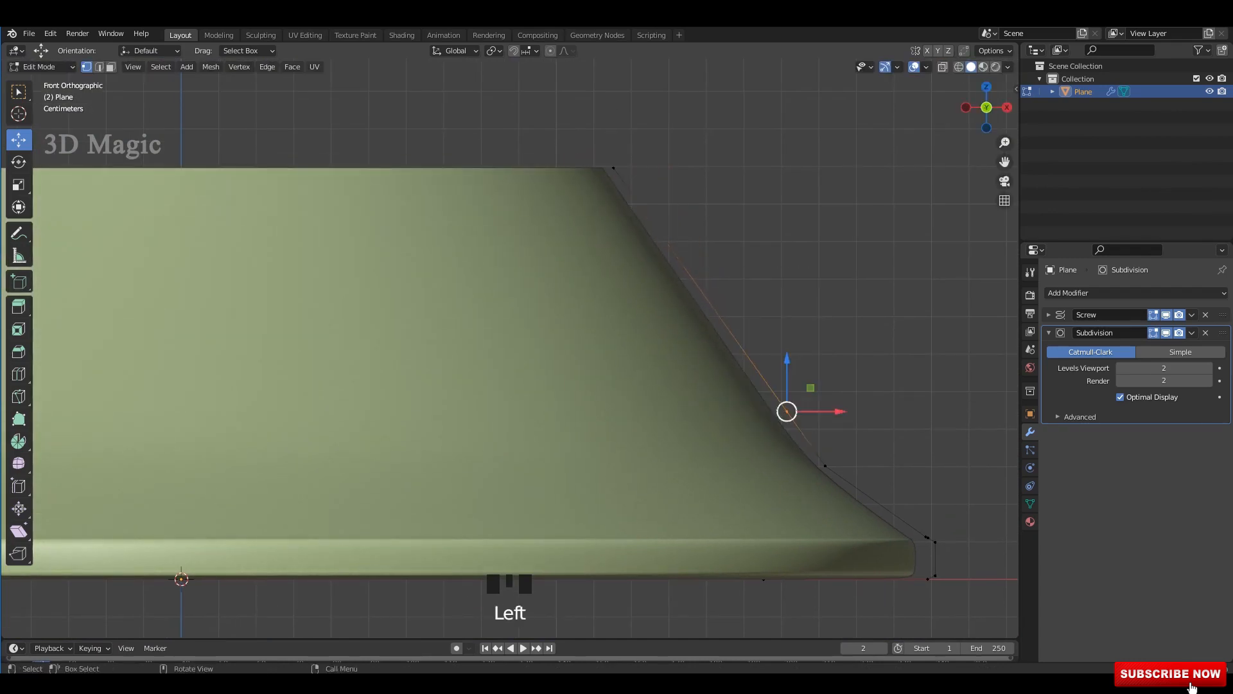
{"action": "left_click_drag", "start_coordinate": [786, 411], "coordinate": [693, 326]}
{"action": "left_click_drag", "start_coordinate": [857, 469], "coordinate": [765, 429]}
{"action": "left_click_drag", "start_coordinate": [749, 280], "coordinate": [655, 382]}
{"action": "left_click_drag", "start_coordinate": [692, 327], "coordinate": [635, 270]}
{"action": "left_click_drag", "start_coordinate": [860, 376], "coordinate": [738, 475]}
{"action": "left_click_drag", "start_coordinate": [765, 429], "coordinate": [756, 431]}
Extrude the profile's top vertex upward to form the narrow stem above the foot.
{"action": "scroll", "coordinate": [755, 432], "scroll_direction": "down", "scroll_amount": 4}
{"action": "middle_click_drag", "start_coordinate": [755, 431], "coordinate": [915, 572], "text": "shift"}
{"action": "left_click", "coordinate": [716, 402]}
{"action": "scroll", "coordinate": [715, 402], "scroll_direction": "up", "scroll_amount": 2}
{"action": "middle_click_drag", "start_coordinate": [716, 402], "coordinate": [625, 378], "text": "shift"}
{"action": "key", "text": "e"}
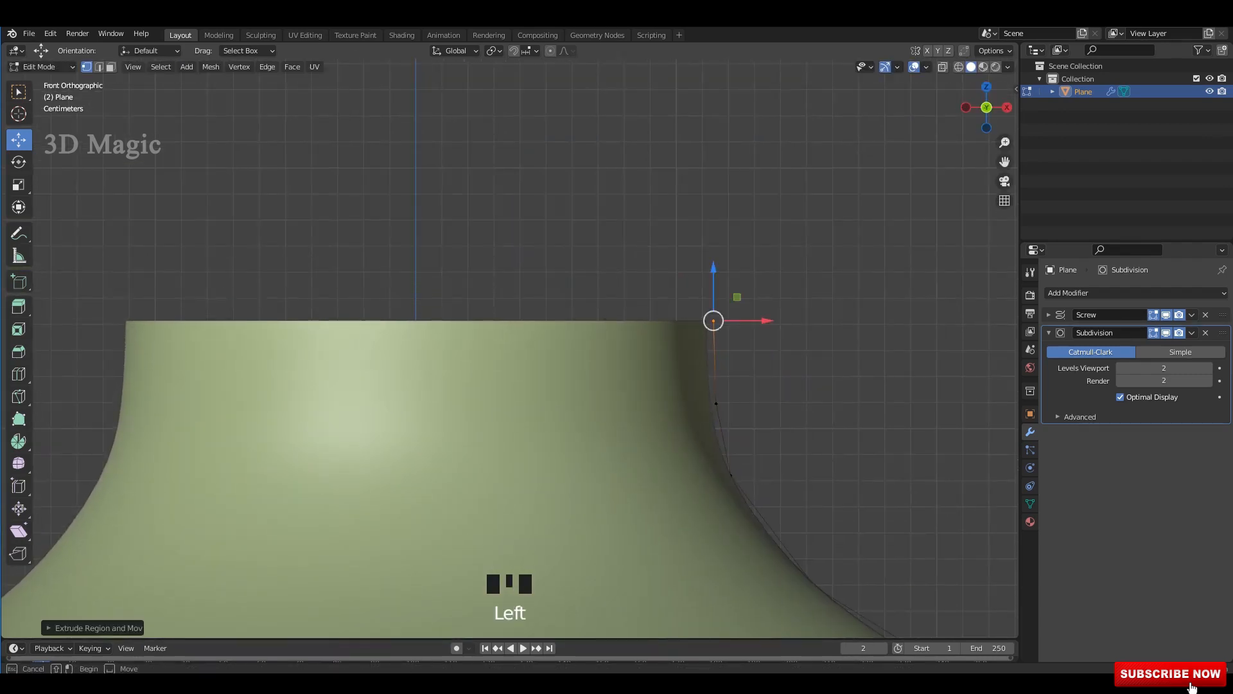
Undo the extra extrusion and scale the two top stem vertices into vertical alignment.
{"action": "key", "text": "e"}
{"action": "key", "text": "ctrl+z"}
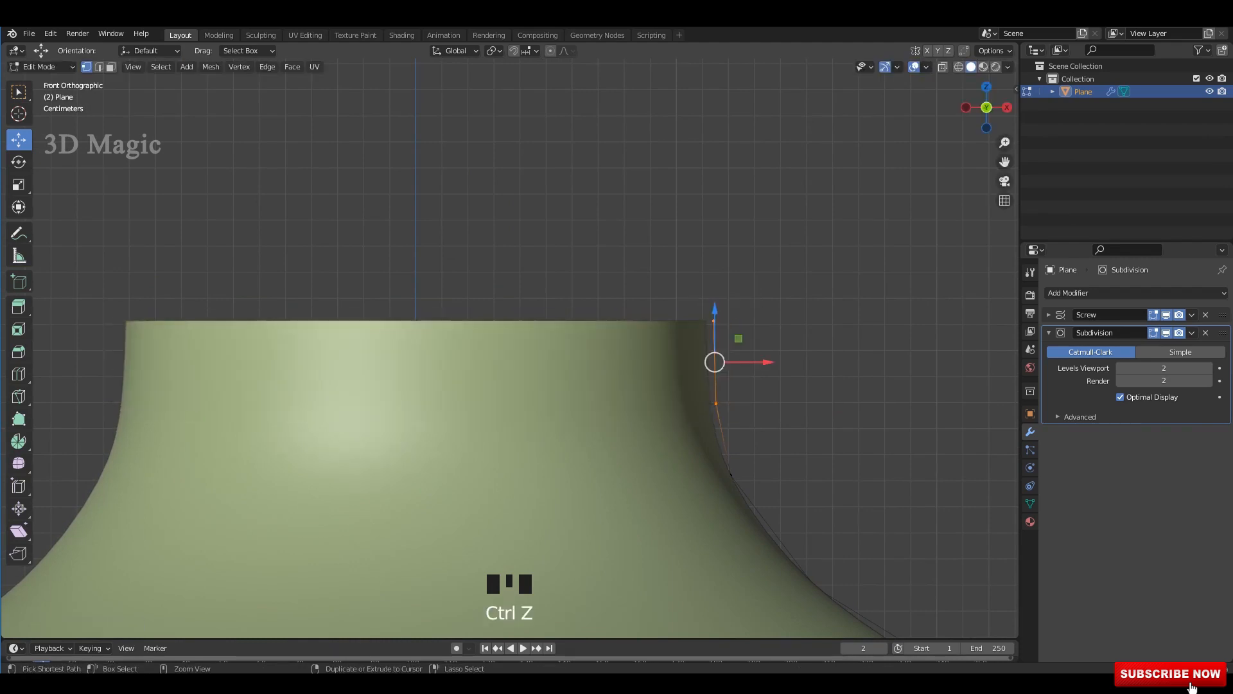
{"action": "key", "text": "s"}
{"action": "left_click", "coordinate": [925, 422]}
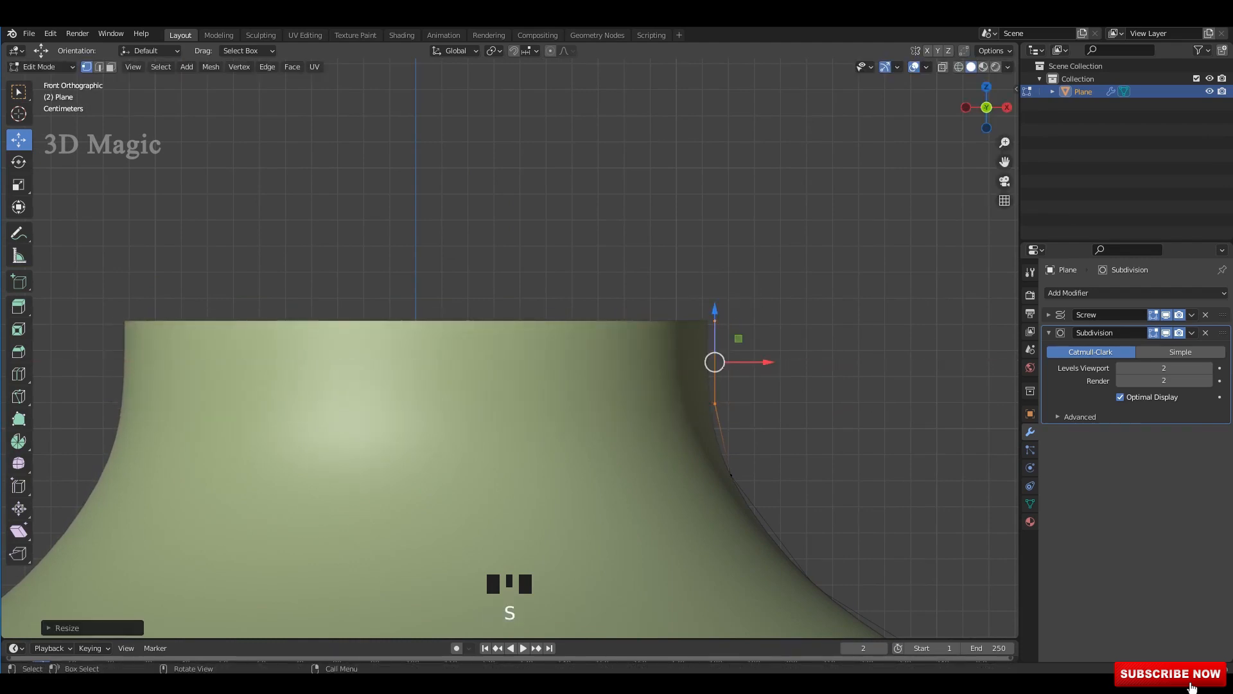
Extrude the stem's top vertex upward and slightly outward to begin the vase body.
{"action": "left_click_drag", "start_coordinate": [676, 264], "coordinate": [778, 327]}
{"action": "middle_click_drag", "start_coordinate": [779, 327], "coordinate": [792, 405], "text": "shift"}
{"action": "key", "text": "e"}
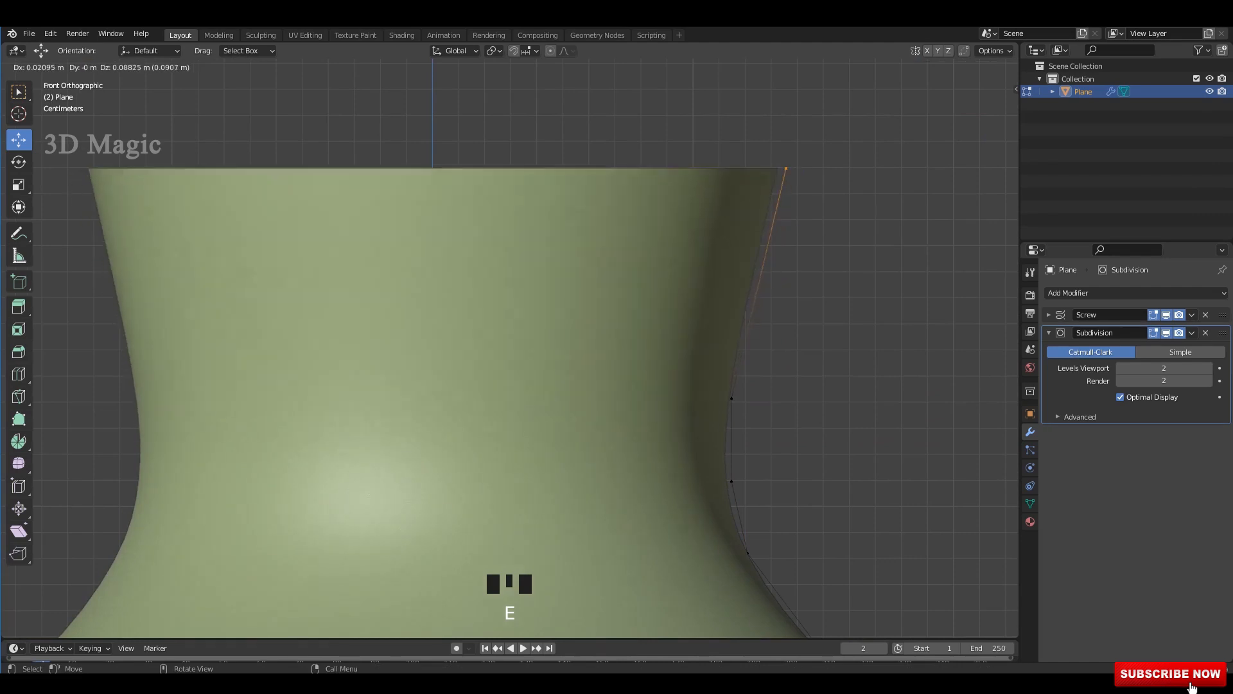
{"action": "scroll", "coordinate": [773, 184], "scroll_direction": "down", "scroll_amount": 6}
{"action": "scroll", "coordinate": [597, 291], "scroll_direction": "up", "scroll_amount": 2}
{"action": "middle_click_drag", "start_coordinate": [619, 328], "coordinate": [662, 379], "text": "shift"}
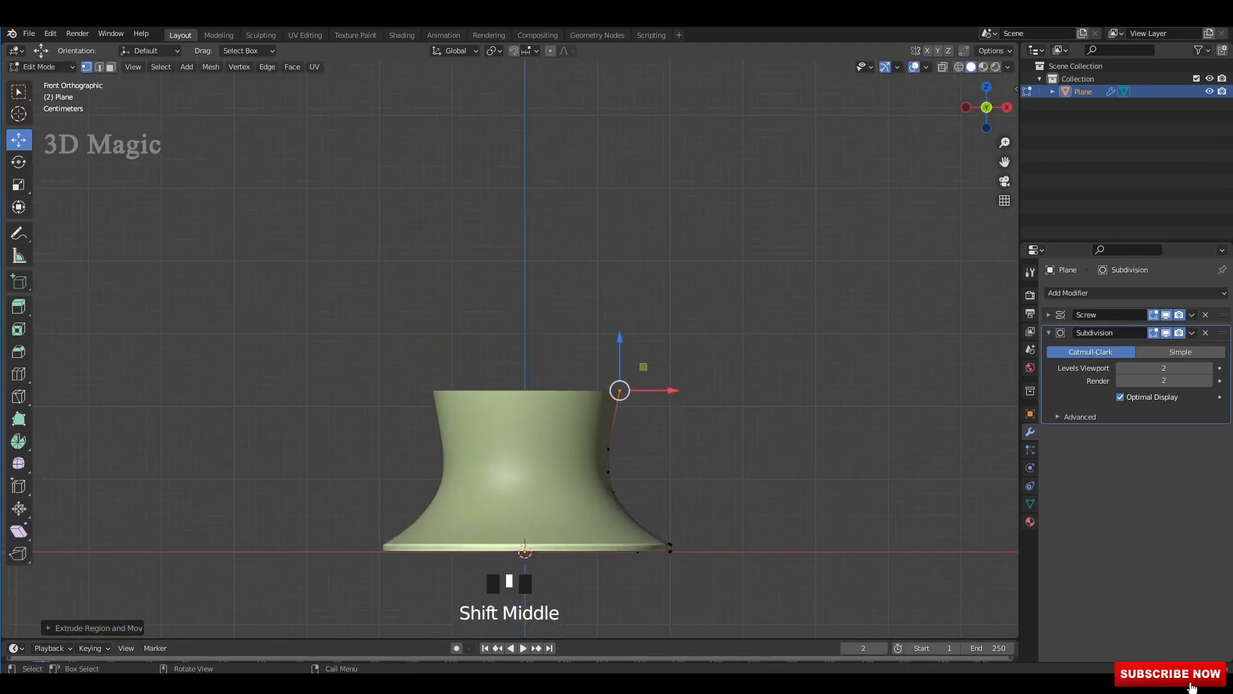
Extrude the profile further up and outward, and move the vertex below it higher and inward.
{"action": "left_click", "coordinate": [716, 206]}
{"action": "left_click", "coordinate": [620, 390]}
{"action": "left_click_drag", "start_coordinate": [620, 390], "coordinate": [607, 312]}
{"action": "key", "text": "alt+z"}
{"action": "scroll", "coordinate": [582, 520], "scroll_direction": "up", "scroll_amount": 3}
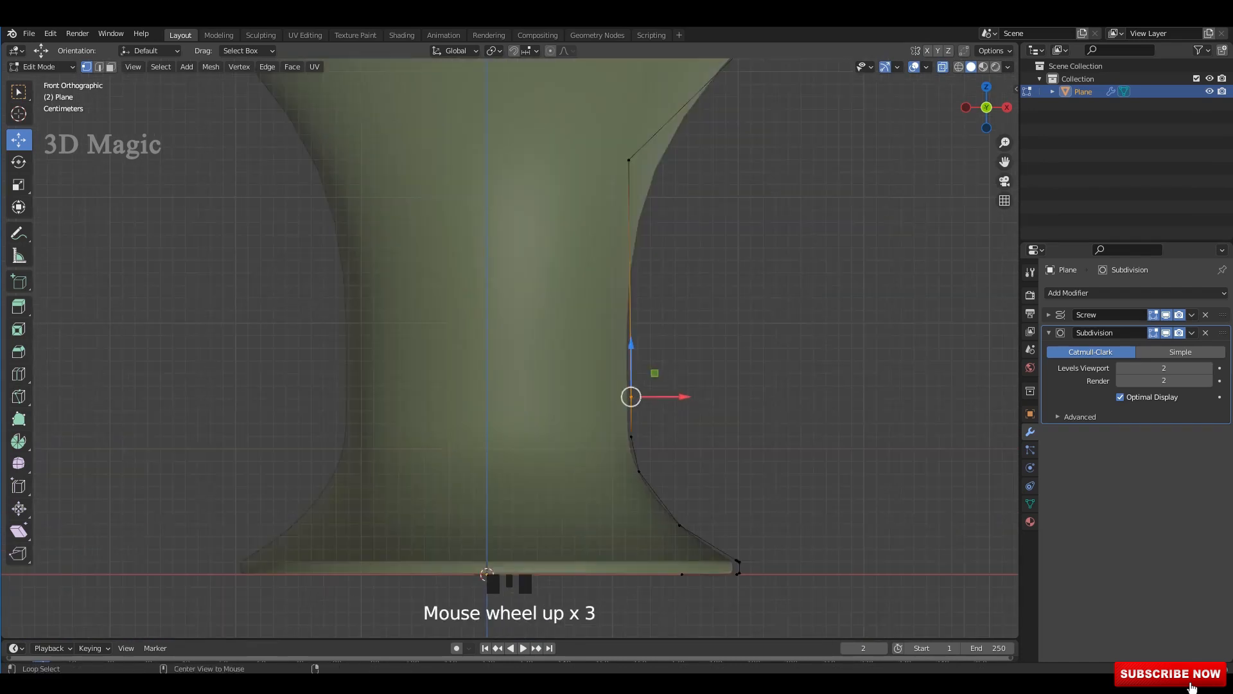
{"action": "key", "text": "alt+z"}
{"action": "left_click_drag", "start_coordinate": [618, 397], "coordinate": [613, 397]}
{"action": "key", "text": "ctrl+z"}
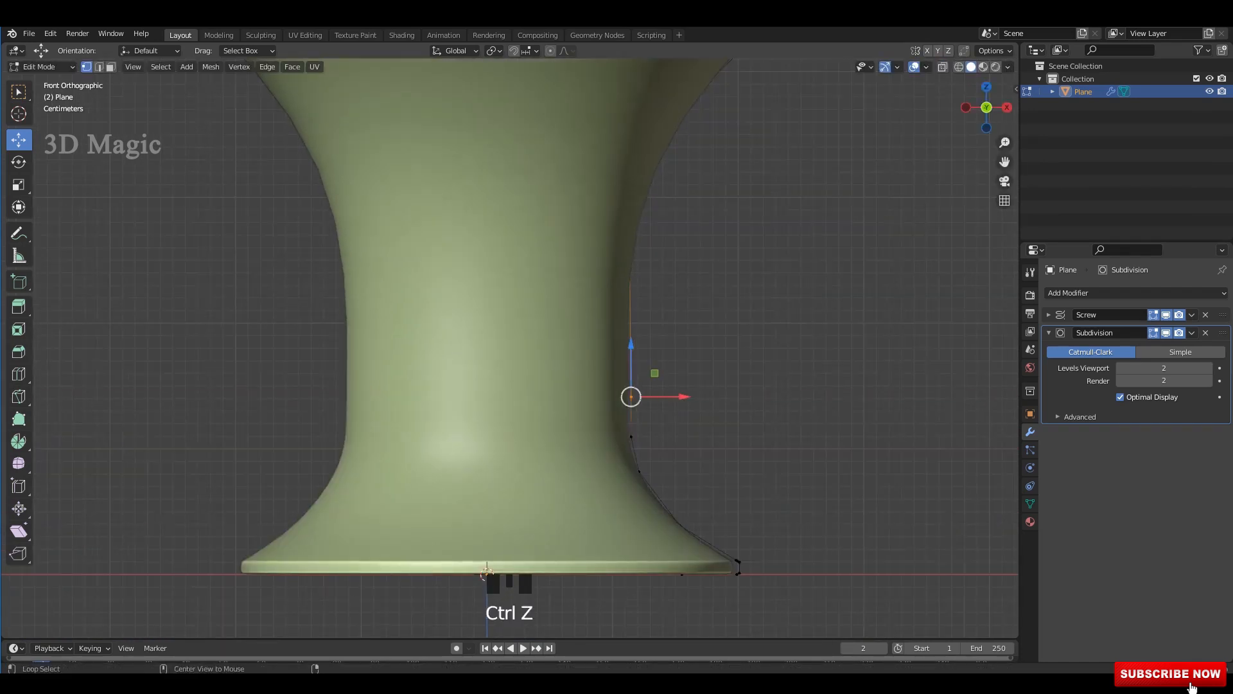
{"action": "key", "text": "alt+z"}
Move the vertex between the stem and the flared top downward and outward to smooth the transition.
{"action": "middle_click_drag", "start_coordinate": [622, 321], "coordinate": [616, 388], "text": "shift"}
{"action": "left_click", "coordinate": [623, 225]}
{"action": "key", "text": "alt+z"}
{"action": "scroll", "coordinate": [623, 226], "scroll_direction": "down", "scroll_amount": 2}
{"action": "left_click_drag", "start_coordinate": [589, 263], "coordinate": [629, 293]}
{"action": "key", "text": "alt+z"}
{"action": "middle_click_drag", "start_coordinate": [628, 293], "coordinate": [647, 314], "text": "shift"}
{"action": "left_click_drag", "start_coordinate": [646, 314], "coordinate": [626, 311]}
Move the profile's top vertex down and outward, and nudge the vertex below it the same way.
{"action": "middle_click_drag", "start_coordinate": [626, 311], "coordinate": [650, 400], "text": "shift"}
{"action": "left_click_drag", "start_coordinate": [694, 182], "coordinate": [793, 273]}
{"action": "scroll", "coordinate": [793, 272], "scroll_direction": "down", "scroll_amount": 2}
{"action": "middle_click_drag", "start_coordinate": [794, 272], "coordinate": [827, 203], "text": "shift"}
{"action": "key", "text": "alt+z"}
{"action": "key", "text": "alt+z"}
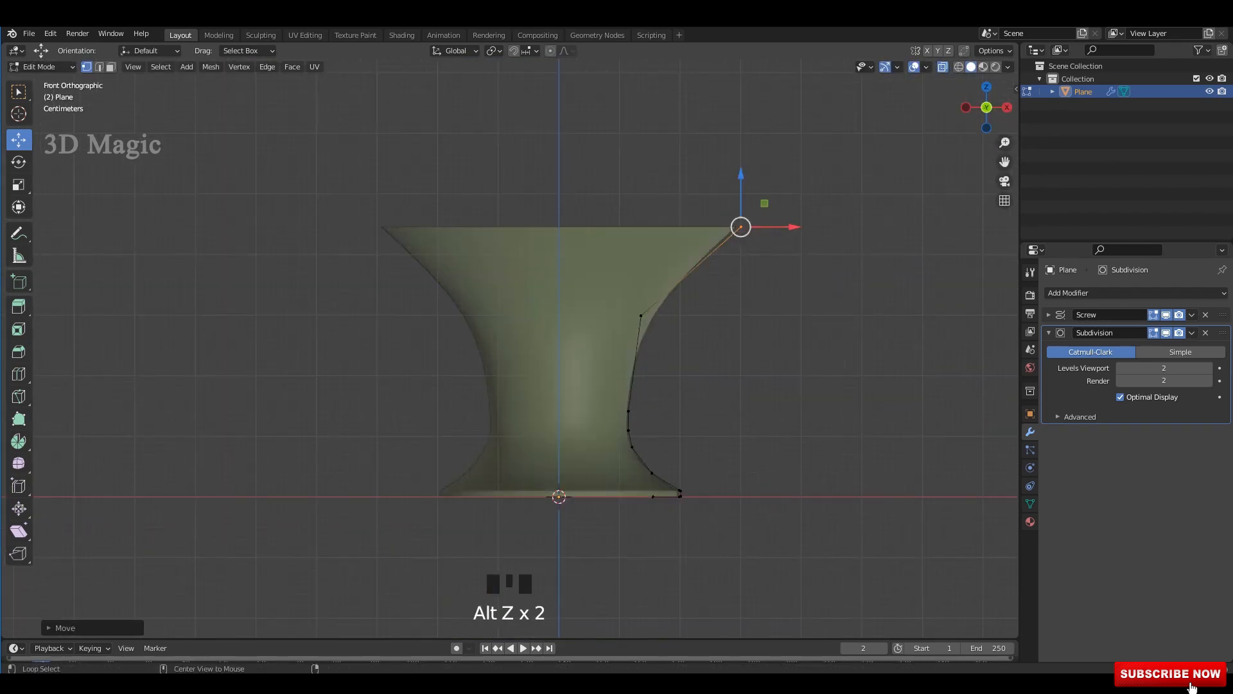
{"action": "left_click_drag", "start_coordinate": [641, 315], "coordinate": [645, 321]}
Extrude the profile's top vertex steeply upward to raise the cup's side, adjusting the vertex below it.
{"action": "middle_click_drag", "start_coordinate": [645, 322], "coordinate": [604, 473], "text": "shift"}
{"action": "left_click", "coordinate": [700, 380]}
{"action": "middle_click_drag", "start_coordinate": [700, 380], "coordinate": [729, 377], "text": "shift"}
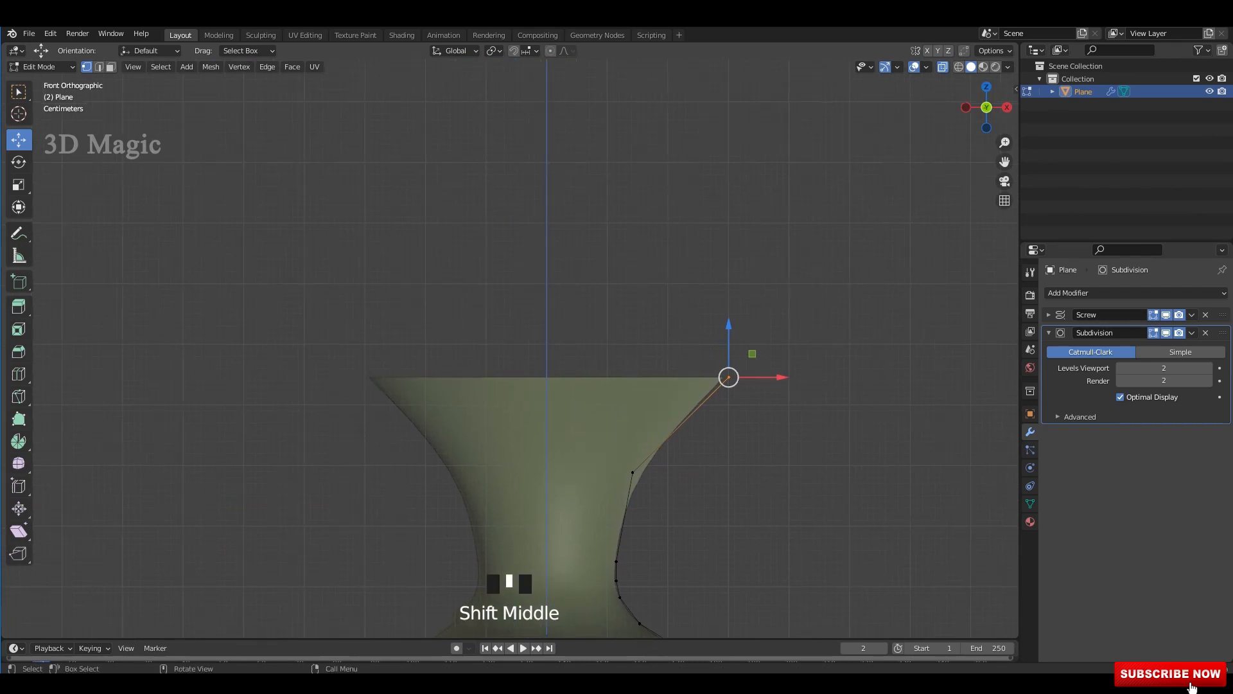
{"action": "key", "text": "e"}
{"action": "left_click_drag", "start_coordinate": [729, 378], "coordinate": [753, 365]}
{"action": "scroll", "coordinate": [643, 257], "scroll_direction": "down", "scroll_amount": 3}
{"action": "middle_click_drag", "start_coordinate": [642, 257], "coordinate": [617, 341], "text": "shift"}
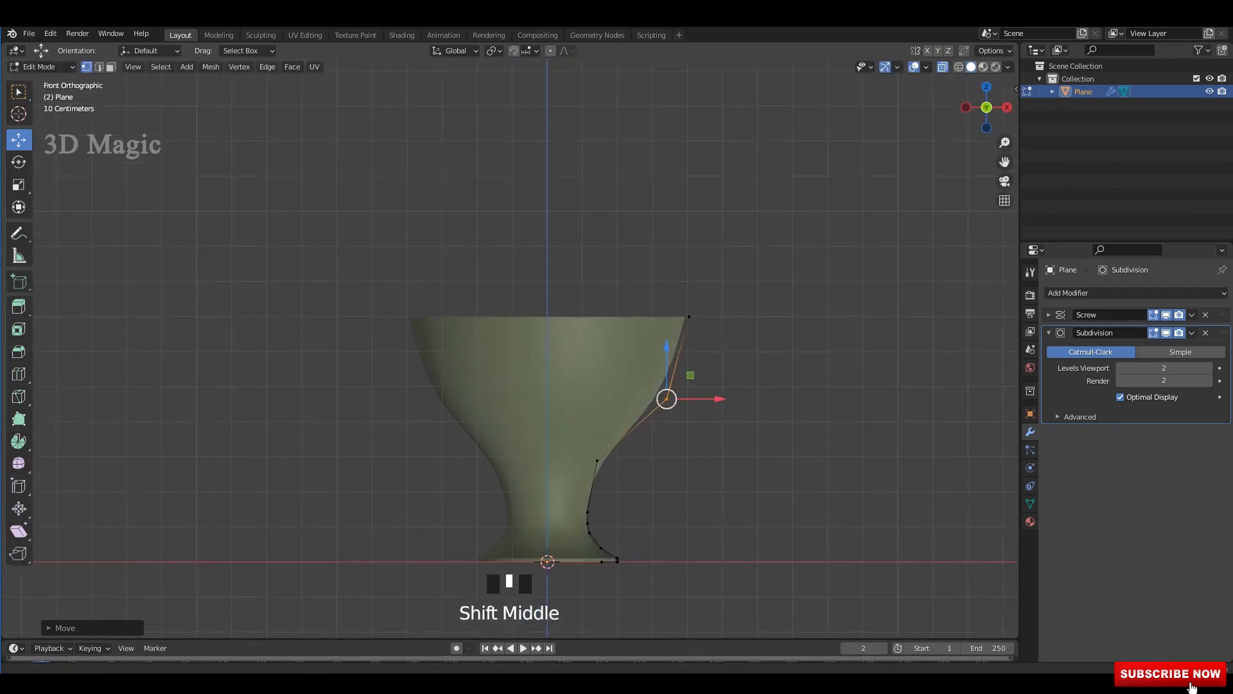
Move the top vertex outward, and extrude it upward and slightly inward to form the vase's widest part.
{"action": "left_click_drag", "start_coordinate": [688, 316], "coordinate": [702, 317]}
{"action": "middle_click_drag", "start_coordinate": [702, 317], "coordinate": [707, 376], "text": "shift"}
{"action": "key", "text": "e"}
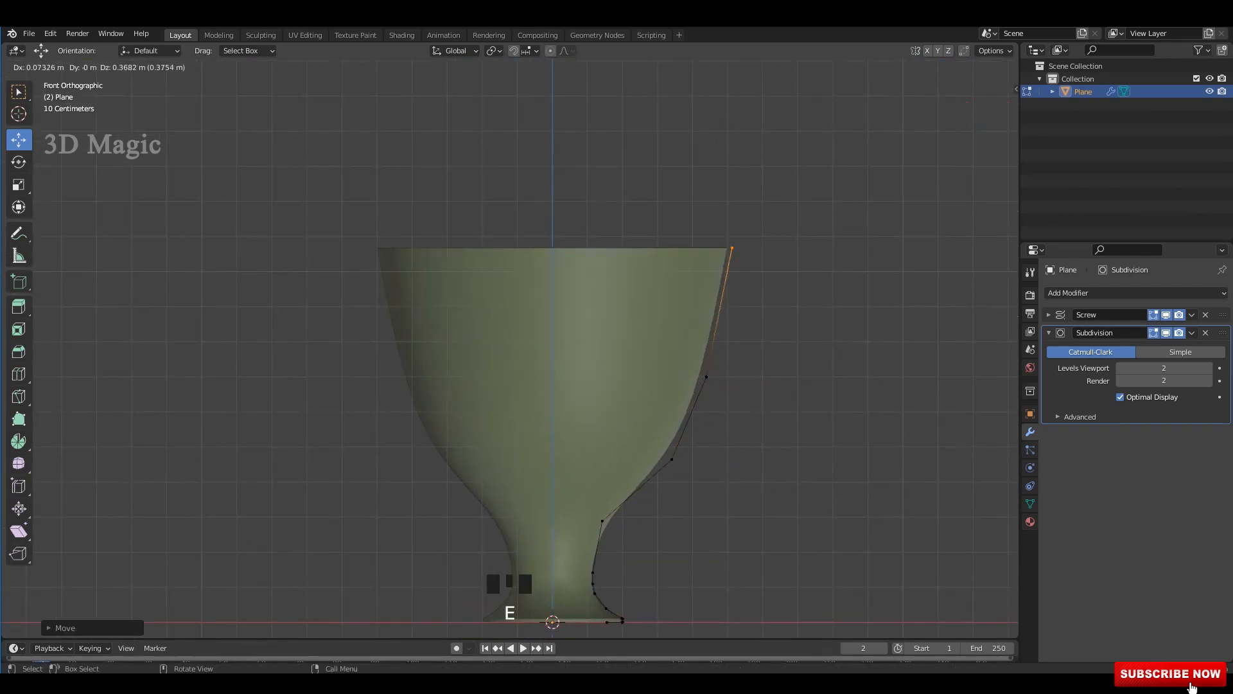
{"action": "left_click", "coordinate": [688, 302]}
{"action": "middle_click_drag", "start_coordinate": [688, 302], "coordinate": [722, 353], "text": "shift"}
Extrude the top vertex repeatedly upward and inward to close the body into a tapering shoulder.
{"action": "key", "text": "e"}
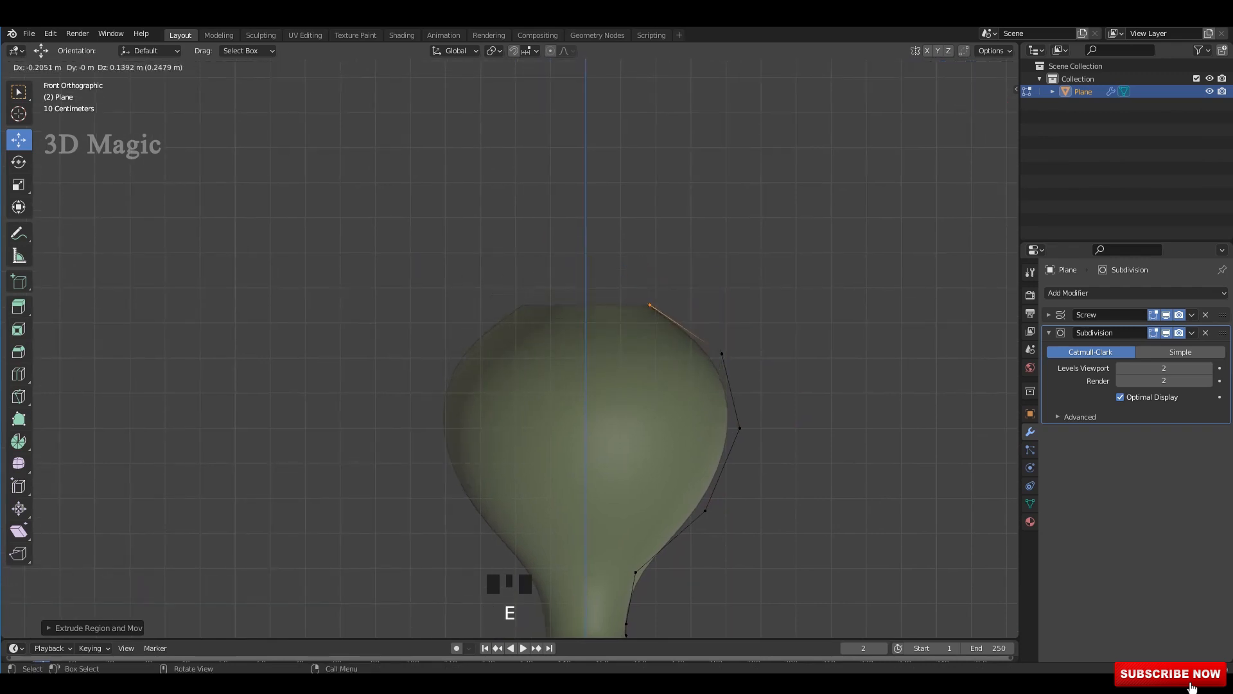
{"action": "left_click", "coordinate": [671, 315]}
{"action": "scroll", "coordinate": [672, 315], "scroll_direction": "up", "scroll_amount": 1}
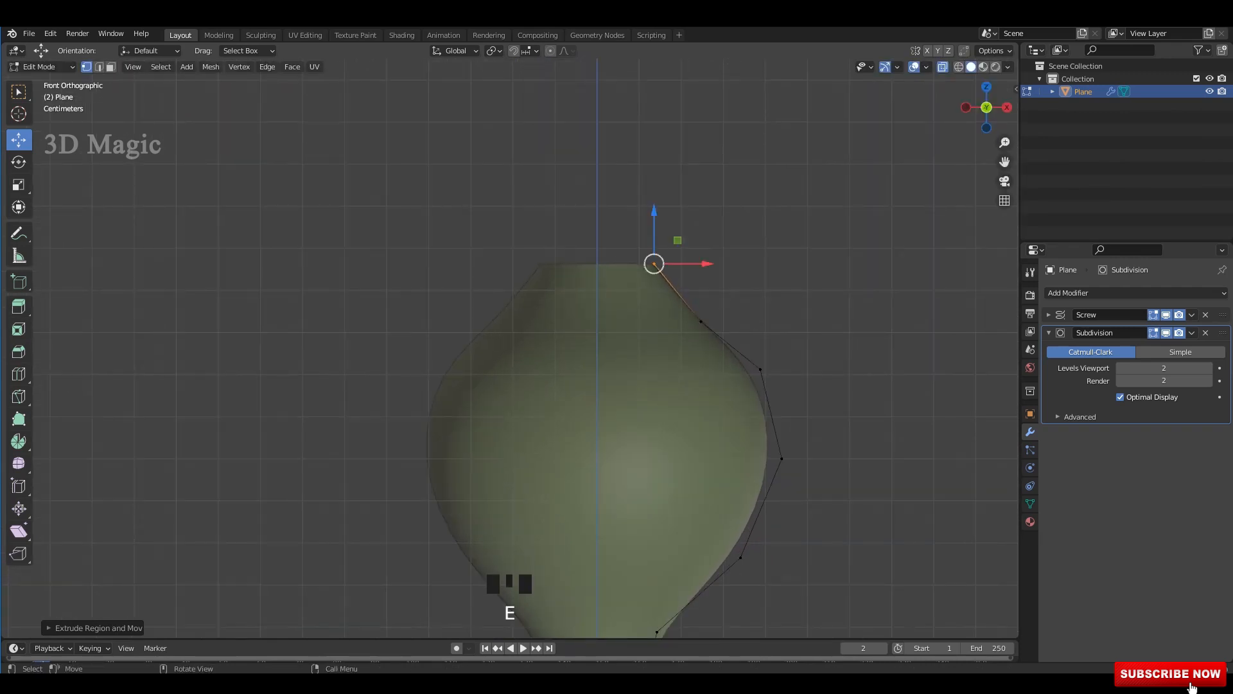
{"action": "middle_click_drag", "start_coordinate": [631, 220], "coordinate": [598, 320], "text": "shift"}
{"action": "scroll", "coordinate": [598, 321], "scroll_direction": "up", "scroll_amount": 3}
Extrude a short vertical neck and an outward-flared lip, and shift the neck and lip vertices slightly outward.
{"action": "key", "text": "e"}
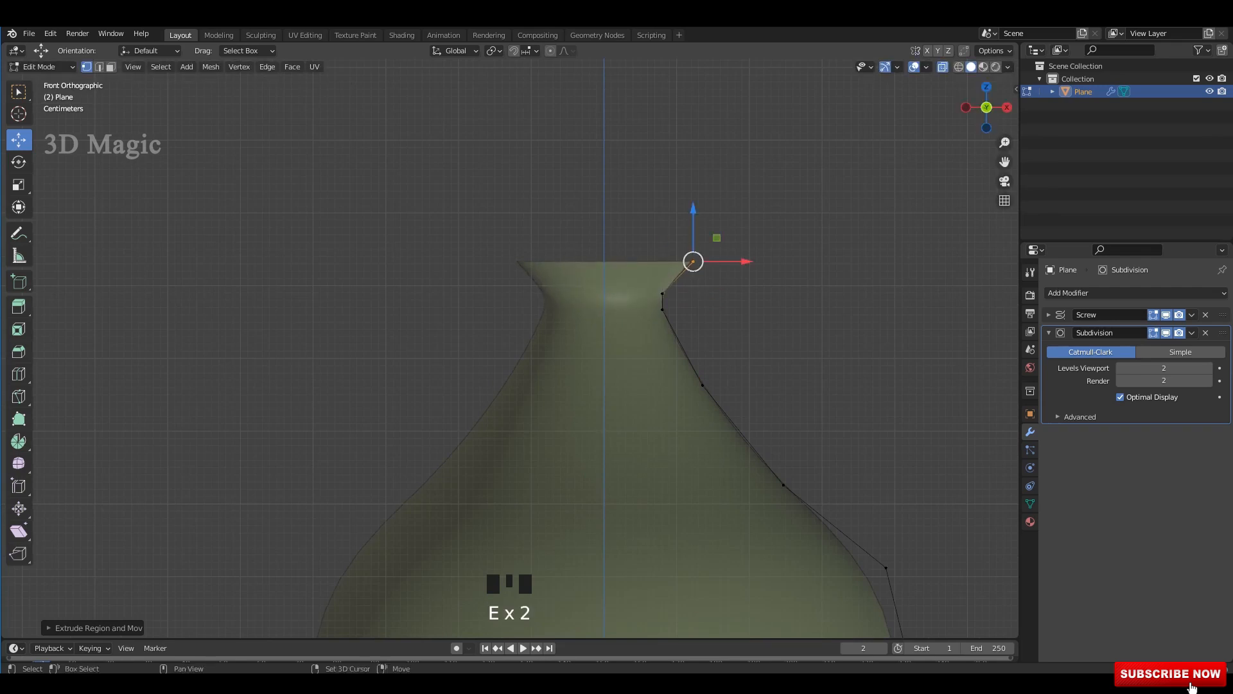
{"action": "middle_click_drag", "start_coordinate": [619, 209], "coordinate": [607, 183], "text": "shift"}
{"action": "left_click_drag", "start_coordinate": [607, 183], "coordinate": [682, 263]}
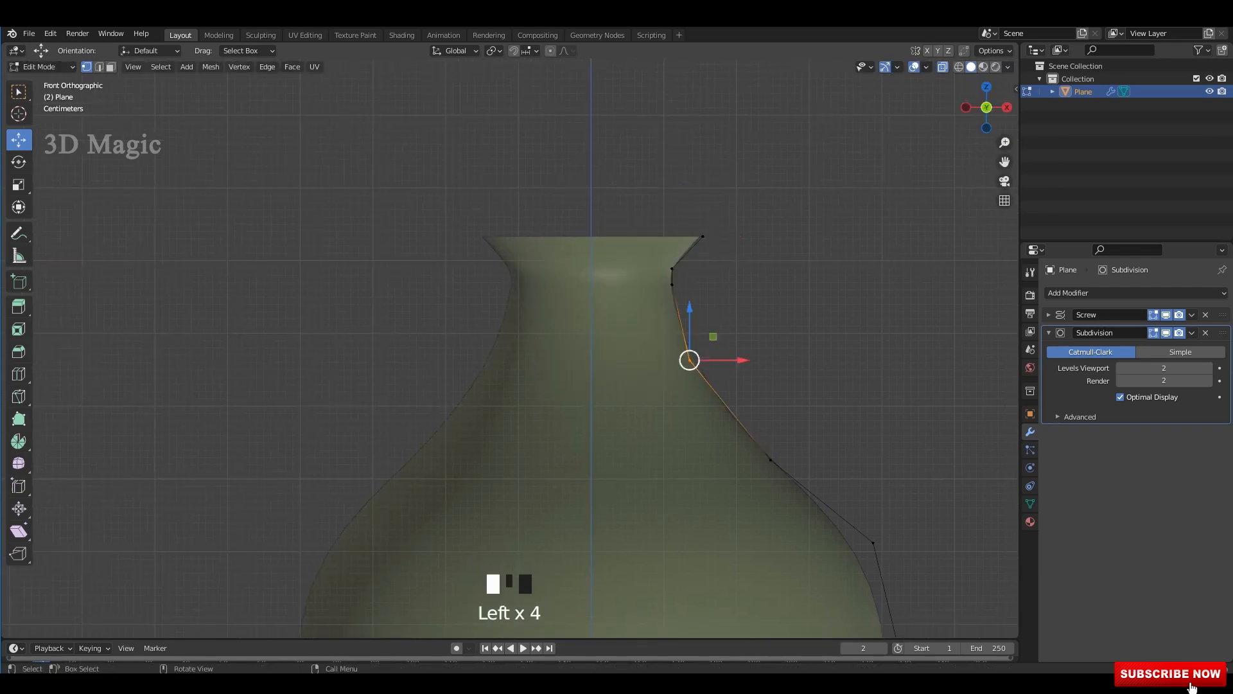
Reposition the vertices at the neck's base and shoulder, and raise the upper belly vertex for a fuller shoulder.
{"action": "left_click_drag", "start_coordinate": [689, 360], "coordinate": [709, 366]}
{"action": "middle_click_drag", "start_coordinate": [709, 366], "coordinate": [676, 250], "text": "shift"}
{"action": "left_click", "coordinate": [738, 345]}
{"action": "left_click_drag", "start_coordinate": [738, 305], "coordinate": [738, 265]}
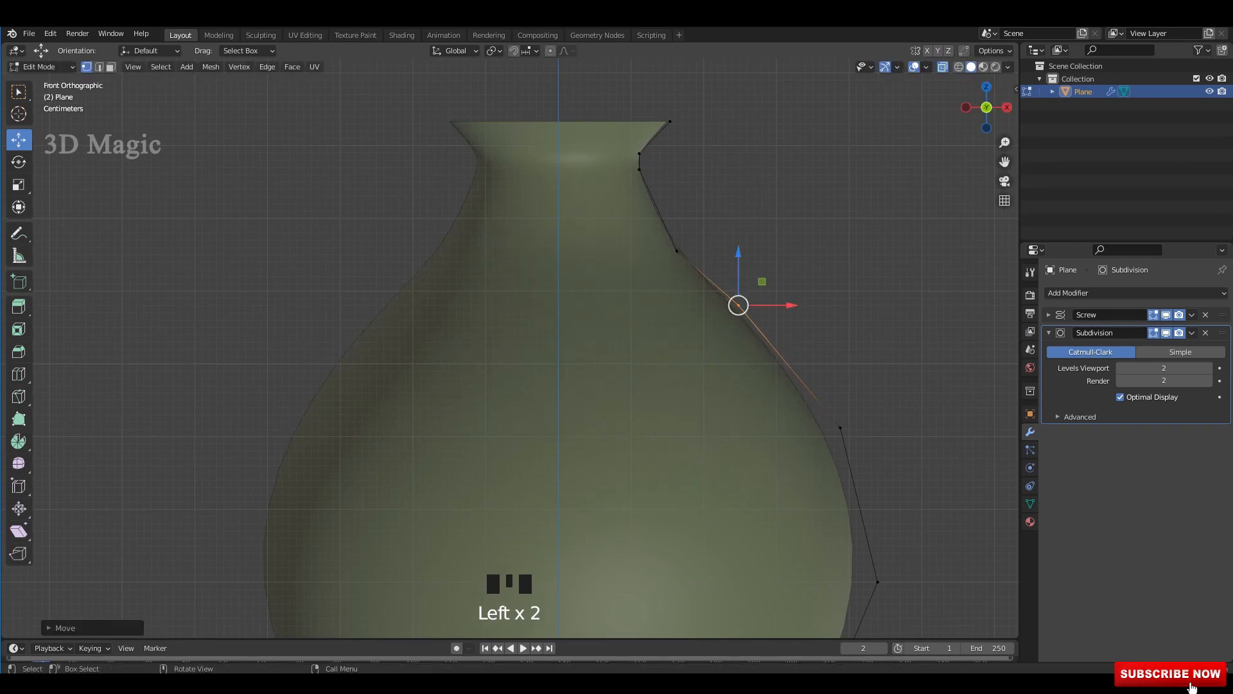
{"action": "left_click_drag", "start_coordinate": [856, 438], "coordinate": [827, 446]}
{"action": "left_click_drag", "start_coordinate": [840, 428], "coordinate": [852, 326]}
Adjust the vertex at the neck's base, and move the shoulder vertex below it up and outward.
{"action": "middle_click_drag", "start_coordinate": [851, 326], "coordinate": [822, 388], "text": "shift"}
{"action": "left_click_drag", "start_coordinate": [672, 279], "coordinate": [633, 329]}
{"action": "left_click_drag", "start_coordinate": [646, 313], "coordinate": [666, 300]}
{"action": "left_click_drag", "start_coordinate": [762, 344], "coordinate": [697, 383]}
{"action": "left_click_drag", "start_coordinate": [708, 367], "coordinate": [729, 340]}
{"action": "left_click", "coordinate": [720, 344]}
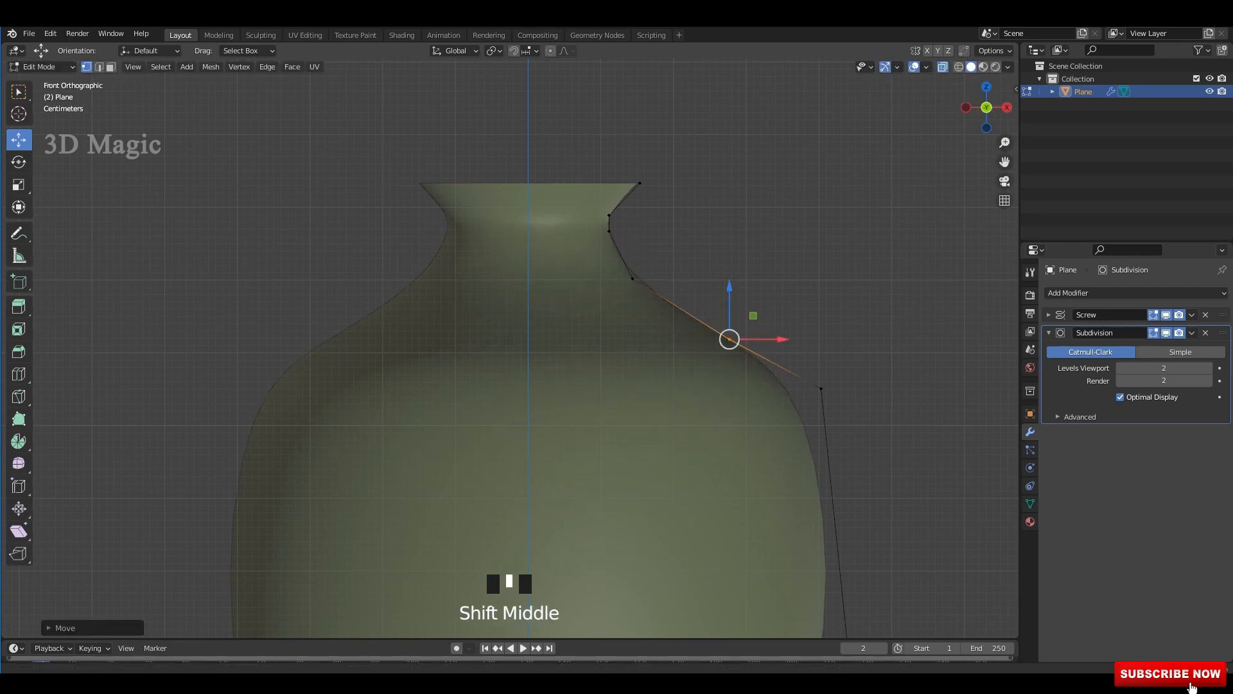
Nudge the upper belly vertex downward, and raise the widest body vertex.
{"action": "middle_click_drag", "start_coordinate": [729, 340], "coordinate": [731, 247], "text": "shift"}
{"action": "left_click", "coordinate": [823, 296]}
{"action": "left_click_drag", "start_coordinate": [823, 296], "coordinate": [823, 306]}
{"action": "scroll", "coordinate": [823, 305], "scroll_direction": "down", "scroll_amount": 1}
{"action": "middle_click_drag", "start_coordinate": [792, 517], "coordinate": [766, 452], "text": "shift"}
{"action": "left_click", "coordinate": [766, 452]}
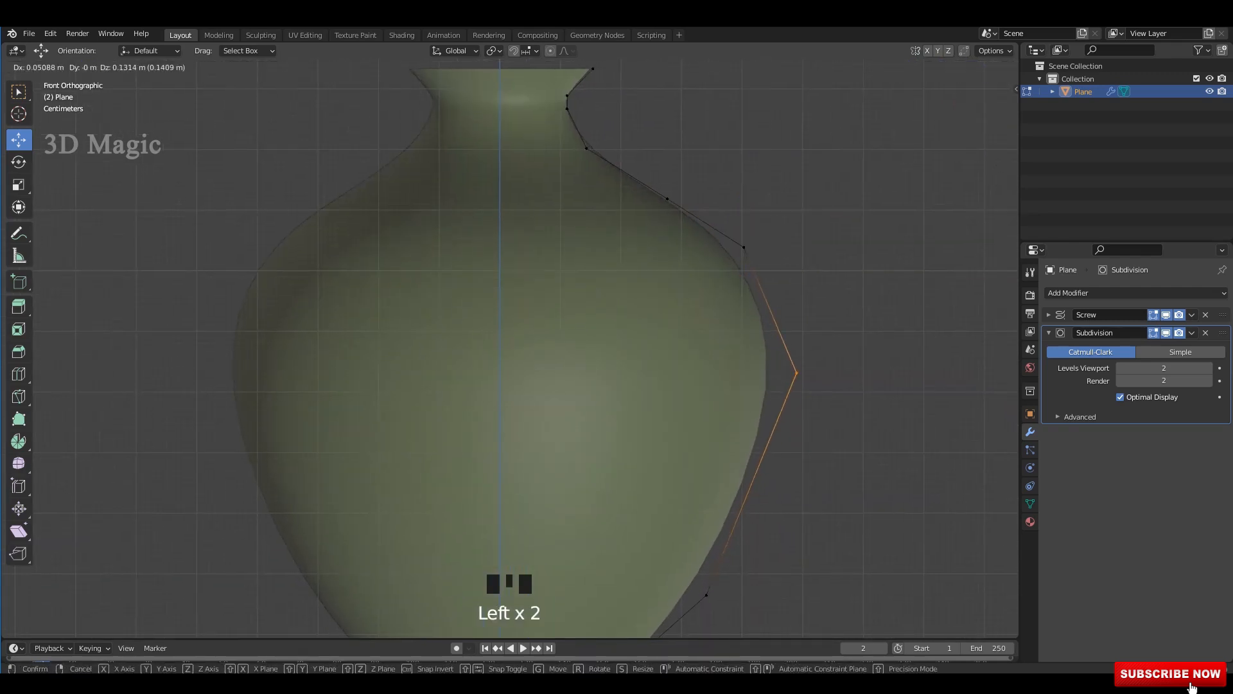
{"action": "left_click_drag", "start_coordinate": [796, 373], "coordinate": [795, 361]}
Move the lower belly vertex up and outward, and shift the vertex above the stem slightly outward.
{"action": "scroll", "coordinate": [796, 361], "scroll_direction": "down", "scroll_amount": 2}
{"action": "middle_click_drag", "start_coordinate": [698, 425], "coordinate": [730, 360], "text": "shift"}
{"action": "left_click_drag", "start_coordinate": [730, 360], "coordinate": [650, 478]}
{"action": "left_click_drag", "start_coordinate": [678, 453], "coordinate": [696, 413]}
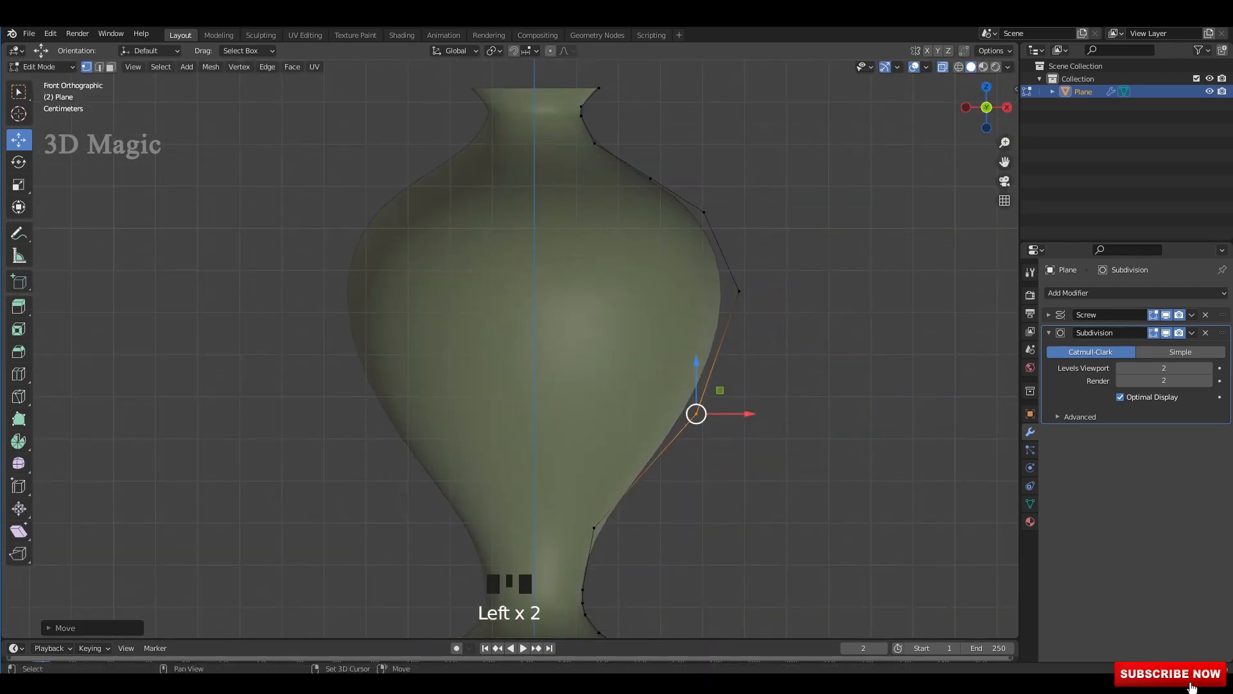
{"action": "middle_click_drag", "start_coordinate": [696, 414], "coordinate": [679, 350], "text": "shift"}
{"action": "left_click_drag", "start_coordinate": [557, 471], "coordinate": [556, 471]}
{"action": "left_click_drag", "start_coordinate": [621, 465], "coordinate": [634, 465]}
Move the upper belly vertex below the shoulder slightly outward.
{"action": "middle_click_drag", "start_coordinate": [634, 465], "coordinate": [618, 525], "text": "shift"}
{"action": "middle_click_drag", "start_coordinate": [610, 424], "coordinate": [565, 507], "text": "shift"}
{"action": "middle_click_drag", "start_coordinate": [565, 411], "coordinate": [519, 501], "text": "shift"}
{"action": "scroll", "coordinate": [519, 501], "scroll_direction": "up", "scroll_amount": 3}
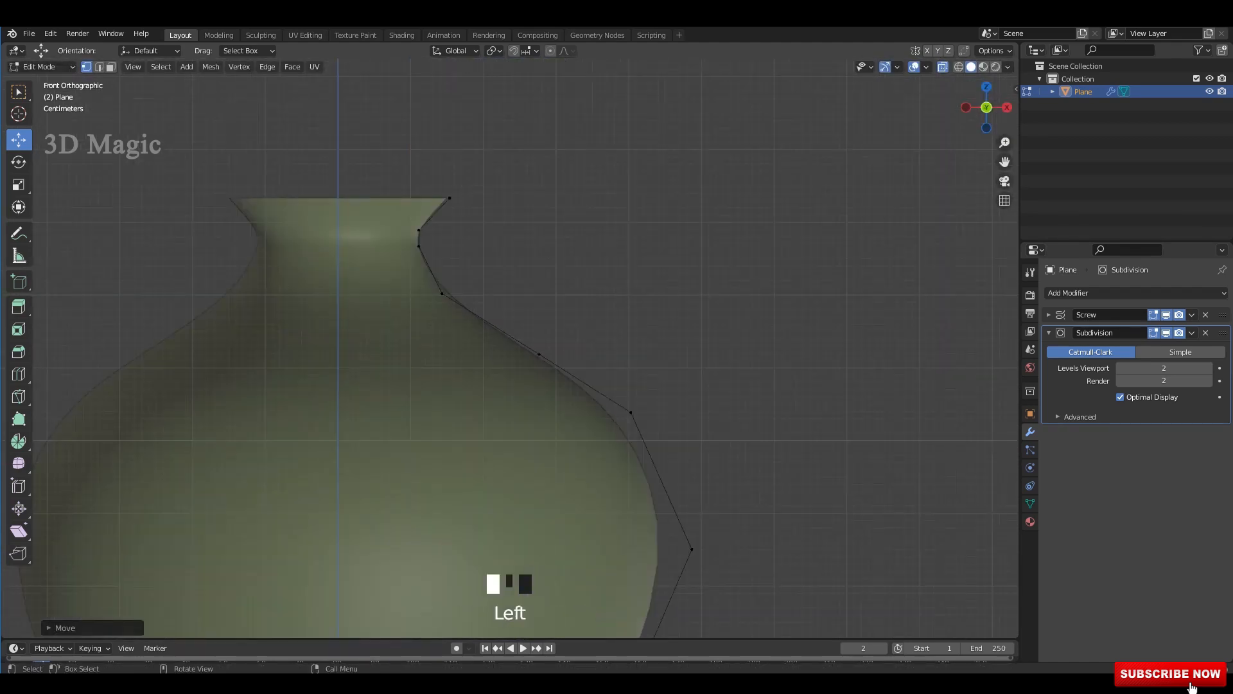
{"action": "left_click_drag", "start_coordinate": [614, 395], "coordinate": [645, 429]}
{"action": "left_click_drag", "start_coordinate": [631, 412], "coordinate": [645, 411]}
{"action": "middle_click_drag", "start_coordinate": [645, 411], "coordinate": [772, 332], "text": "shift"}
Move the shoulder vertex up and outward, and lower the vertex at the neck's base.
{"action": "left_click_drag", "start_coordinate": [652, 261], "coordinate": [681, 290]}
{"action": "left_click_drag", "start_coordinate": [666, 275], "coordinate": [684, 253]}
{"action": "left_click_drag", "start_coordinate": [587, 164], "coordinate": [557, 230]}
{"action": "left_click_drag", "start_coordinate": [569, 215], "coordinate": [572, 220]}
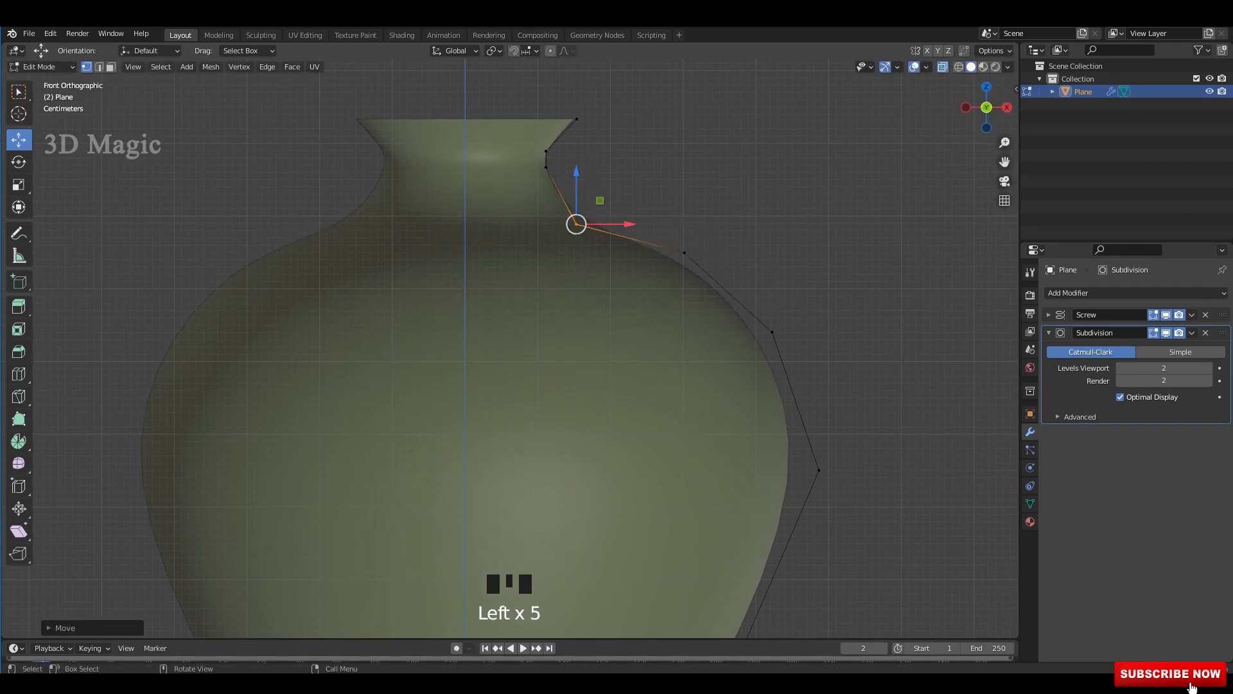
Move the upper belly vertex farther outward and up, and nudge the widest and lower belly vertices.
{"action": "middle_click_drag", "start_coordinate": [576, 224], "coordinate": [564, 215], "text": "shift"}
{"action": "left_click_drag", "start_coordinate": [745, 306], "coordinate": [770, 306]}
{"action": "scroll", "coordinate": [771, 305], "scroll_direction": "down", "scroll_amount": 1}
{"action": "middle_click_drag", "start_coordinate": [771, 306], "coordinate": [787, 223], "text": "shift"}
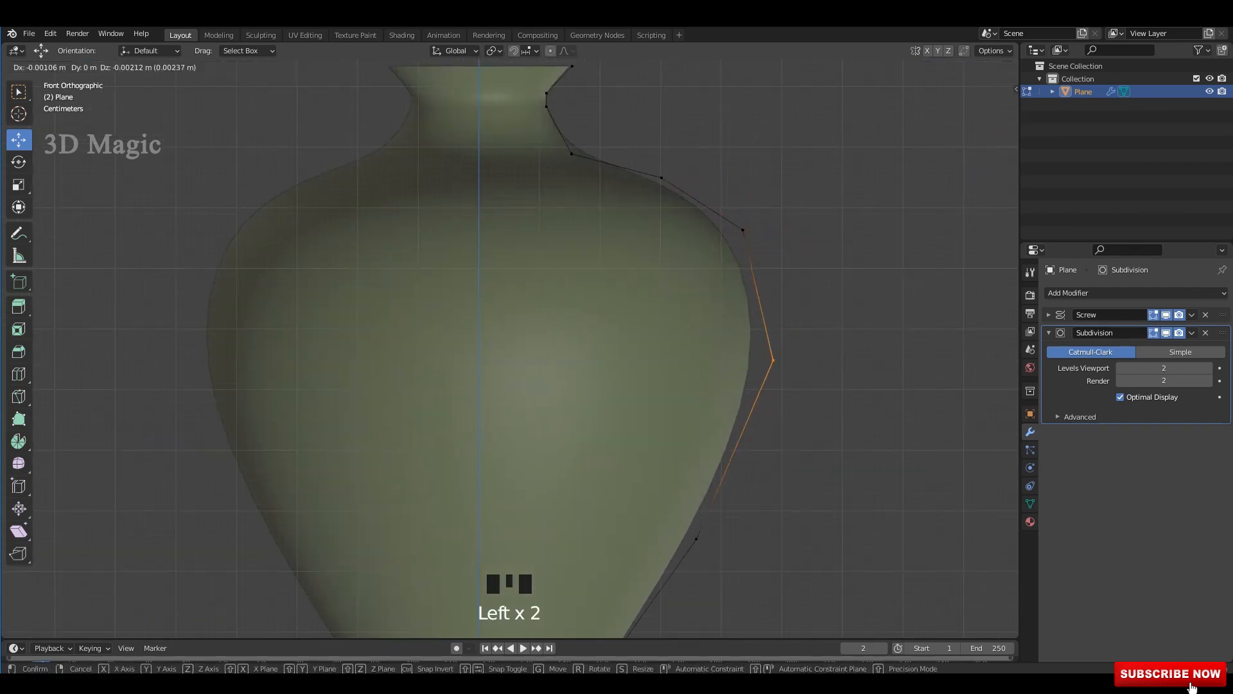
{"action": "left_click_drag", "start_coordinate": [773, 360], "coordinate": [769, 358]}
{"action": "middle_click_drag", "start_coordinate": [769, 358], "coordinate": [770, 242], "text": "shift"}
{"action": "left_click", "coordinate": [700, 422]}
{"action": "scroll", "coordinate": [700, 422], "scroll_direction": "down", "scroll_amount": 2}
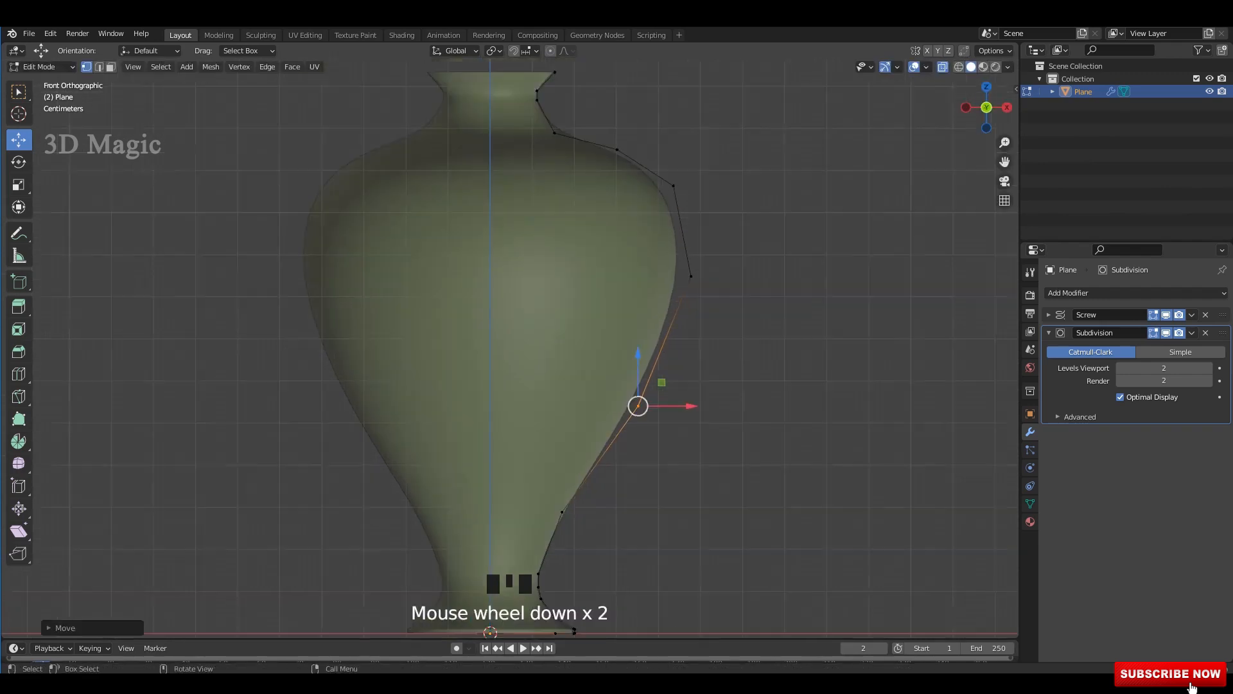
Raise the stem's upper vertex, and move the lower body vertex above it up and outward.
{"action": "middle_click_drag", "start_coordinate": [699, 421], "coordinate": [730, 299], "text": "shift"}
{"action": "scroll", "coordinate": [524, 492], "scroll_direction": "up", "scroll_amount": 4}
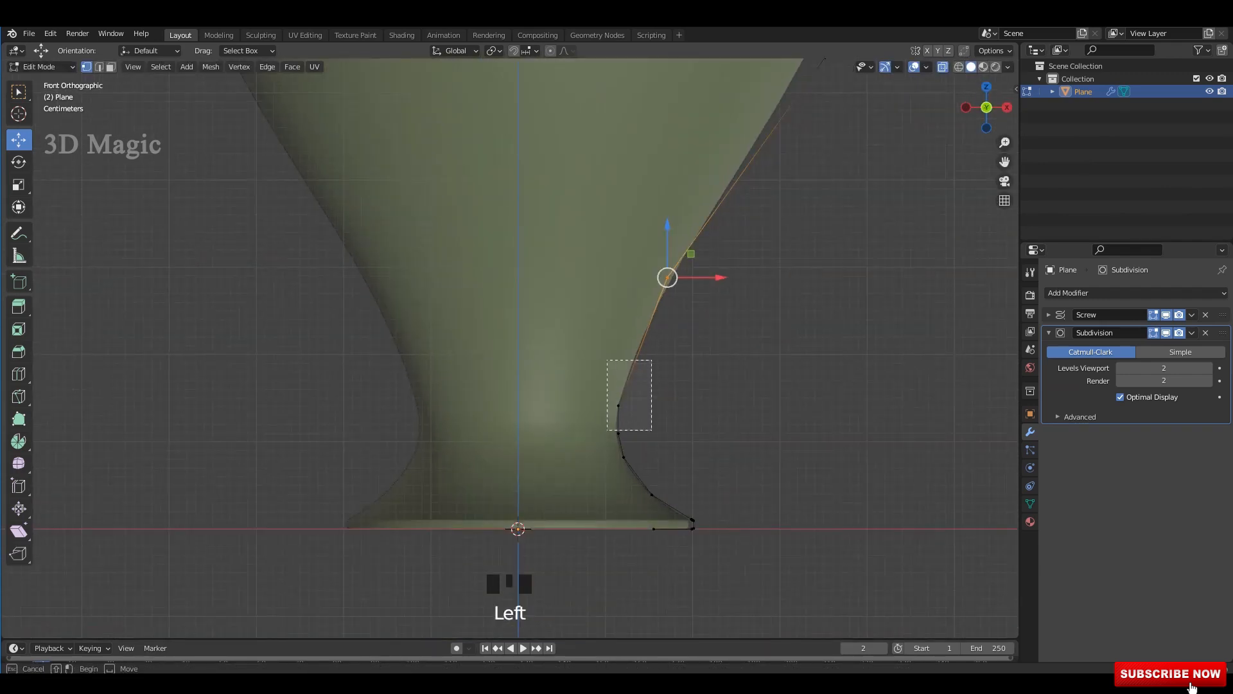
{"action": "left_click_drag", "start_coordinate": [619, 406], "coordinate": [630, 375]}
{"action": "left_click_drag", "start_coordinate": [634, 305], "coordinate": [707, 247]}
{"action": "left_click_drag", "start_coordinate": [667, 277], "coordinate": [688, 263]}
{"action": "scroll", "coordinate": [688, 263], "scroll_direction": "down", "scroll_amount": 1}
{"action": "middle_click_drag", "start_coordinate": [688, 263], "coordinate": [679, 264], "text": "shift"}
Move the stem's upper vertex and its narrowest vertex inward to slim the stem.
{"action": "scroll", "coordinate": [679, 264], "scroll_direction": "up", "scroll_amount": 3, "text": "shift"}
{"action": "left_click", "coordinate": [602, 370]}
{"action": "scroll", "coordinate": [568, 398], "scroll_direction": "up", "scroll_amount": 3}
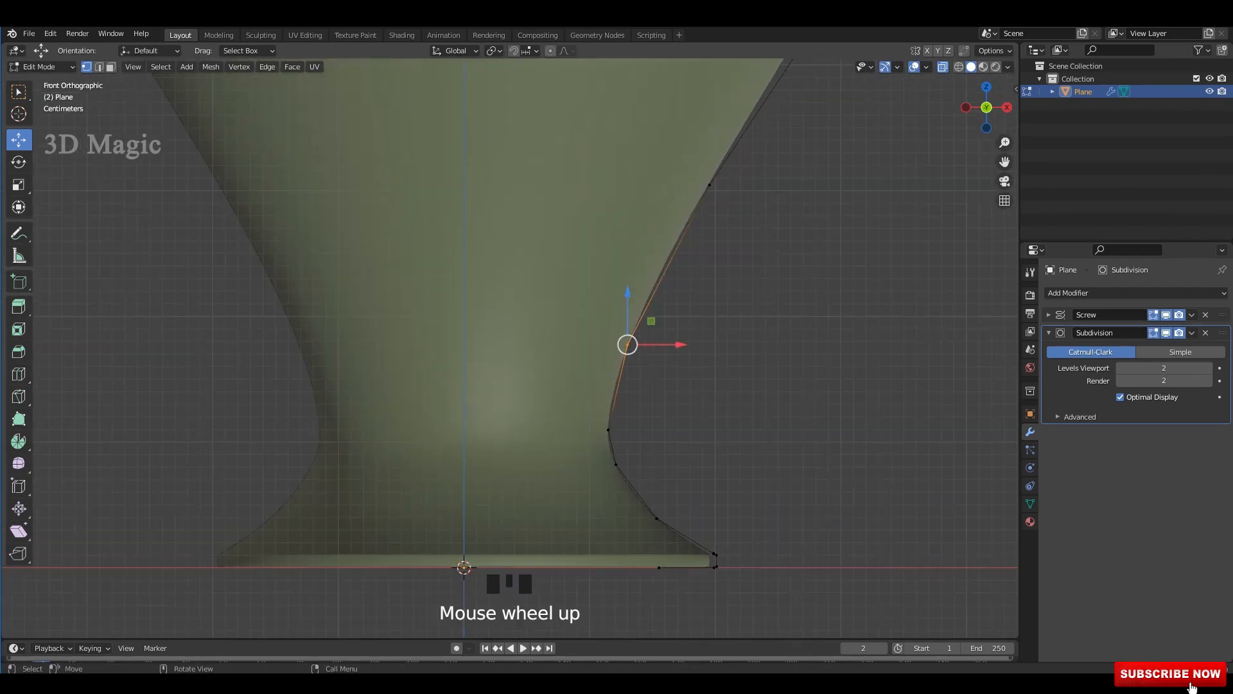
{"action": "left_click_drag", "start_coordinate": [681, 344], "coordinate": [649, 345]}
{"action": "middle_click_drag", "start_coordinate": [649, 344], "coordinate": [607, 267], "text": "shift"}
{"action": "left_click_drag", "start_coordinate": [600, 295], "coordinate": [511, 370]}
{"action": "left_click_drag", "start_coordinate": [623, 353], "coordinate": [573, 323]}
Nudge the stem's upper vertex inward and down, and move the lower stem vertex the same way.
{"action": "scroll", "coordinate": [605, 353], "scroll_direction": "up", "scroll_amount": 2}
{"action": "left_click_drag", "start_coordinate": [605, 184], "coordinate": [578, 223]}
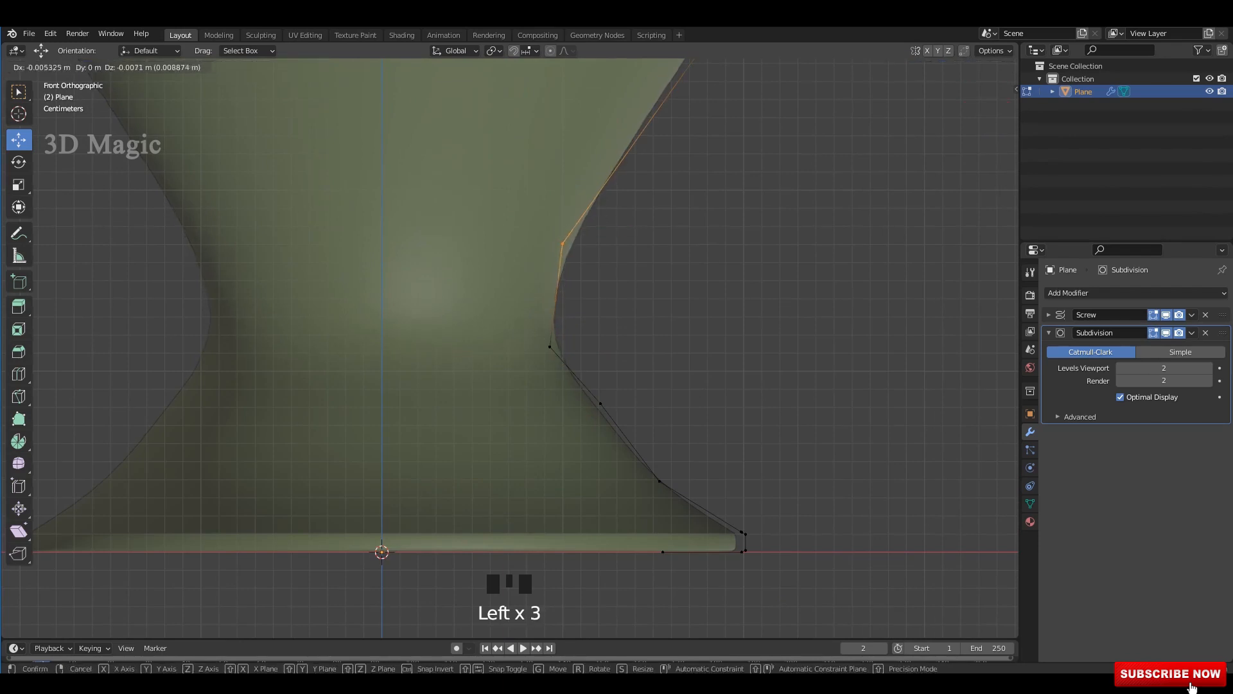
{"action": "middle_click_drag", "start_coordinate": [606, 397], "coordinate": [627, 433], "text": "shift"}
{"action": "scroll", "coordinate": [626, 433], "scroll_direction": "up", "scroll_amount": 2}
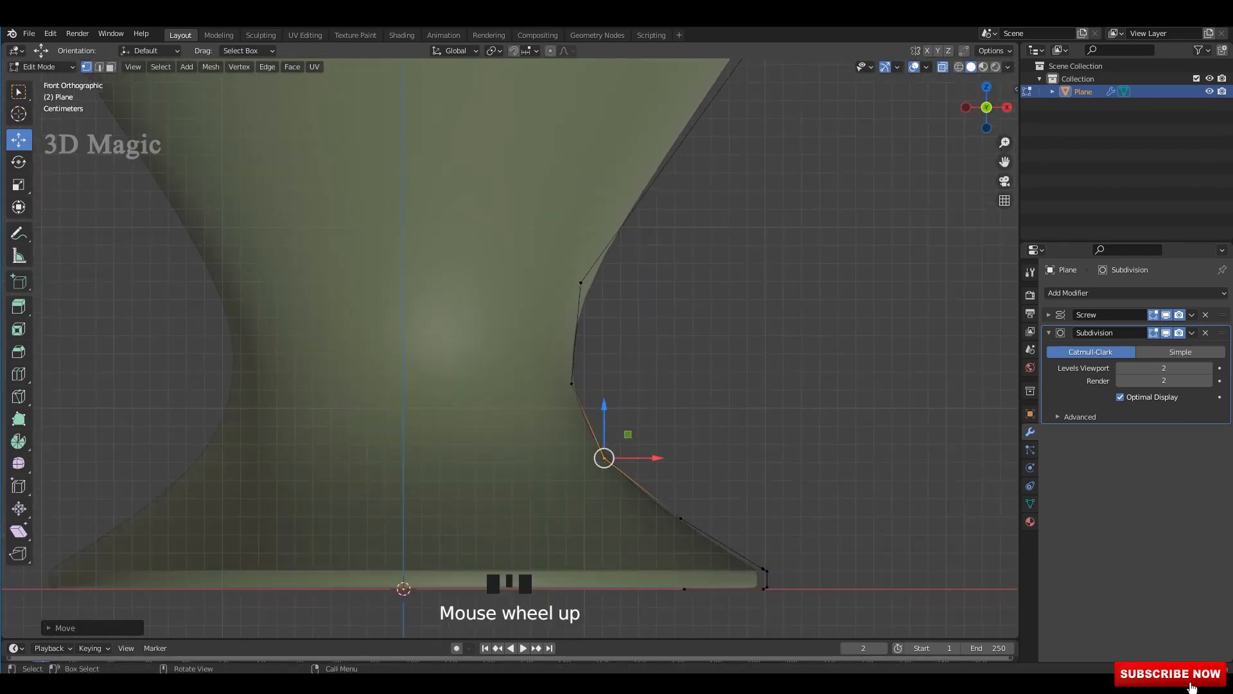
Move the stem's upper vertex farther inward, and nudge the narrowest stem vertex inward and up.
{"action": "left_click_drag", "start_coordinate": [640, 220], "coordinate": [588, 284]}
{"action": "left_click_drag", "start_coordinate": [612, 207], "coordinate": [612, 220]}
{"action": "left_click_drag", "start_coordinate": [636, 243], "coordinate": [620, 233]}
{"action": "left_click_drag", "start_coordinate": [624, 313], "coordinate": [568, 410]}
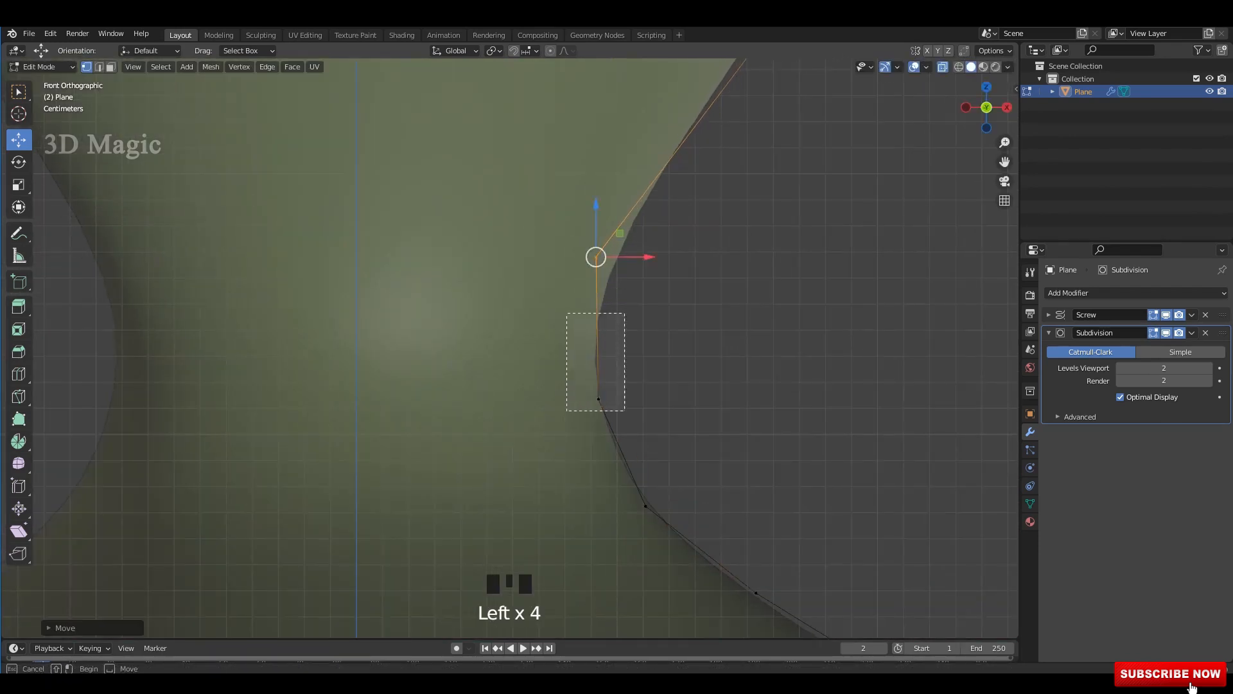
{"action": "scroll", "coordinate": [526, 347], "scroll_direction": "down", "scroll_amount": 2}
{"action": "scroll", "coordinate": [526, 347], "scroll_direction": "up", "scroll_amount": 3, "text": "shift"}
Move the lower stem vertex inward and down, and the foot's upper vertex outward and up, to form a stepped foot.
{"action": "left_click_drag", "start_coordinate": [587, 335], "coordinate": [565, 354]}
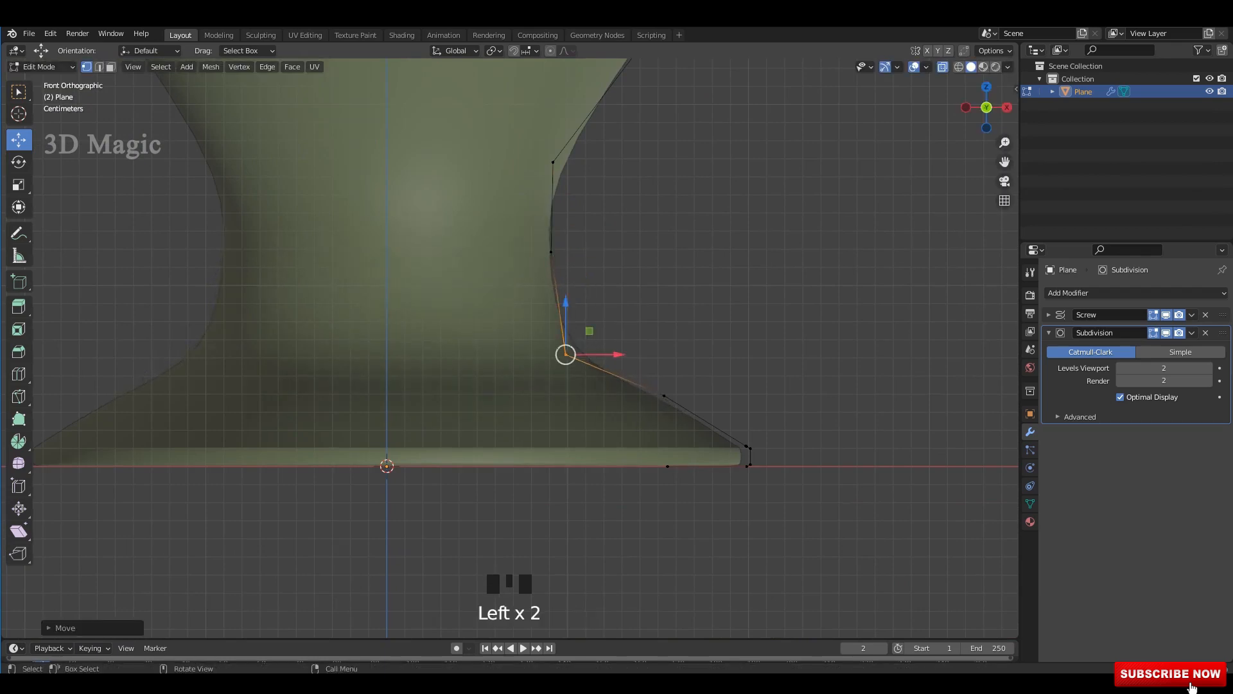
{"action": "left_click_drag", "start_coordinate": [665, 395], "coordinate": [699, 385]}
{"action": "left_click", "coordinate": [565, 354]}
{"action": "left_click_drag", "start_coordinate": [565, 354], "coordinate": [526, 431]}
Inspect the overall vase shape without X-ray and outside Edit Mode, and return to editing the foot.
{"action": "scroll", "coordinate": [581, 379], "scroll_direction": "down", "scroll_amount": 6}
{"action": "key", "text": "alt+z"}
{"action": "scroll", "coordinate": [581, 379], "scroll_direction": "down", "scroll_amount": 6}
{"action": "key", "text": "Tab"}
{"action": "key", "text": "Tab"}
{"action": "scroll", "coordinate": [510, 348], "scroll_direction": "up", "scroll_amount": 7}
{"action": "key", "text": "alt+z"}
{"action": "scroll", "coordinate": [510, 348], "scroll_direction": "up", "scroll_amount": 4}
{"action": "scroll", "coordinate": [510, 349], "scroll_direction": "up", "scroll_amount": 1, "text": "shift"}
Undo the last change, move the lower stem vertex down and outward, and shift the foot's upper vertex outward.
{"action": "key", "text": "ctrl+z"}
{"action": "left_click_drag", "start_coordinate": [566, 392], "coordinate": [583, 413]}
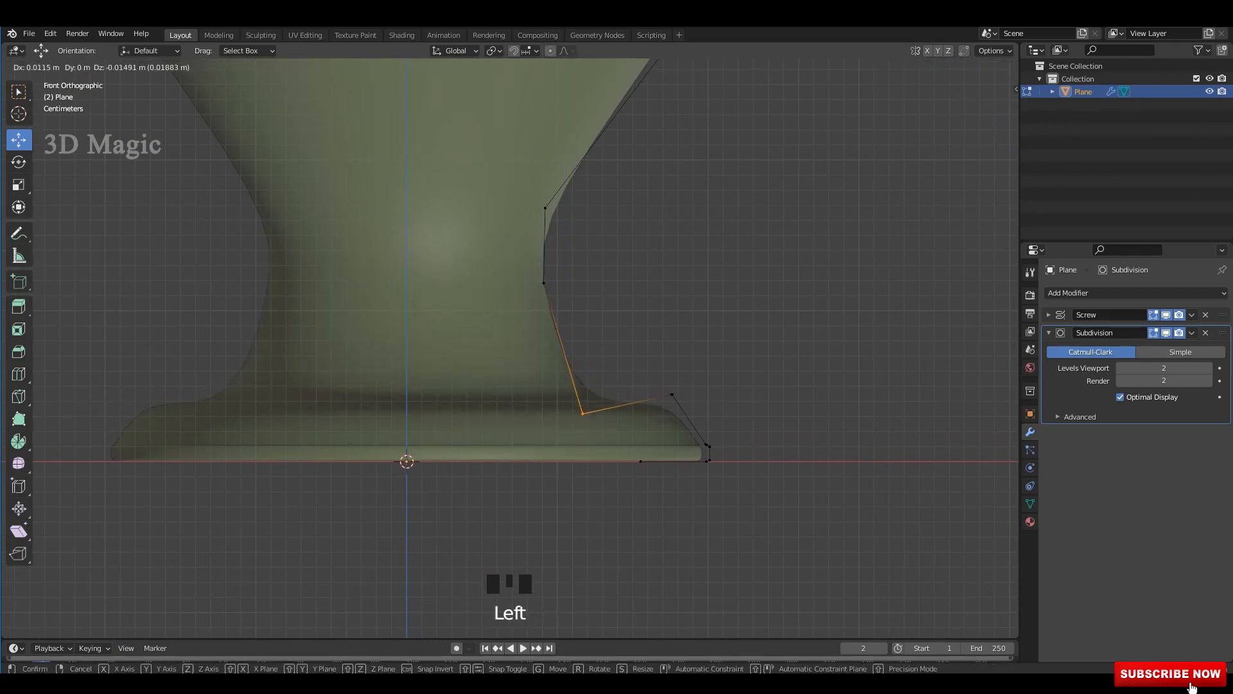
{"action": "left_click_drag", "start_coordinate": [666, 355], "coordinate": [703, 425]}
{"action": "mouse_move", "coordinate": [672, 395]}
{"action": "left_mouse_down"}
{"action": "mouse_move", "coordinate": [692, 364]}
{"action": "mouse_move", "coordinate": [687, 395]}
{"action": "left_mouse_up"}
{"action": "scroll", "coordinate": [688, 395], "scroll_direction": "up", "scroll_amount": 2}
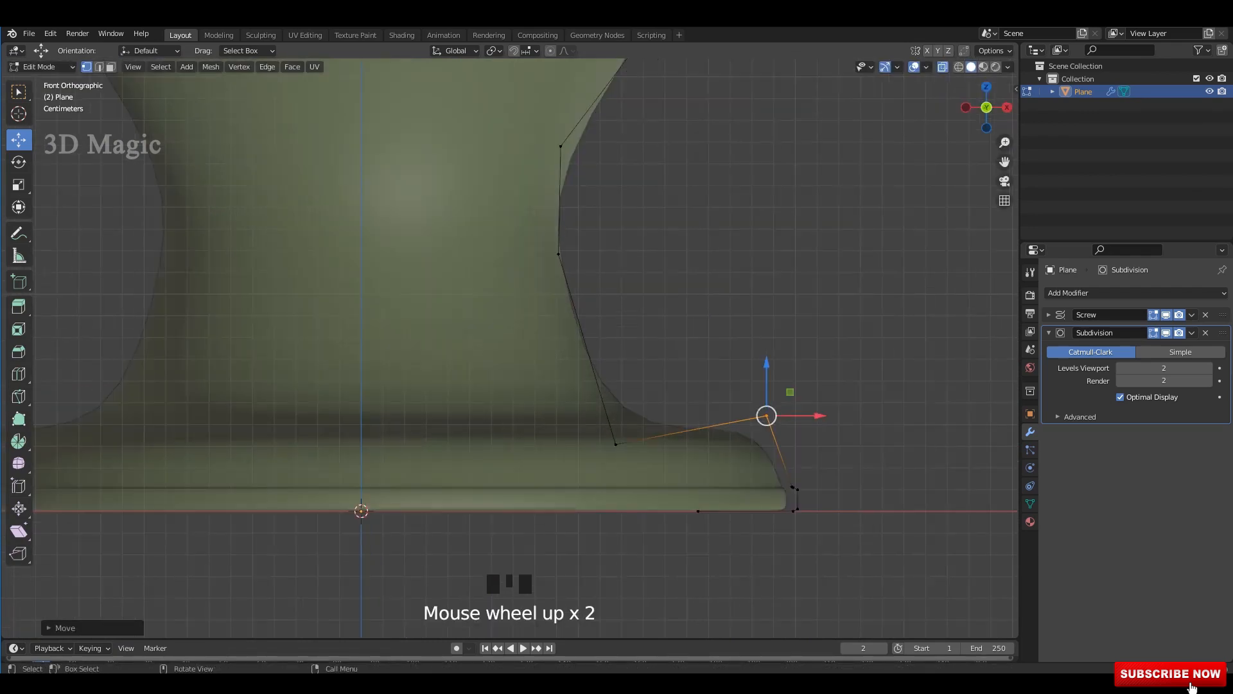
Move the narrowest stem vertex inward and slightly down to tighten the stem.
{"action": "scroll", "coordinate": [687, 395], "scroll_direction": "up", "scroll_amount": 4, "text": "shift"}
{"action": "left_click_drag", "start_coordinate": [537, 300], "coordinate": [582, 348]}
{"action": "left_click_drag", "start_coordinate": [556, 318], "coordinate": [512, 334]}
{"action": "scroll", "coordinate": [512, 333], "scroll_direction": "down", "scroll_amount": 2}
{"action": "middle_click_drag", "start_coordinate": [511, 334], "coordinate": [553, 415], "text": "shift"}
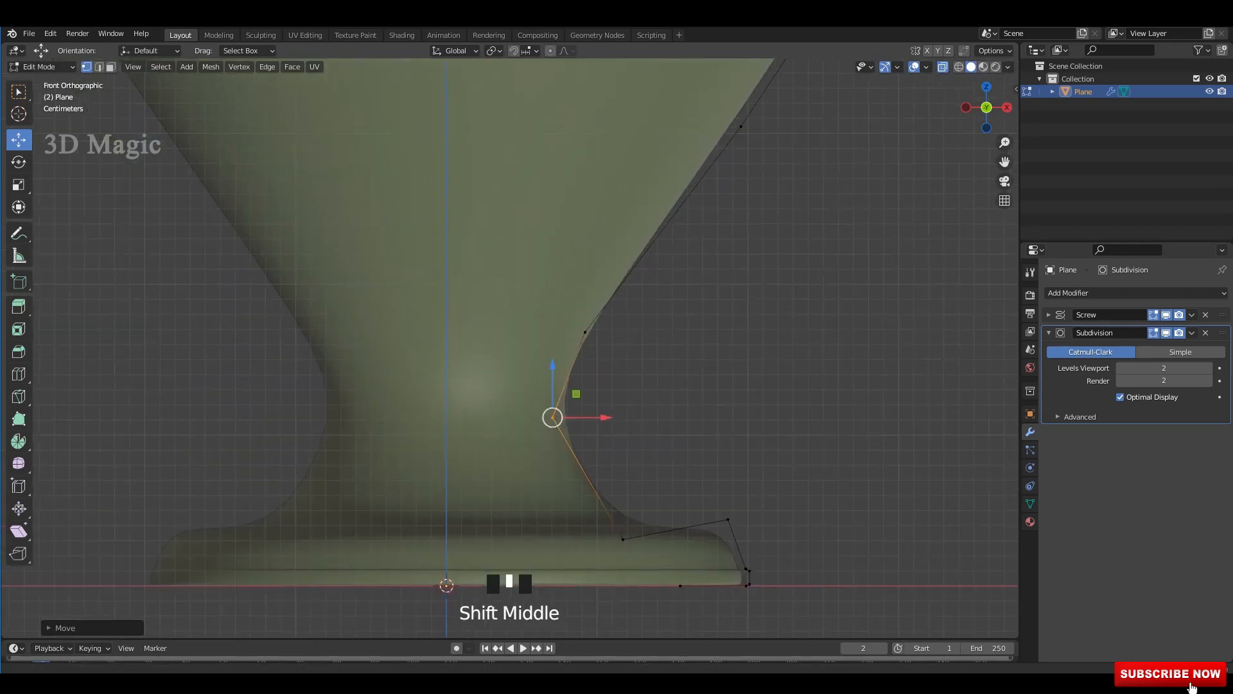
Move the stem's upper vertex up and outward to smooth its transition into the body.
{"action": "left_click_drag", "start_coordinate": [586, 333], "coordinate": [611, 295]}
{"action": "scroll", "coordinate": [611, 296], "scroll_direction": "down", "scroll_amount": 2}
{"action": "middle_click_drag", "start_coordinate": [580, 312], "coordinate": [580, 354], "text": "shift"}
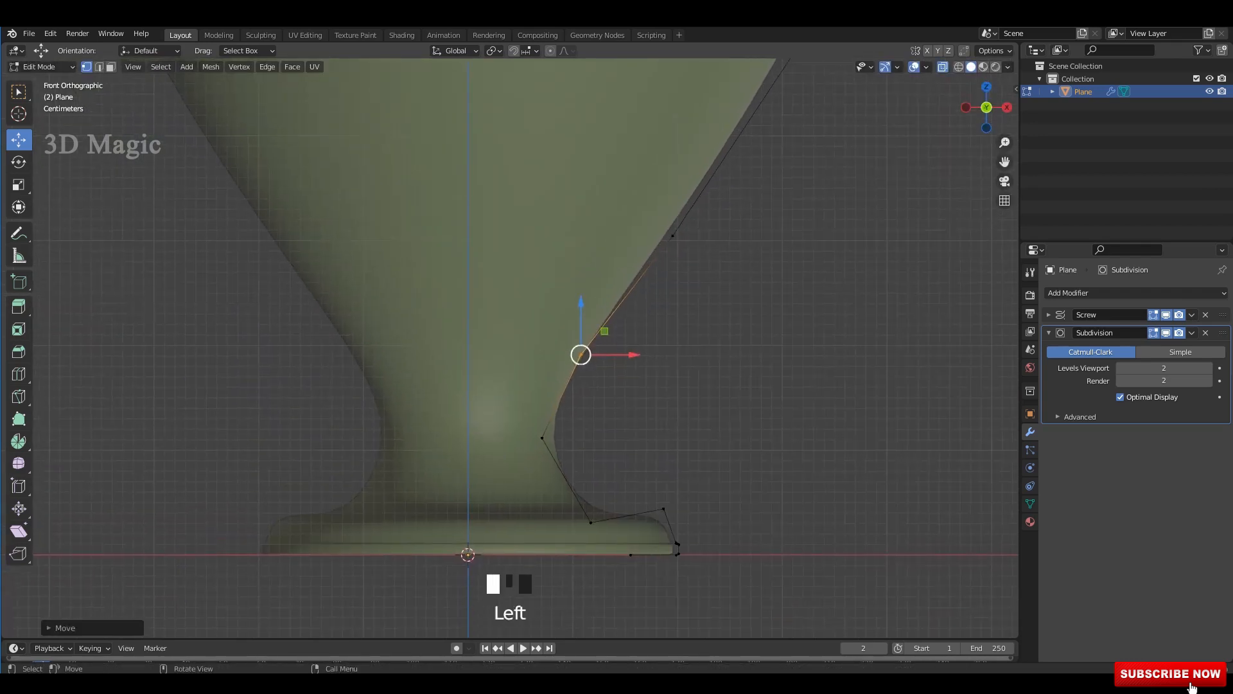
{"action": "left_click_drag", "start_coordinate": [581, 354], "coordinate": [579, 352]}
Move the lower body vertex above the stem up and outward, and widen the narrowest stem vertex slightly.
{"action": "scroll", "coordinate": [579, 352], "scroll_direction": "down", "scroll_amount": 2}
{"action": "middle_click_drag", "start_coordinate": [579, 352], "coordinate": [555, 444], "text": "shift"}
{"action": "left_click_drag", "start_coordinate": [597, 362], "coordinate": [625, 319]}
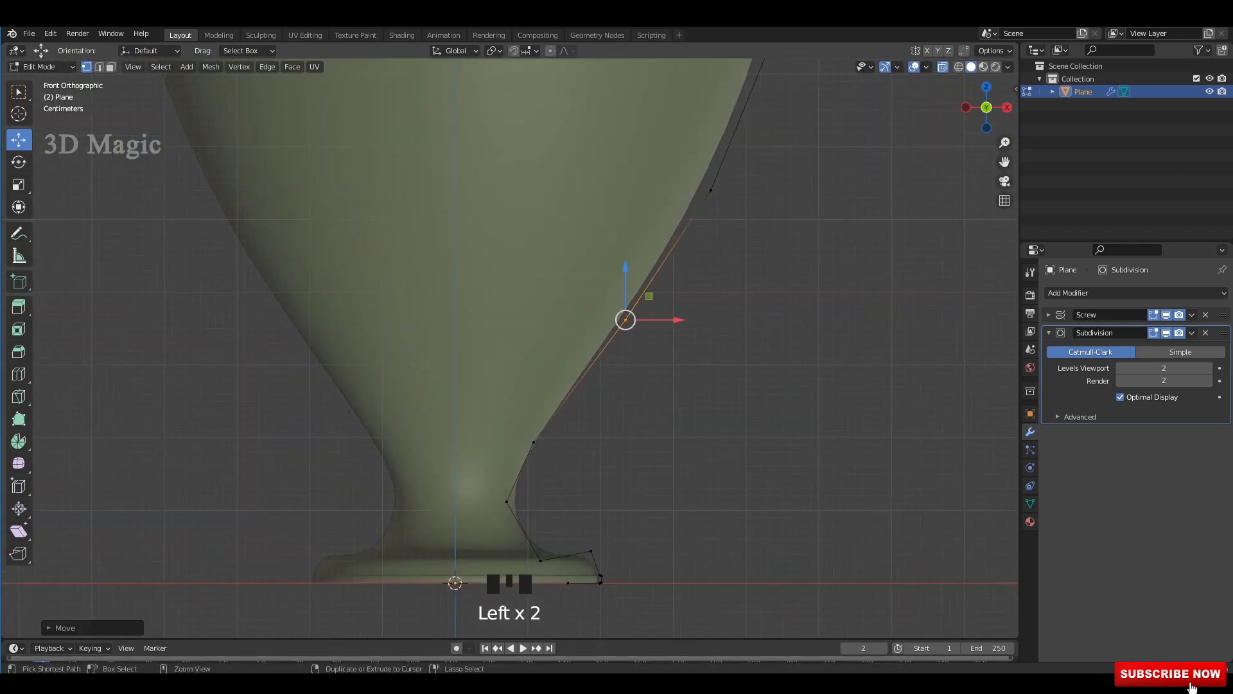
{"action": "scroll", "coordinate": [509, 347], "scroll_direction": "up", "scroll_amount": 1}
{"action": "left_click_drag", "start_coordinate": [569, 447], "coordinate": [570, 448]}
{"action": "left_click_drag", "start_coordinate": [568, 411], "coordinate": [583, 411]}
Check the overall shape, and move the narrowest and upper stem vertices slightly outward to thicken the stem.
{"action": "scroll", "coordinate": [583, 411], "scroll_direction": "down", "scroll_amount": 5}
{"action": "key", "text": "Tab"}
{"action": "scroll", "coordinate": [583, 411], "scroll_direction": "down", "scroll_amount": 3}
{"action": "key", "text": "alt+z"}
{"action": "key", "text": "alt+z"}
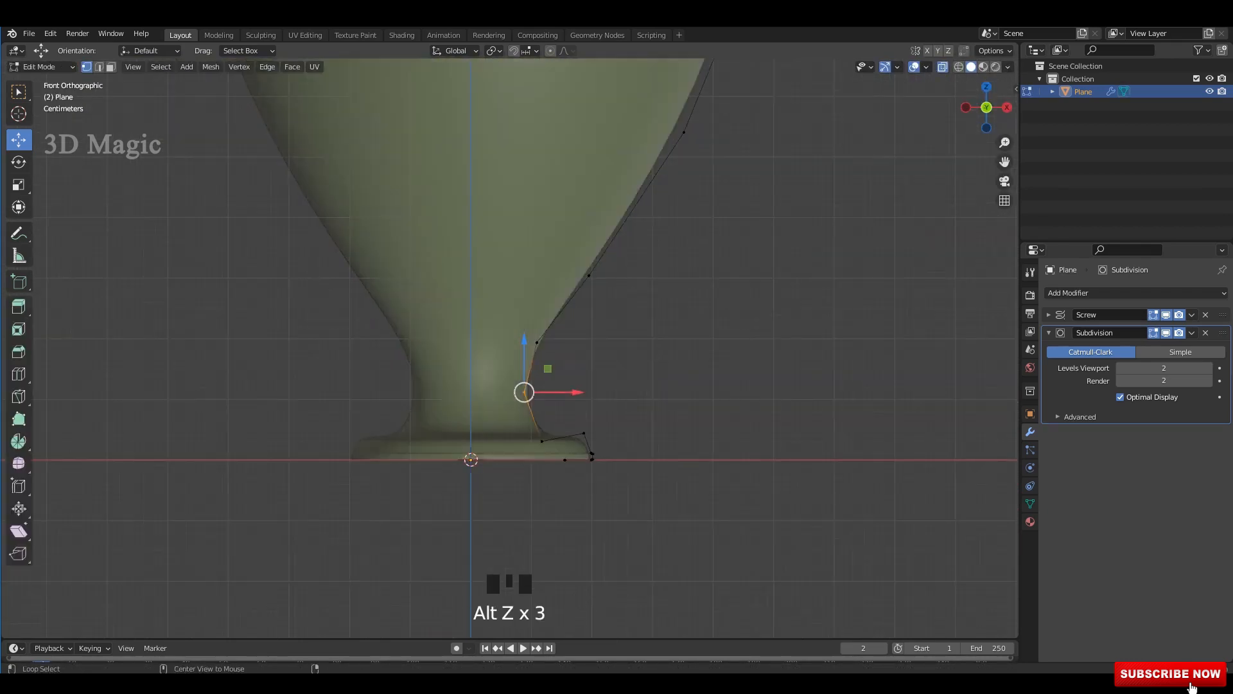
{"action": "scroll", "coordinate": [509, 348], "scroll_direction": "up", "scroll_amount": 3}
{"action": "left_click_drag", "start_coordinate": [583, 424], "coordinate": [596, 424]}
{"action": "left_click", "coordinate": [556, 338]}
{"action": "left_click_drag", "start_coordinate": [609, 339], "coordinate": [626, 340]}
Inspect the vase with X-ray off, and move the lower body vertex above the stem up and outward.
{"action": "scroll", "coordinate": [509, 348], "scroll_direction": "down", "scroll_amount": 6}
{"action": "key", "text": "alt+z"}
{"action": "key", "text": "alt+z"}
{"action": "key", "text": "alt+z"}
{"action": "key", "text": "alt+z"}
{"action": "scroll", "coordinate": [510, 349], "scroll_direction": "up", "scroll_amount": 5}
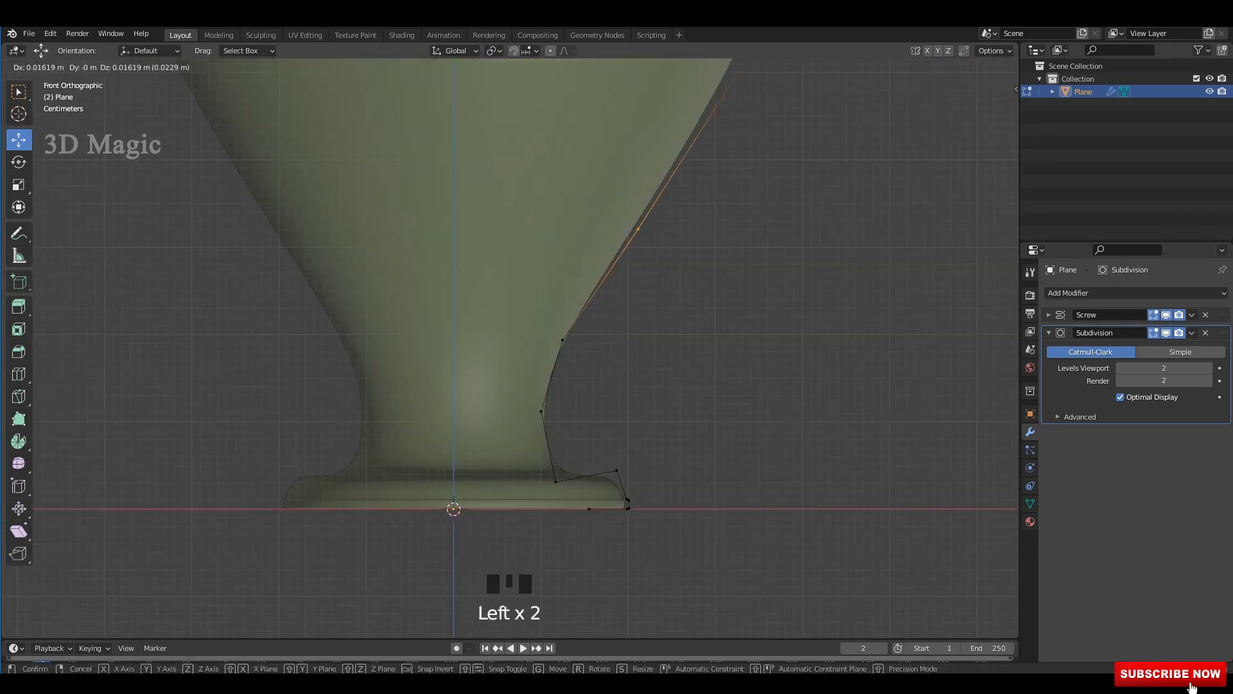
Move the lower belly vertex up and outward to round the body.
{"action": "scroll", "coordinate": [509, 348], "scroll_direction": "down", "scroll_amount": 4}
{"action": "middle_click_drag", "start_coordinate": [509, 348], "coordinate": [509, 398], "text": "shift"}
{"action": "scroll", "coordinate": [510, 398], "scroll_direction": "up", "scroll_amount": 3}
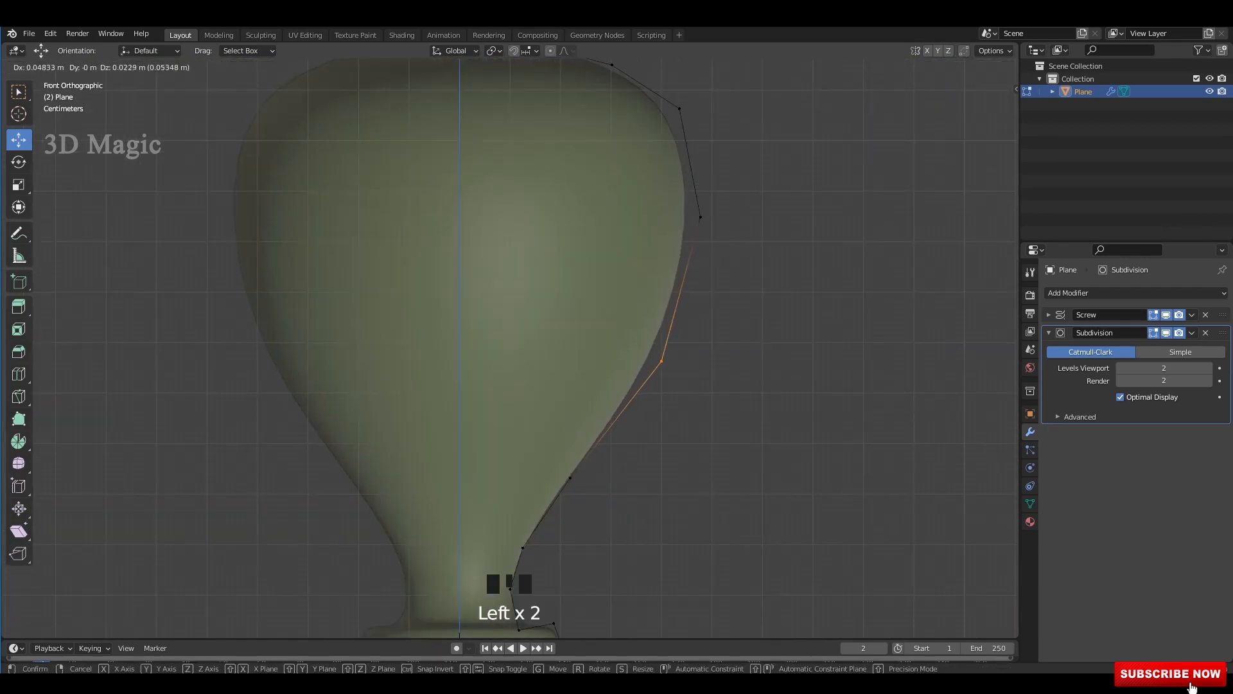
{"action": "left_click_drag", "start_coordinate": [661, 361], "coordinate": [667, 346]}
Move the widest body vertex down and slightly outward.
{"action": "scroll", "coordinate": [667, 347], "scroll_direction": "down", "scroll_amount": 1}
{"action": "middle_click_drag", "start_coordinate": [668, 347], "coordinate": [661, 419], "text": "shift"}
{"action": "scroll", "coordinate": [661, 418], "scroll_direction": "up", "scroll_amount": 1}
{"action": "left_click", "coordinate": [692, 303]}
{"action": "left_click_drag", "start_coordinate": [692, 303], "coordinate": [702, 319]}
{"action": "scroll", "coordinate": [703, 319], "scroll_direction": "down", "scroll_amount": 4}
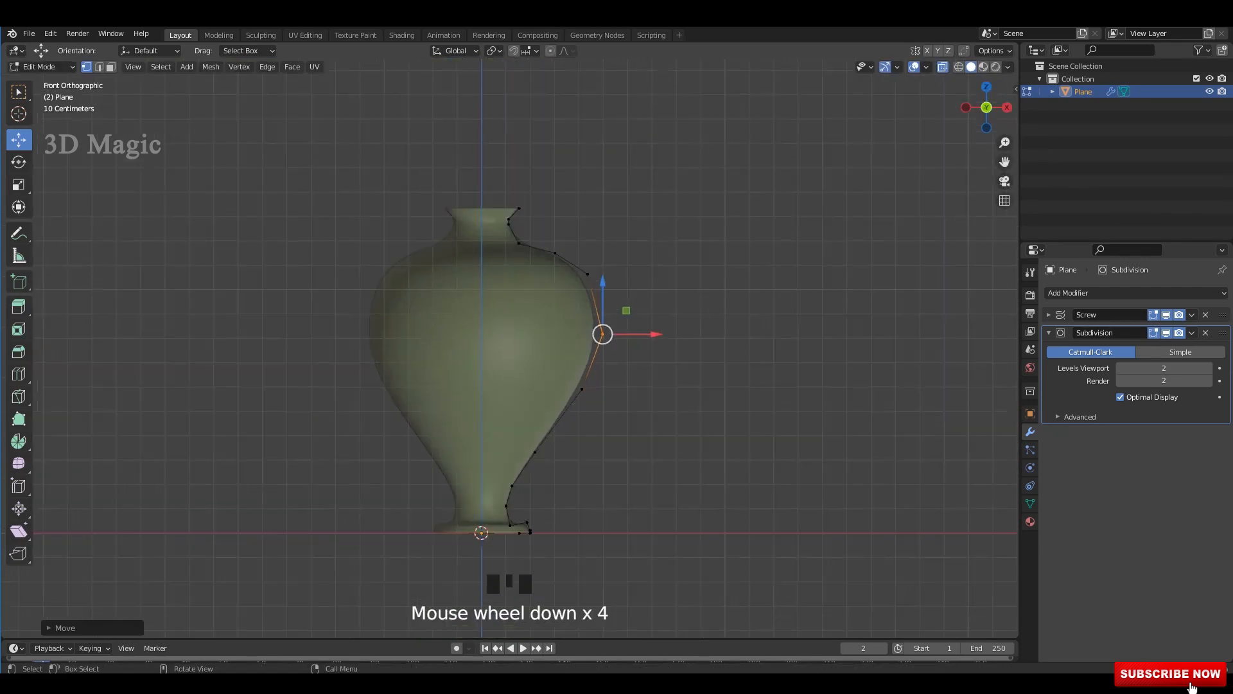
Turn off X-ray, leave Edit Mode, and view the finished vase from the right side.
{"action": "key", "text": "alt+z"}
{"action": "key", "text": "Tab"}
{"action": "scroll", "coordinate": [510, 348], "scroll_direction": "down", "scroll_amount": 3}
{"action": "scroll", "coordinate": [509, 348], "scroll_direction": "up", "scroll_amount": 1}
{"action": "middle_click_drag", "start_coordinate": [509, 348], "coordinate": [418, 379]}
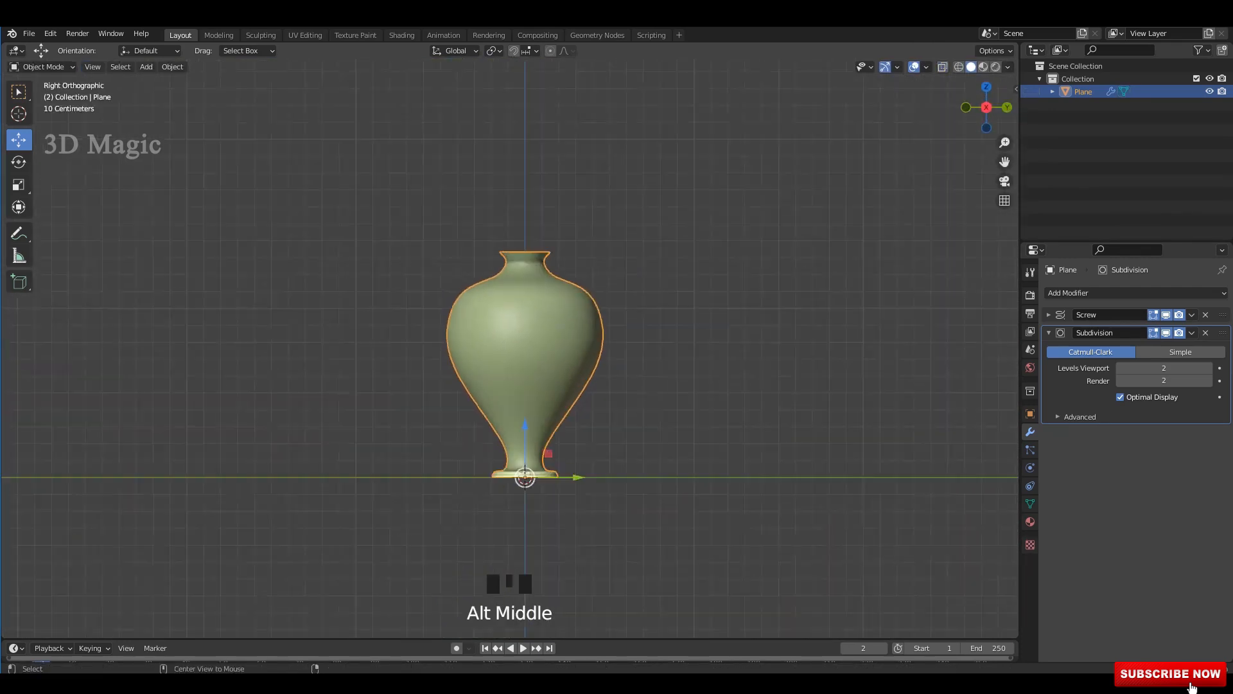
Edit the profile in front view with X-ray on, and move the outer shoulder vertex slightly up and outward.
{"action": "scroll", "coordinate": [525, 347], "scroll_direction": "up", "scroll_amount": 5}
{"action": "key", "text": "Tab"}
{"action": "middle_click_drag", "start_coordinate": [525, 347], "coordinate": [472, 457], "text": "shift"}
{"action": "key", "text": "alt+z"}
{"action": "key", "text": "alt+z"}
{"action": "key", "text": "alt+z"}
{"action": "key", "text": "alt+z"}
{"action": "scroll", "coordinate": [489, 416], "scroll_direction": "up", "scroll_amount": 2}
{"action": "left_click_drag", "start_coordinate": [671, 331], "coordinate": [670, 332]}
{"action": "left_click_drag", "start_coordinate": [693, 297], "coordinate": [703, 289]}
{"action": "middle_click_drag", "start_coordinate": [707, 290], "coordinate": [722, 220], "text": "shift"}
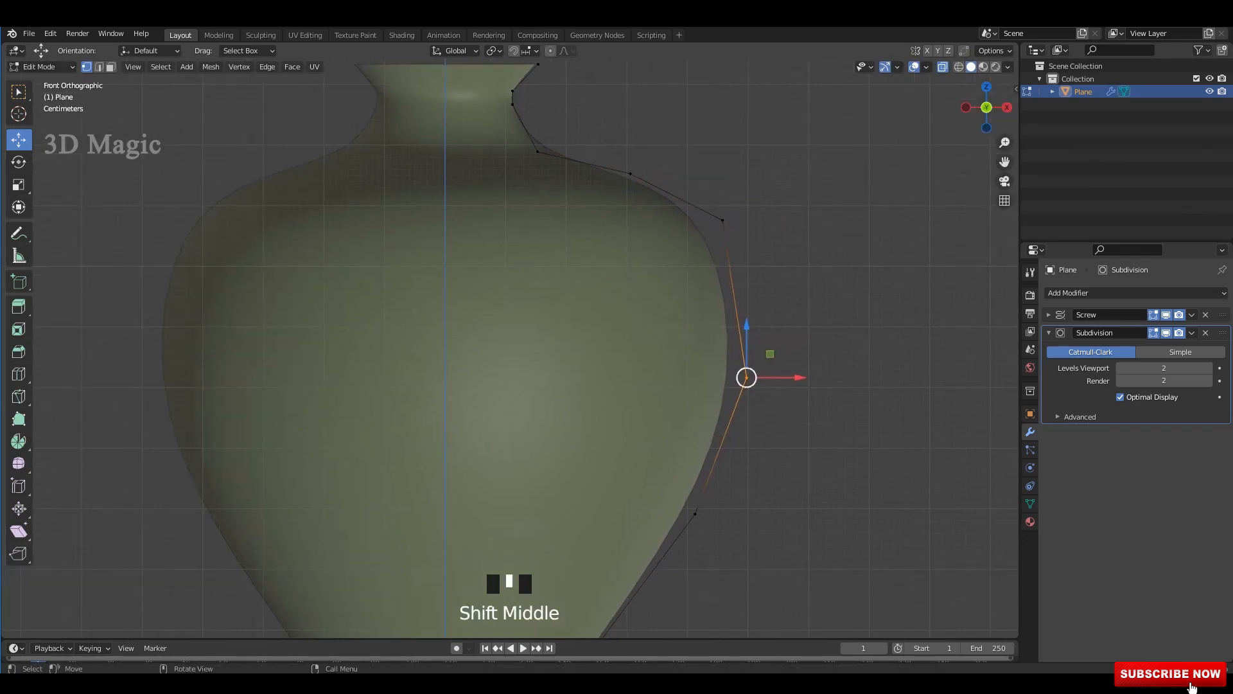
Subdivide the edge between the outer shoulder and widest body vertices, and move the new vertex outward.
{"action": "left_click", "coordinate": [748, 388]}
{"action": "right_click", "coordinate": [717, 295]}
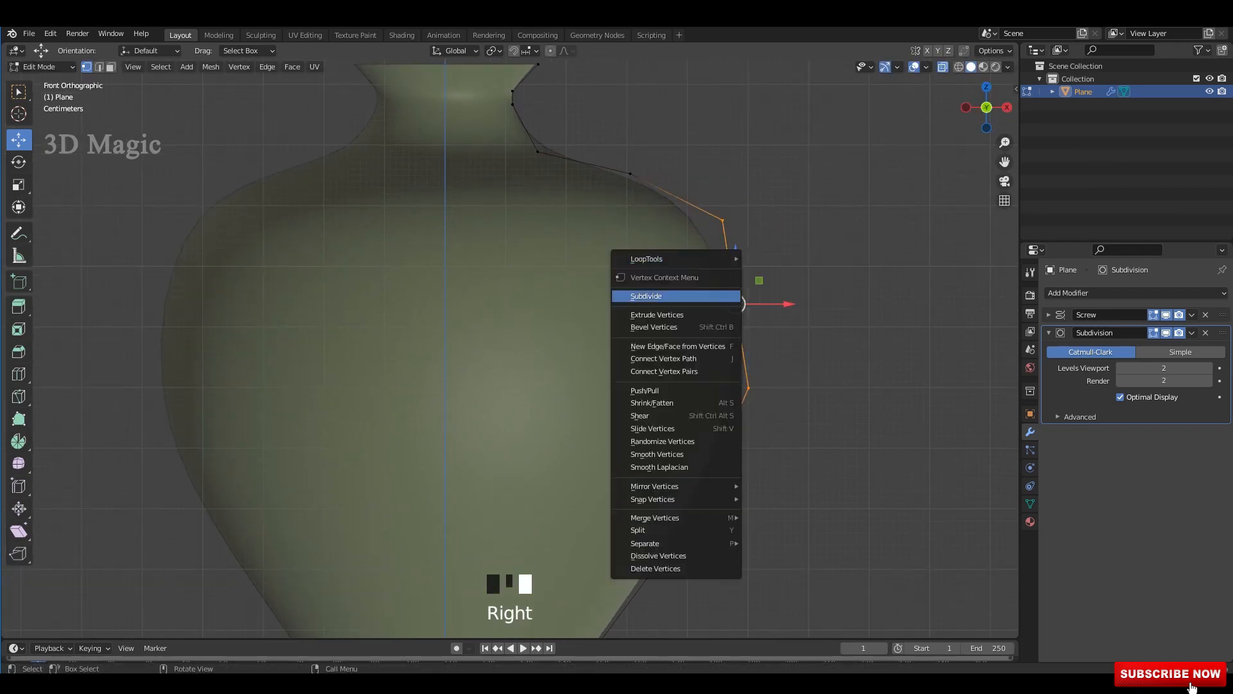
{"action": "left_click", "coordinate": [717, 295]}
{"action": "left_click_drag", "start_coordinate": [821, 256], "coordinate": [719, 322]}
{"action": "left_click_drag", "start_coordinate": [736, 304], "coordinate": [754, 300]}
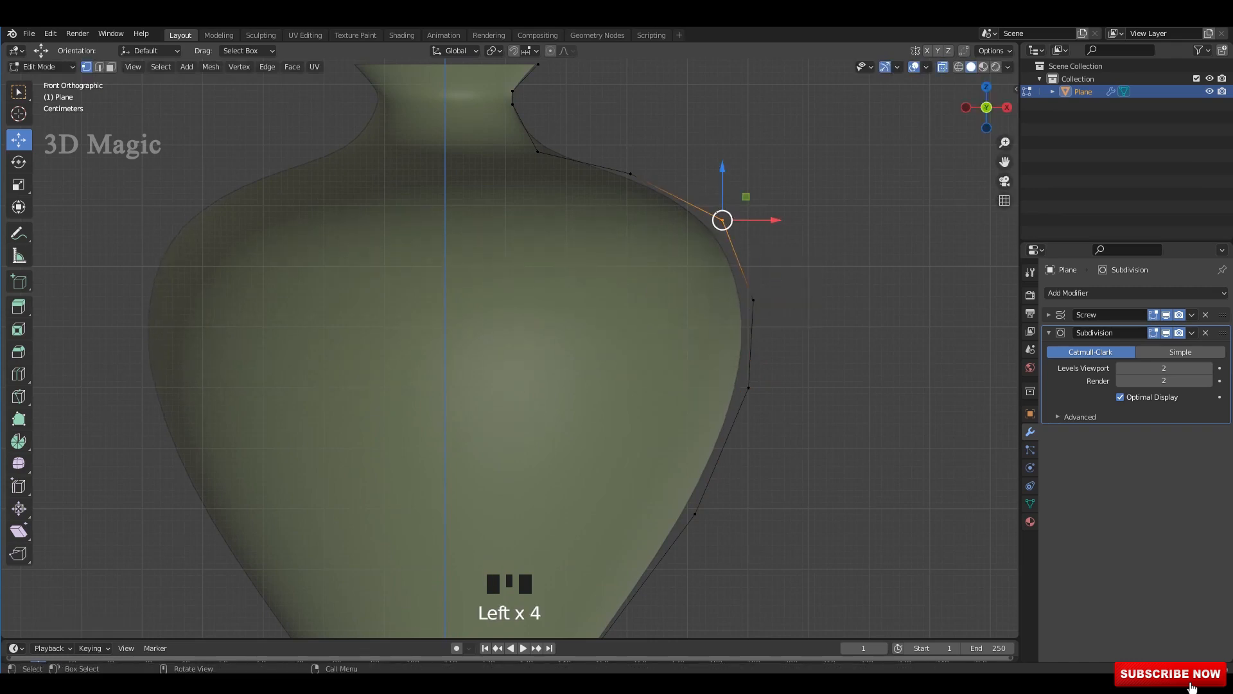
Try moving the two shoulder vertices up and outward, and undo these moves.
{"action": "middle_click_drag", "start_coordinate": [723, 220], "coordinate": [732, 296], "text": "shift"}
{"action": "left_click", "coordinate": [640, 250]}
{"action": "left_click_drag", "start_coordinate": [640, 249], "coordinate": [676, 236]}
{"action": "left_click", "coordinate": [732, 296]}
{"action": "left_click_drag", "start_coordinate": [732, 296], "coordinate": [748, 277]}
{"action": "scroll", "coordinate": [535, 453], "scroll_direction": "down", "scroll_amount": 3}
{"action": "key", "text": "ctrl+z"}
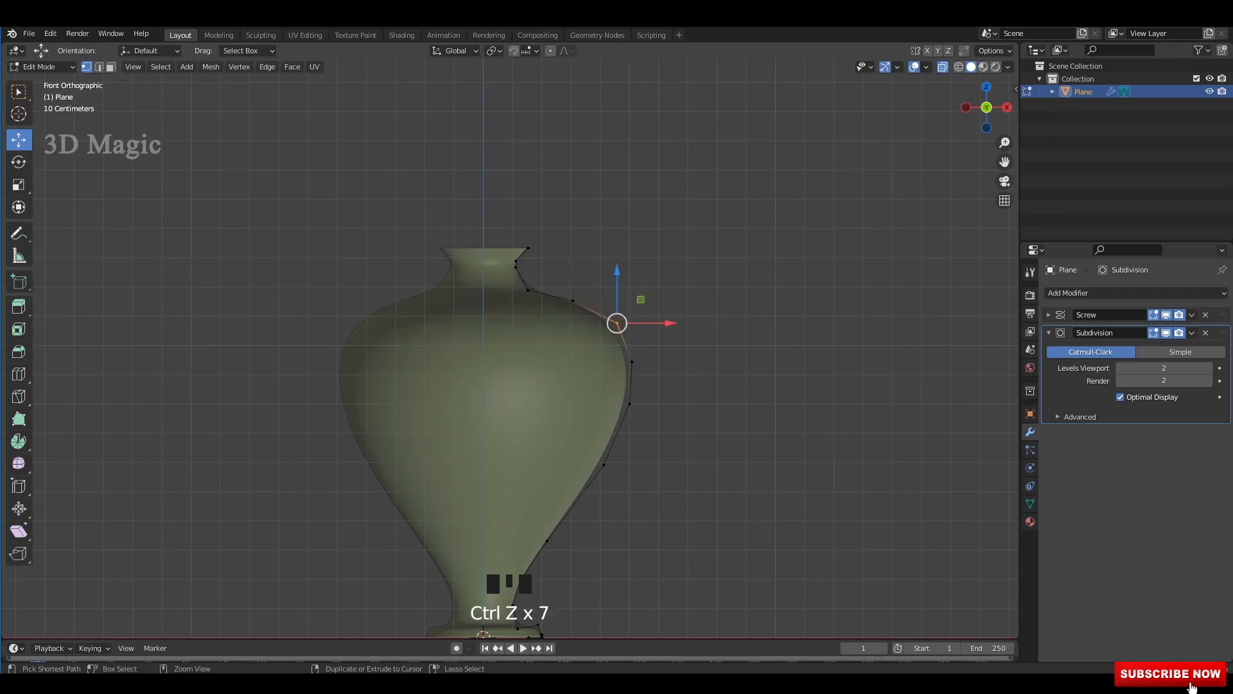
Move the lower of the two widest body vertices slightly down and inward.
{"action": "scroll", "coordinate": [771, 373], "scroll_direction": "up", "scroll_amount": 5}
{"action": "middle_click_drag", "start_coordinate": [771, 372], "coordinate": [722, 330], "text": "shift"}
{"action": "left_click", "coordinate": [760, 338]}
{"action": "scroll", "coordinate": [760, 339], "scroll_direction": "down", "scroll_amount": 3}
{"action": "middle_click_drag", "start_coordinate": [681, 380], "coordinate": [694, 340], "text": "shift"}
{"action": "left_click_drag", "start_coordinate": [694, 340], "coordinate": [688, 350]}
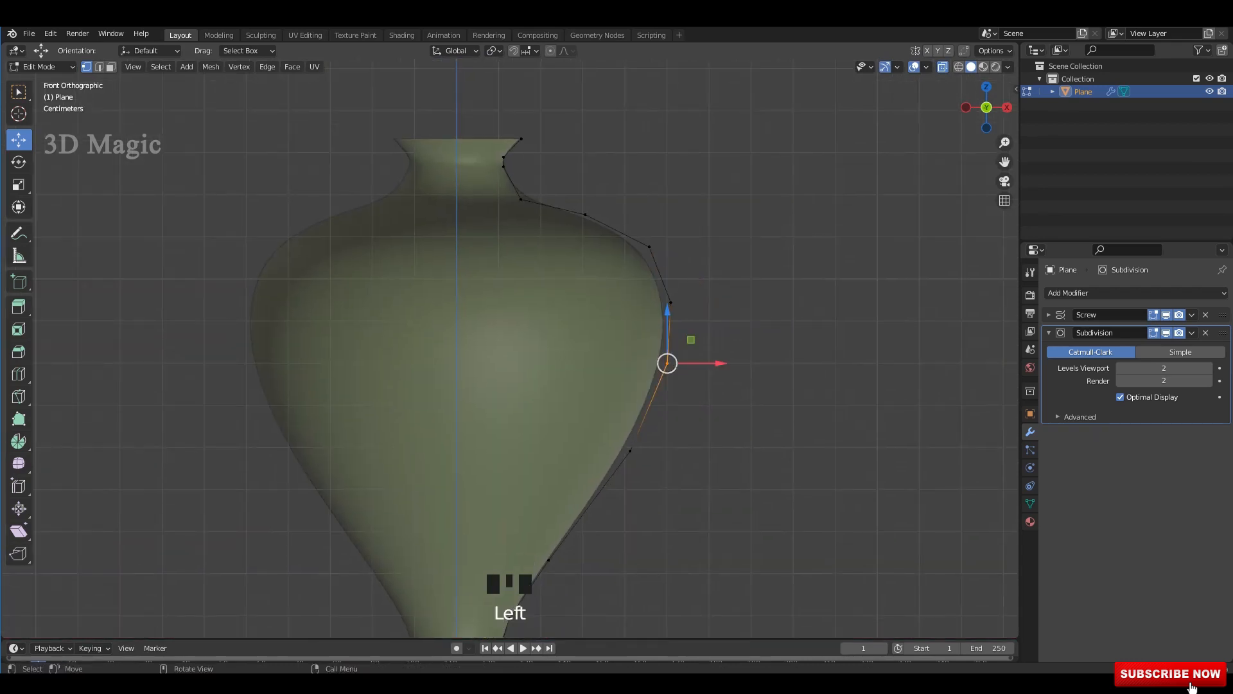
Move the lower belly vertex down and inward, and pull the vertex directly above it down and inward as well.
{"action": "left_click", "coordinate": [630, 451]}
{"action": "middle_click_drag", "start_coordinate": [630, 451], "coordinate": [650, 350], "text": "shift"}
{"action": "left_click_drag", "start_coordinate": [650, 349], "coordinate": [619, 374]}
{"action": "middle_click_drag", "start_coordinate": [619, 374], "coordinate": [582, 446], "text": "shift"}
{"action": "left_click", "coordinate": [650, 334]}
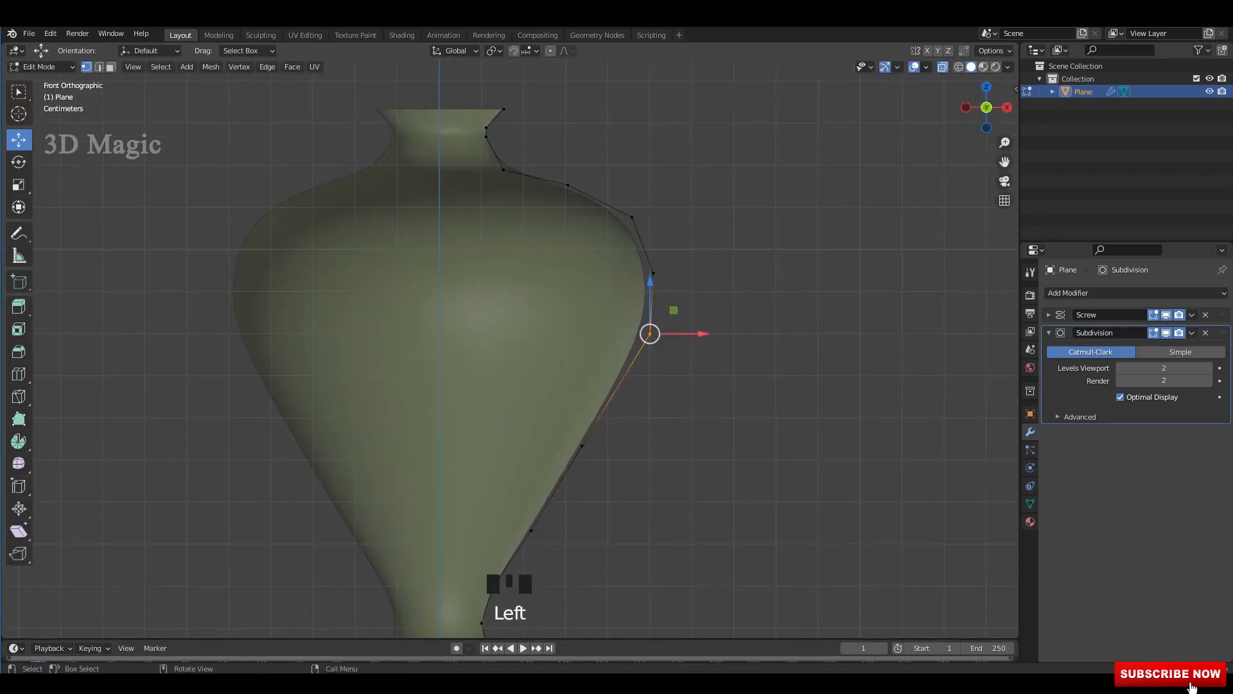
{"action": "left_click_drag", "start_coordinate": [650, 334], "coordinate": [629, 355]}
Move the upper of the two widest body vertices inward, and the outer shoulder vertex inward and slightly up.
{"action": "left_click_drag", "start_coordinate": [620, 246], "coordinate": [679, 306]}
{"action": "left_click_drag", "start_coordinate": [703, 273], "coordinate": [689, 273]}
{"action": "middle_click_drag", "start_coordinate": [689, 273], "coordinate": [691, 349], "text": "shift"}
{"action": "scroll", "coordinate": [691, 349], "scroll_direction": "up", "scroll_amount": 3}
{"action": "left_click_drag", "start_coordinate": [782, 199], "coordinate": [709, 268]}
{"action": "left_click_drag", "start_coordinate": [726, 255], "coordinate": [699, 247]}
Move the neck base vertex inward, and the inner shoulder vertex up and inward.
{"action": "left_click_drag", "start_coordinate": [634, 204], "coordinate": [634, 205]}
{"action": "left_click_drag", "start_coordinate": [615, 199], "coordinate": [532, 172]}
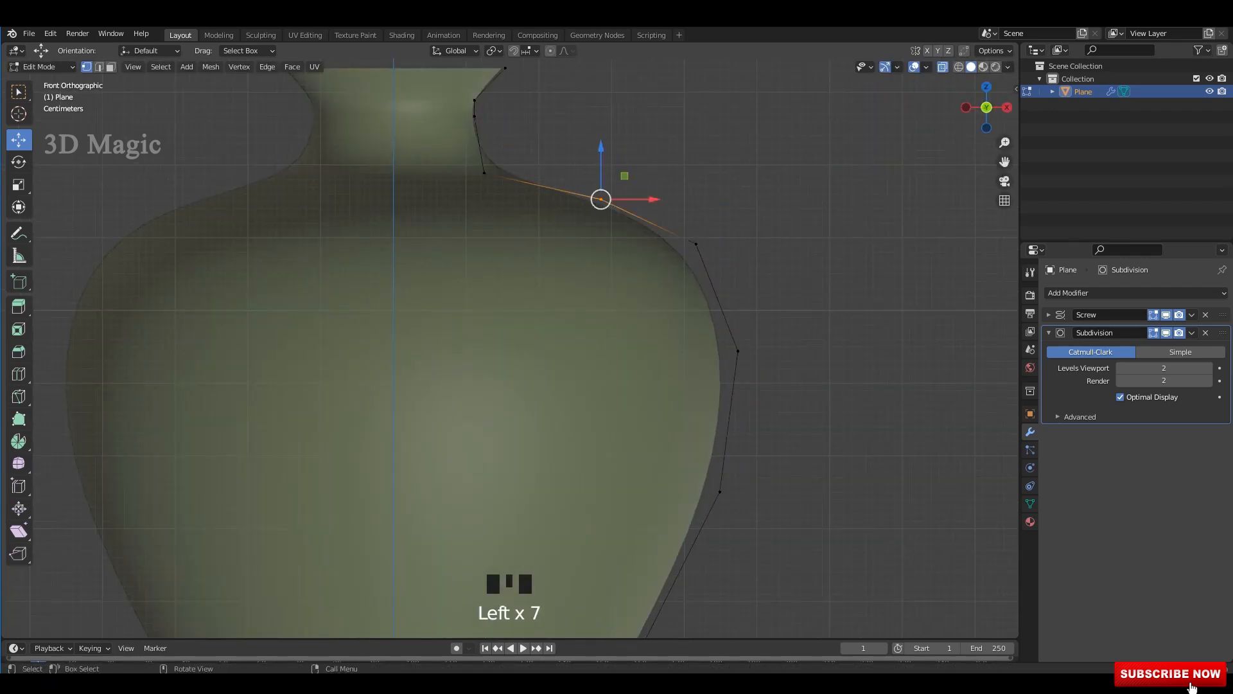
{"action": "left_click_drag", "start_coordinate": [600, 199], "coordinate": [586, 185]}
Raise the outer shoulder vertex slightly, and pull the two widest body vertices slightly inward.
{"action": "left_click_drag", "start_coordinate": [697, 244], "coordinate": [697, 236]}
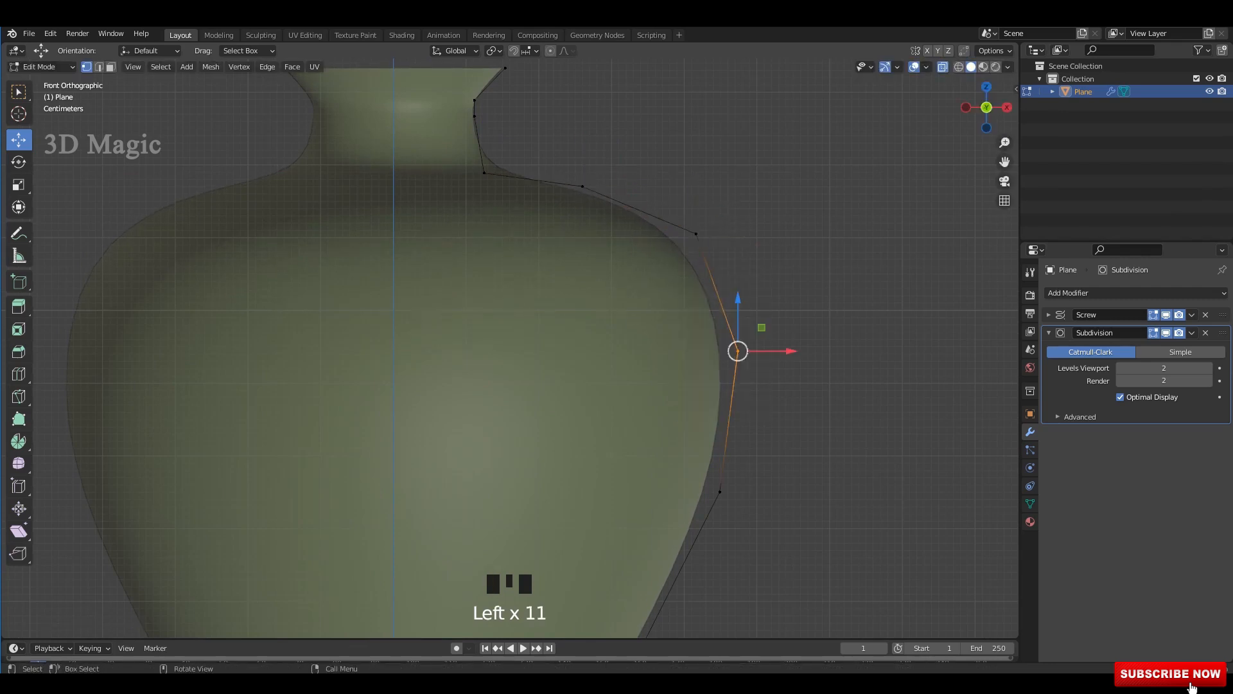
{"action": "left_click_drag", "start_coordinate": [737, 350], "coordinate": [725, 351]}
{"action": "middle_click_drag", "start_coordinate": [726, 350], "coordinate": [741, 202], "text": "shift"}
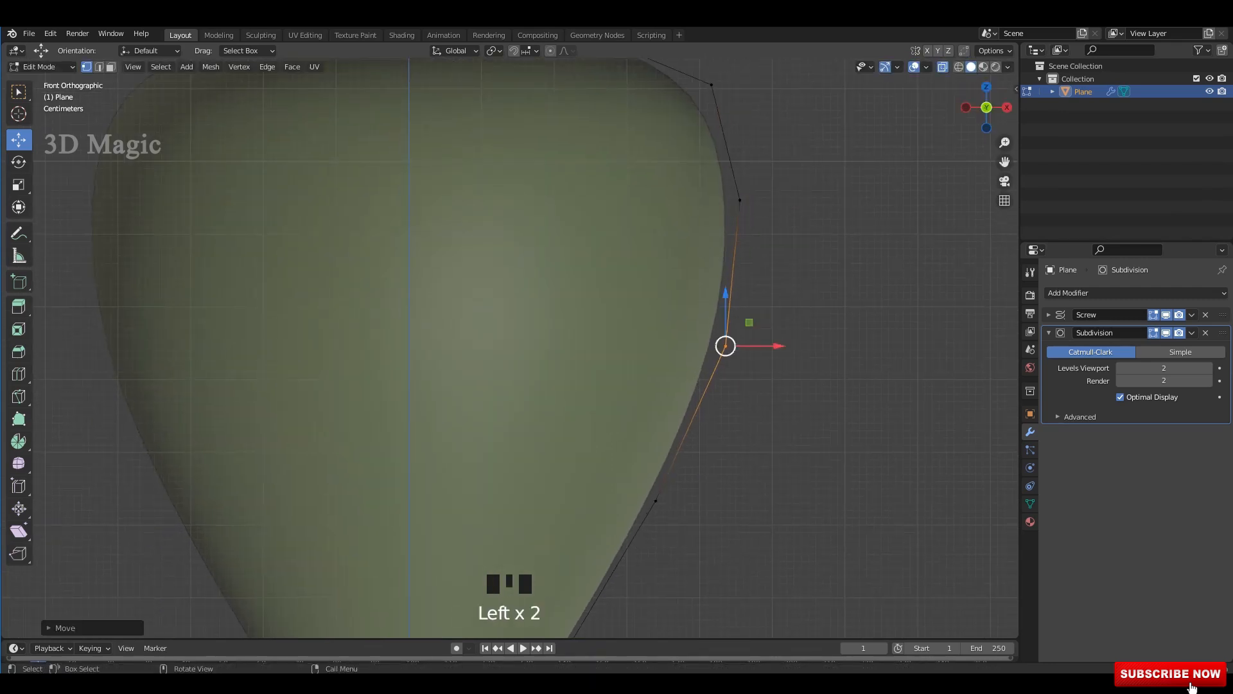
Move the vertex where the body meets the stem up and outward, and raise the next profile vertex slightly.
{"action": "scroll", "coordinate": [726, 346], "scroll_direction": "down", "scroll_amount": 5}
{"action": "scroll", "coordinate": [701, 305], "scroll_direction": "up", "scroll_amount": 1, "text": "shift"}
{"action": "middle_click_drag", "start_coordinate": [642, 347], "coordinate": [682, 316], "text": "shift"}
{"action": "scroll", "coordinate": [701, 306], "scroll_direction": "up", "scroll_amount": 2}
{"action": "left_click", "coordinate": [657, 388]}
{"action": "middle_click_drag", "start_coordinate": [656, 388], "coordinate": [668, 257], "text": "shift"}
{"action": "scroll", "coordinate": [668, 257], "scroll_direction": "up", "scroll_amount": 2}
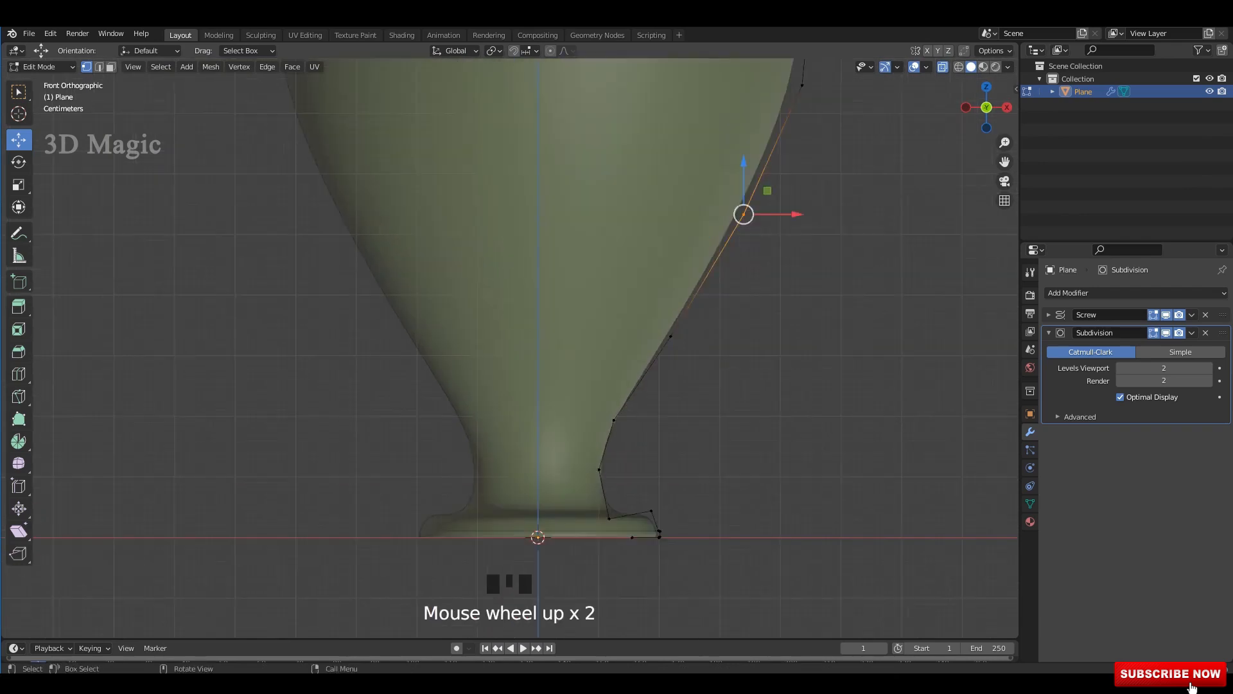
{"action": "left_click_drag", "start_coordinate": [614, 420], "coordinate": [622, 410]}
{"action": "left_click", "coordinate": [671, 336]}
{"action": "left_click_drag", "start_coordinate": [671, 336], "coordinate": [671, 325]}
{"action": "scroll", "coordinate": [671, 325], "scroll_direction": "down", "scroll_amount": 1}
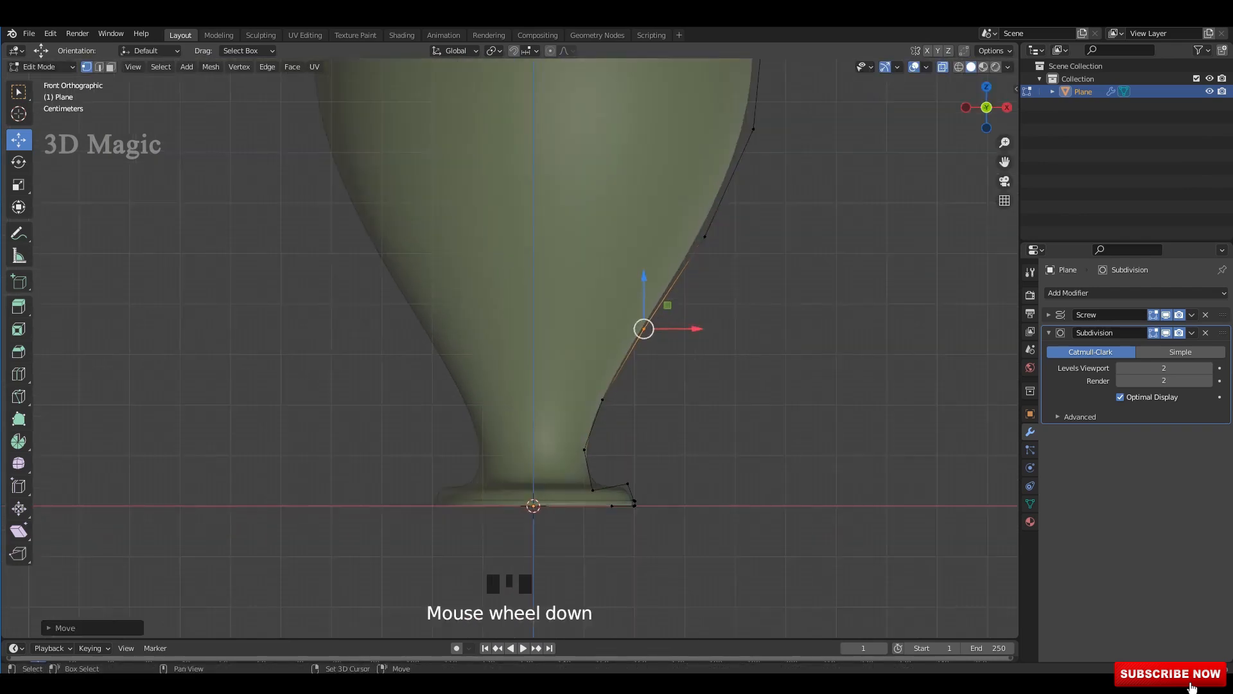
Nudge the lower body vertex slightly up and inward to smooth the curve towards the stem.
{"action": "scroll", "coordinate": [631, 435], "scroll_direction": "up", "scroll_amount": 2}
{"action": "middle_click_drag", "start_coordinate": [671, 325], "coordinate": [644, 445], "text": "shift"}
{"action": "left_click_drag", "start_coordinate": [763, 341], "coordinate": [701, 395]}
{"action": "left_click_drag", "start_coordinate": [716, 379], "coordinate": [712, 377]}
{"action": "scroll", "coordinate": [711, 378], "scroll_direction": "down", "scroll_amount": 2}
{"action": "middle_click_drag", "start_coordinate": [711, 378], "coordinate": [620, 464], "text": "shift"}
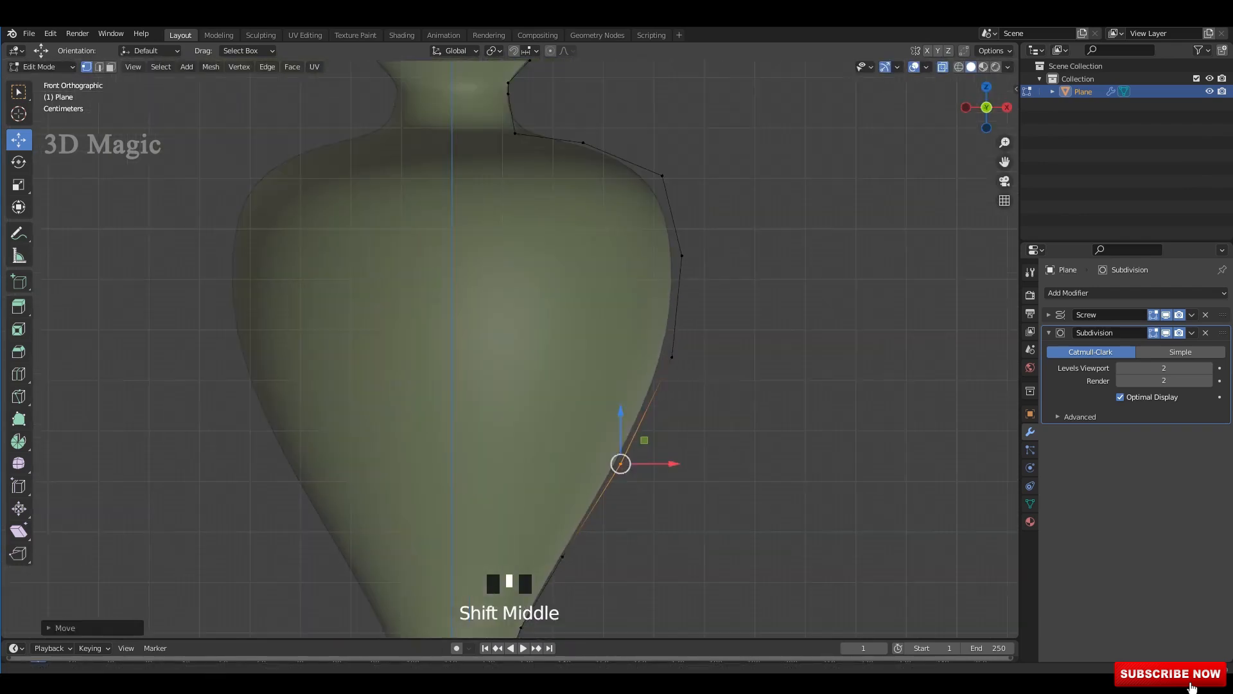
Pull the belly vertex below the widest point slightly inward, and lower the widest body and outer shoulder vertices.
{"action": "left_click_drag", "start_coordinate": [667, 359], "coordinate": [667, 359]}
{"action": "middle_click_drag", "start_coordinate": [667, 359], "coordinate": [659, 395], "text": "shift"}
{"action": "scroll", "coordinate": [658, 396], "scroll_direction": "up", "scroll_amount": 1, "text": "shift"}
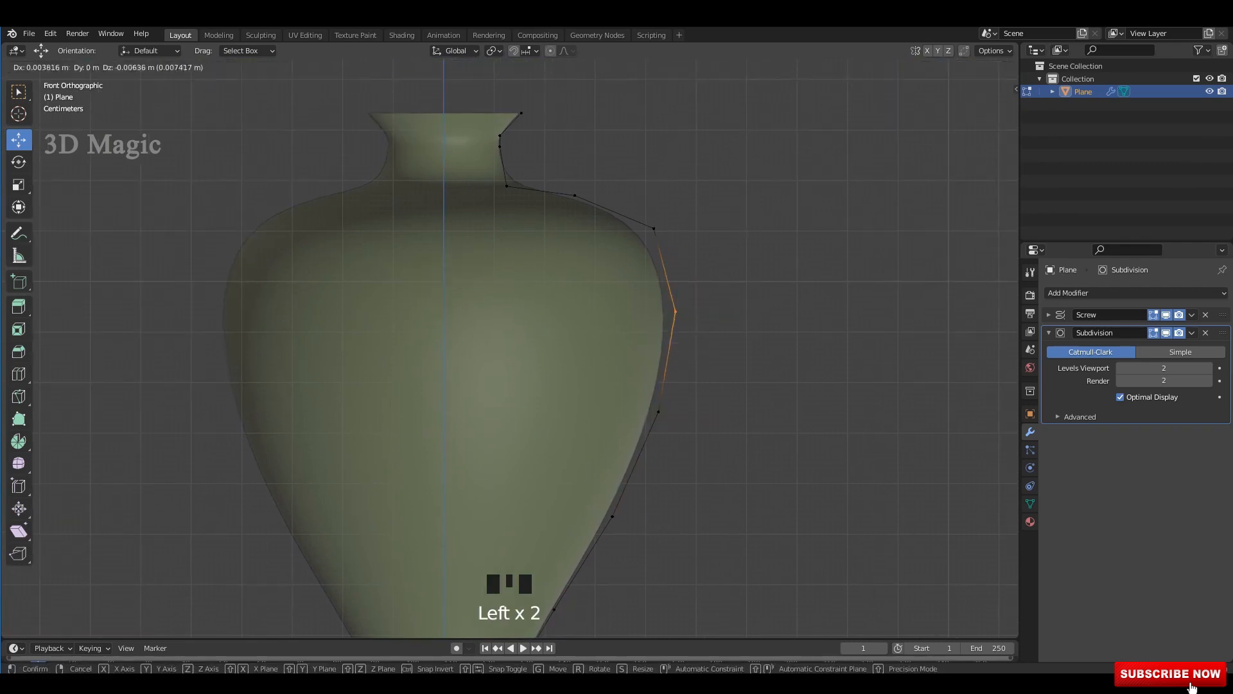
{"action": "left_click_drag", "start_coordinate": [676, 189], "coordinate": [656, 242]}
{"action": "scroll", "coordinate": [656, 241], "scroll_direction": "up", "scroll_amount": 1}
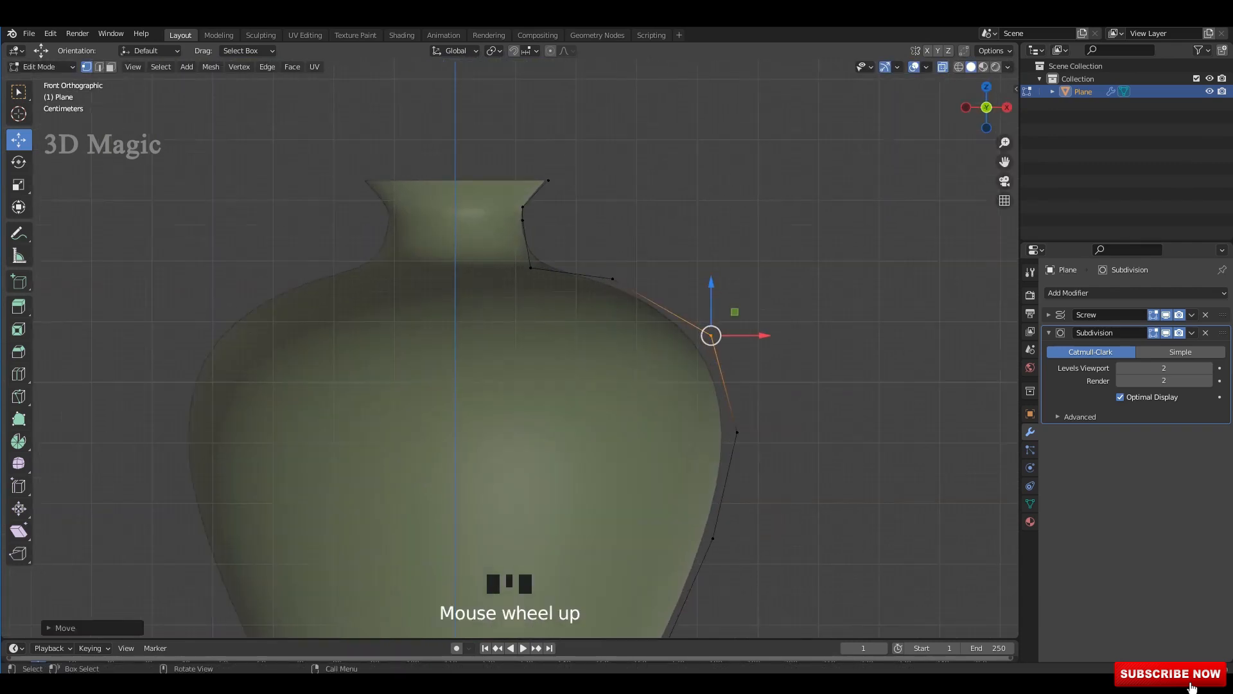
Move the inner shoulder vertex outward, and the widest body vertex down and slightly inward.
{"action": "left_click", "coordinate": [612, 279]}
{"action": "middle_click_drag", "start_coordinate": [629, 277], "coordinate": [646, 199], "text": "shift"}
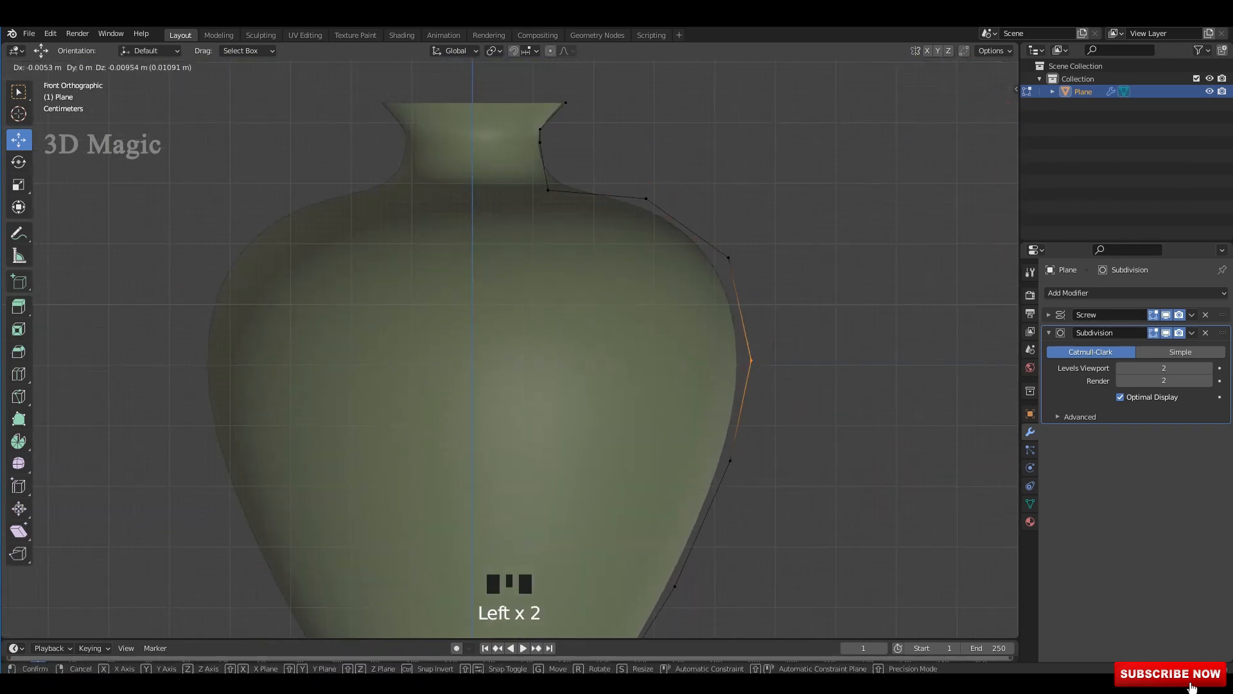
{"action": "left_click_drag", "start_coordinate": [750, 361], "coordinate": [751, 360]}
{"action": "middle_click_drag", "start_coordinate": [751, 361], "coordinate": [769, 286], "text": "shift"}
Move the belly vertex and the lower body vertex beneath it down and inward to taper the body.
{"action": "left_click_drag", "start_coordinate": [750, 385], "coordinate": [743, 399]}
{"action": "middle_click_drag", "start_coordinate": [743, 400], "coordinate": [761, 313], "text": "shift"}
{"action": "left_click", "coordinate": [713, 424]}
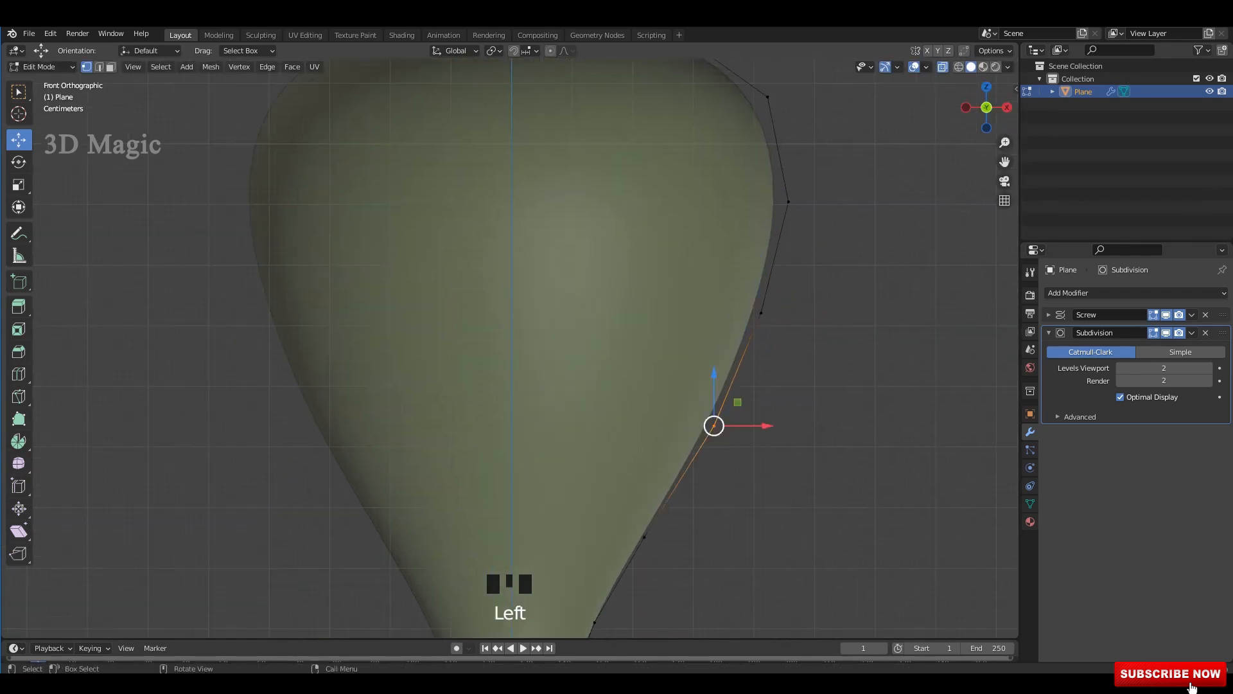
{"action": "left_click_drag", "start_coordinate": [713, 424], "coordinate": [704, 430]}
Leave Edit Mode, turn off X-ray, deselect the vase, and view its full shape.
{"action": "scroll", "coordinate": [508, 415], "scroll_direction": "down", "scroll_amount": 2}
{"action": "key", "text": "Tab"}
{"action": "left_click", "coordinate": [943, 66]}
{"action": "left_click", "coordinate": [790, 218]}
{"action": "scroll", "coordinate": [707, 321], "scroll_direction": "down", "scroll_amount": 3}
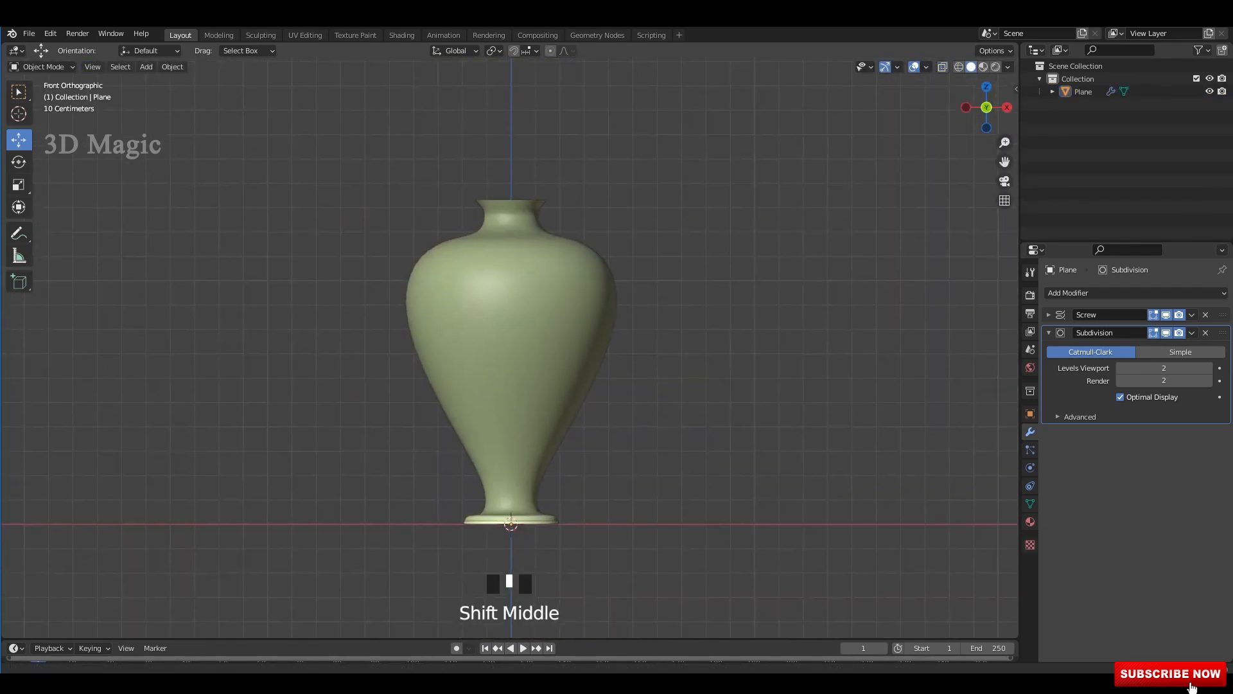
Reenter Edit Mode, and move the belly and widest body vertices outward and slightly down.
{"action": "scroll", "coordinate": [679, 351], "scroll_direction": "up", "scroll_amount": 1}
{"action": "key", "text": "Tab"}
{"action": "middle_click_drag", "start_coordinate": [674, 373], "coordinate": [636, 402], "text": "shift"}
{"action": "scroll", "coordinate": [678, 351], "scroll_direction": "up", "scroll_amount": 3}
{"action": "scroll", "coordinate": [682, 364], "scroll_direction": "up", "scroll_amount": 1}
{"action": "left_click", "coordinate": [717, 367]}
{"action": "left_click_drag", "start_coordinate": [717, 367], "coordinate": [733, 376]}
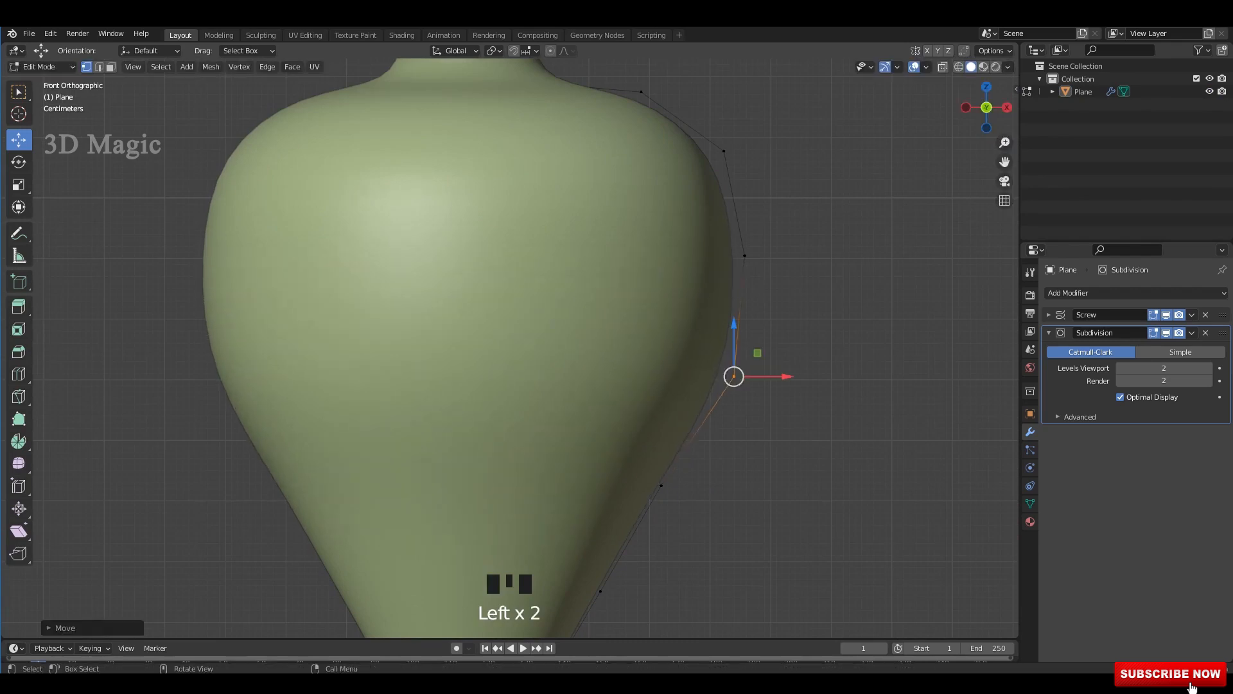
{"action": "left_click_drag", "start_coordinate": [745, 256], "coordinate": [761, 264]}
Move the lower body vertex and the belly vertex above it down and outward to fill out the lower body.
{"action": "middle_click_drag", "start_coordinate": [761, 264], "coordinate": [773, 163], "text": "shift"}
{"action": "left_click_drag", "start_coordinate": [677, 378], "coordinate": [693, 390]}
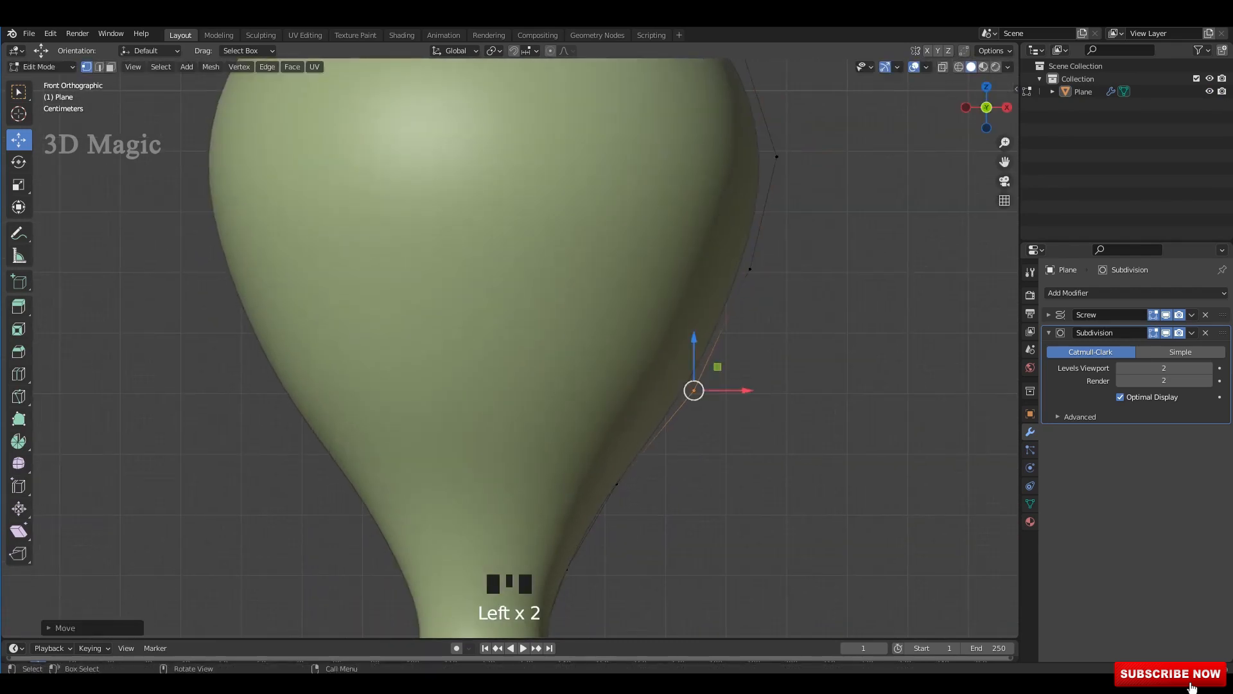
{"action": "scroll", "coordinate": [694, 390], "scroll_direction": "down", "scroll_amount": 1}
{"action": "middle_click_drag", "start_coordinate": [693, 391], "coordinate": [670, 445], "text": "shift"}
{"action": "scroll", "coordinate": [669, 445], "scroll_direction": "up", "scroll_amount": 1, "text": "shift"}
{"action": "left_click", "coordinate": [686, 352]}
{"action": "left_click_drag", "start_coordinate": [686, 352], "coordinate": [697, 372]}
Move the inner shoulder vertex inward, turn on X-ray, and move the outer shoulder vertex up and inward.
{"action": "scroll", "coordinate": [697, 372], "scroll_direction": "down", "scroll_amount": 3}
{"action": "middle_click_drag", "start_coordinate": [697, 372], "coordinate": [686, 427], "text": "shift"}
{"action": "scroll", "coordinate": [686, 427], "scroll_direction": "up", "scroll_amount": 5}
{"action": "left_click_drag", "start_coordinate": [663, 122], "coordinate": [618, 165]}
{"action": "left_click_drag", "start_coordinate": [629, 153], "coordinate": [616, 152]}
{"action": "key", "text": "alt+z"}
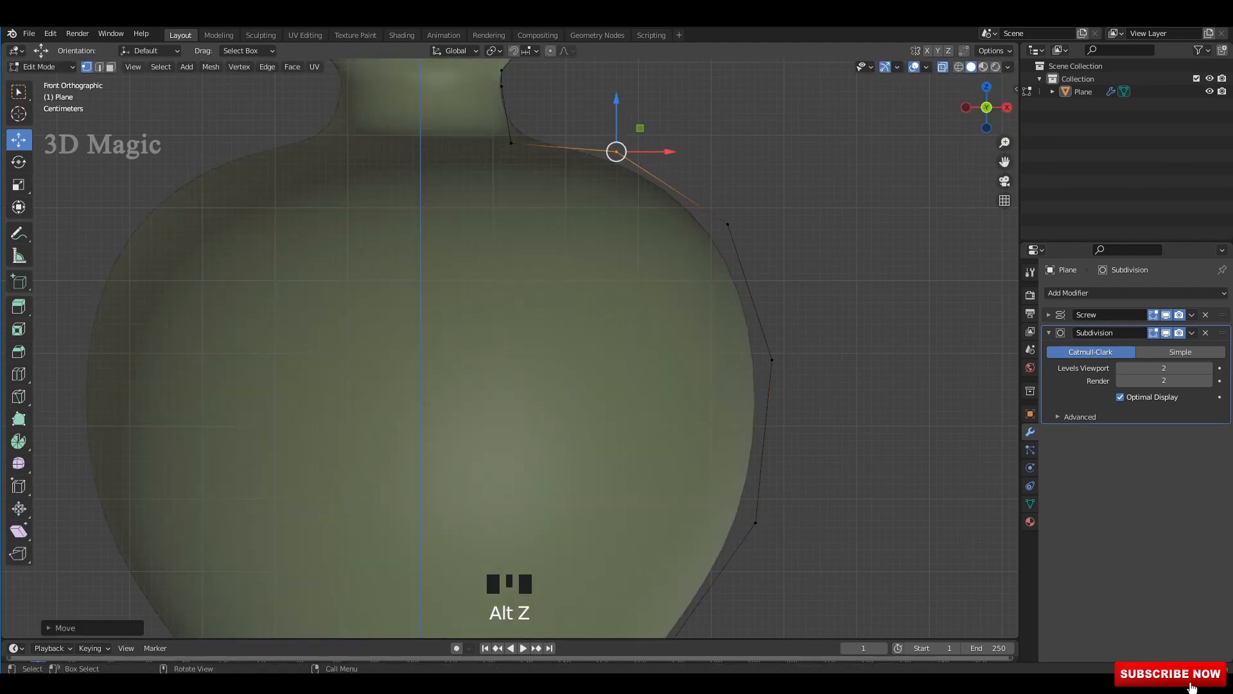
{"action": "left_click_drag", "start_coordinate": [727, 224], "coordinate": [709, 204]}
Move the widest body vertex up and inward, and pull the belly vertex below it inward.
{"action": "left_click_drag", "start_coordinate": [772, 309], "coordinate": [772, 294]}
{"action": "left_click_drag", "start_coordinate": [772, 347], "coordinate": [758, 342]}
{"action": "middle_click_drag", "start_coordinate": [759, 367], "coordinate": [798, 248], "text": "shift"}
{"action": "left_click_drag", "start_coordinate": [802, 373], "coordinate": [746, 447]}
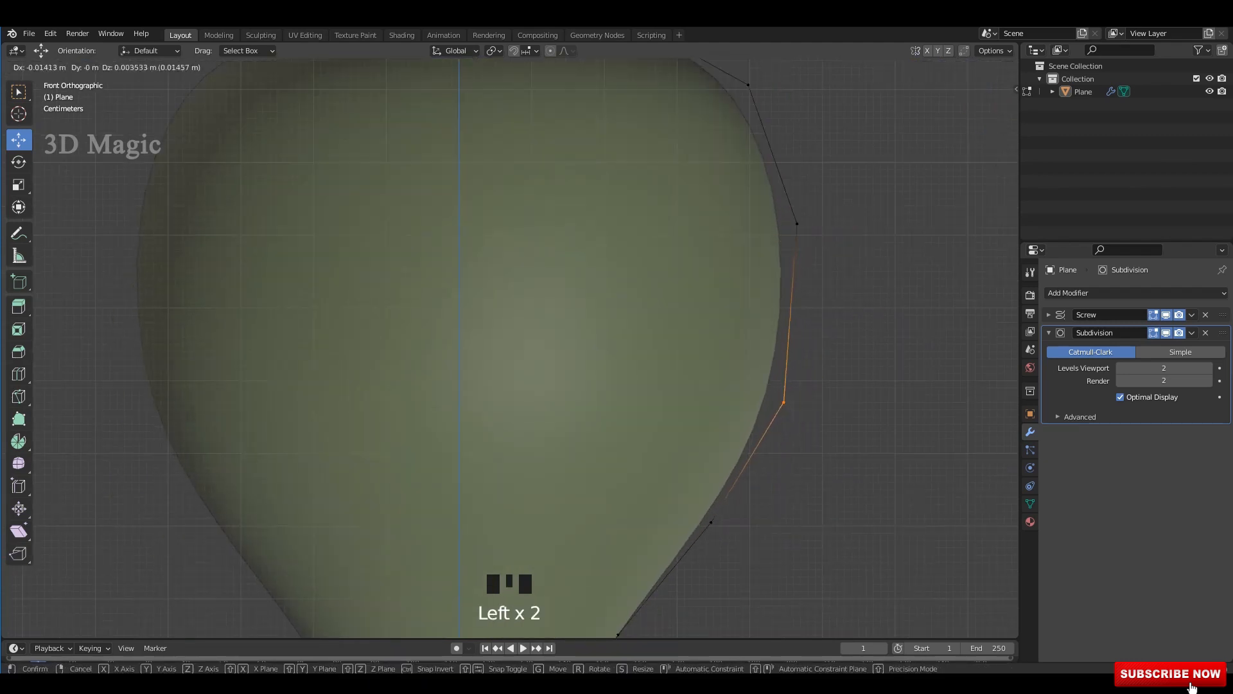
With X-ray off, move the widest body vertex down, and the outer shoulder vertex slightly down and outward.
{"action": "scroll", "coordinate": [747, 446], "scroll_direction": "down", "scroll_amount": 3}
{"action": "middle_click_drag", "start_coordinate": [746, 446], "coordinate": [741, 498], "text": "shift"}
{"action": "scroll", "coordinate": [741, 497], "scroll_direction": "up", "scroll_amount": 2, "text": "shift"}
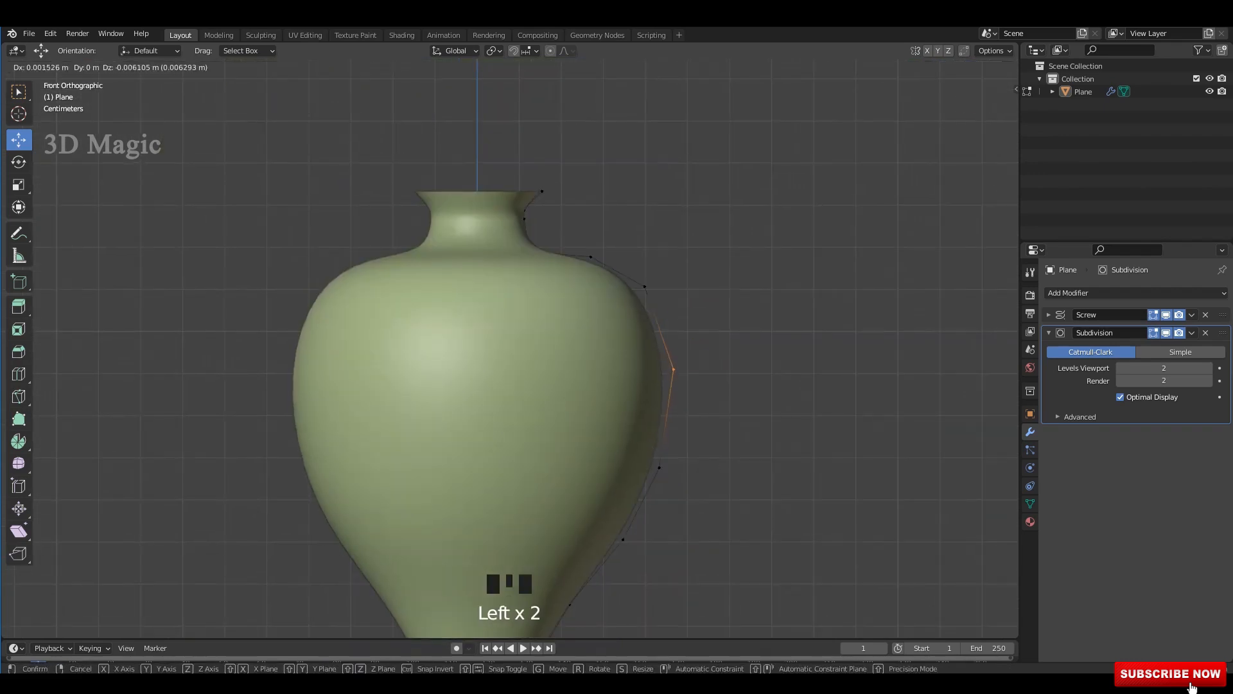
{"action": "left_click_drag", "start_coordinate": [673, 369], "coordinate": [675, 379]}
{"action": "middle_click_drag", "start_coordinate": [675, 379], "coordinate": [676, 415], "text": "shift"}
{"action": "left_click_drag", "start_coordinate": [670, 295], "coordinate": [640, 342]}
{"action": "left_click_drag", "start_coordinate": [645, 322], "coordinate": [652, 327]}
Move the body vertices from the outer shoulder to the lower body inward together along X, and turn X-ray on.
{"action": "scroll", "coordinate": [652, 326], "scroll_direction": "down", "scroll_amount": 3}
{"action": "middle_click_drag", "start_coordinate": [652, 326], "coordinate": [679, 238], "text": "shift"}
{"action": "scroll", "coordinate": [683, 238], "scroll_direction": "up", "scroll_amount": 2}
{"action": "left_click_drag", "start_coordinate": [735, 202], "coordinate": [636, 429]}
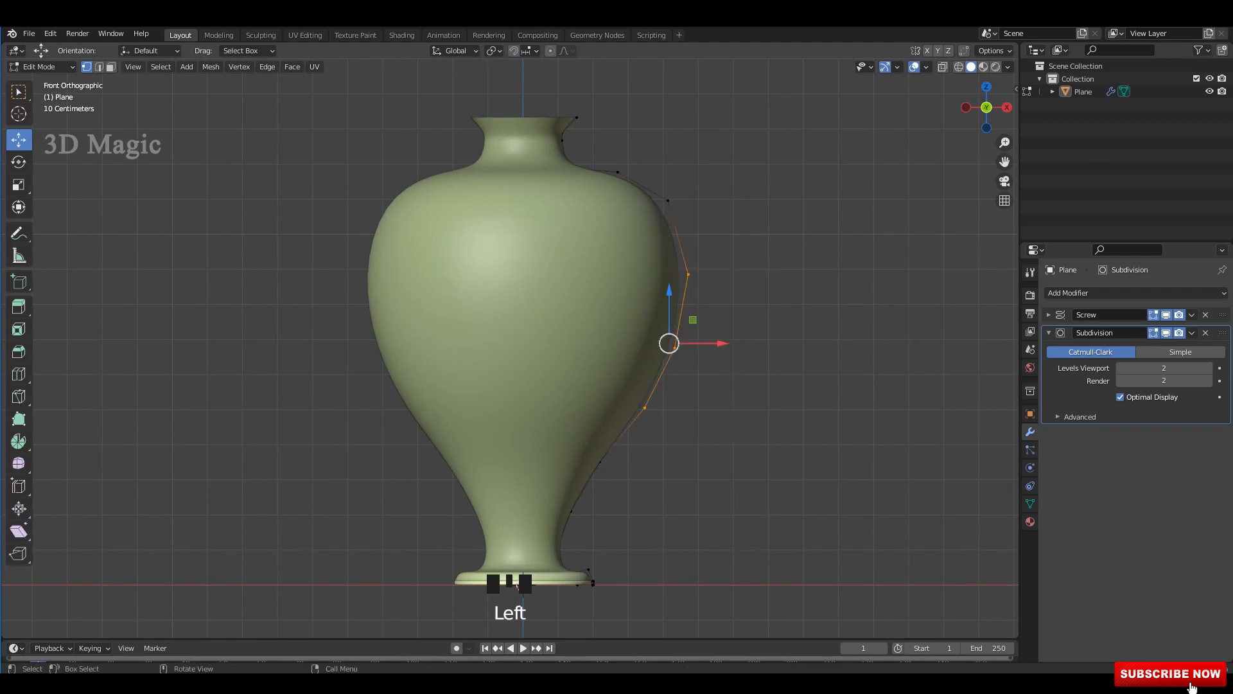
{"action": "left_click_drag", "start_coordinate": [716, 308], "coordinate": [700, 308]}
{"action": "key", "text": "alt+z"}
{"action": "middle_click_drag", "start_coordinate": [697, 276], "coordinate": [664, 431], "text": "shift"}
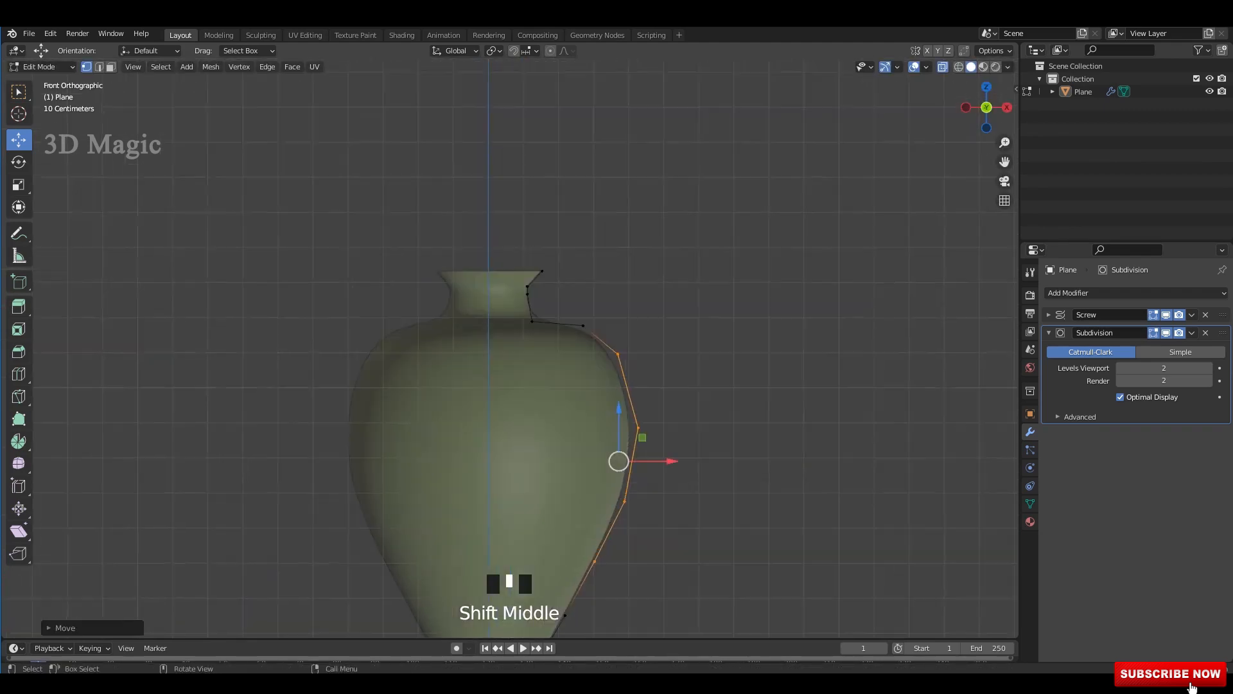
Lower the neck base vertex, and move the outer shoulder vertex up and outward.
{"action": "scroll", "coordinate": [664, 411], "scroll_direction": "up", "scroll_amount": 4}
{"action": "left_click_drag", "start_coordinate": [668, 259], "coordinate": [643, 339]}
{"action": "left_click_drag", "start_coordinate": [590, 270], "coordinate": [539, 338]}
{"action": "left_click_drag", "start_coordinate": [556, 293], "coordinate": [553, 305]}
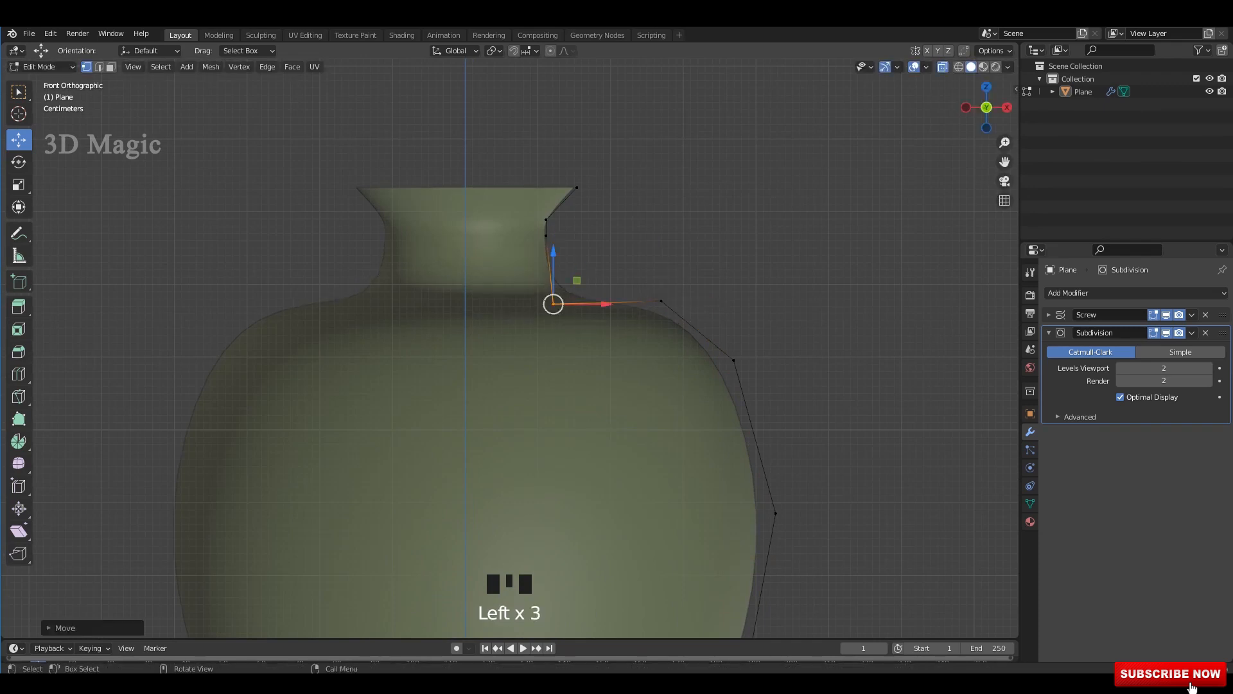
{"action": "scroll", "coordinate": [733, 360], "scroll_direction": "down", "scroll_amount": 3}
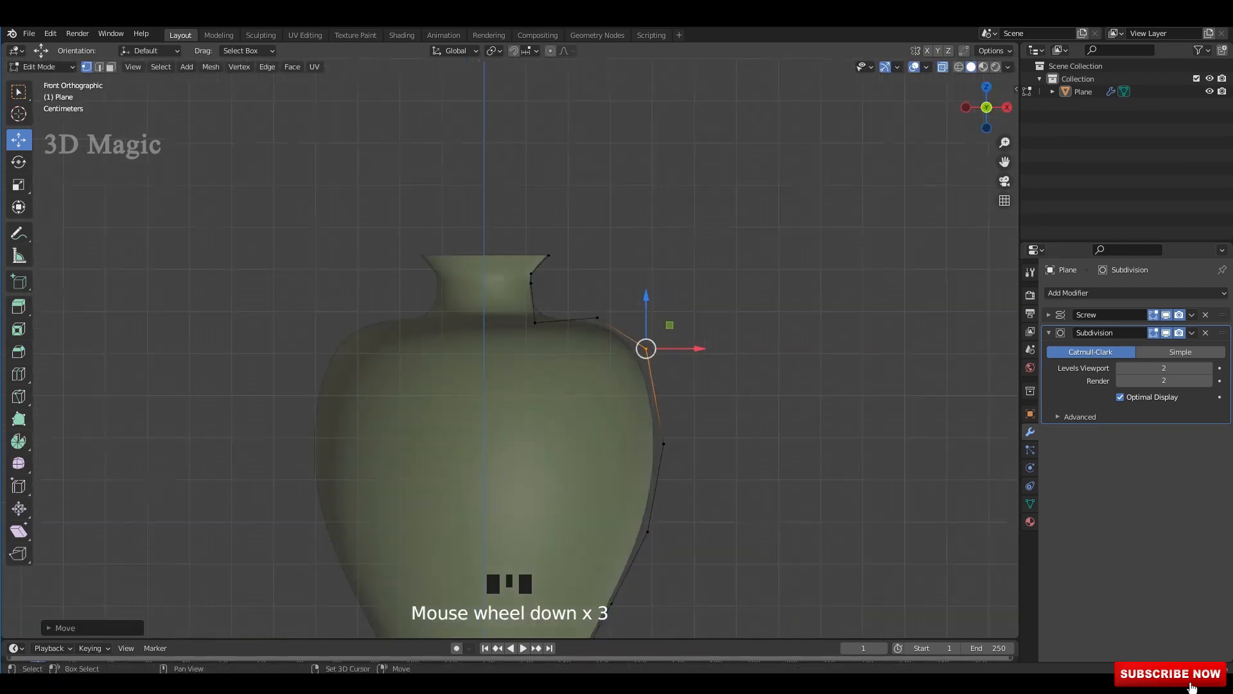
Move the widest body vertex up and slightly outward.
{"action": "middle_click_drag", "start_coordinate": [734, 360], "coordinate": [730, 318], "text": "shift"}
{"action": "scroll", "coordinate": [730, 319], "scroll_direction": "up", "scroll_amount": 2}
{"action": "left_click_drag", "start_coordinate": [814, 329], "coordinate": [740, 405]}
{"action": "left_click_drag", "start_coordinate": [759, 378], "coordinate": [764, 363]}
{"action": "middle_click_drag", "start_coordinate": [765, 370], "coordinate": [783, 244], "text": "shift"}
Move the belly vertex up and outward, and the lower body vertex beneath it outward.
{"action": "left_click_drag", "start_coordinate": [795, 342], "coordinate": [729, 411]}
{"action": "left_click_drag", "start_coordinate": [754, 381], "coordinate": [768, 370]}
{"action": "middle_click_drag", "start_coordinate": [767, 371], "coordinate": [792, 256], "text": "shift"}
{"action": "left_click_drag", "start_coordinate": [762, 313], "coordinate": [712, 402]}
{"action": "left_click_drag", "start_coordinate": [727, 370], "coordinate": [745, 370]}
Move the belly vertex further up and outward, and the widest body vertex outward and slightly up.
{"action": "middle_click_drag", "start_coordinate": [746, 370], "coordinate": [680, 464], "text": "shift"}
{"action": "left_click_drag", "start_coordinate": [748, 325], "coordinate": [710, 375]}
{"action": "left_click_drag", "start_coordinate": [726, 350], "coordinate": [740, 338]}
{"action": "middle_click_drag", "start_coordinate": [741, 339], "coordinate": [722, 400], "text": "shift"}
{"action": "left_click_drag", "start_coordinate": [740, 264], "coordinate": [699, 307]}
{"action": "left_click_drag", "start_coordinate": [722, 280], "coordinate": [732, 276]}
{"action": "scroll", "coordinate": [731, 277], "scroll_direction": "down", "scroll_amount": 2}
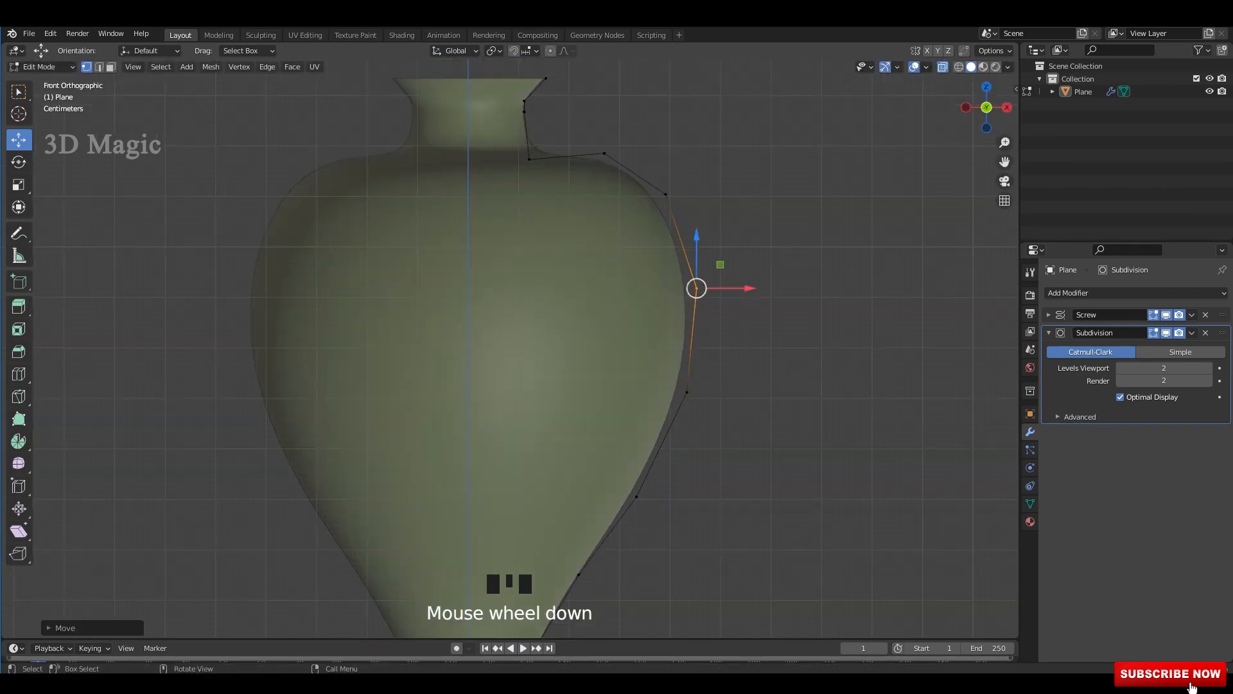
Nudge the outer shoulder and widest body vertices slightly outward.
{"action": "scroll", "coordinate": [732, 276], "scroll_direction": "up", "scroll_amount": 1, "text": "shift"}
{"action": "left_click_drag", "start_coordinate": [661, 212], "coordinate": [664, 211]}
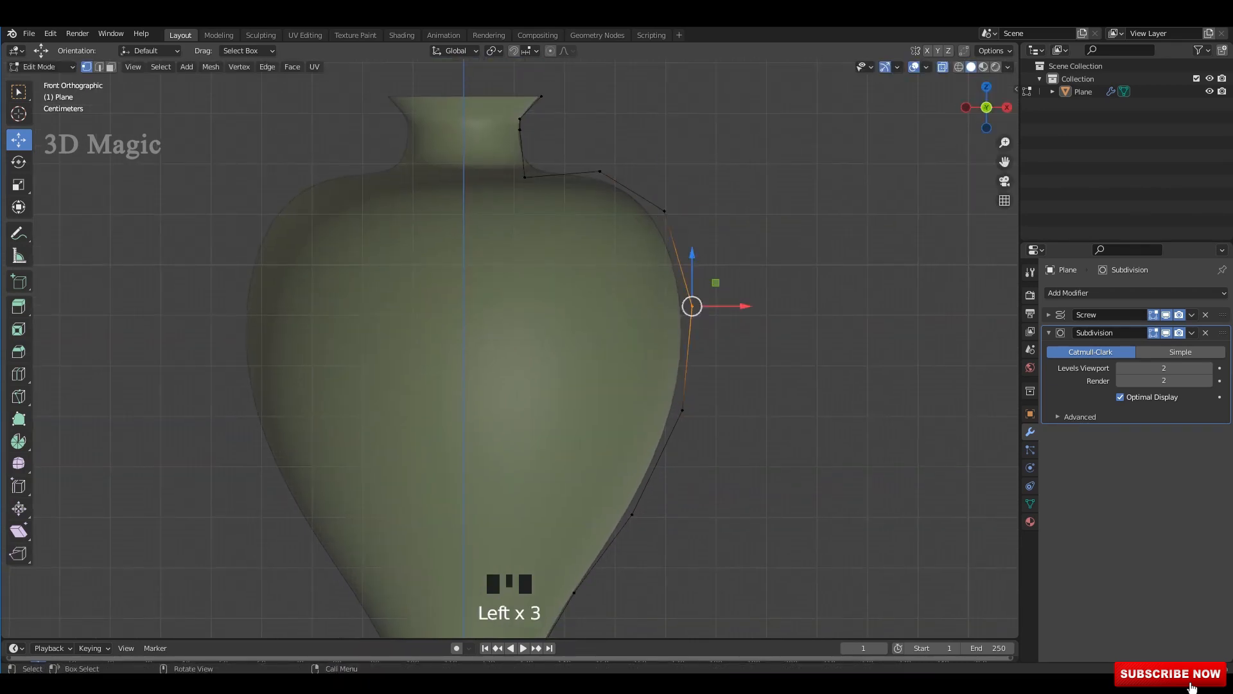
{"action": "left_click_drag", "start_coordinate": [691, 306], "coordinate": [695, 306]}
Nudge the belly vertex slightly down and outward, and the lower body vertex slightly inward.
{"action": "middle_click_drag", "start_coordinate": [695, 306], "coordinate": [717, 210], "text": "shift"}
{"action": "left_click", "coordinate": [703, 311]}
{"action": "left_click_drag", "start_coordinate": [702, 311], "coordinate": [705, 314]}
{"action": "left_click_drag", "start_coordinate": [686, 366], "coordinate": [622, 458]}
{"action": "left_click_drag", "start_coordinate": [653, 417], "coordinate": [647, 416]}
Check the whole vase in Object Mode, return to Edit Mode, and switch the viewport to Rendered shading.
{"action": "scroll", "coordinate": [514, 347], "scroll_direction": "down", "scroll_amount": 3}
{"action": "key", "text": "Tab"}
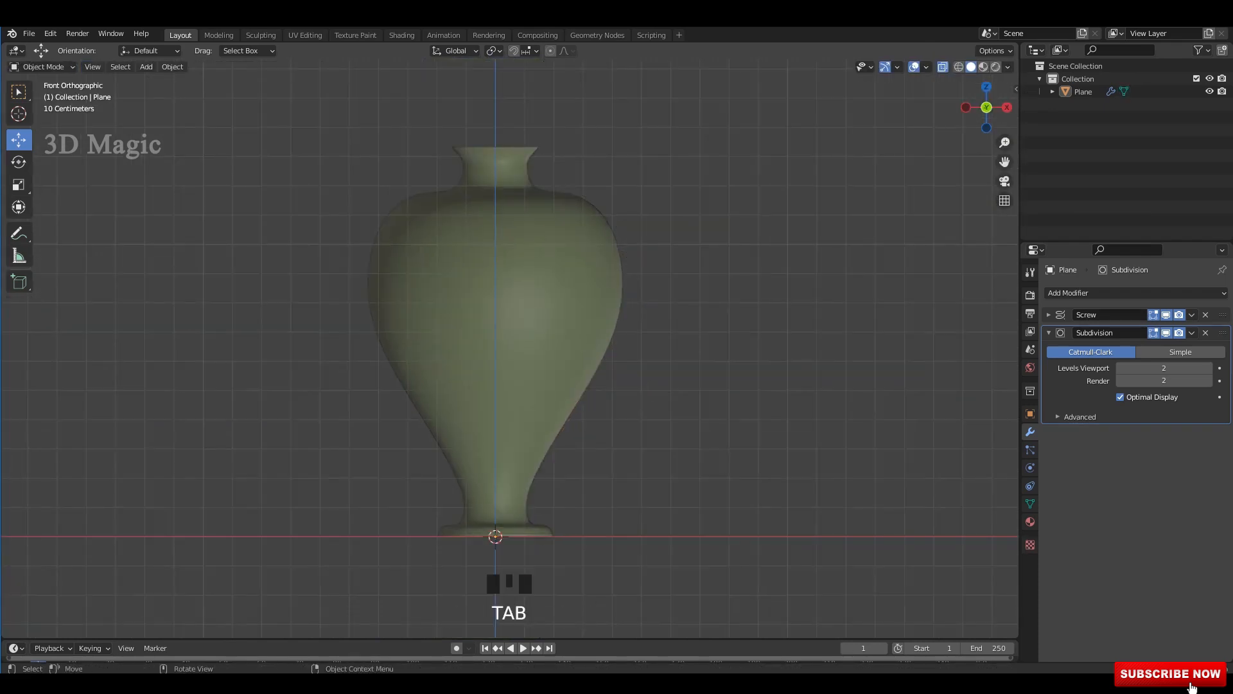
{"action": "key", "text": "Tab"}
{"action": "scroll", "coordinate": [494, 347], "scroll_direction": "up", "scroll_amount": 2}
{"action": "scroll", "coordinate": [495, 347], "scroll_direction": "up", "scroll_amount": 2, "text": "shift"}
{"action": "key", "text": "z"}
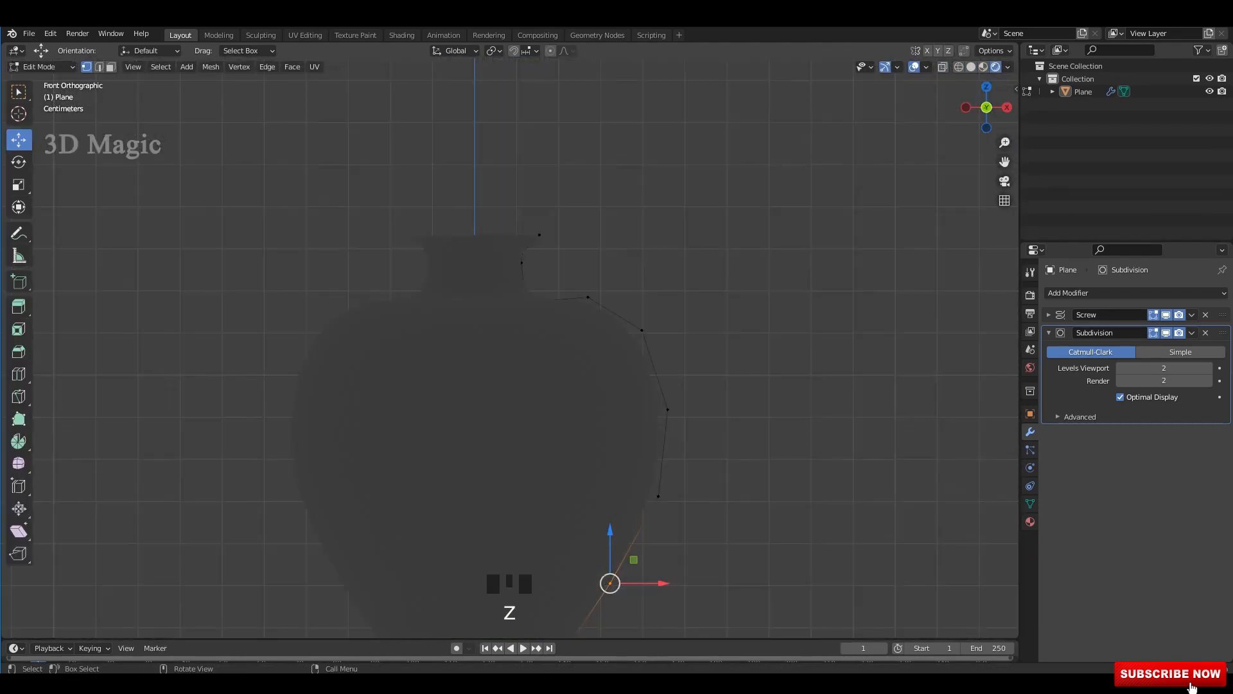
Switch the viewport back to Solid shading, check the vase in Object Mode, and return to Edit Mode.
{"action": "left_click", "coordinate": [971, 67]}
{"action": "scroll", "coordinate": [510, 347], "scroll_direction": "up", "scroll_amount": 2}
{"action": "key", "text": "alt+z"}
{"action": "key", "text": "alt+z"}
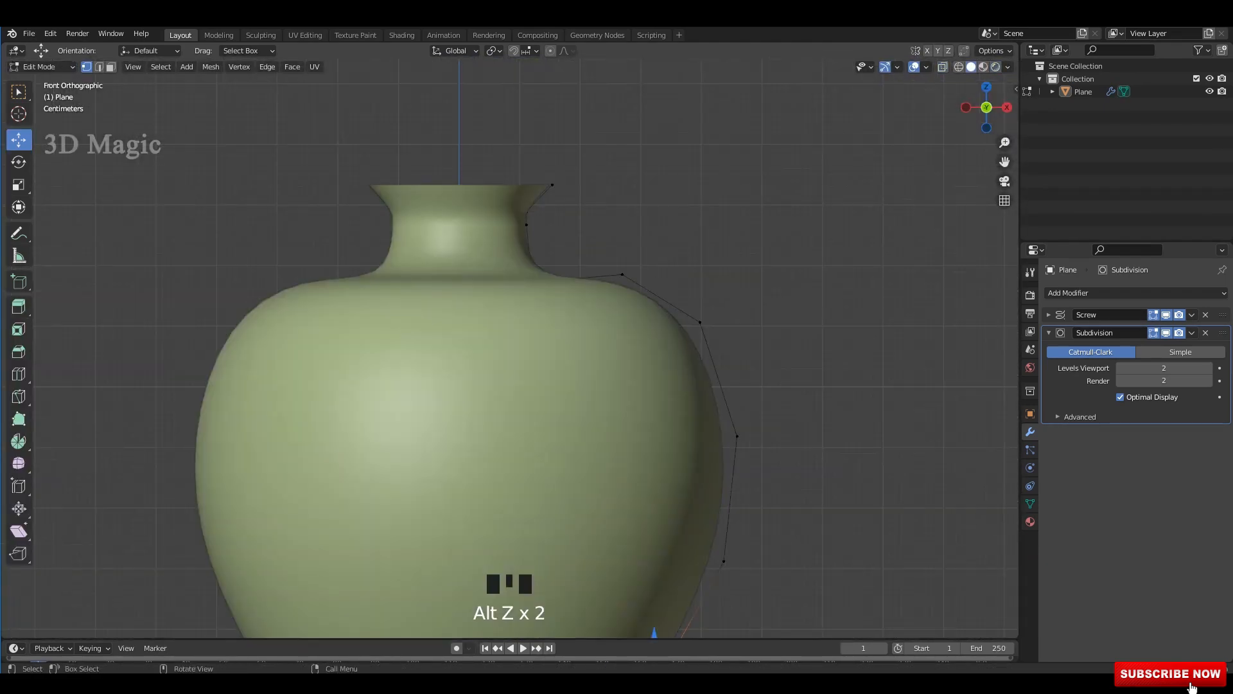
{"action": "scroll", "coordinate": [510, 347], "scroll_direction": "down", "scroll_amount": 4}
{"action": "key", "text": "Tab"}
{"action": "left_click", "coordinate": [758, 270]}
{"action": "scroll", "coordinate": [510, 347], "scroll_direction": "down", "scroll_amount": 2}
{"action": "middle_click_drag", "start_coordinate": [510, 386], "coordinate": [510, 436], "text": "shift"}
{"action": "scroll", "coordinate": [511, 352], "scroll_direction": "up", "scroll_amount": 1}
{"action": "key", "text": "Tab"}
Move the neck profile vertices outward beneath the rim.
{"action": "scroll", "coordinate": [510, 347], "scroll_direction": "up", "scroll_amount": 5}
{"action": "left_click_drag", "start_coordinate": [478, 248], "coordinate": [606, 515]}
{"action": "left_click_drag", "start_coordinate": [591, 364], "coordinate": [638, 357]}
Move the rim vertex slightly down and outward, and extrude it repeatedly into a thick lip turning inward and down.
{"action": "scroll", "coordinate": [510, 347], "scroll_direction": "up", "scroll_amount": 2}
{"action": "middle_click_drag", "start_coordinate": [642, 357], "coordinate": [629, 403], "text": "shift"}
{"action": "left_click", "coordinate": [705, 315]}
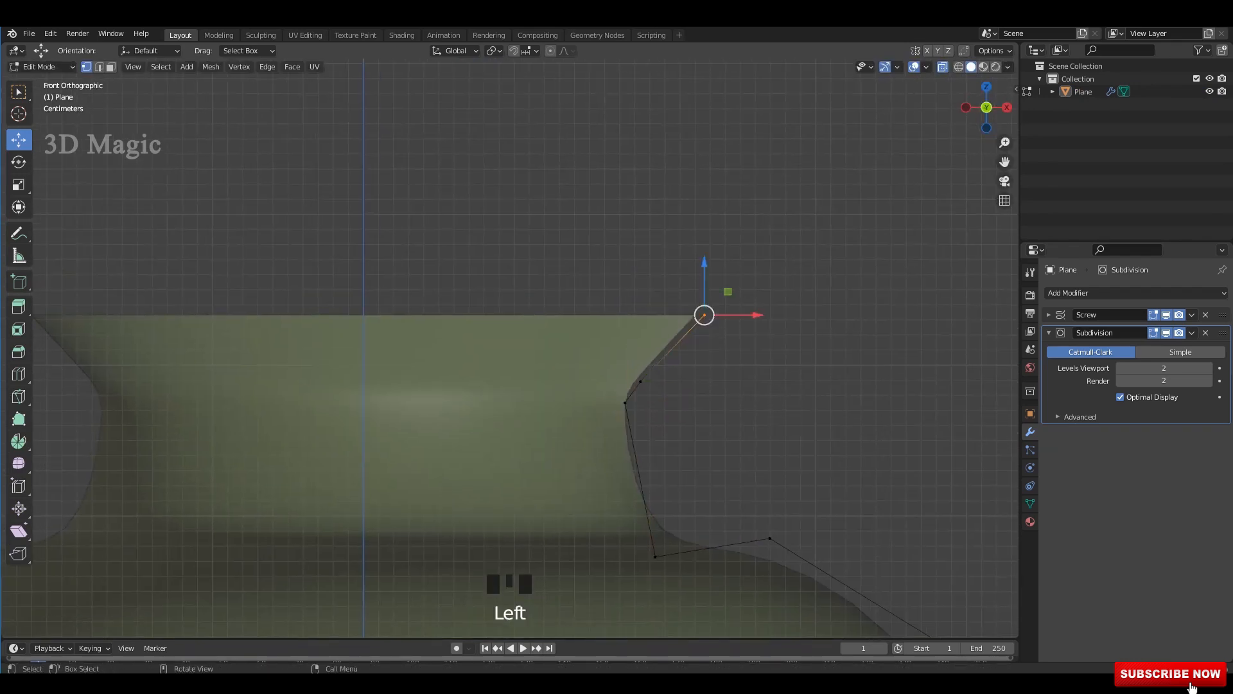
{"action": "left_click_drag", "start_coordinate": [704, 314], "coordinate": [712, 326]}
{"action": "key", "text": "e"}
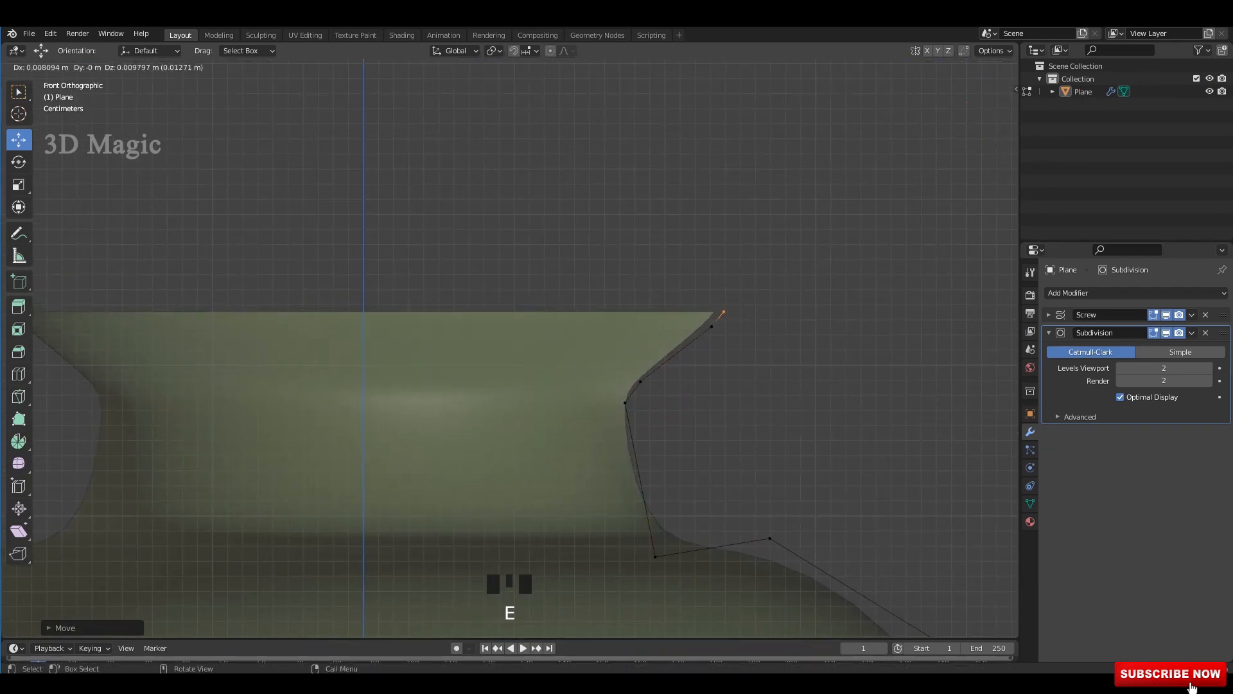
{"action": "left_click", "coordinate": [723, 313]}
{"action": "key", "text": "e"}
{"action": "key", "text": "e"}
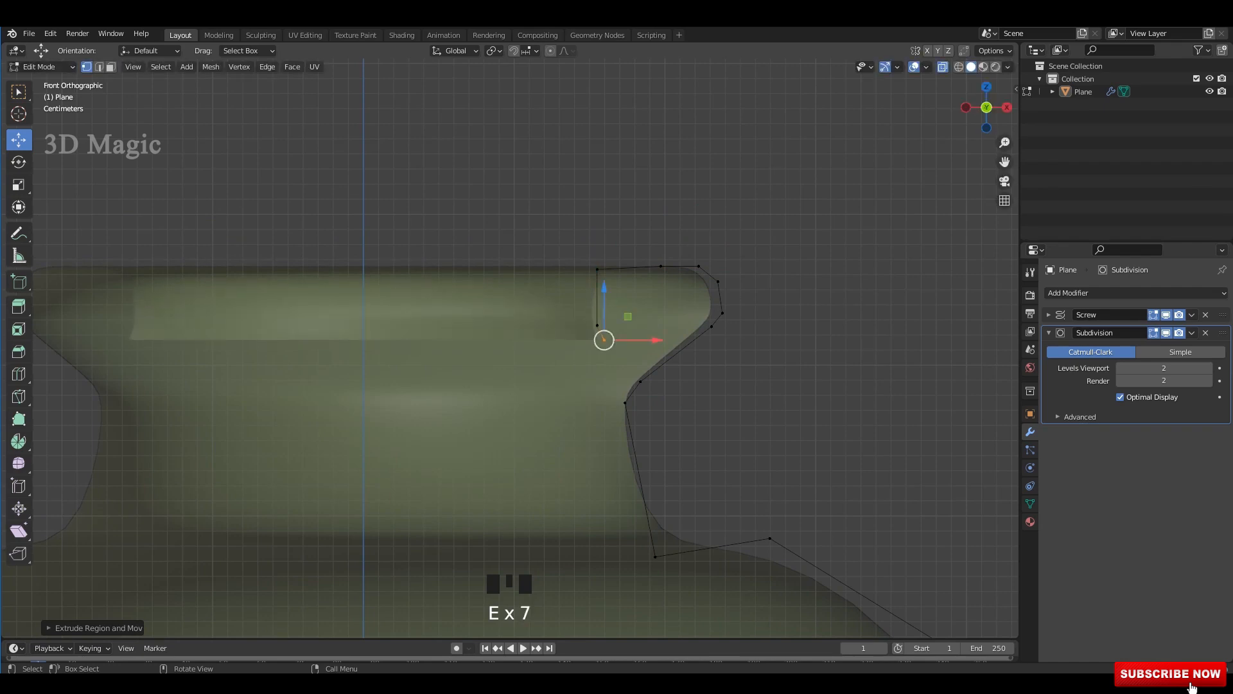
Move the lip's upper outer corner vertices outward and slightly up.
{"action": "scroll", "coordinate": [767, 184], "scroll_direction": "up", "scroll_amount": 2}
{"action": "left_click_drag", "start_coordinate": [613, 303], "coordinate": [678, 323]}
{"action": "left_click_drag", "start_coordinate": [668, 303], "coordinate": [693, 298]}
Tighten the lip's inner edge by nudging its upper and lower inner corner vertices.
{"action": "middle_click_drag", "start_coordinate": [694, 297], "coordinate": [727, 295], "text": "shift"}
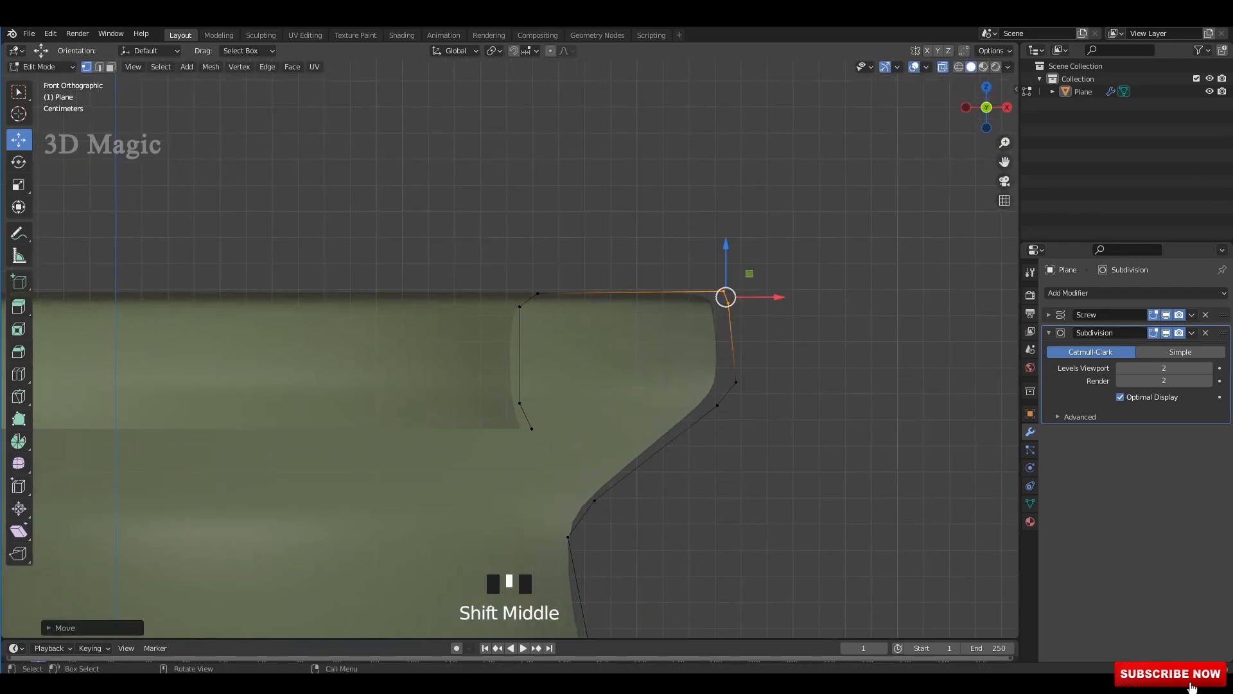
{"action": "scroll", "coordinate": [467, 283], "scroll_direction": "up", "scroll_amount": 2, "text": "shift"}
{"action": "left_click_drag", "start_coordinate": [594, 320], "coordinate": [601, 326]}
{"action": "left_click_drag", "start_coordinate": [591, 312], "coordinate": [600, 303]}
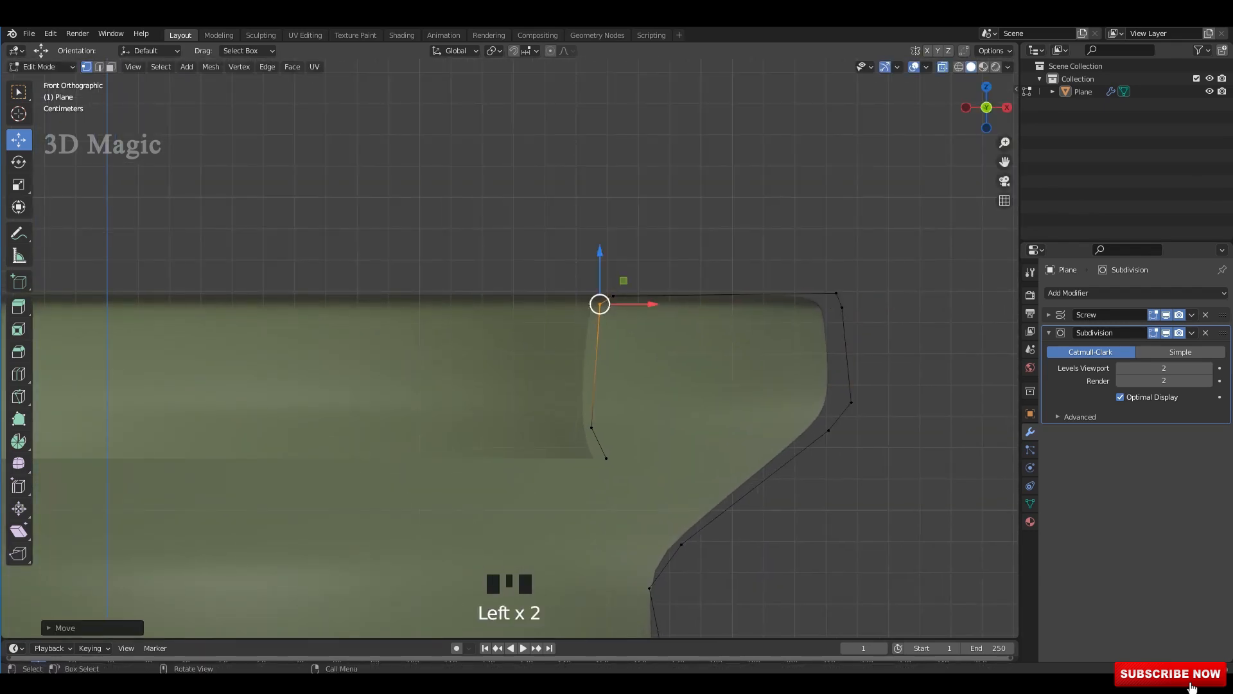
{"action": "left_click_drag", "start_coordinate": [597, 438], "coordinate": [598, 451]}
{"action": "left_click_drag", "start_coordinate": [606, 458], "coordinate": [609, 453]}
Straighten the lip's outer edge by moving its lower outer vertices and nudging the upper outer corner vertex down.
{"action": "middle_click_drag", "start_coordinate": [758, 437], "coordinate": [597, 422], "text": "shift"}
{"action": "left_click_drag", "start_coordinate": [704, 403], "coordinate": [681, 378]}
{"action": "left_click_drag", "start_coordinate": [690, 387], "coordinate": [678, 402]}
{"action": "left_click_drag", "start_coordinate": [677, 353], "coordinate": [677, 361]}
{"action": "scroll", "coordinate": [678, 360], "scroll_direction": "up", "scroll_amount": 1}
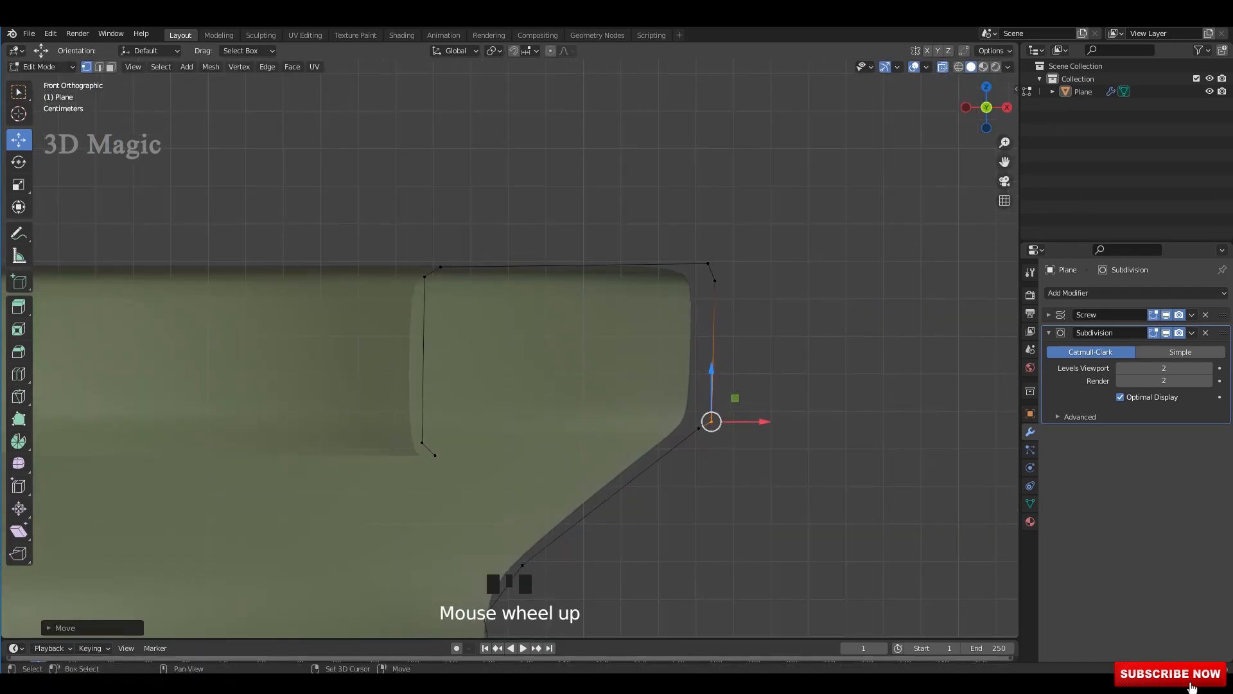
{"action": "middle_click_drag", "start_coordinate": [643, 386], "coordinate": [614, 425], "text": "shift"}
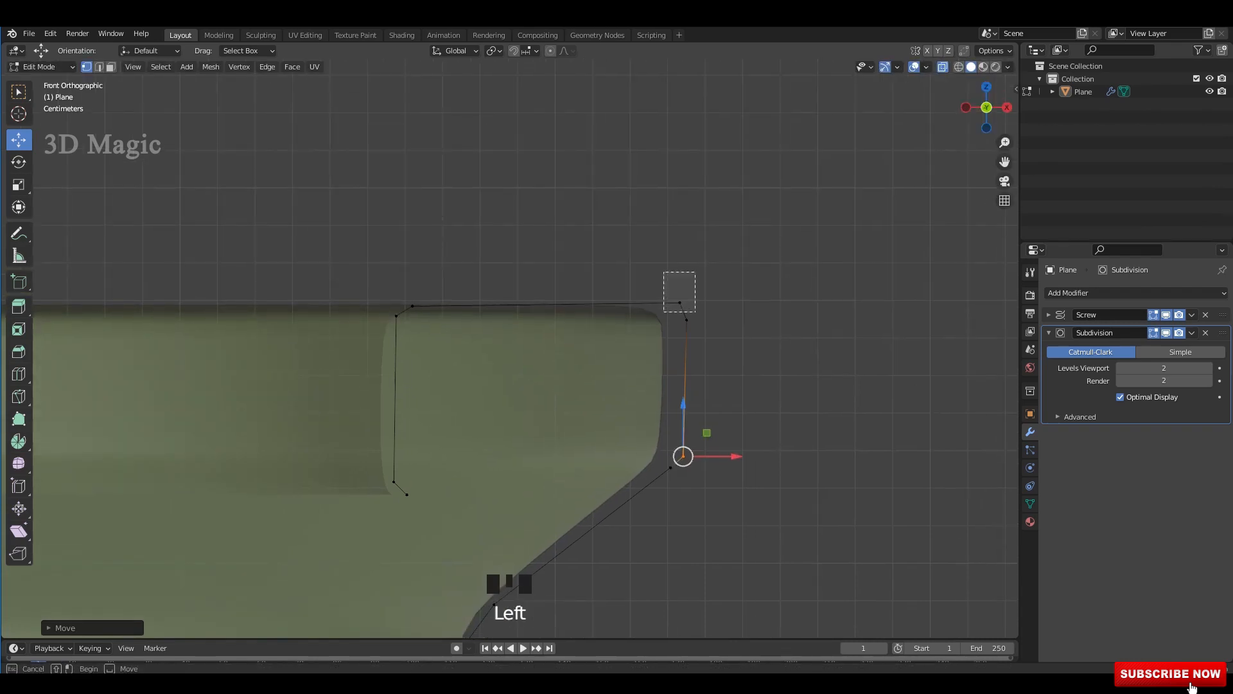
{"action": "left_click_drag", "start_coordinate": [663, 272], "coordinate": [663, 271]}
{"action": "left_click_drag", "start_coordinate": [680, 251], "coordinate": [682, 263]}
Check the shape of the lip on the vase in Object Mode and return to editing the profile.
{"action": "scroll", "coordinate": [511, 349], "scroll_direction": "down", "scroll_amount": 2}
{"action": "middle_click_drag", "start_coordinate": [578, 398], "coordinate": [655, 292], "text": "shift"}
{"action": "key", "text": "alt+z"}
{"action": "scroll", "coordinate": [511, 349], "scroll_direction": "down", "scroll_amount": 5}
{"action": "key", "text": "Tab"}
{"action": "scroll", "coordinate": [511, 349], "scroll_direction": "down", "scroll_amount": 5}
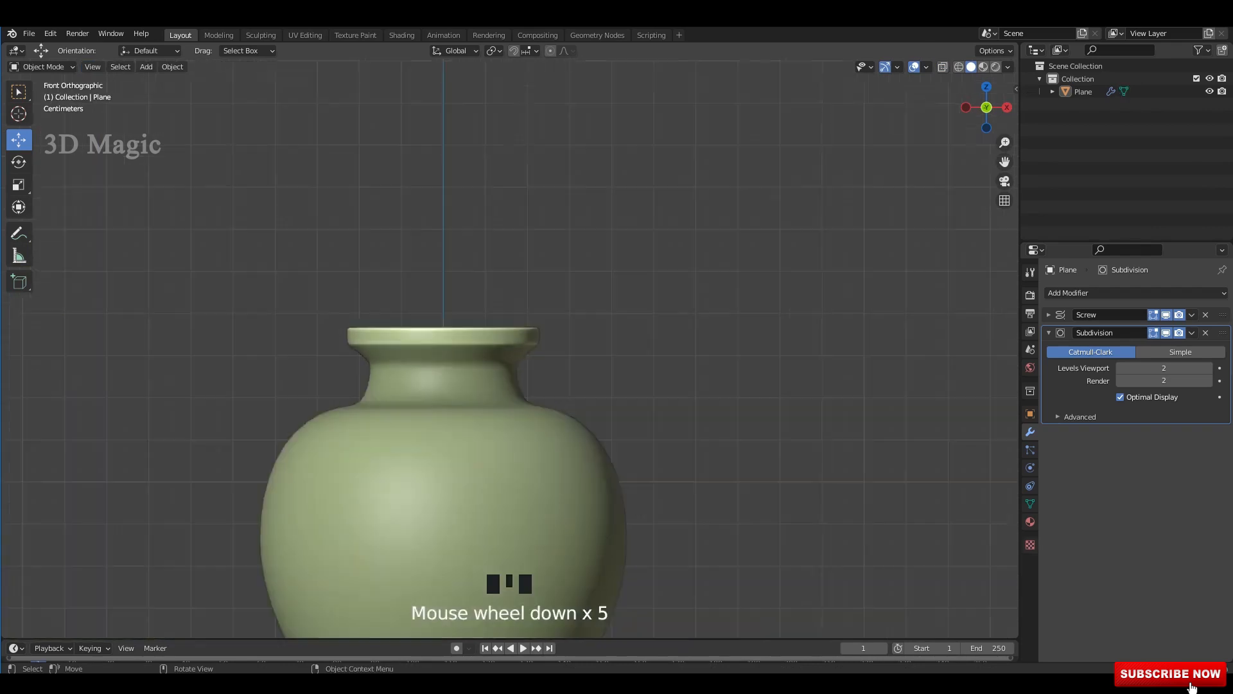
{"action": "key", "text": "Tab"}
{"action": "key", "text": "alt+z"}
Move the vertex just below the lip up, and the narrowest neck vertex down and inward.
{"action": "scroll", "coordinate": [511, 349], "scroll_direction": "up", "scroll_amount": 10}
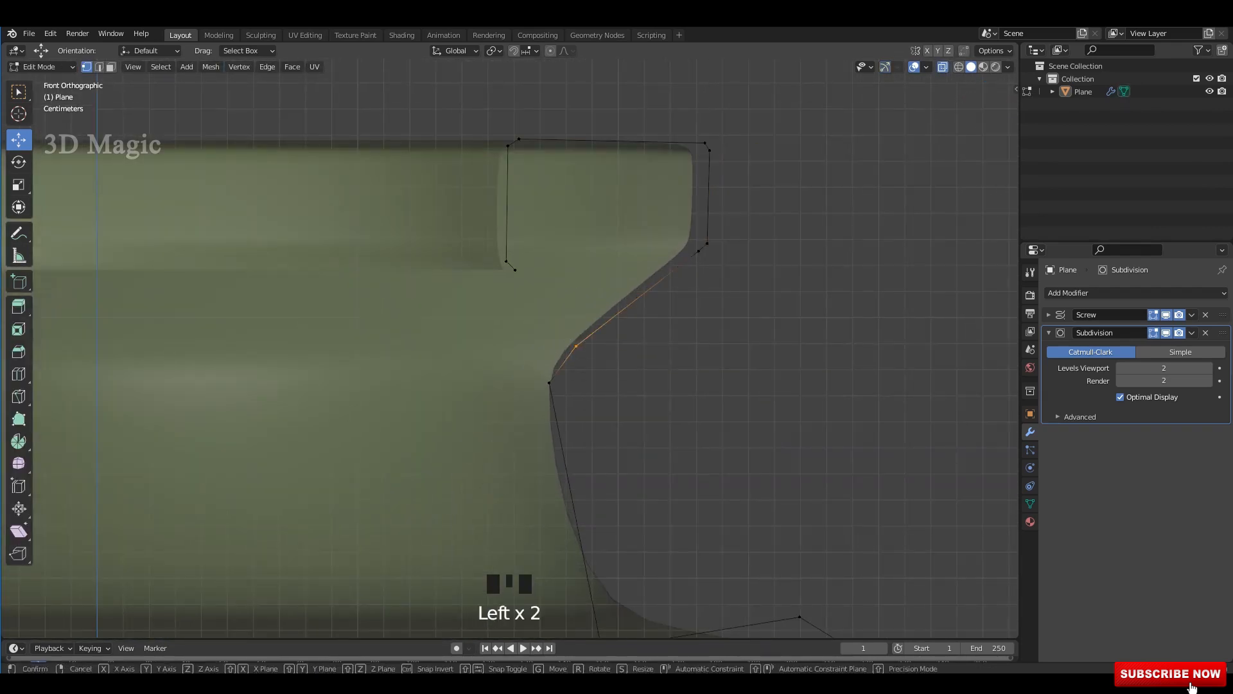
{"action": "left_click_drag", "start_coordinate": [576, 346], "coordinate": [572, 323]}
{"action": "left_click_drag", "start_coordinate": [512, 353], "coordinate": [513, 389]}
{"action": "scroll", "coordinate": [512, 390], "scroll_direction": "down", "scroll_amount": 4}
{"action": "middle_click_drag", "start_coordinate": [514, 388], "coordinate": [558, 344], "text": "shift"}
{"action": "left_click_drag", "start_coordinate": [556, 324], "coordinate": [551, 332]}
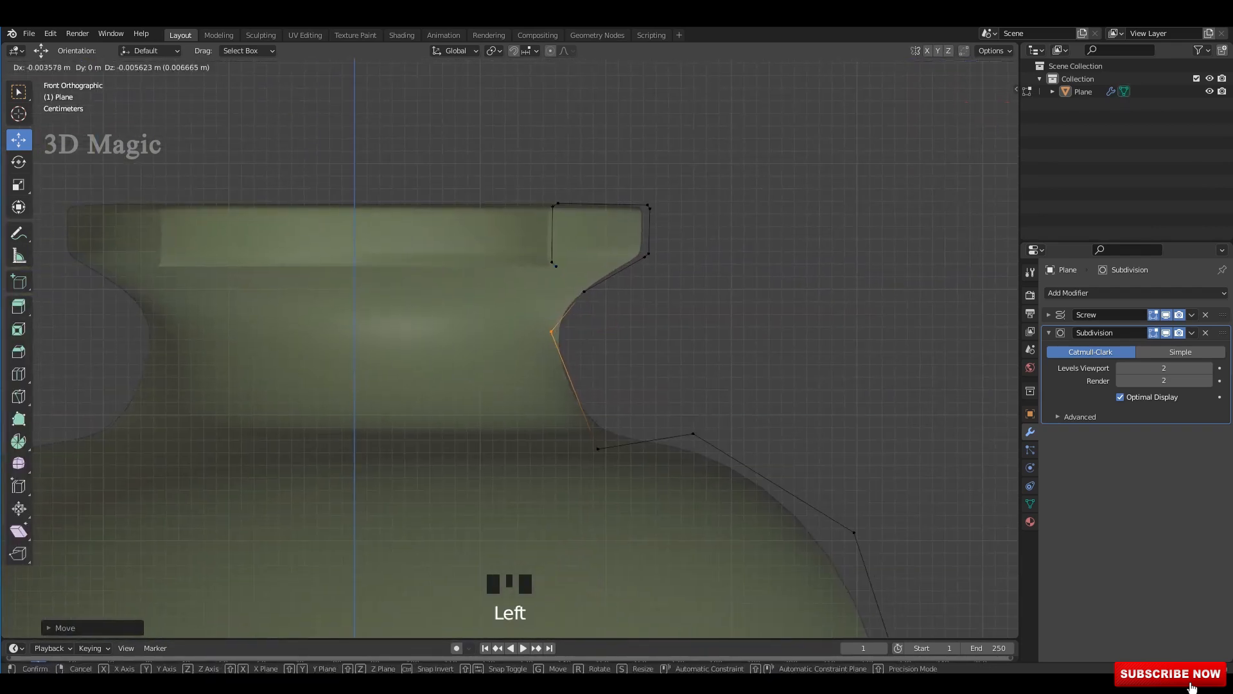
Nudge the narrowest neck vertex slightly further inward.
{"action": "key", "text": "alt+z"}
{"action": "middle_click_drag", "start_coordinate": [545, 340], "coordinate": [561, 359], "text": "shift"}
{"action": "key", "text": "alt+z"}
{"action": "scroll", "coordinate": [560, 359], "scroll_direction": "up", "scroll_amount": 1}
{"action": "left_click_drag", "start_coordinate": [570, 362], "coordinate": [560, 364]}
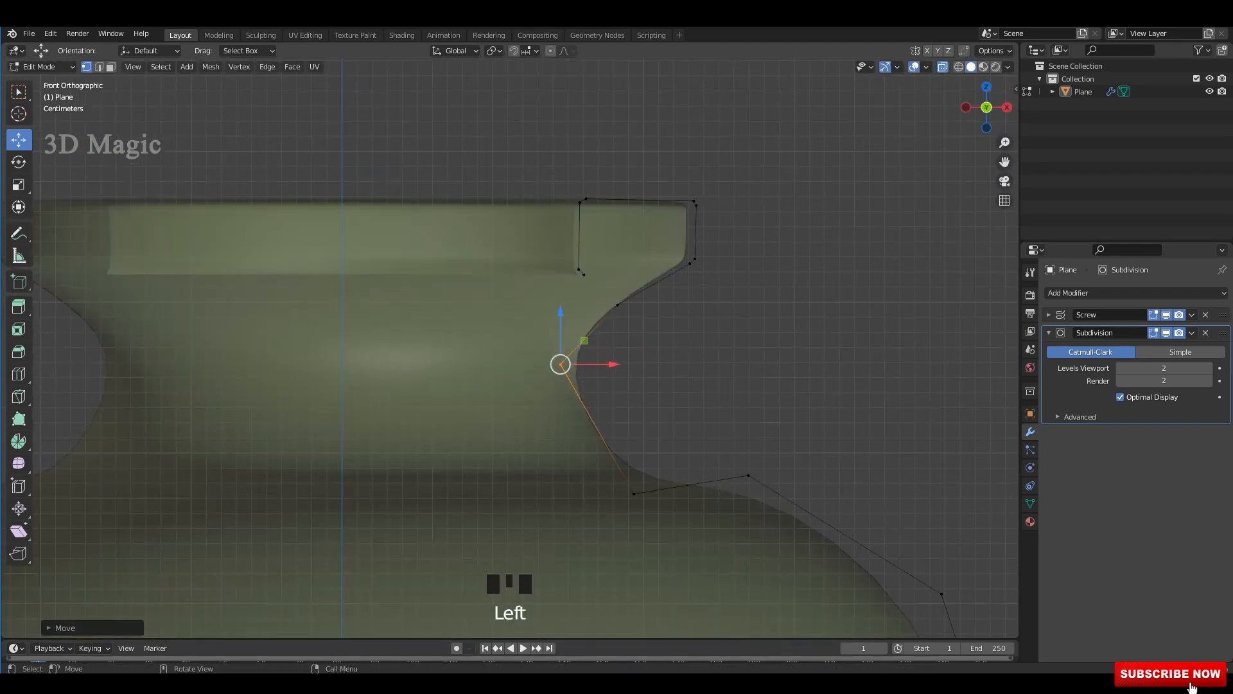
Check the whole vase silhouette in Object Mode with X-ray off, and return to Edit Mode.
{"action": "scroll", "coordinate": [534, 360], "scroll_direction": "down", "scroll_amount": 5}
{"action": "key", "text": "Tab"}
{"action": "key", "text": "alt+z"}
{"action": "scroll", "coordinate": [546, 360], "scroll_direction": "down", "scroll_amount": 8}
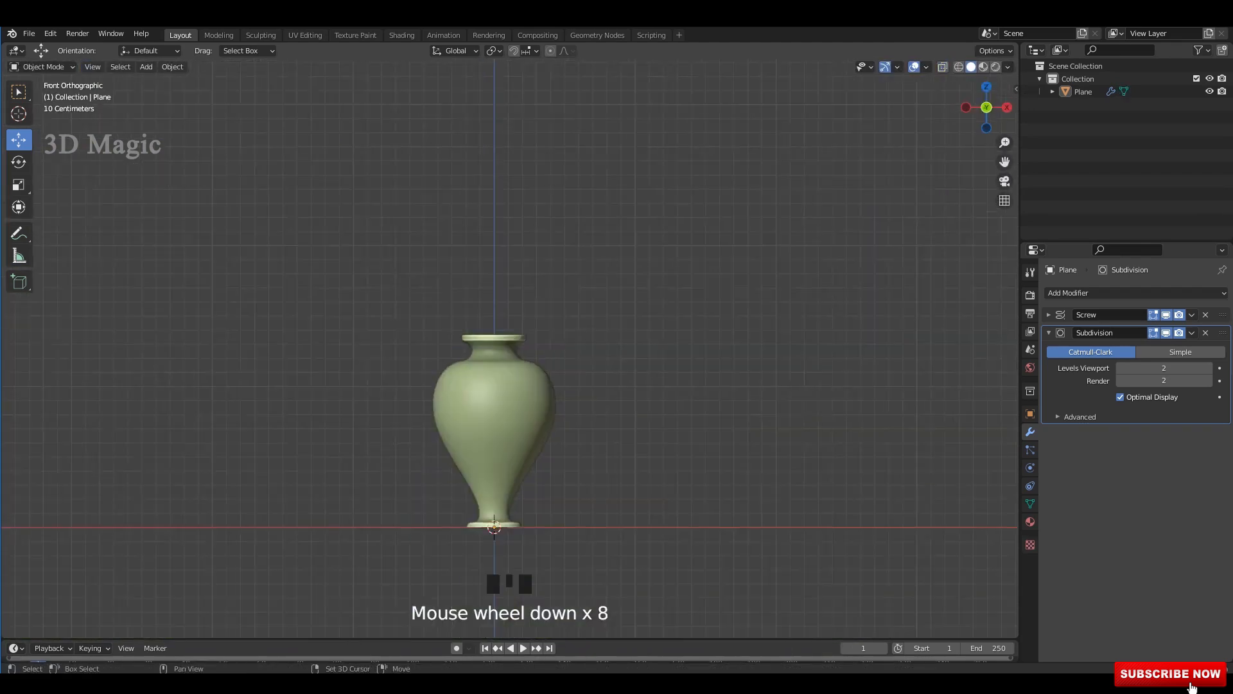
{"action": "key", "text": "Tab"}
Nudge the outer shoulder vertex up and outward, and the widest body vertex slightly outward.
{"action": "scroll", "coordinate": [520, 321], "scroll_direction": "up", "scroll_amount": 4}
{"action": "middle_click_drag", "start_coordinate": [540, 276], "coordinate": [505, 427], "text": "shift"}
{"action": "scroll", "coordinate": [514, 385], "scroll_direction": "up", "scroll_amount": 1}
{"action": "middle_click_drag", "start_coordinate": [521, 334], "coordinate": [518, 368], "text": "shift"}
{"action": "scroll", "coordinate": [518, 359], "scroll_direction": "up", "scroll_amount": 1}
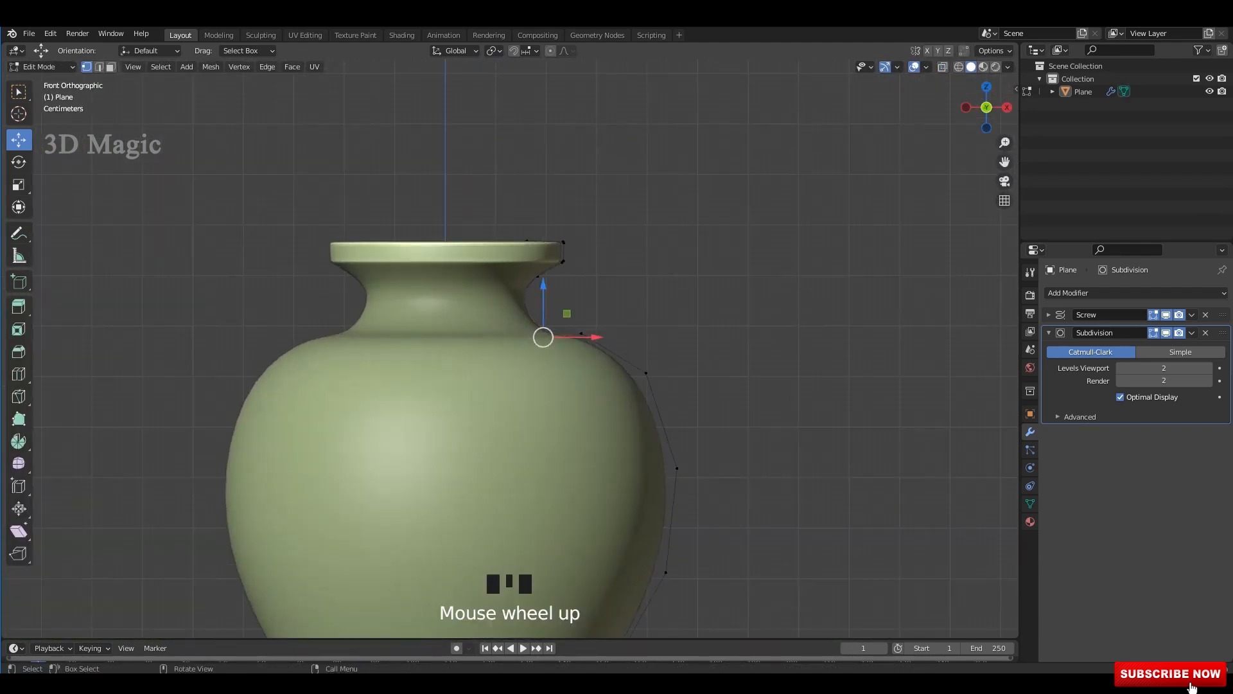
{"action": "left_click_drag", "start_coordinate": [646, 373], "coordinate": [650, 369]}
{"action": "middle_click_drag", "start_coordinate": [671, 443], "coordinate": [691, 364], "text": "shift"}
{"action": "left_click", "coordinate": [697, 390]}
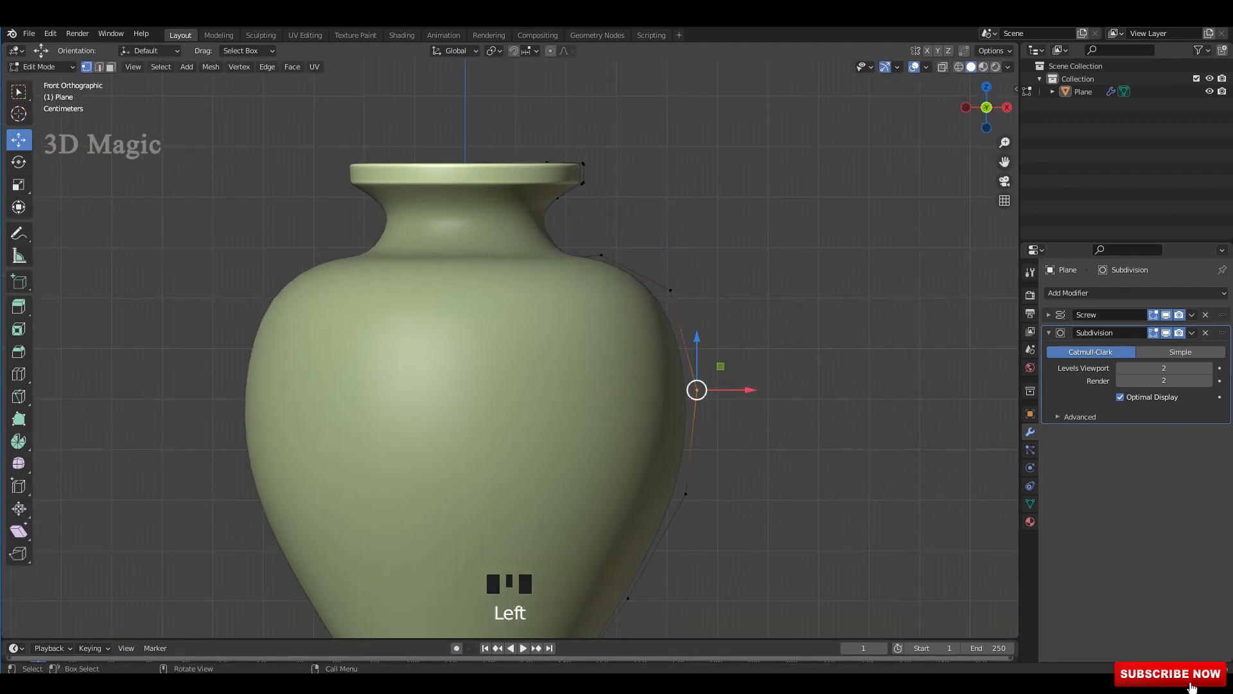
{"action": "left_click_drag", "start_coordinate": [701, 388], "coordinate": [701, 388]}
Adjust the belly vertex and nudge the lower body vertex below it slightly inward.
{"action": "scroll", "coordinate": [701, 388], "scroll_direction": "down", "scroll_amount": 2}
{"action": "middle_click_drag", "start_coordinate": [697, 391], "coordinate": [700, 332], "text": "shift"}
{"action": "left_click_drag", "start_coordinate": [677, 359], "coordinate": [636, 388]}
{"action": "middle_click_drag", "start_coordinate": [636, 388], "coordinate": [641, 348], "text": "shift"}
{"action": "scroll", "coordinate": [641, 350], "scroll_direction": "up", "scroll_amount": 2}
{"action": "left_click", "coordinate": [640, 455]}
{"action": "left_click_drag", "start_coordinate": [637, 455], "coordinate": [638, 454]}
{"action": "scroll", "coordinate": [638, 455], "scroll_direction": "down", "scroll_amount": 3}
{"action": "scroll", "coordinate": [622, 363], "scroll_direction": "up", "scroll_amount": 2, "text": "shift"}
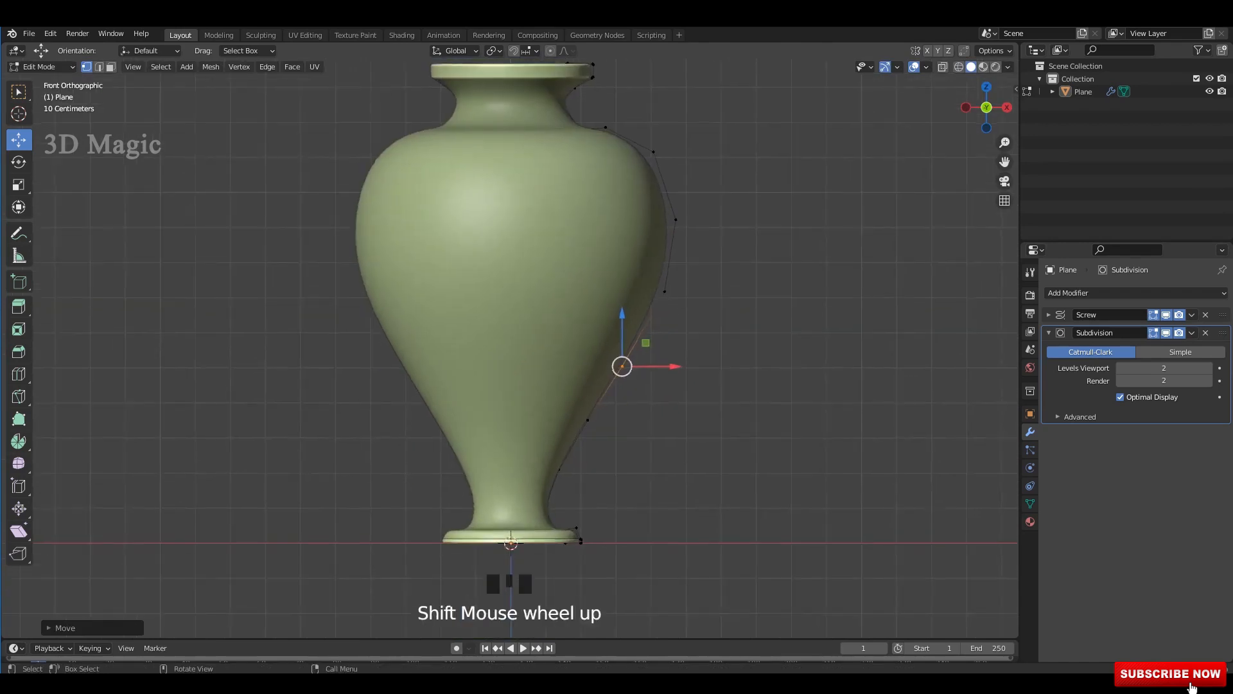
Move the narrowest stem vertex above the foot and the vertex above it slightly outward.
{"action": "key", "text": "alt+z"}
{"action": "scroll", "coordinate": [641, 366], "scroll_direction": "up", "scroll_amount": 4}
{"action": "middle_click_drag", "start_coordinate": [650, 551], "coordinate": [641, 503], "text": "shift"}
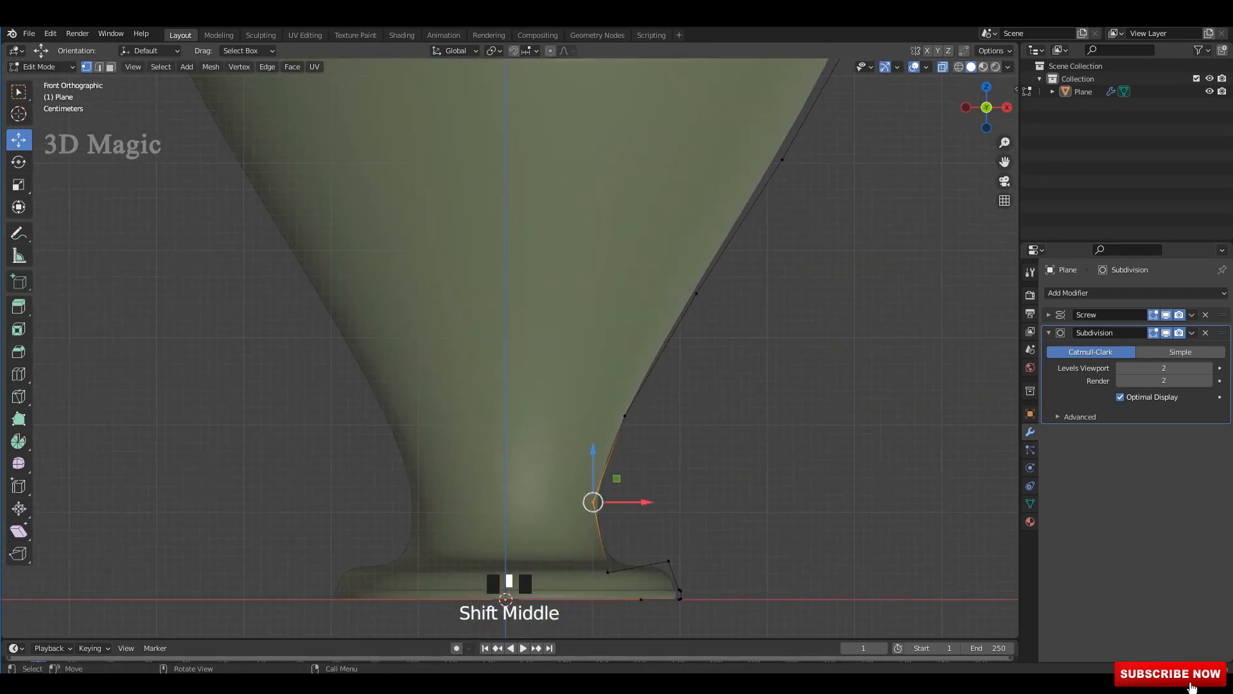
{"action": "left_click_drag", "start_coordinate": [644, 502], "coordinate": [653, 503]}
{"action": "left_click", "coordinate": [625, 415]}
{"action": "left_click_drag", "start_coordinate": [675, 416], "coordinate": [682, 415]}
{"action": "scroll", "coordinate": [649, 411], "scroll_direction": "down", "scroll_amount": 3}
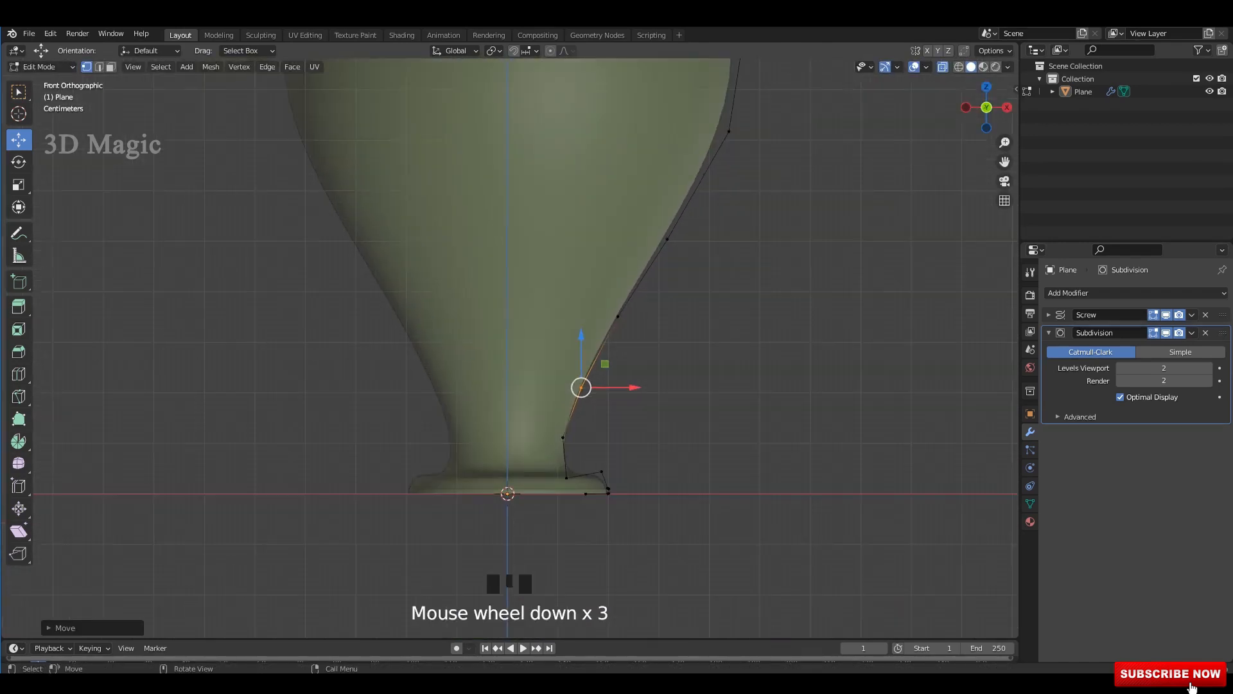
Nudge the lower body vertex slightly outward to smooth the taper towards the foot.
{"action": "key", "text": "alt+z"}
{"action": "key", "text": "alt+z"}
{"action": "left_click_drag", "start_coordinate": [559, 432], "coordinate": [563, 437]}
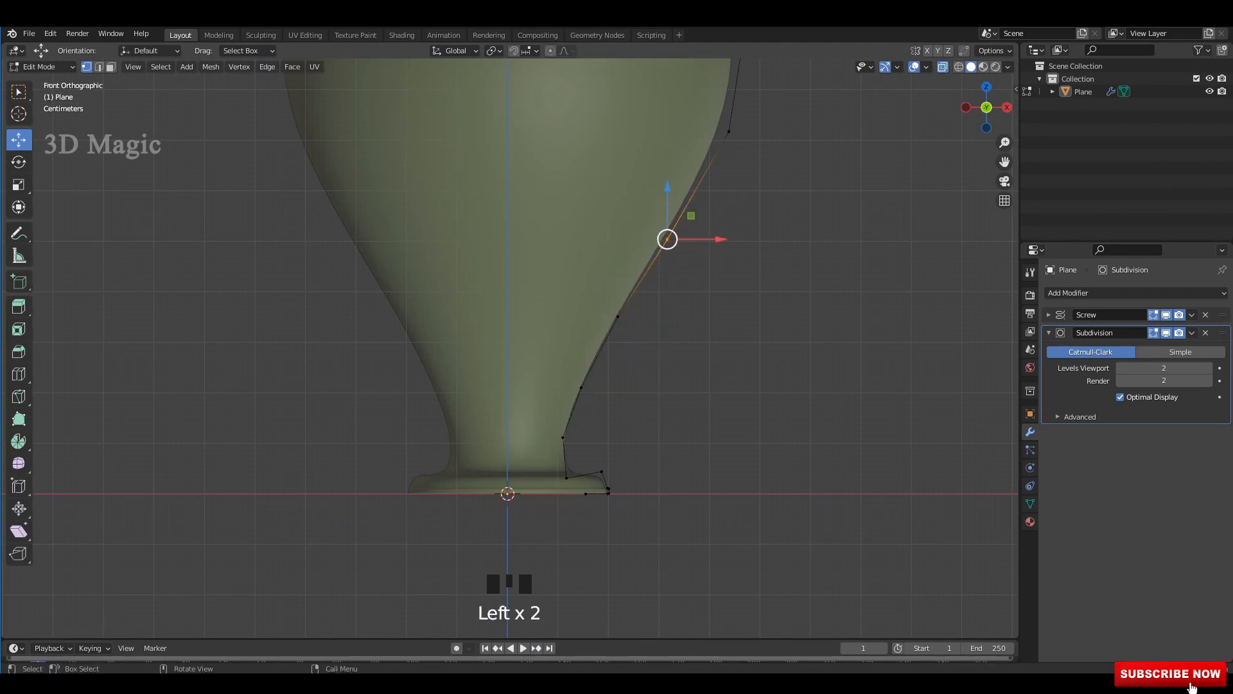
{"action": "left_click_drag", "start_coordinate": [668, 239], "coordinate": [671, 240]}
Inspect the vase's rim, body and foot from several angles in Object Mode.
{"action": "scroll", "coordinate": [672, 241], "scroll_direction": "down", "scroll_amount": 4}
{"action": "key", "text": "alt+z"}
{"action": "key", "text": "Tab"}
{"action": "scroll", "coordinate": [672, 289], "scroll_direction": "down", "scroll_amount": 3}
{"action": "middle_click_drag", "start_coordinate": [672, 289], "coordinate": [645, 393], "text": "shift"}
{"action": "left_click", "coordinate": [668, 385]}
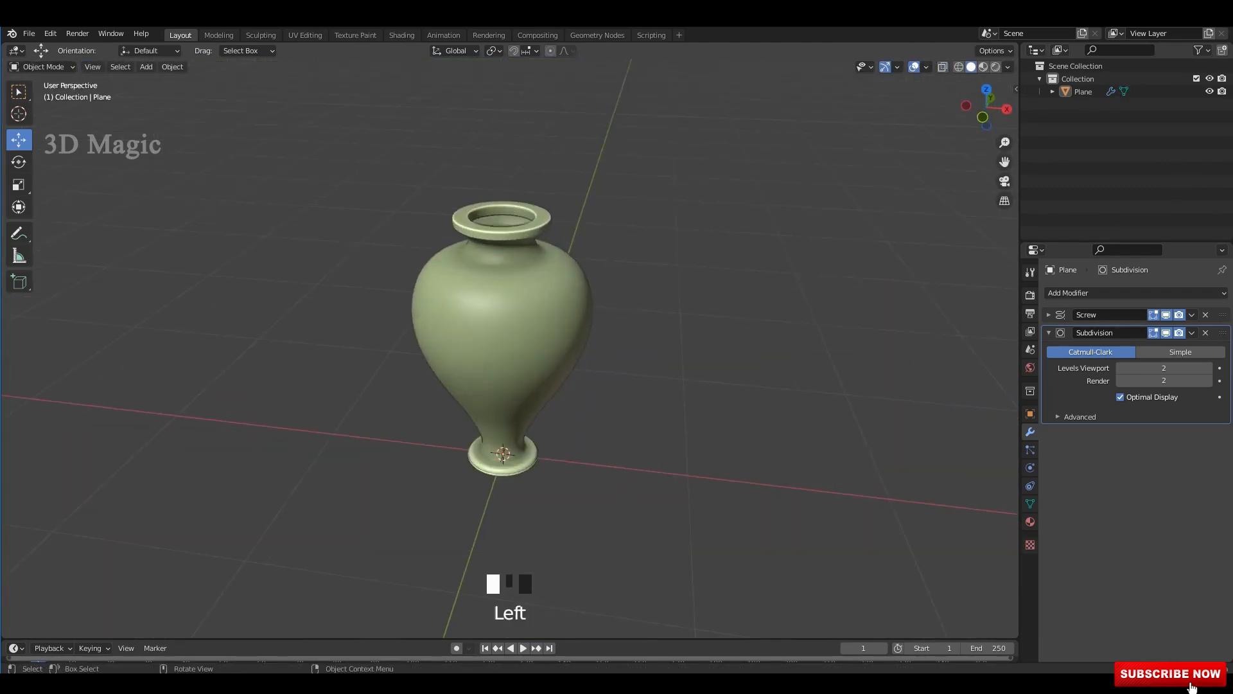
{"action": "left_click", "coordinate": [546, 334]}
{"action": "scroll", "coordinate": [546, 334], "scroll_direction": "up", "scroll_amount": 2}
{"action": "middle_click_drag", "start_coordinate": [546, 334], "coordinate": [546, 292]}
{"action": "left_click", "coordinate": [694, 321]}
{"action": "scroll", "coordinate": [694, 321], "scroll_direction": "down", "scroll_amount": 1}
{"action": "middle_click_drag", "start_coordinate": [694, 322], "coordinate": [681, 356]}
{"action": "left_click", "coordinate": [675, 257]}
{"action": "scroll", "coordinate": [680, 356], "scroll_direction": "up", "scroll_amount": 1}
{"action": "left_click", "coordinate": [681, 356]}
Select the vase and give it a new material in the Shading workspace.
{"action": "left_click", "coordinate": [559, 340]}
{"action": "mouse_move", "coordinate": [559, 340]}
{"action": "middle_mouse_down"}
{"action": "mouse_move", "coordinate": [561, 372]}
{"action": "mouse_move", "coordinate": [564, 345]}
{"action": "middle_mouse_up"}
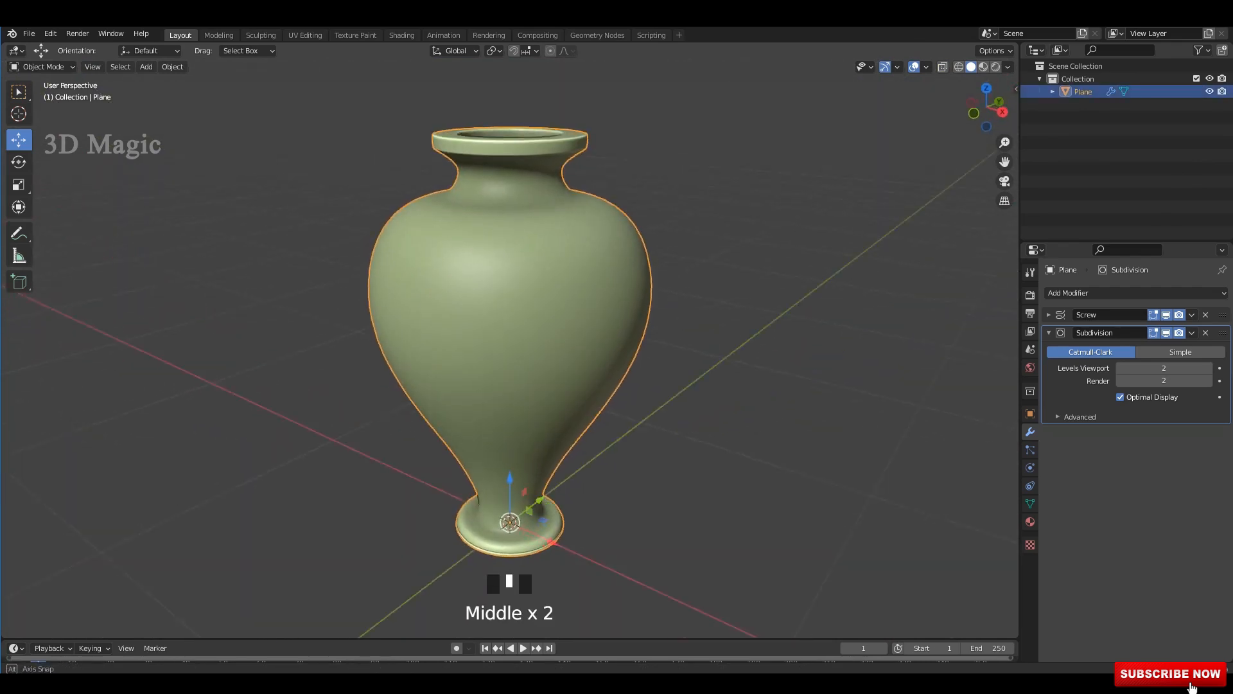
{"action": "left_click", "coordinate": [401, 35]}
{"action": "scroll", "coordinate": [604, 225], "scroll_direction": "up", "scroll_amount": 3}
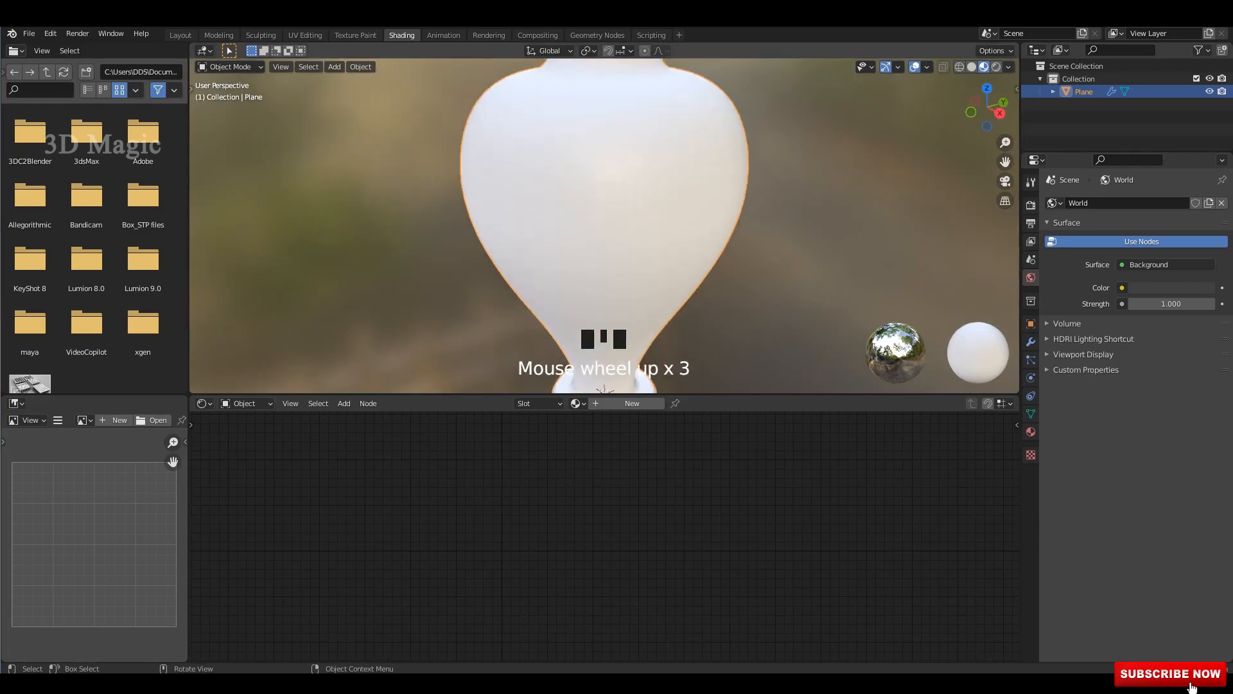
{"action": "scroll", "coordinate": [604, 225], "scroll_direction": "down", "scroll_amount": 2}
{"action": "middle_click_drag", "start_coordinate": [616, 283], "coordinate": [617, 250]}
{"action": "left_click", "coordinate": [632, 403]}
{"action": "scroll", "coordinate": [616, 302], "scroll_direction": "up", "scroll_amount": 1}
{"action": "middle_click_drag", "start_coordinate": [616, 321], "coordinate": [625, 275], "text": "shift"}
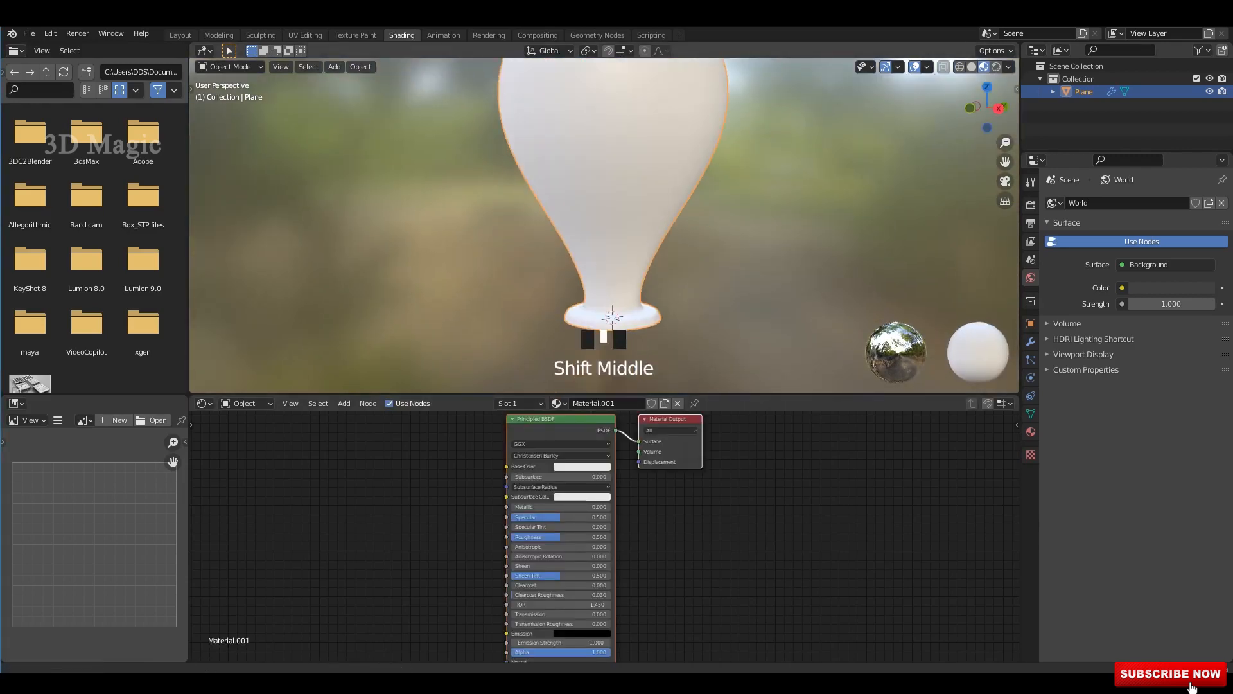
Add an Image Texture node beside the Principled BSDF node.
{"action": "scroll", "coordinate": [616, 463], "scroll_direction": "up", "scroll_amount": 2}
{"action": "middle_click_drag", "start_coordinate": [616, 462], "coordinate": [697, 520], "text": "shift"}
{"action": "key", "text": "shift+a"}
{"action": "left_click", "coordinate": [479, 492]}
{"action": "type", "text": "im"}
{"action": "key", "text": "Return"}
{"action": "left_click", "coordinate": [365, 475]}
{"action": "scroll", "coordinate": [488, 501], "scroll_direction": "up", "scroll_amount": 3}
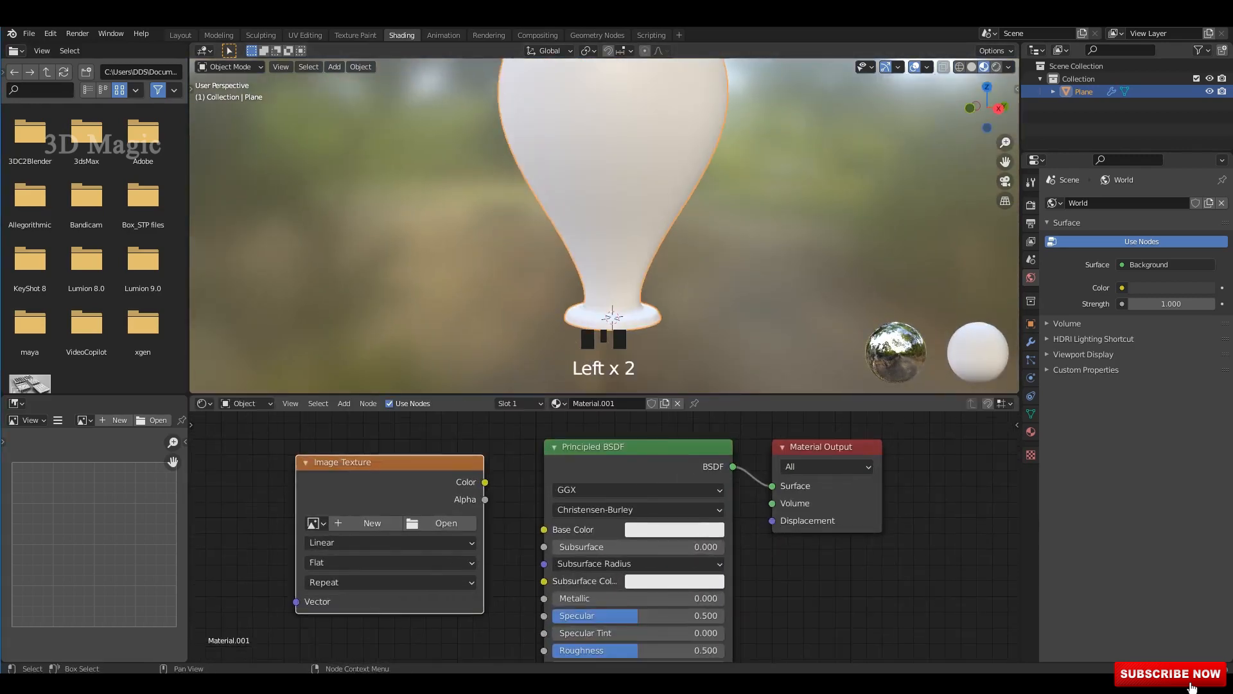
Connect the Image Texture's Color to Base Color and generate a new UV Grid image for it.
{"action": "left_click_drag", "start_coordinate": [486, 482], "coordinate": [545, 529]}
{"action": "scroll", "coordinate": [545, 529], "scroll_direction": "up", "scroll_amount": 4}
{"action": "left_click", "coordinate": [399, 501]}
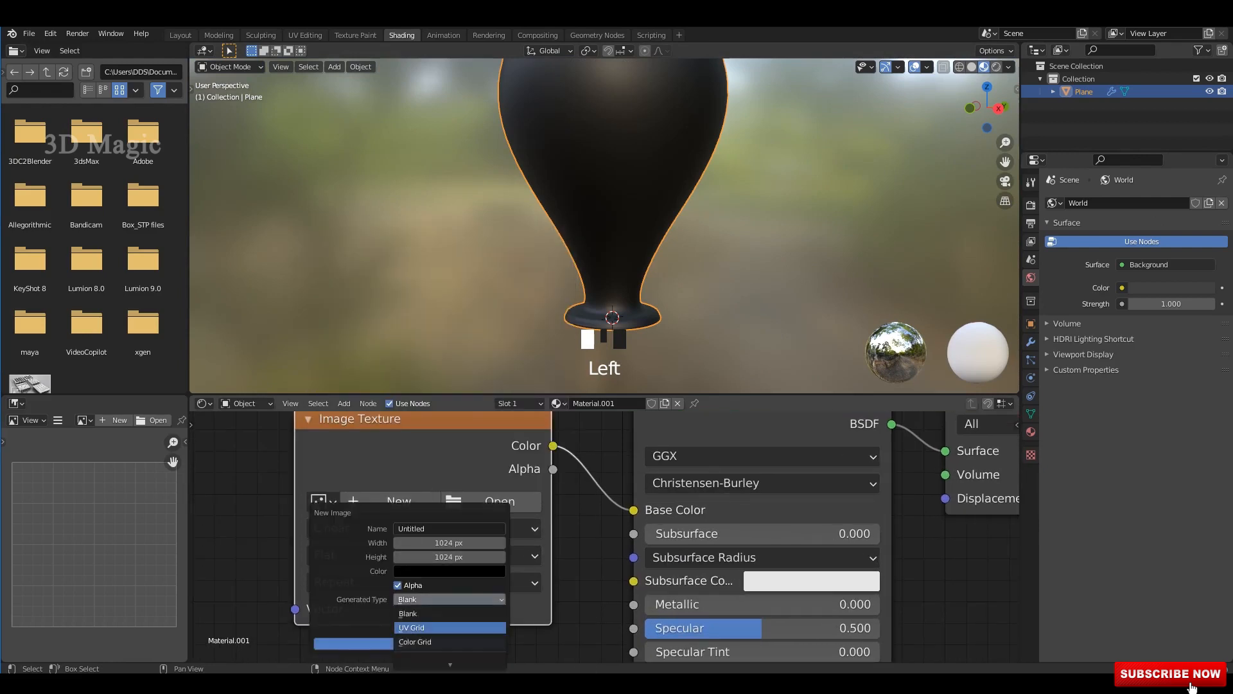
{"action": "left_click", "coordinate": [409, 643]}
{"action": "scroll", "coordinate": [610, 225], "scroll_direction": "down", "scroll_amount": 1}
{"action": "scroll", "coordinate": [610, 225], "scroll_direction": "up", "scroll_amount": 1}
{"action": "scroll", "coordinate": [610, 225], "scroll_direction": "down", "scroll_amount": 1}
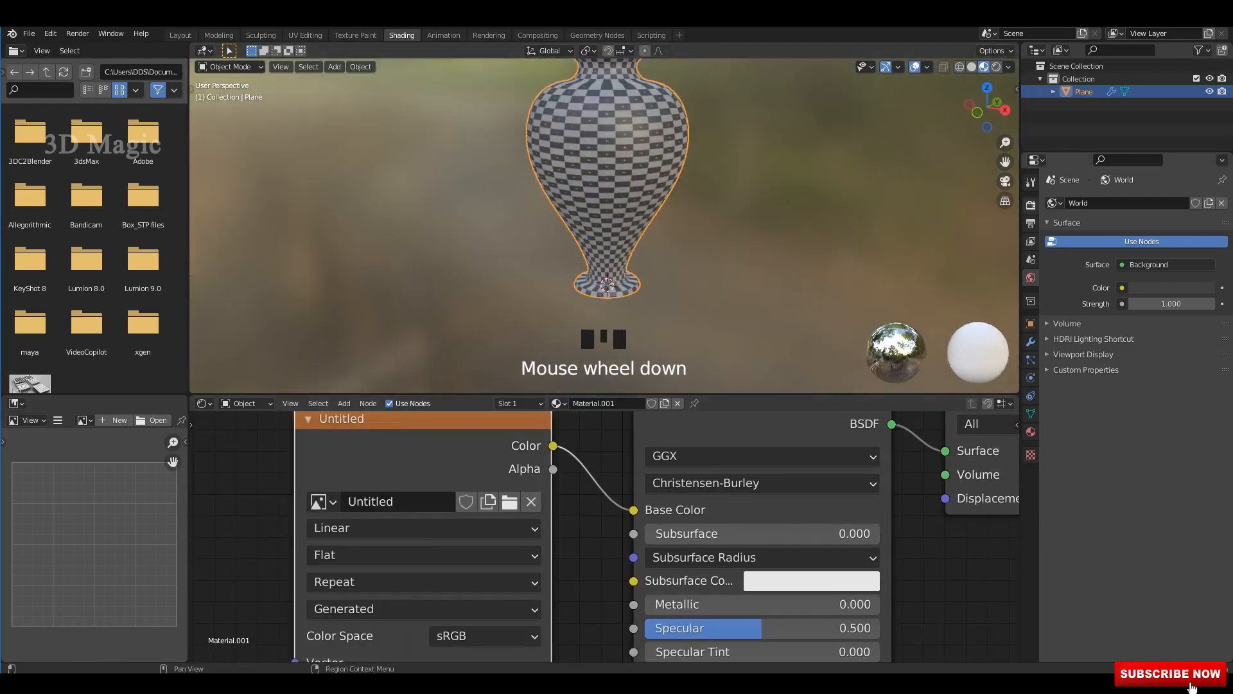
{"action": "scroll", "coordinate": [610, 225], "scroll_direction": "up", "scroll_amount": 2}
Enable Ambient Occlusion, Bloom and Screen Space Reflections in Eevee, and set the color management Look to Very High Contrast.
{"action": "left_click", "coordinate": [1057, 289]}
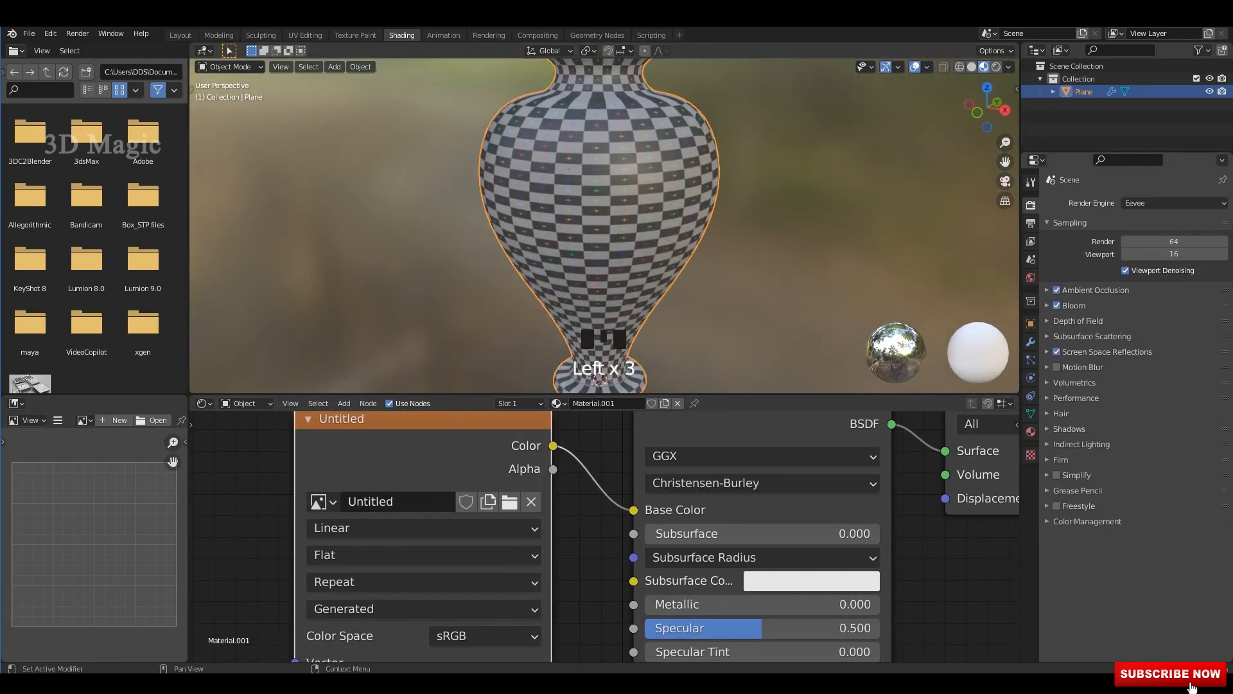
{"action": "left_click", "coordinate": [1087, 522]}
{"action": "left_click", "coordinate": [1174, 574]}
{"action": "left_click", "coordinate": [1174, 545]}
Set the Ambient Occlusion distance to 1 m and deselect the vase.
{"action": "middle_click_drag", "start_coordinate": [642, 225], "coordinate": [719, 226]}
{"action": "middle_click_drag", "start_coordinate": [607, 206], "coordinate": [608, 299], "text": "shift"}
{"action": "scroll", "coordinate": [597, 257], "scroll_direction": "up", "scroll_amount": 2}
{"action": "left_click", "coordinate": [1095, 291]}
{"action": "left_click", "coordinate": [1165, 309]}
{"action": "type", "text": "1"}
{"action": "key", "text": "Return"}
{"action": "left_click", "coordinate": [829, 257]}
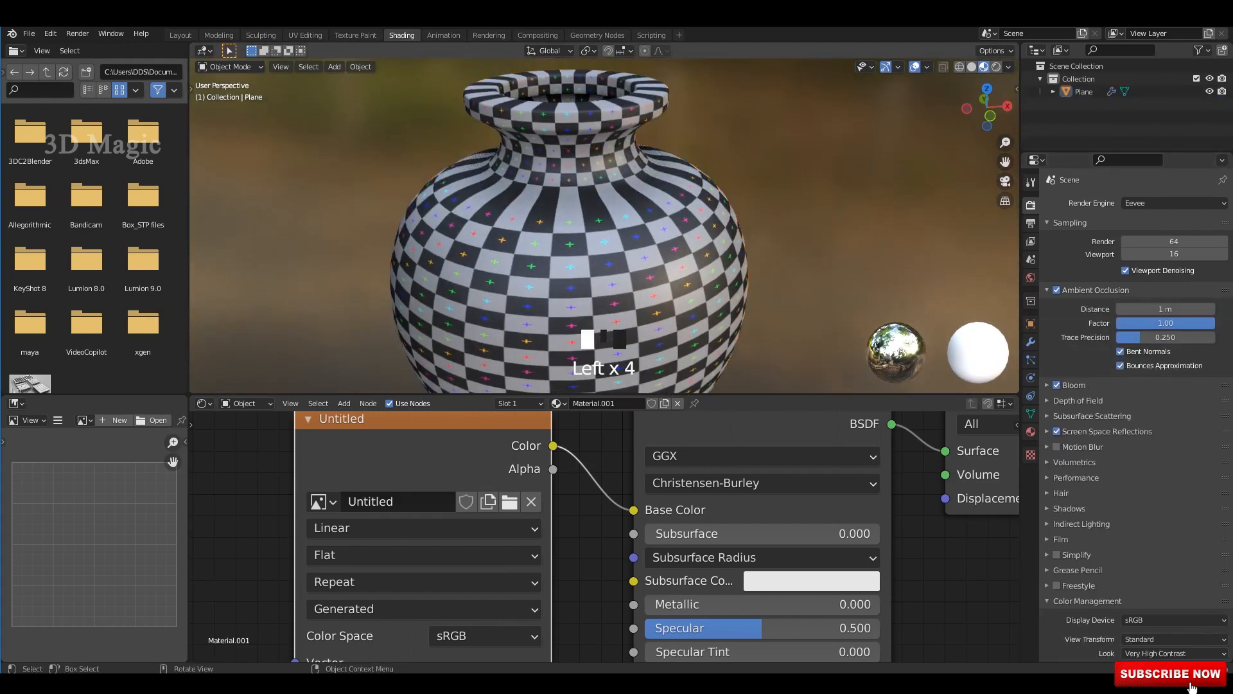
Select the vase, return to the Layout workspace, and view it from above.
{"action": "left_click", "coordinate": [616, 257]}
{"action": "scroll", "coordinate": [601, 505], "scroll_direction": "down", "scroll_amount": 6}
{"action": "left_click_drag", "start_coordinate": [706, 582], "coordinate": [633, 567]}
{"action": "left_click", "coordinate": [829, 257]}
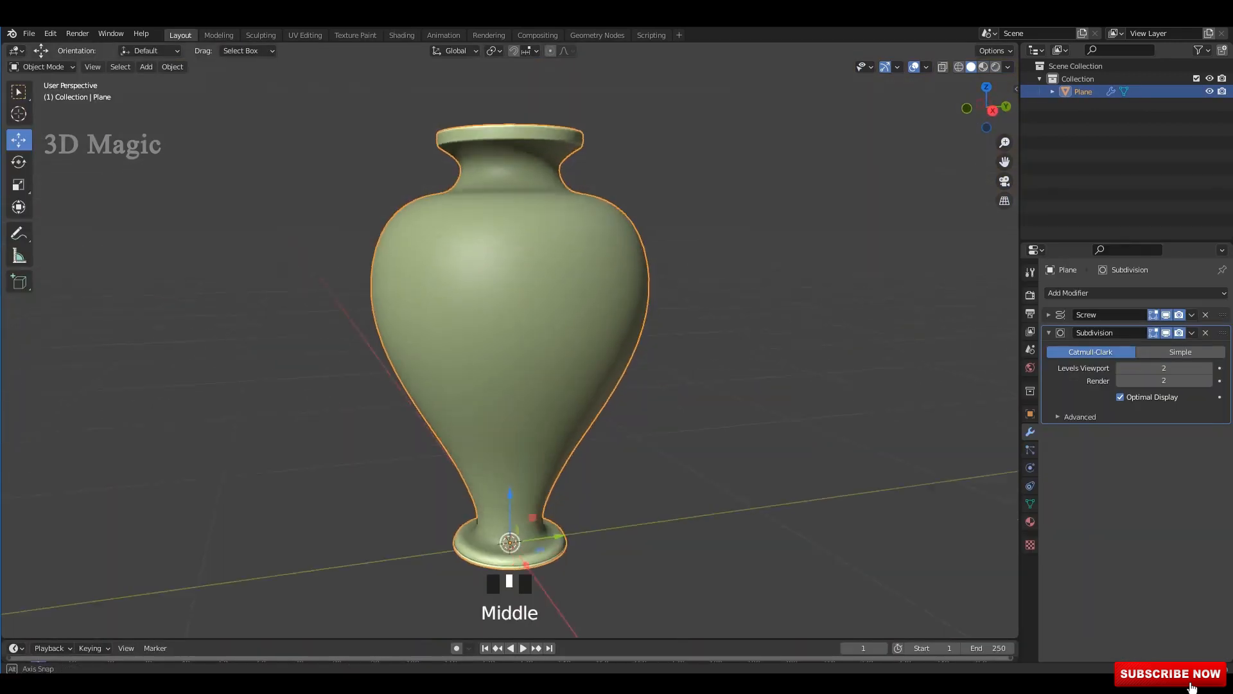
{"action": "scroll", "coordinate": [597, 302], "scroll_direction": "up", "scroll_amount": 1}
{"action": "middle_click_drag", "start_coordinate": [598, 302], "coordinate": [620, 344]}
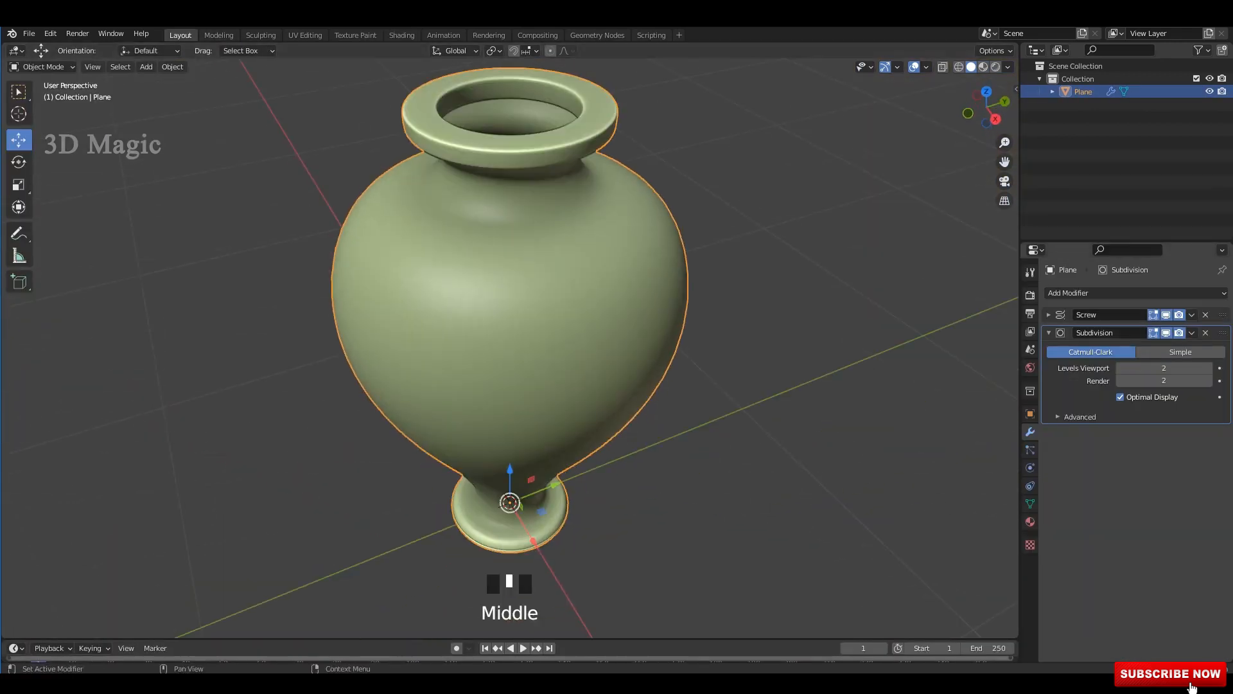
Try applying the Subdivision modifier to the vase, check the resulting mesh in Edit Mode and undo it.
{"action": "left_click", "coordinate": [1192, 333]}
{"action": "left_click", "coordinate": [1157, 347]}
{"action": "key", "text": "Tab"}
{"action": "middle_click_drag", "start_coordinate": [770, 347], "coordinate": [774, 292]}
{"action": "key", "text": "Tab"}
{"action": "key", "text": "ctrl+z"}
{"action": "key", "text": "Tab"}
{"action": "key", "text": "Tab"}
Remove the Subdivision modifier from the vase, leaving only the Screw modifier.
{"action": "left_click", "coordinate": [1205, 333]}
{"action": "left_click", "coordinate": [1192, 314]}
{"action": "key", "text": "Tab"}
{"action": "key", "text": "Tab"}
{"action": "left_click", "coordinate": [774, 292]}
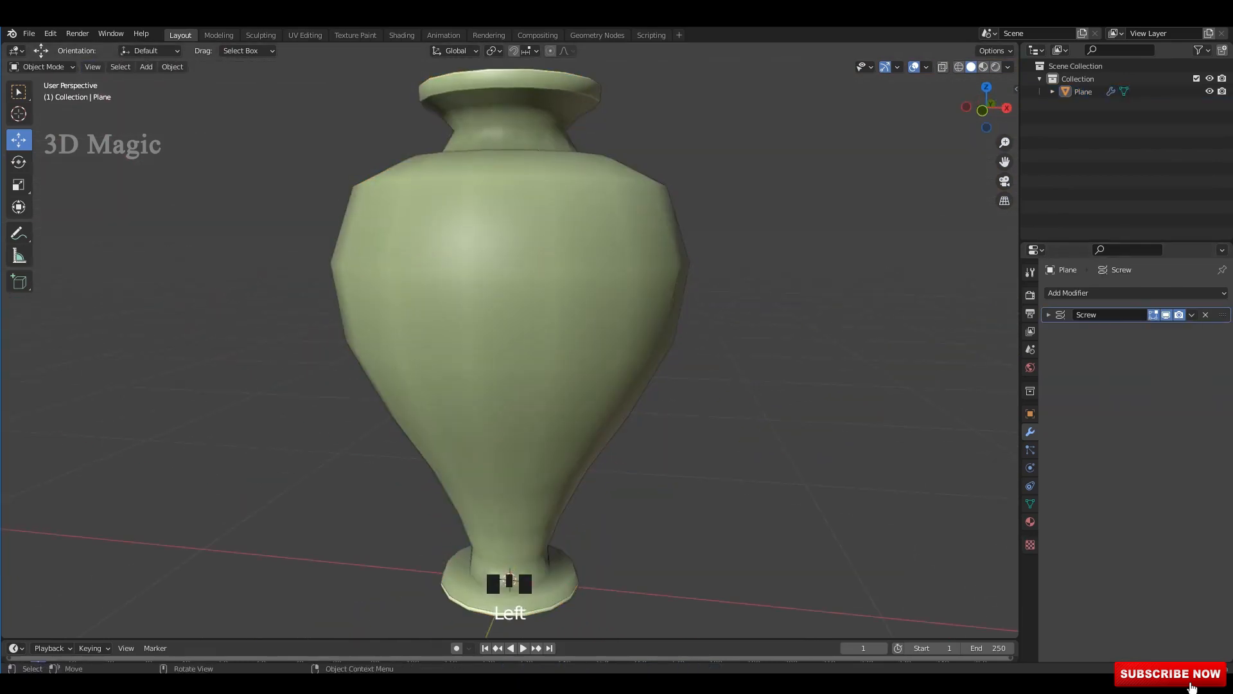
Examine the vase's faceted Screw shape and its profile in Edit Mode from different angles.
{"action": "left_click", "coordinate": [617, 302]}
{"action": "middle_click_drag", "start_coordinate": [616, 302], "coordinate": [672, 331]}
{"action": "key", "text": "Tab"}
{"action": "key", "text": "Tab"}
{"action": "left_click", "coordinate": [675, 331]}
{"action": "key", "text": "Tab"}
{"action": "key", "text": "Tab"}
{"action": "key", "text": "Tab"}
{"action": "scroll", "coordinate": [616, 334], "scroll_direction": "down", "scroll_amount": 3}
{"action": "key", "text": "Tab"}
{"action": "left_click", "coordinate": [578, 328]}
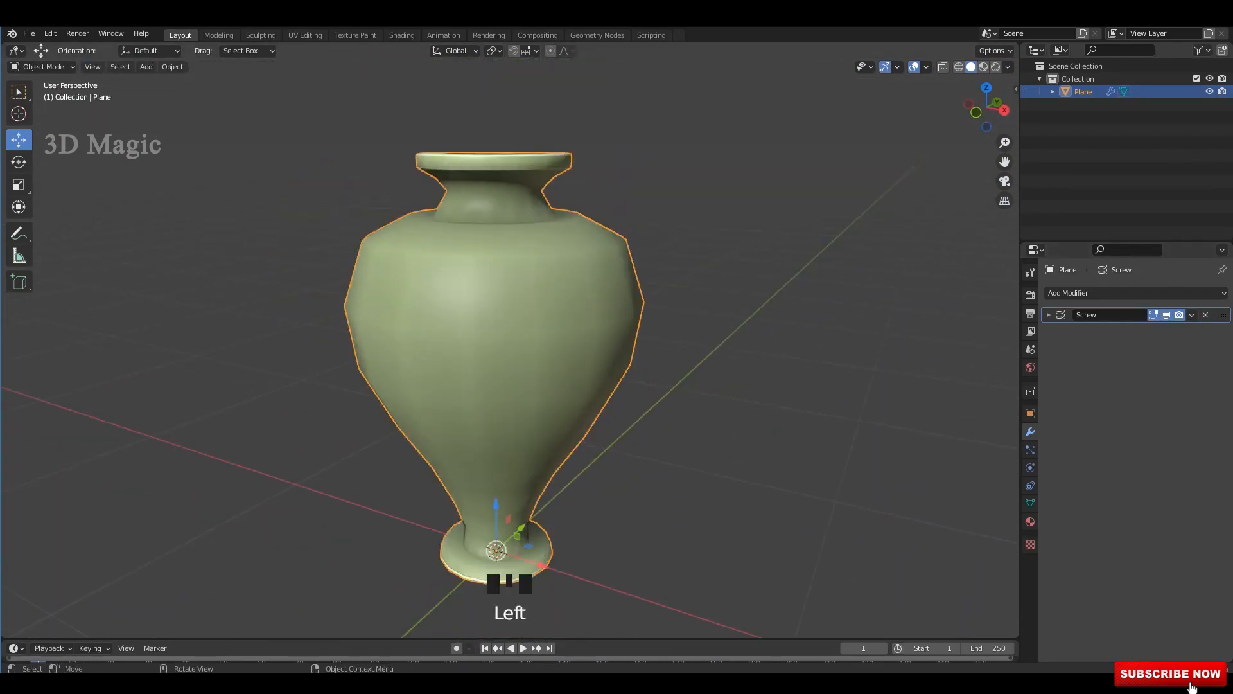
{"action": "middle_click_drag", "start_coordinate": [578, 328], "coordinate": [581, 379]}
Remove the Screw modifier and try a Multiresolution modifier on the bare profile.
{"action": "left_click", "coordinate": [1205, 315]}
{"action": "left_click", "coordinate": [1135, 293]}
{"action": "left_click", "coordinate": [984, 456]}
{"action": "left_click", "coordinate": [1206, 315]}
Add a Screw modifier to the vase profile and apply it to create real mesh geometry.
{"action": "left_click", "coordinate": [1135, 293]}
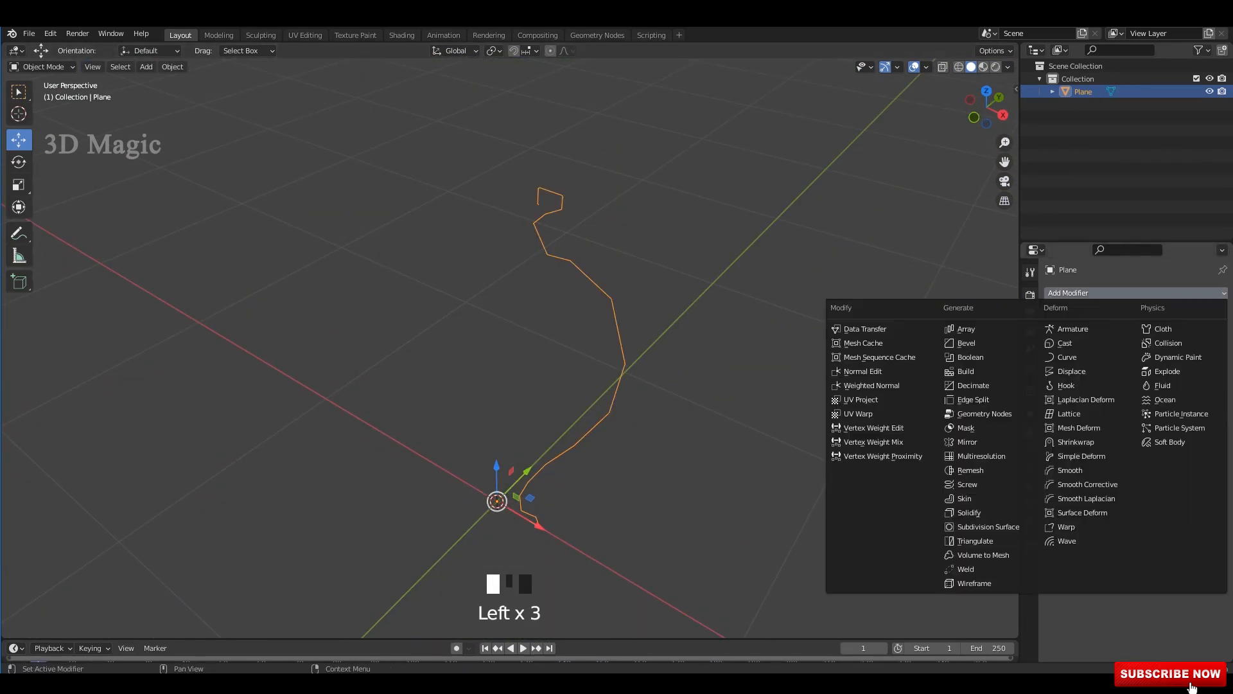
{"action": "left_click", "coordinate": [989, 484]}
{"action": "middle_click_drag", "start_coordinate": [706, 385], "coordinate": [694, 393]}
{"action": "left_click", "coordinate": [1147, 329]}
{"action": "key", "text": "Tab"}
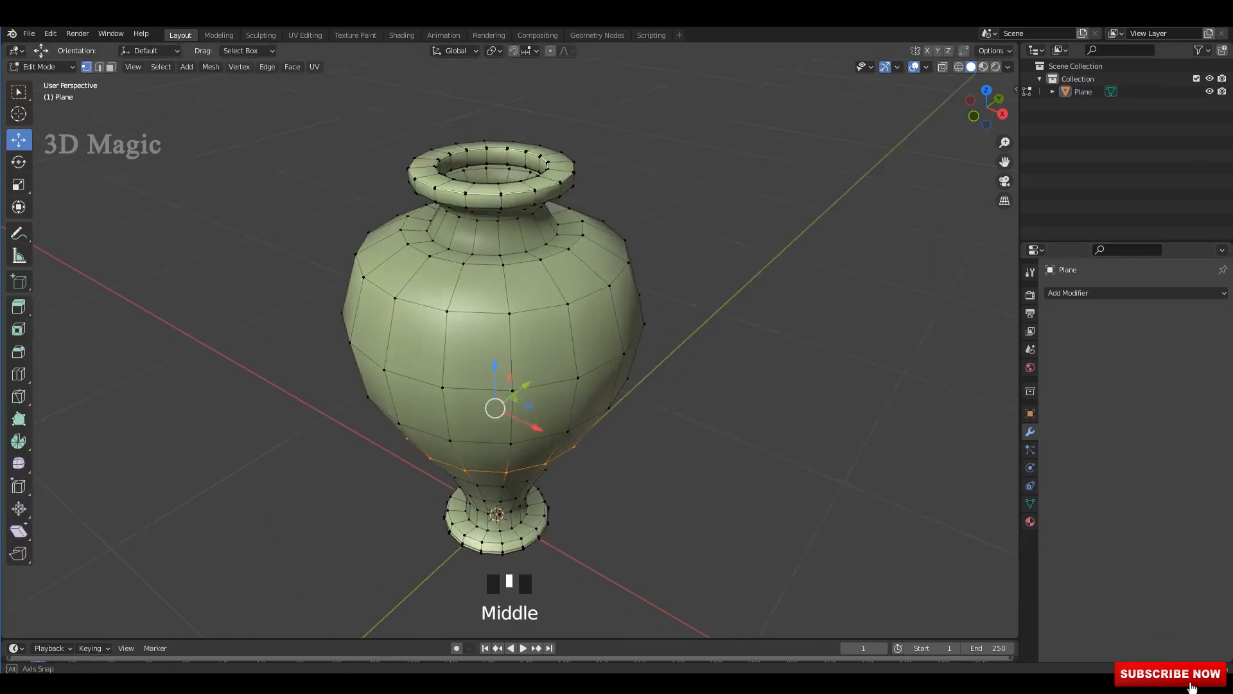
Apply the vase's object transforms and check the mesh in Edit Mode.
{"action": "key", "text": "Tab"}
{"action": "middle_click_drag", "start_coordinate": [566, 405], "coordinate": [591, 392]}
{"action": "key", "text": "ctrl+a"}
{"action": "left_click", "coordinate": [553, 341]}
{"action": "key", "text": "ctrl+a"}
{"action": "left_click", "coordinate": [592, 353]}
{"action": "key", "text": "grave"}
{"action": "key", "text": "Tab"}
{"action": "key", "text": "Tab"}
Add a Subdivision modifier to the vase with the viewport level set to 2.
{"action": "left_click", "coordinate": [554, 360]}
{"action": "key", "text": "ctrl+1"}
{"action": "left_click", "coordinate": [739, 359]}
{"action": "left_click", "coordinate": [565, 360]}
{"action": "key", "text": "ctrl+2"}
{"action": "left_click", "coordinate": [591, 385]}
Open the UV Editing workspace, frame the vase and display the Untitled UV grid image in the UV editor.
{"action": "left_click", "coordinate": [305, 35]}
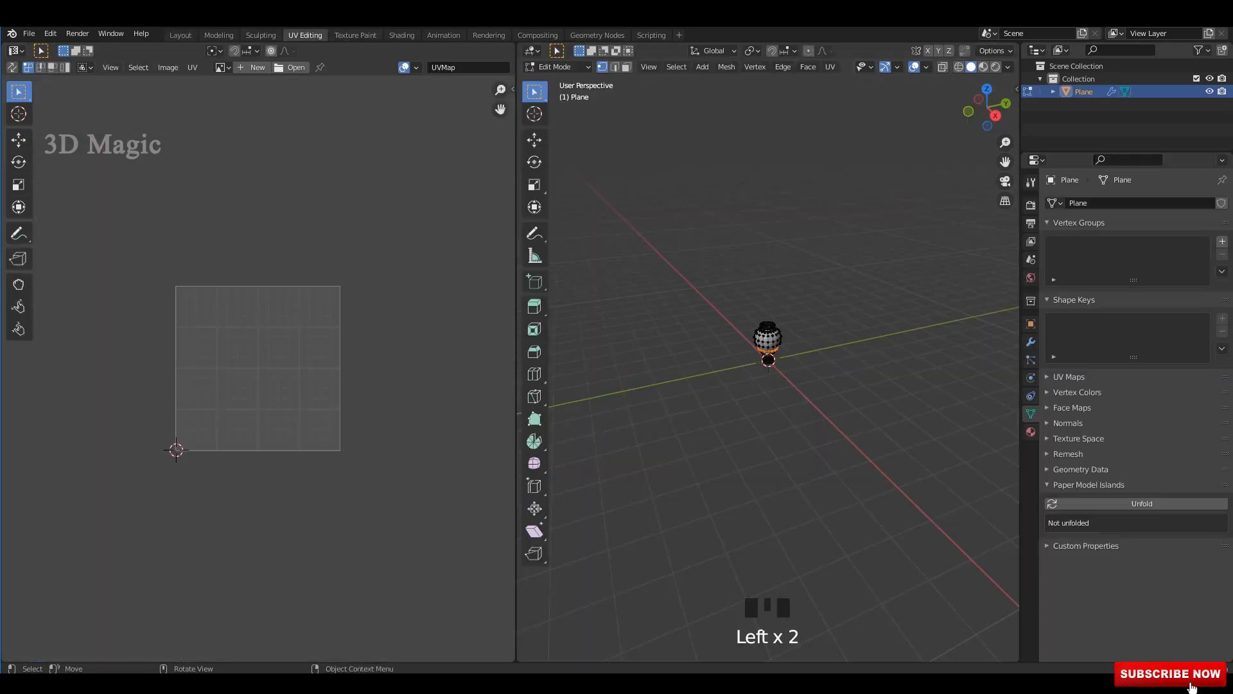
{"action": "scroll", "coordinate": [767, 360], "scroll_direction": "up", "scroll_amount": 10}
{"action": "scroll", "coordinate": [768, 360], "scroll_direction": "down", "scroll_amount": 9}
{"action": "key", "text": "Tab"}
{"action": "key", "text": "Tab"}
{"action": "key", "text": "Tab"}
{"action": "middle_click_drag", "start_coordinate": [768, 341], "coordinate": [668, 376]}
{"action": "left_click", "coordinate": [257, 67]}
Unwrap the entire vase mesh without any seams.
{"action": "key", "text": "a"}
{"action": "key", "text": "a"}
{"action": "right_click", "coordinate": [321, 355]}
{"action": "left_click", "coordinate": [321, 355]}
Select a vertical edge line running from the vase's rim to its foot and mark it as a seam.
{"action": "key", "text": "2"}
{"action": "key", "text": "KP_3"}
{"action": "key", "text": "alt+z"}
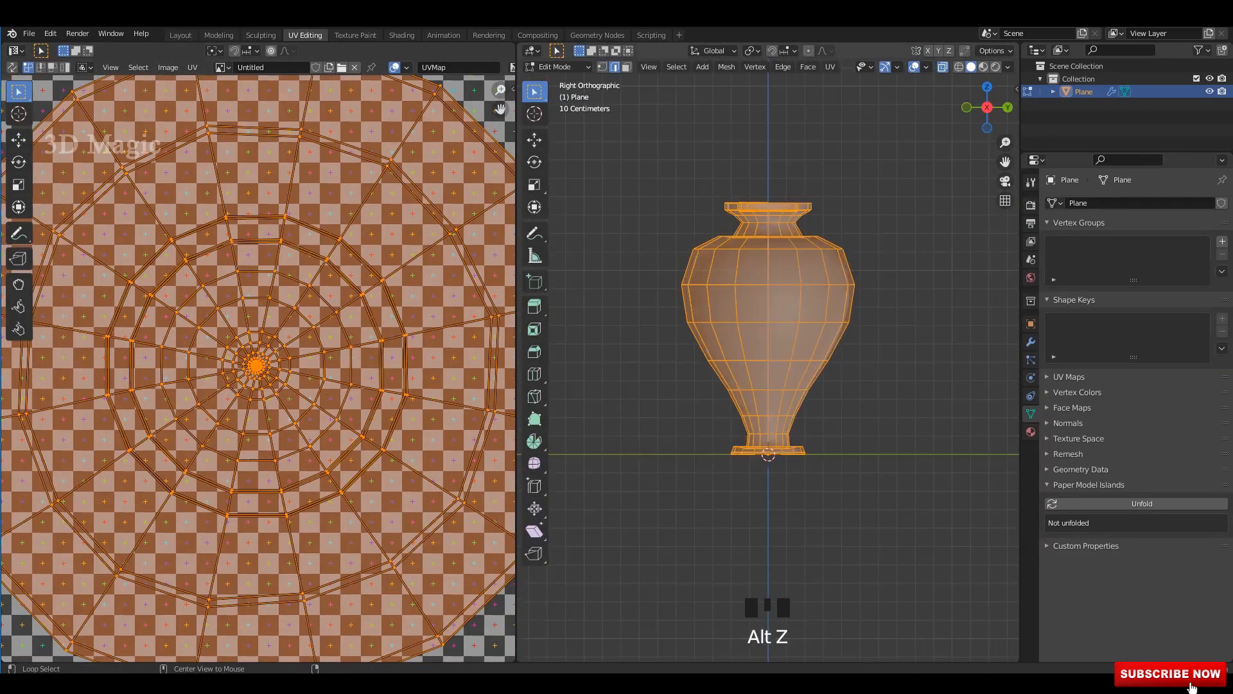
{"action": "scroll", "coordinate": [769, 282], "scroll_direction": "up", "scroll_amount": 3}
{"action": "left_click", "coordinate": [769, 283]}
{"action": "scroll", "coordinate": [769, 283], "scroll_direction": "down", "scroll_amount": 1}
{"action": "middle_click_drag", "start_coordinate": [769, 282], "coordinate": [789, 307]}
{"action": "key", "text": "alt+z"}
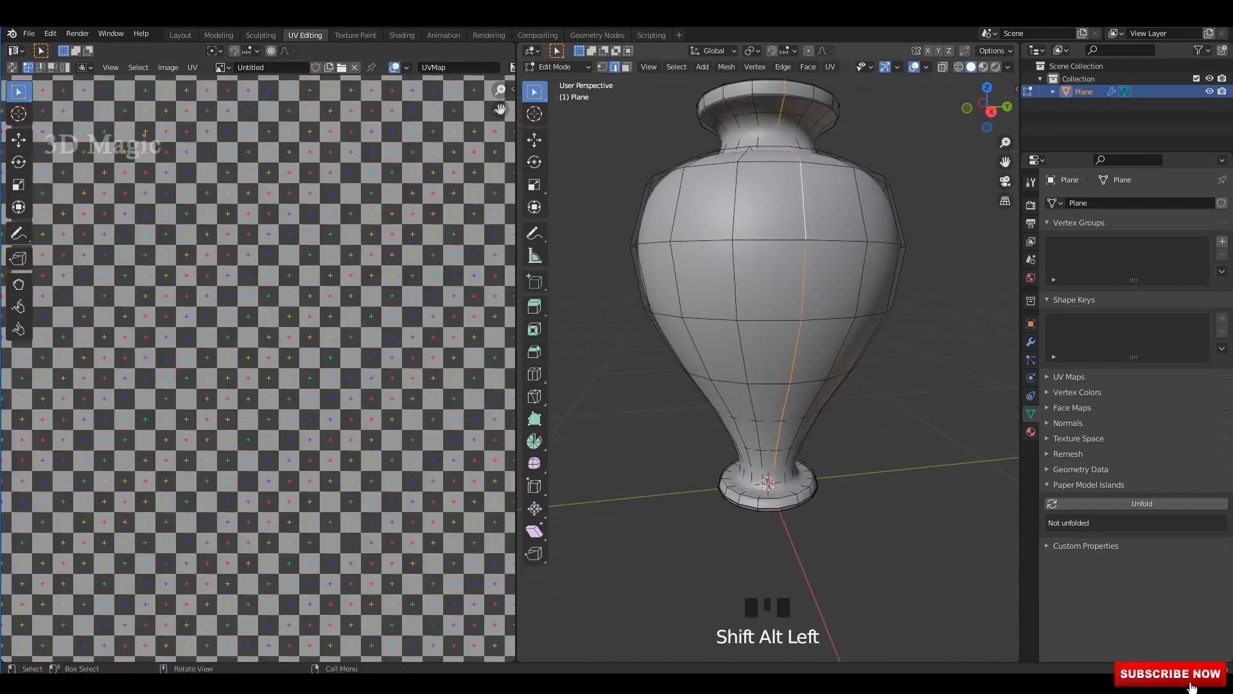
{"action": "middle_click_drag", "start_coordinate": [805, 208], "coordinate": [822, 228]}
{"action": "middle_click_drag", "start_coordinate": [822, 228], "coordinate": [835, 248]}
{"action": "right_click", "coordinate": [835, 250]}
{"action": "left_click", "coordinate": [828, 514]}
Select the whole mesh and unwrap it along the marked seam.
{"action": "key", "text": "a"}
{"action": "key", "text": "a"}
{"action": "right_click", "coordinate": [321, 360]}
{"action": "left_click", "coordinate": [322, 359]}
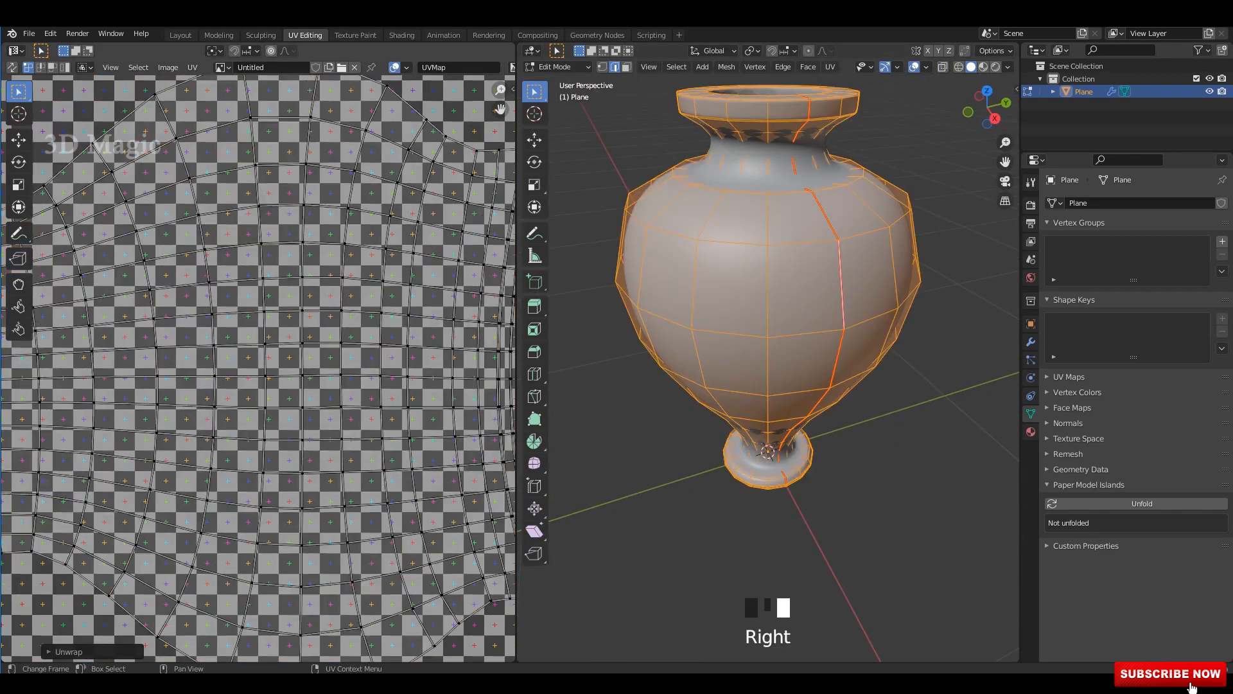
{"action": "scroll", "coordinate": [321, 360], "scroll_direction": "down", "scroll_amount": 4}
Show the vase in Material Preview and examine the checker pattern up close around its foot.
{"action": "middle_click_drag", "start_coordinate": [809, 308], "coordinate": [813, 280]}
{"action": "left_click", "coordinate": [983, 67]}
{"action": "key", "text": "Tab"}
{"action": "scroll", "coordinate": [784, 308], "scroll_direction": "up", "scroll_amount": 3}
{"action": "middle_click_drag", "start_coordinate": [797, 424], "coordinate": [697, 354], "text": "shift"}
{"action": "scroll", "coordinate": [769, 321], "scroll_direction": "up", "scroll_amount": 4}
{"action": "key", "text": "Tab"}
{"action": "scroll", "coordinate": [768, 321], "scroll_direction": "up", "scroll_amount": 3}
{"action": "key", "text": "Tab"}
{"action": "key", "text": "alt+a"}
{"action": "scroll", "coordinate": [768, 321], "scroll_direction": "down", "scroll_amount": 8}
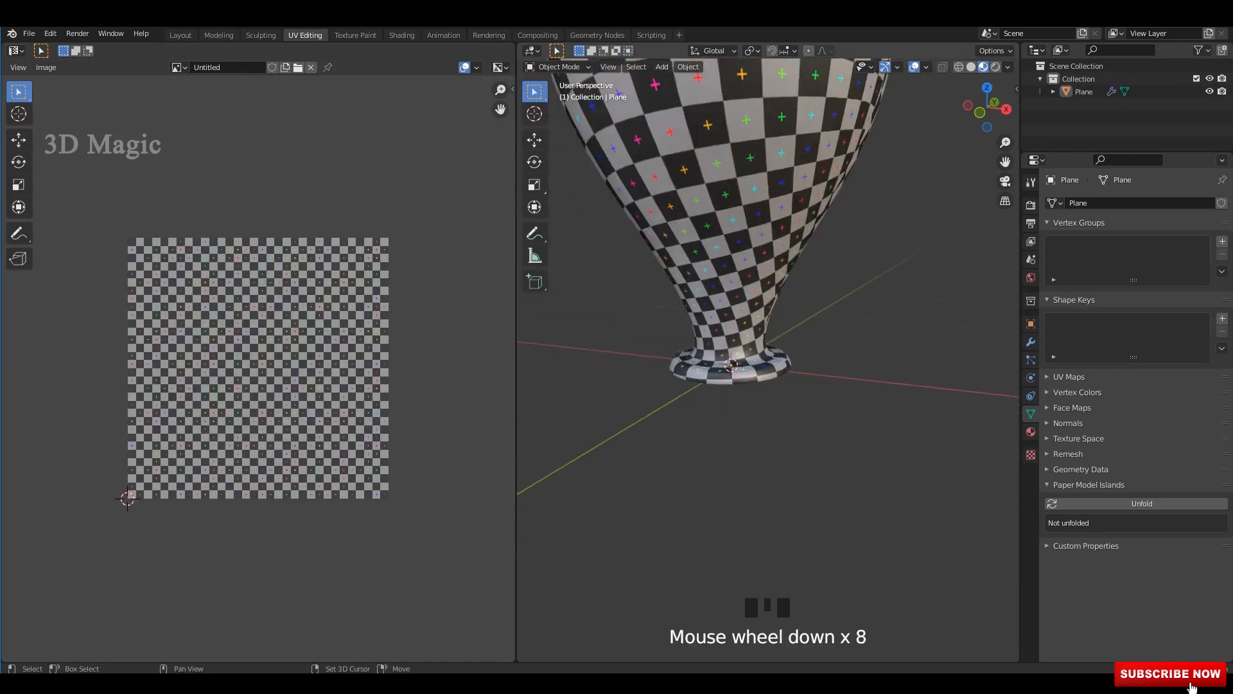
{"action": "middle_click_drag", "start_coordinate": [768, 289], "coordinate": [768, 514], "text": "shift"}
{"action": "scroll", "coordinate": [768, 359], "scroll_direction": "up", "scroll_amount": 4}
{"action": "key", "text": "Tab"}
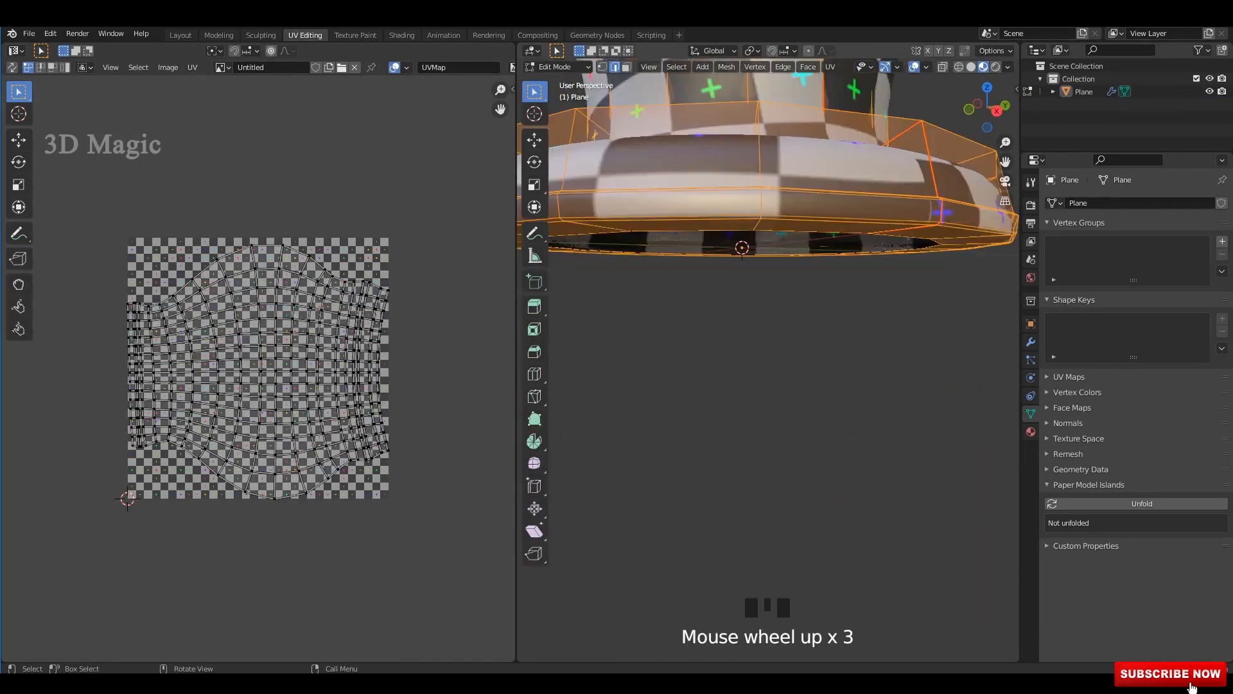
{"action": "scroll", "coordinate": [739, 347], "scroll_direction": "up", "scroll_amount": 2}
{"action": "middle_click_drag", "start_coordinate": [797, 308], "coordinate": [793, 411], "text": "shift"}
{"action": "key", "text": "Tab"}
{"action": "scroll", "coordinate": [768, 359], "scroll_direction": "down", "scroll_amount": 12}
{"action": "middle_click_drag", "start_coordinate": [768, 347], "coordinate": [771, 373], "text": "shift"}
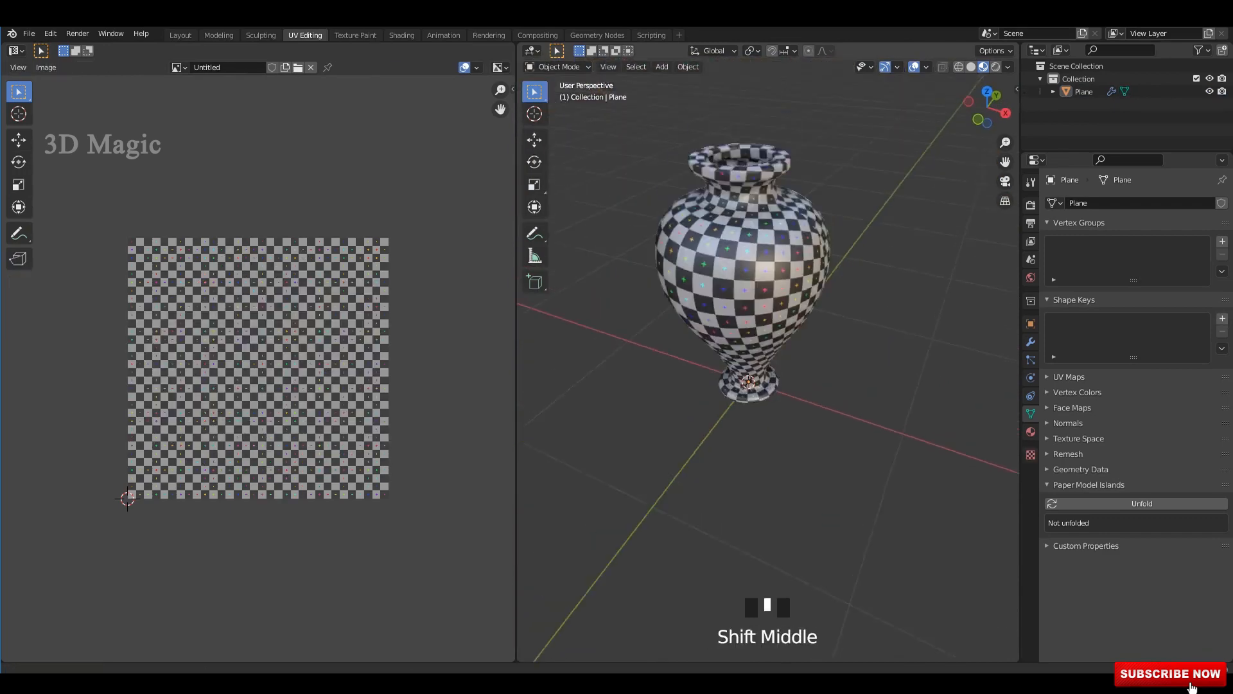
Frame the whole vase and examine the checker pattern on its body, neck and rim.
{"action": "middle_click_drag", "start_coordinate": [770, 308], "coordinate": [751, 392], "text": "shift"}
{"action": "left_click", "coordinate": [733, 373]}
{"action": "middle_click_drag", "start_coordinate": [752, 340], "coordinate": [765, 315]}
{"action": "key", "text": "KP_Decimal"}
{"action": "left_click", "coordinate": [931, 385]}
{"action": "key", "text": "Tab"}
{"action": "scroll", "coordinate": [258, 369], "scroll_direction": "up", "scroll_amount": 2}
{"action": "key", "text": "a"}
{"action": "left_click", "coordinate": [931, 386]}
{"action": "middle_click_drag", "start_coordinate": [900, 360], "coordinate": [896, 346]}
{"action": "key", "text": "Tab"}
{"action": "left_click", "coordinate": [931, 385]}
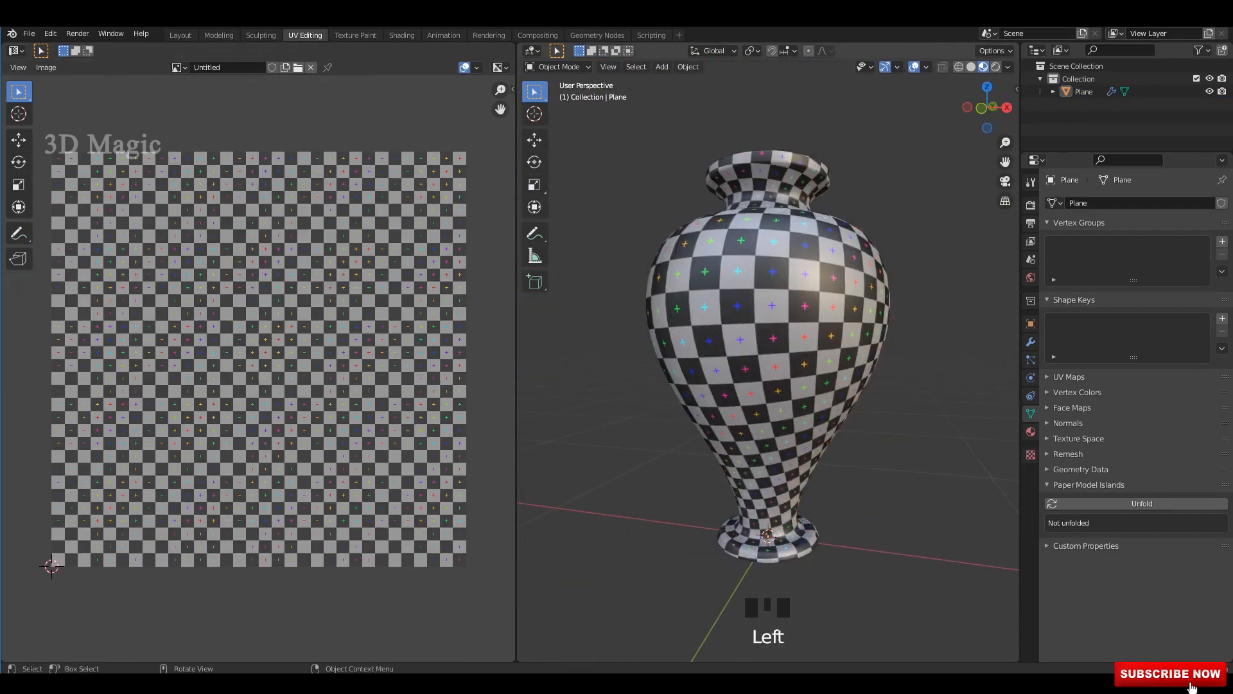
{"action": "mouse_move", "coordinate": [768, 340]}
{"action": "middle_mouse_down"}
{"action": "mouse_move", "coordinate": [774, 354]}
{"action": "mouse_move", "coordinate": [752, 315]}
{"action": "mouse_move", "coordinate": [780, 308]}
{"action": "mouse_move", "coordinate": [748, 373]}
{"action": "middle_mouse_up"}
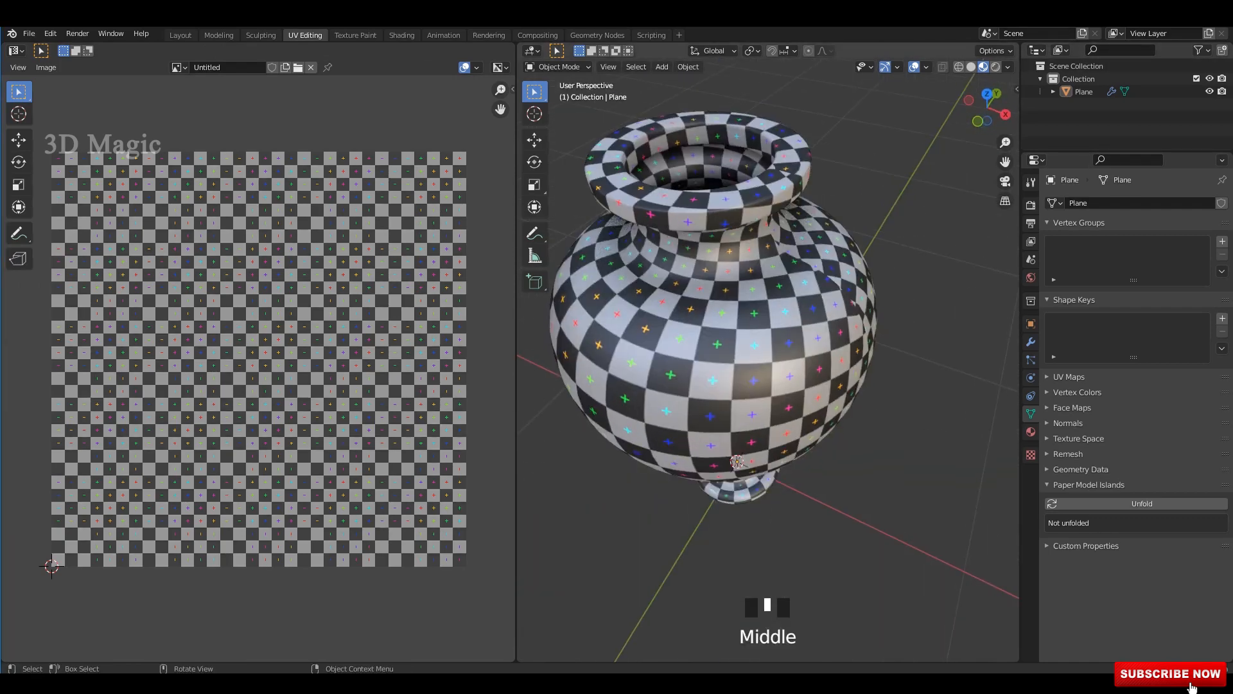
Switch back to solid shading and the Layout workspace, and examine the vase's mesh in Edit Mode.
{"action": "left_click", "coordinate": [971, 66]}
{"action": "mouse_move", "coordinate": [803, 334]}
{"action": "middle_mouse_down"}
{"action": "mouse_move", "coordinate": [800, 292]}
{"action": "mouse_move", "coordinate": [819, 330]}
{"action": "mouse_move", "coordinate": [832, 311]}
{"action": "mouse_move", "coordinate": [919, 292]}
{"action": "middle_mouse_up"}
{"action": "key", "text": "Tab"}
{"action": "scroll", "coordinate": [819, 331], "scroll_direction": "down", "scroll_amount": 3}
{"action": "key", "text": "Tab"}
{"action": "left_click", "coordinate": [829, 308]}
{"action": "key", "text": "Tab"}
{"action": "left_click", "coordinate": [847, 288]}
{"action": "key", "text": "Tab"}
{"action": "left_click", "coordinate": [919, 301]}
{"action": "left_click", "coordinate": [835, 309]}
{"action": "middle_click_drag", "start_coordinate": [835, 309], "coordinate": [784, 312]}
{"action": "key", "text": "Tab"}
{"action": "key", "text": "Tab"}
{"action": "left_click", "coordinate": [919, 302]}
{"action": "left_click", "coordinate": [829, 314]}
{"action": "key", "text": "Tab"}
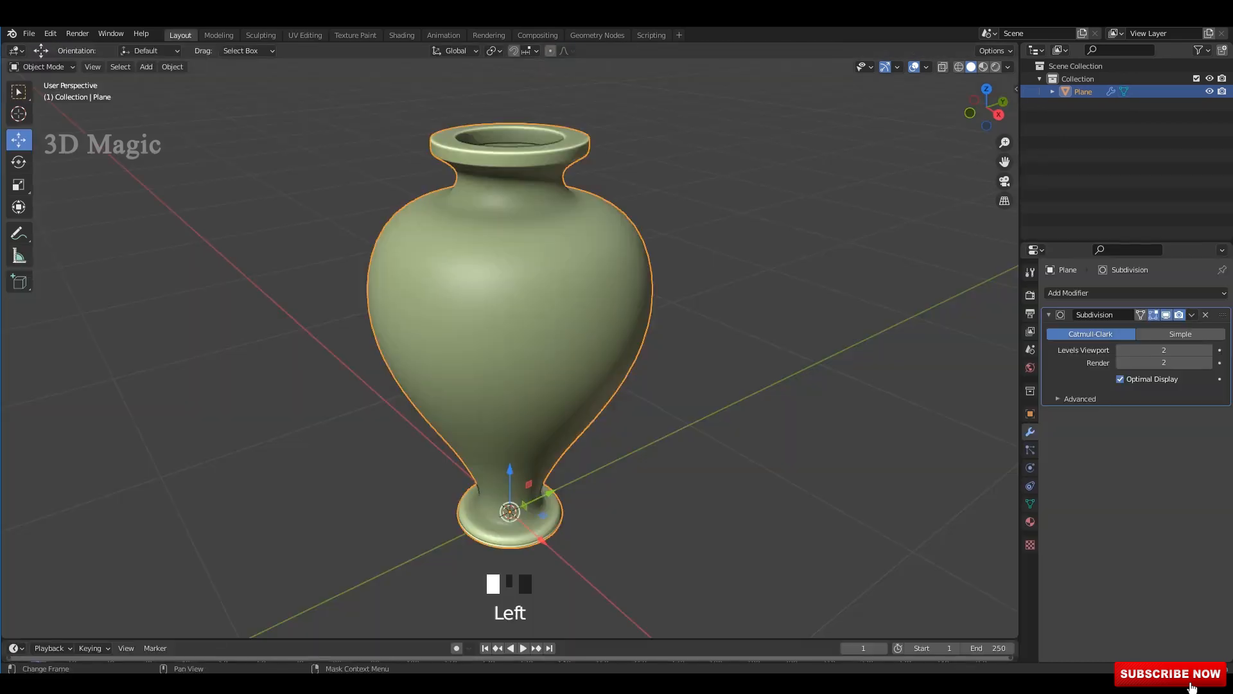
Remove the Subdivision modifier from the vase and save the file.
{"action": "middle_click_drag", "start_coordinate": [508, 334], "coordinate": [510, 302]}
{"action": "key", "text": "Tab"}
{"action": "key", "text": "Tab"}
{"action": "left_click", "coordinate": [803, 308]}
{"action": "left_click", "coordinate": [1206, 315]}
{"action": "key", "text": "ctrl+s"}
{"action": "key", "text": "alt+z"}
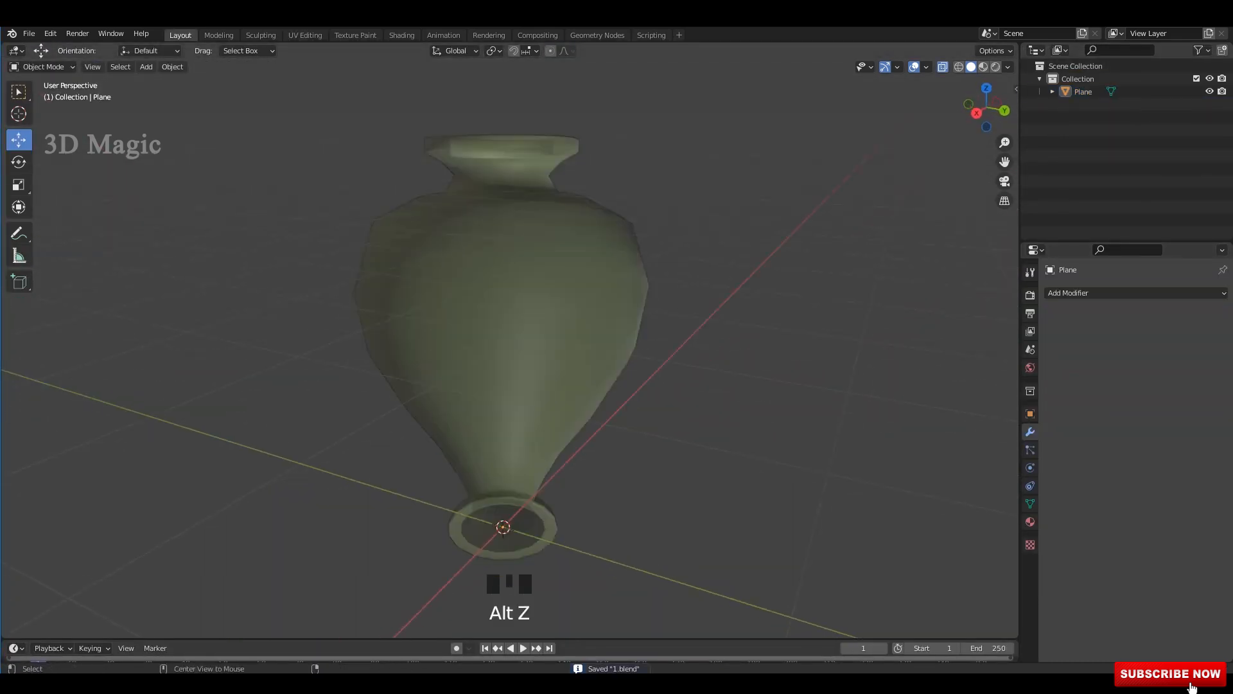
{"action": "key", "text": "alt+z"}
Add a Subdivision modifier with viewport level 1 to the vase and apply it.
{"action": "key", "text": "Tab"}
{"action": "key", "text": "Tab"}
{"action": "left_click", "coordinate": [507, 321]}
{"action": "key", "text": "ctrl+1"}
{"action": "left_click", "coordinate": [771, 314]}
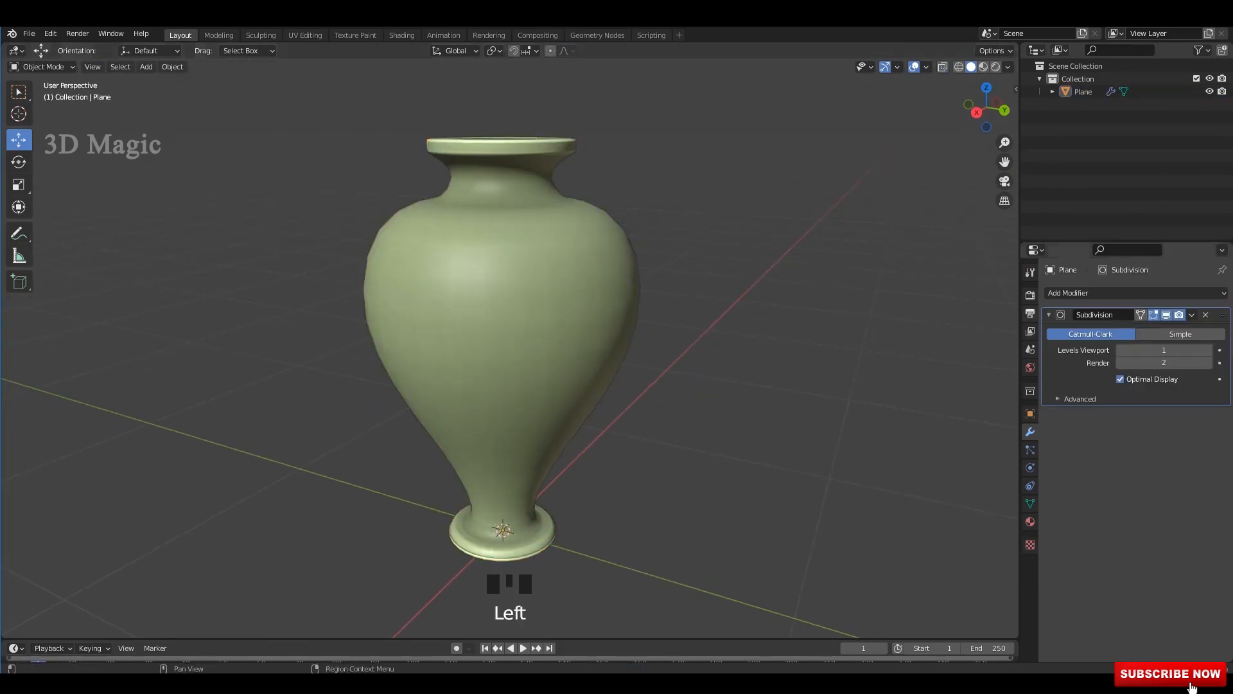
{"action": "left_click", "coordinate": [1190, 314]}
{"action": "left_click", "coordinate": [1140, 329]}
{"action": "key", "text": "Tab"}
{"action": "mouse_move", "coordinate": [514, 308]}
{"action": "middle_mouse_down"}
{"action": "mouse_move", "coordinate": [508, 354]}
{"action": "mouse_move", "coordinate": [509, 308]}
{"action": "middle_mouse_up"}
{"action": "key", "text": "Tab"}
Shade the vase smooth.
{"action": "left_click", "coordinate": [507, 283]}
{"action": "right_click", "coordinate": [507, 262]}
{"action": "left_click", "coordinate": [507, 262]}
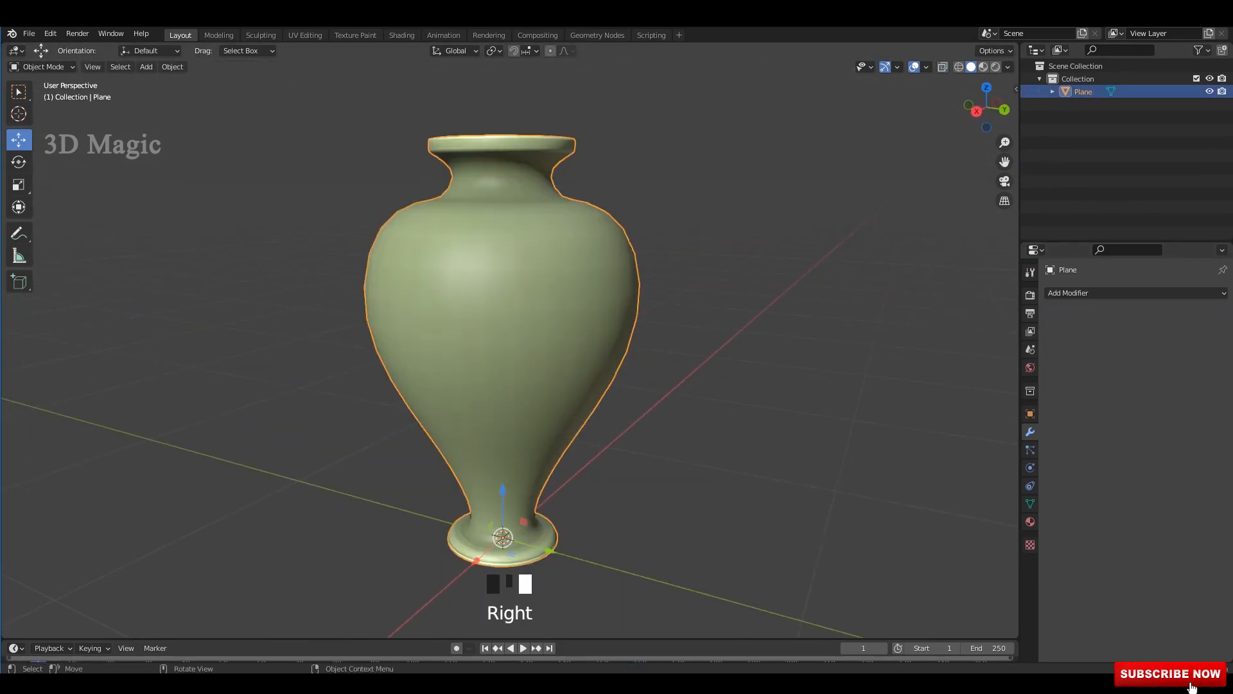
Select the entire subdivided mesh and unwrap it again in the UV Editing workspace.
{"action": "key", "text": "Tab"}
{"action": "key", "text": "a"}
{"action": "left_click", "coordinate": [305, 35]}
{"action": "right_click", "coordinate": [277, 359]}
{"action": "left_click", "coordinate": [276, 359]}
{"action": "key", "text": "Tab"}
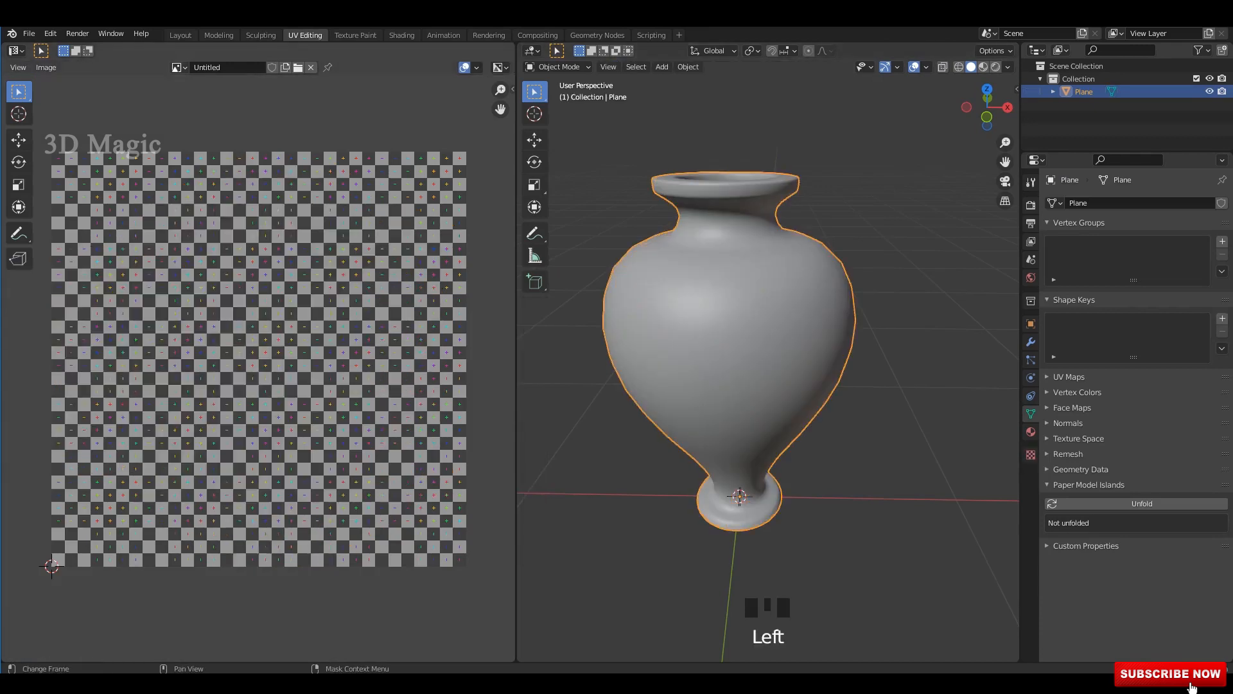
Apply the vase's object transforms in the Layout workspace and add a Multiresolution modifier to it.
{"action": "left_click", "coordinate": [181, 36]}
{"action": "key", "text": "ctrl+a"}
{"action": "left_click", "coordinate": [482, 282]}
{"action": "left_click", "coordinate": [1136, 292]}
{"action": "left_click", "coordinate": [964, 485]}
{"action": "middle_click_drag", "start_coordinate": [835, 386], "coordinate": [835, 424]}
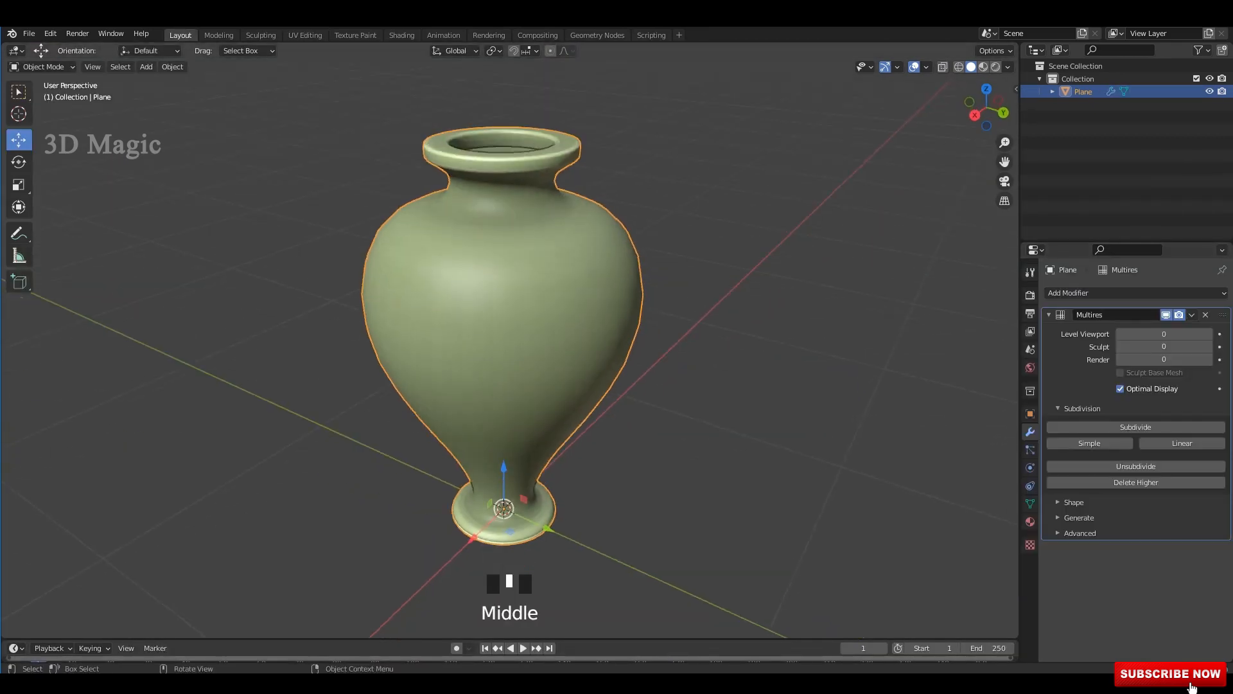
Subdivide the vase's Multiresolution modifier up to level 5 and save the file.
{"action": "left_click", "coordinate": [1136, 427]}
{"action": "left_click", "coordinate": [1136, 427]}
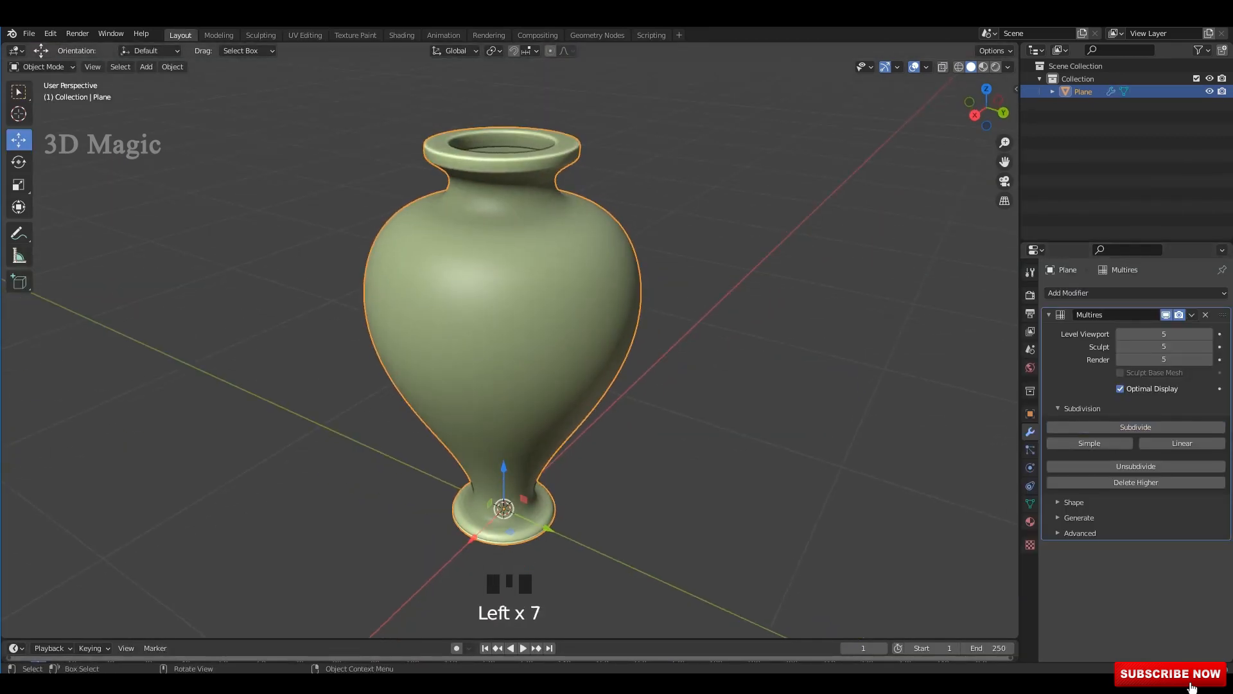
{"action": "middle_click_drag", "start_coordinate": [803, 386], "coordinate": [759, 388]}
{"action": "left_click", "coordinate": [771, 269]}
{"action": "key", "text": "ctrl+s"}
Switch to the Sculpting workspace and frame the vase close up.
{"action": "mouse_move", "coordinate": [707, 309]}
{"action": "middle_mouse_down"}
{"action": "mouse_move", "coordinate": [649, 270]}
{"action": "mouse_move", "coordinate": [565, 308]}
{"action": "middle_mouse_up"}
{"action": "left_click", "coordinate": [509, 259]}
{"action": "scroll", "coordinate": [510, 259], "scroll_direction": "up", "scroll_amount": 2}
{"action": "middle_click_drag", "start_coordinate": [509, 259], "coordinate": [546, 269]}
{"action": "left_click", "coordinate": [261, 35]}
{"action": "middle_click_drag", "start_coordinate": [586, 176], "coordinate": [591, 184]}
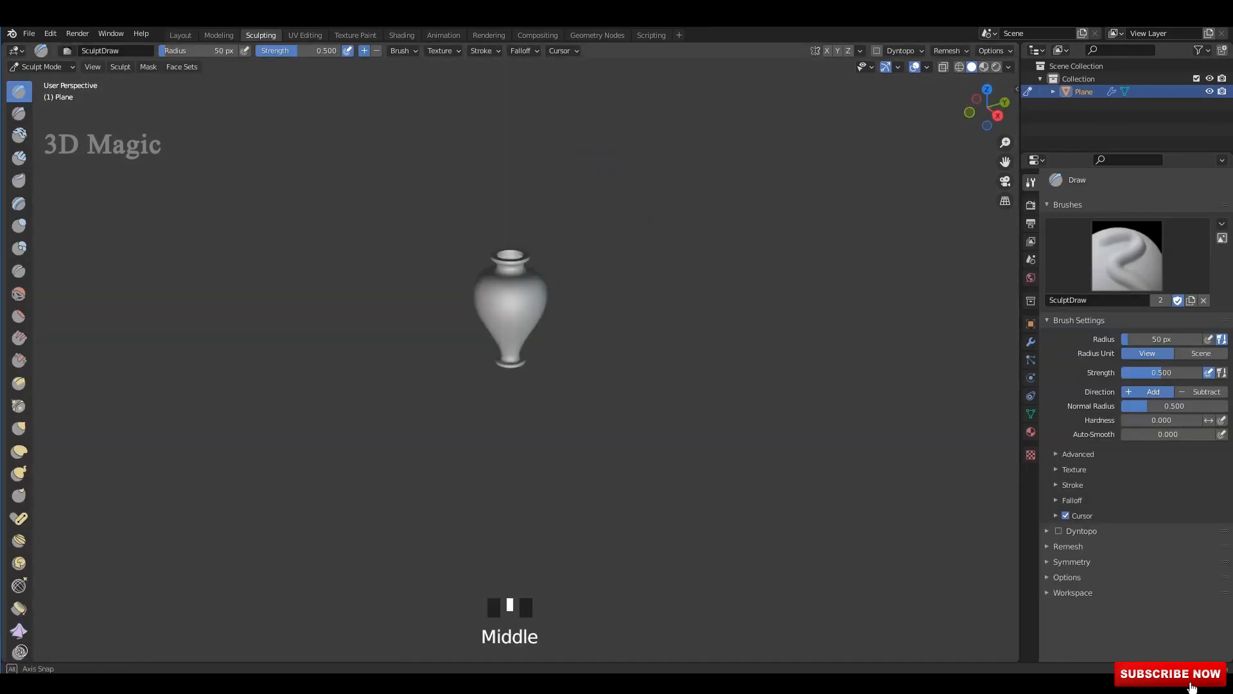
{"action": "scroll", "coordinate": [633, 220], "scroll_direction": "up", "scroll_amount": 4}
{"action": "middle_click_drag", "start_coordinate": [633, 221], "coordinate": [642, 193]}
{"action": "scroll", "coordinate": [510, 257], "scroll_direction": "up", "scroll_amount": 2}
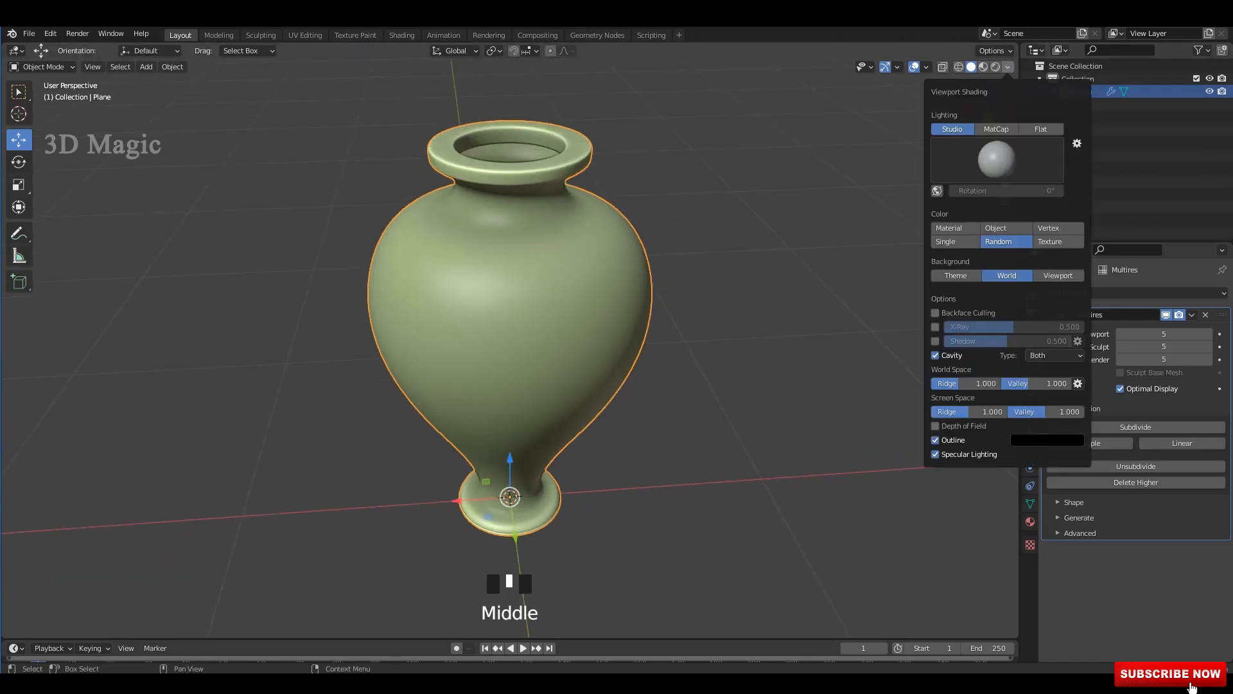
Recalculate the vase's normals to face outward and apply all of its transforms in the Layout workspace.
{"action": "mouse_move", "coordinate": [514, 321]}
{"action": "middle_mouse_down"}
{"action": "mouse_move", "coordinate": [514, 308]}
{"action": "mouse_move", "coordinate": [459, 340]}
{"action": "mouse_move", "coordinate": [475, 340]}
{"action": "middle_mouse_up"}
{"action": "key", "text": "Tab"}
{"action": "key", "text": "shift+n"}
{"action": "key", "text": "Tab"}
{"action": "key", "text": "ctrl+a"}
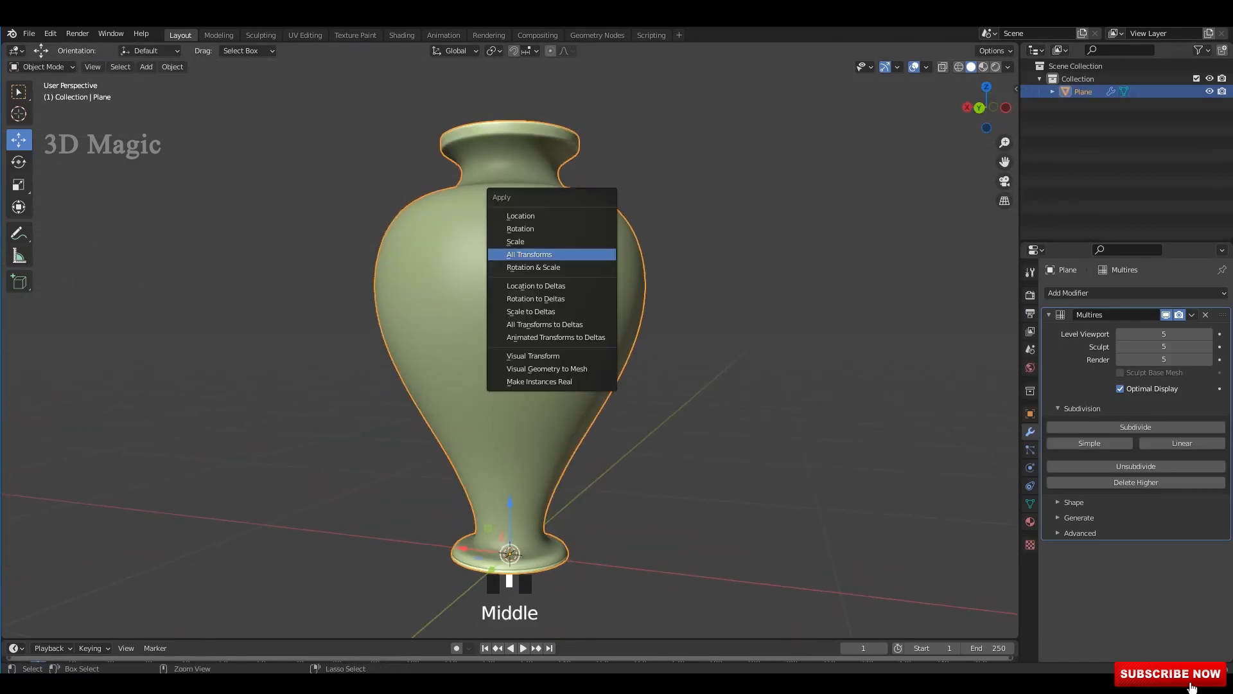
{"action": "left_click", "coordinate": [523, 253]}
In the Sculpting workspace, set the viewport shading color to Random and enable screen-space Cavity.
{"action": "left_click", "coordinate": [261, 35]}
{"action": "scroll", "coordinate": [623, 207], "scroll_direction": "down", "scroll_amount": 1}
{"action": "middle_click_drag", "start_coordinate": [616, 212], "coordinate": [623, 208], "text": "alt"}
{"action": "scroll", "coordinate": [623, 208], "scroll_direction": "up", "scroll_amount": 3}
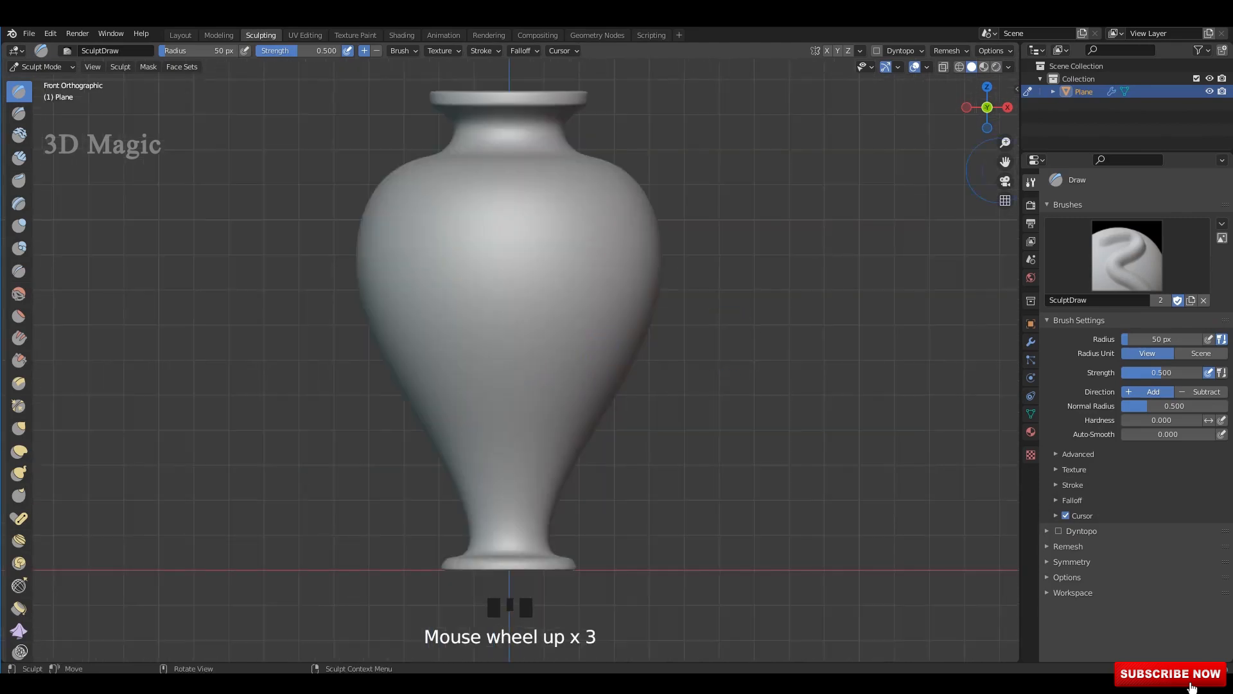
{"action": "left_click", "coordinate": [1008, 67]}
{"action": "left_click", "coordinate": [998, 227]}
{"action": "left_click", "coordinate": [935, 340]}
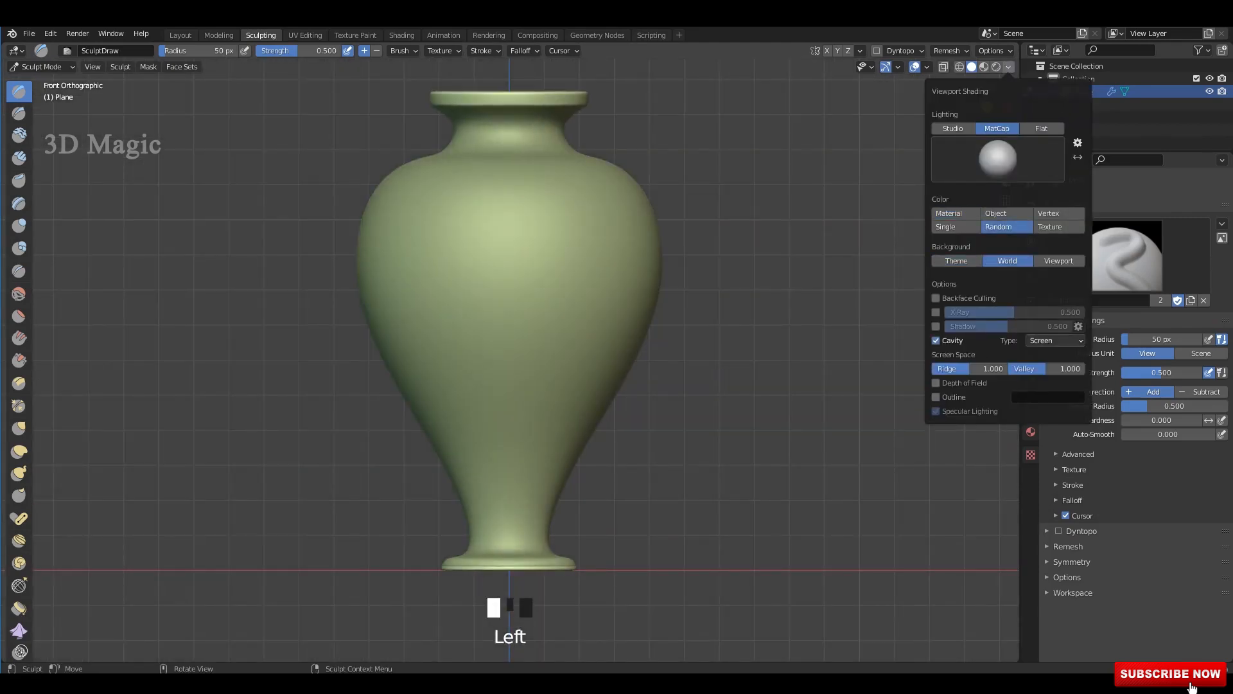
{"action": "left_click", "coordinate": [1056, 368]}
Widen the sculpt tool list to two columns and show the vase in front orthographic view.
{"action": "mouse_move", "coordinate": [706, 257]}
{"action": "middle_mouse_down"}
{"action": "mouse_move", "coordinate": [655, 227]}
{"action": "mouse_move", "coordinate": [628, 248]}
{"action": "mouse_move", "coordinate": [623, 276]}
{"action": "middle_mouse_up"}
{"action": "key", "text": "grave"}
{"action": "scroll", "coordinate": [623, 276], "scroll_direction": "down", "scroll_amount": 2}
{"action": "middle_click_drag", "start_coordinate": [623, 276], "coordinate": [630, 417], "text": "shift"}
{"action": "scroll", "coordinate": [650, 268], "scroll_direction": "up", "scroll_amount": 1}
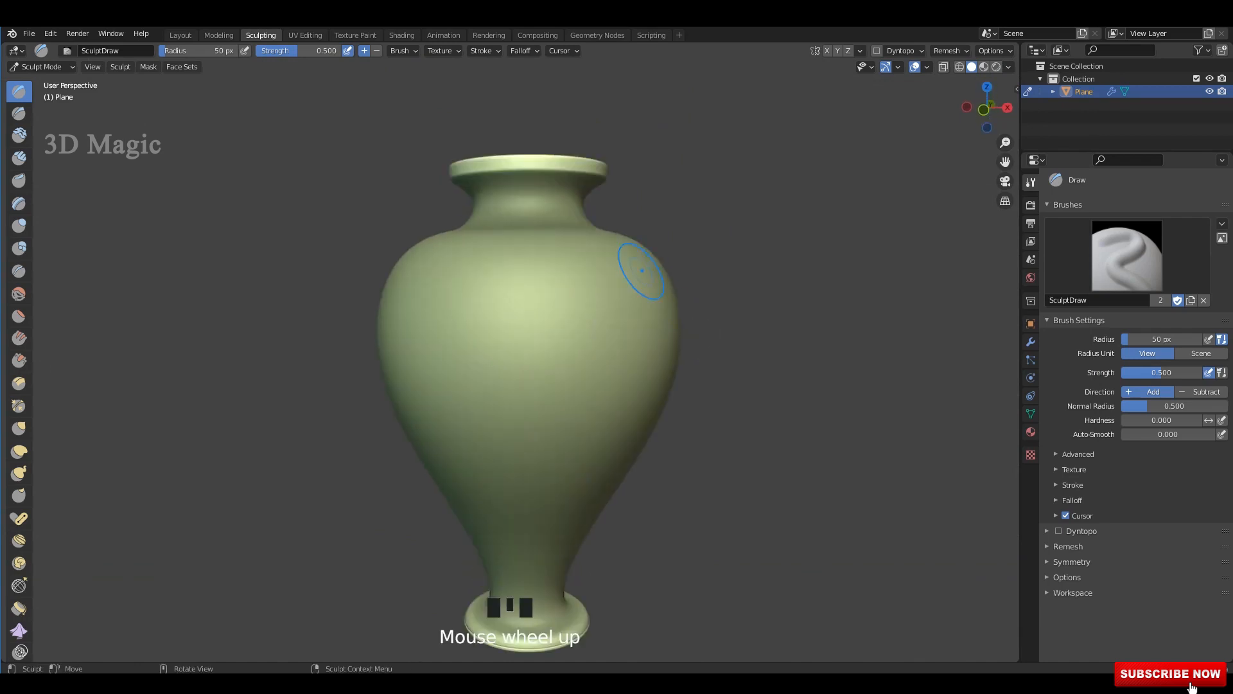
{"action": "middle_click_drag", "start_coordinate": [649, 267], "coordinate": [662, 257], "text": "shift"}
{"action": "left_click_drag", "start_coordinate": [34, 321], "coordinate": [59, 321]}
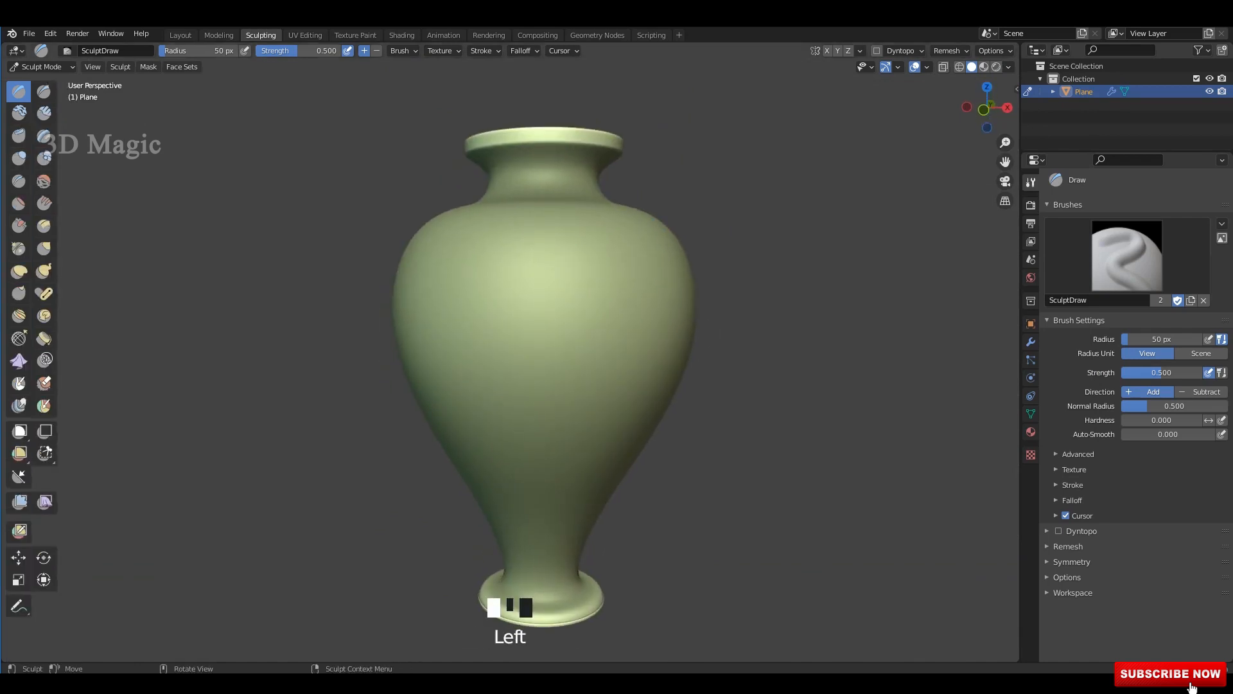
{"action": "middle_click_drag", "start_coordinate": [623, 306], "coordinate": [627, 287]}
{"action": "middle_click_drag", "start_coordinate": [633, 328], "coordinate": [617, 274], "text": "shift"}
{"action": "key", "text": "KP_3"}
{"action": "middle_click_drag", "start_coordinate": [493, 296], "coordinate": [569, 396], "text": "shift"}
{"action": "scroll", "coordinate": [592, 277], "scroll_direction": "up", "scroll_amount": 2}
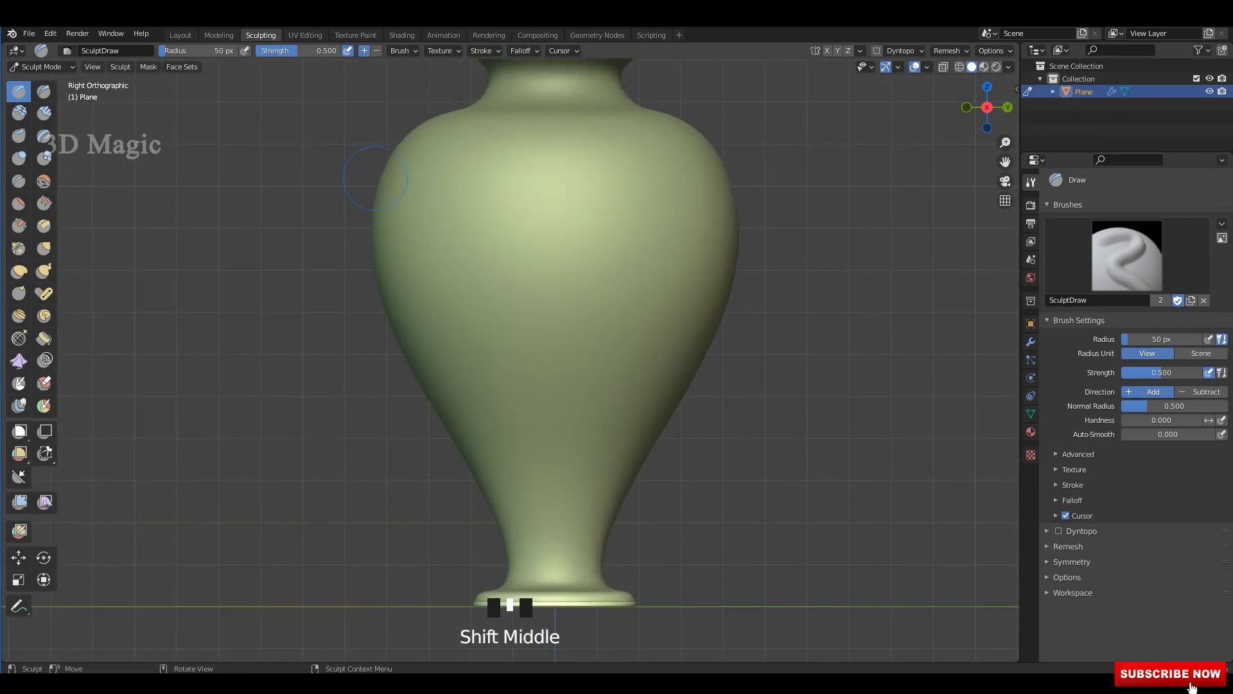
{"action": "key", "text": "KP_1"}
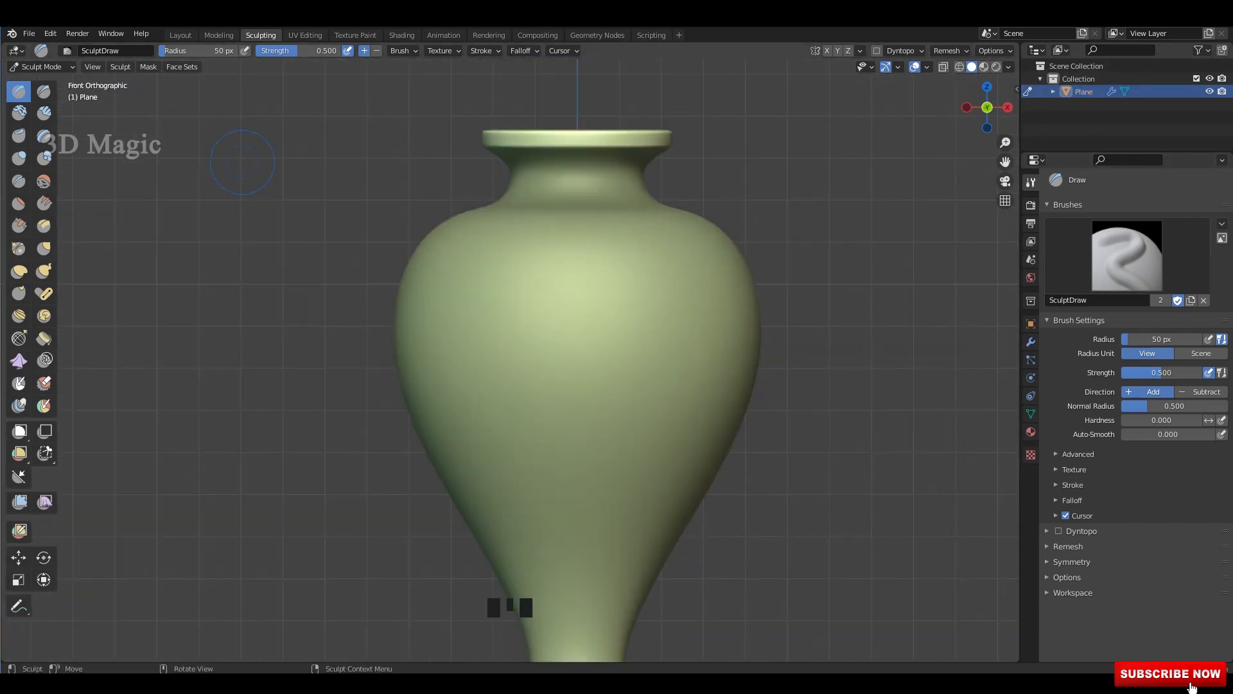
Try the Clay Strips brush A| Orb_Slash_clean on the middle of the vase's body.
{"action": "left_click", "coordinate": [1030, 205]}
{"action": "left_click", "coordinate": [1031, 182]}
{"action": "left_click", "coordinate": [1127, 255]}
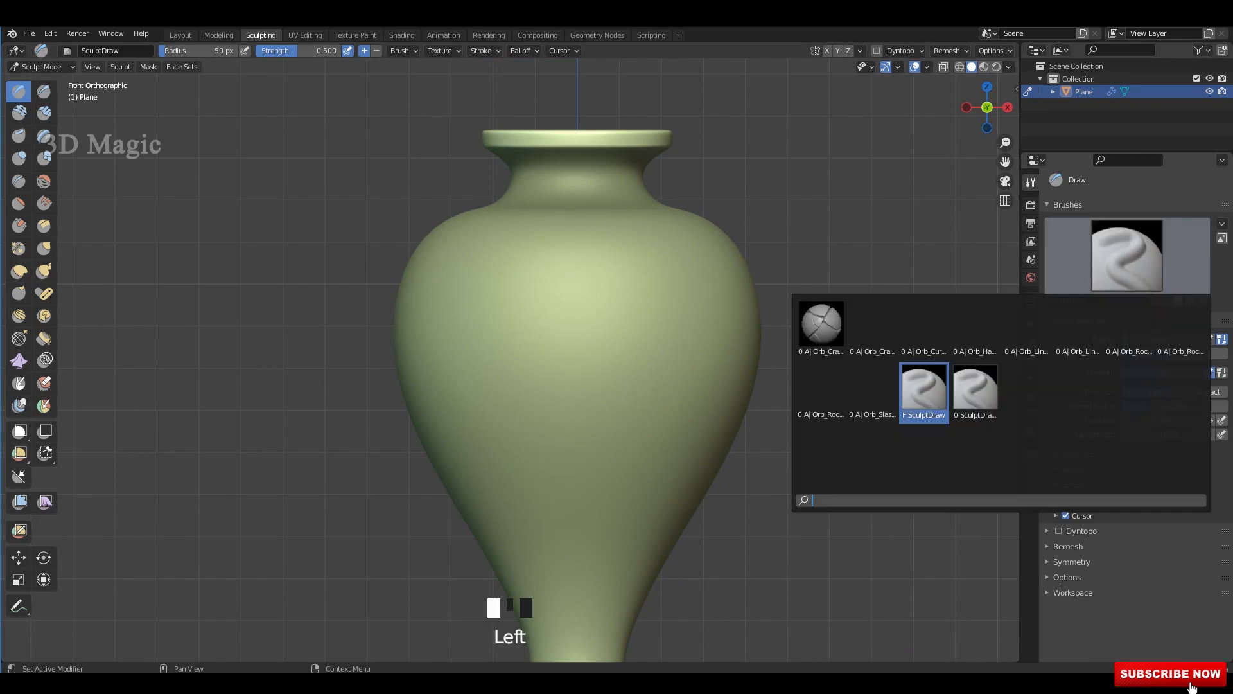
{"action": "left_click", "coordinate": [19, 136]}
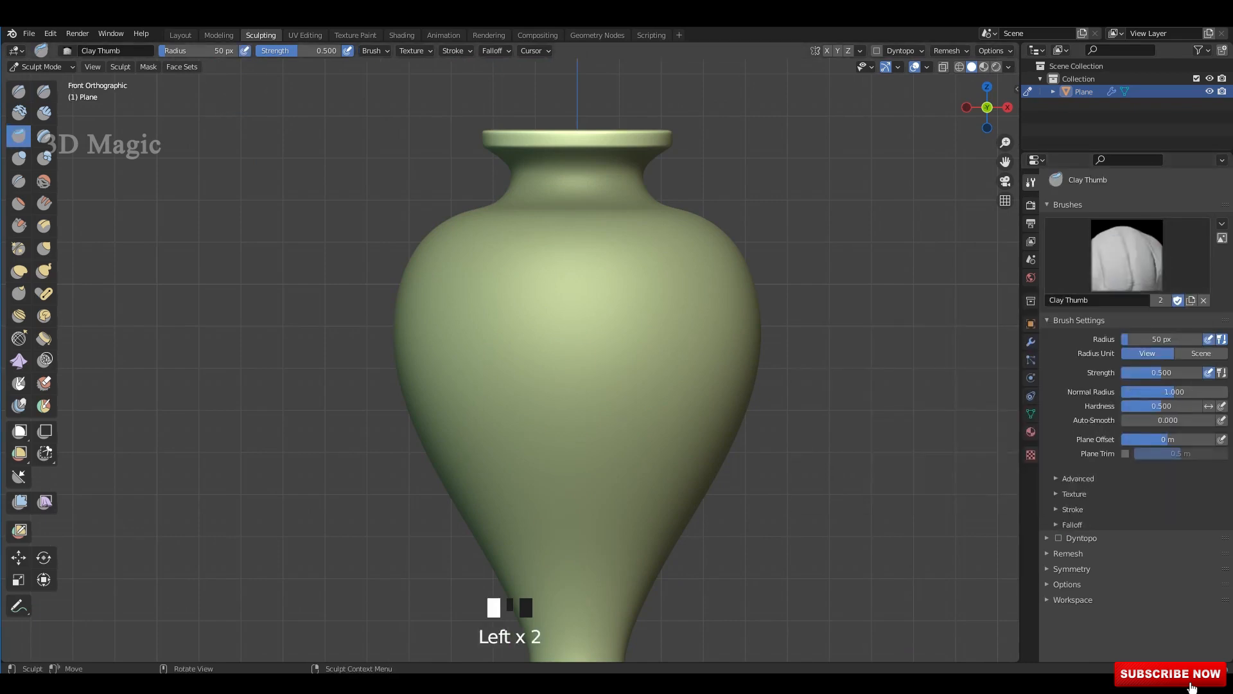
{"action": "left_click", "coordinate": [1127, 256]}
{"action": "left_click", "coordinate": [44, 114]}
{"action": "left_click", "coordinate": [1127, 256]}
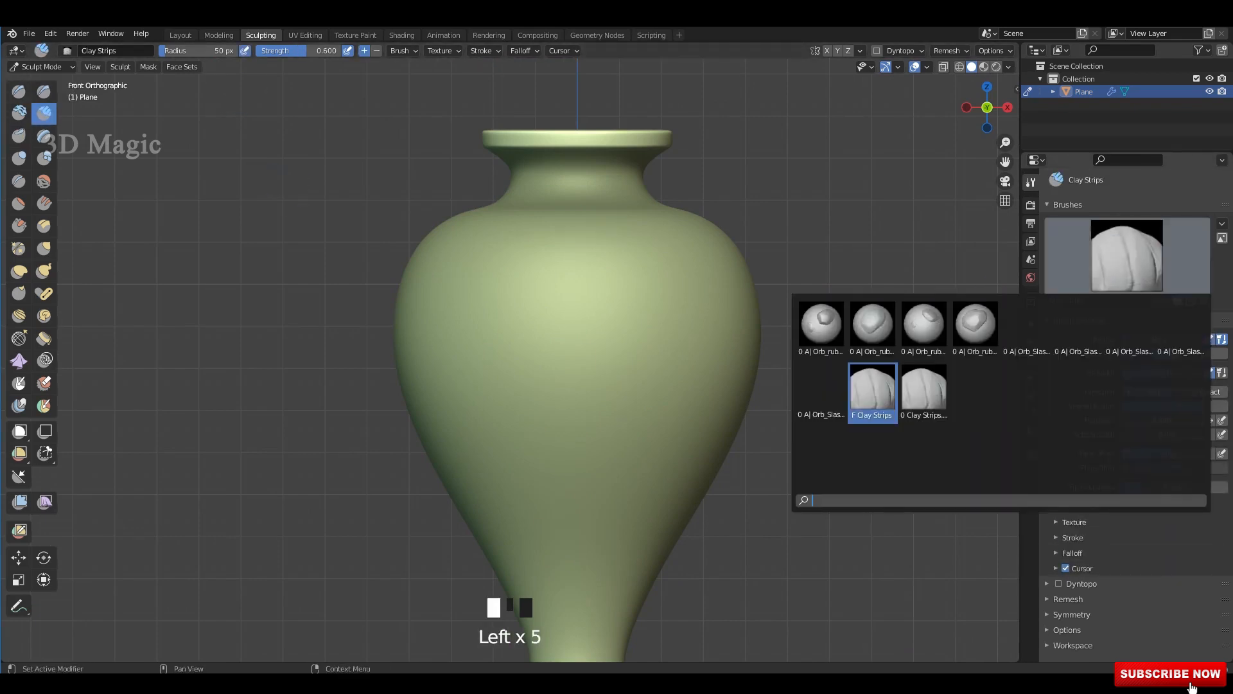
{"action": "left_click", "coordinate": [976, 325]}
{"action": "scroll", "coordinate": [611, 344], "scroll_direction": "up", "scroll_amount": 2}
{"action": "left_click", "coordinate": [617, 334]}
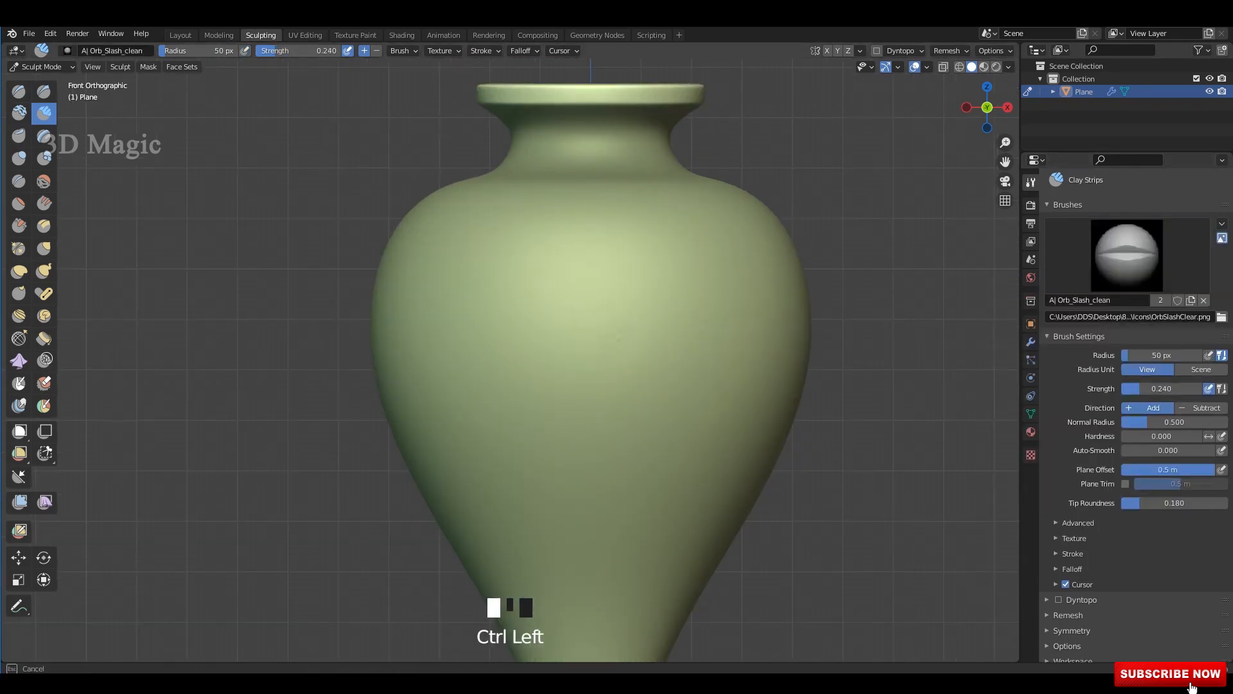
{"action": "left_click", "coordinate": [619, 331], "text": "shift"}
Switch to the Draw tool with the A| Orb_Line_Small brush and test a stroke on the body.
{"action": "left_click", "coordinate": [18, 91]}
{"action": "mouse_move", "coordinate": [741, 325]}
{"action": "middle_mouse_down", "text": "shift"}
{"action": "mouse_move", "coordinate": [714, 325]}
{"action": "mouse_move", "coordinate": [727, 324]}
{"action": "middle_mouse_up", "text": "shift"}
{"action": "left_click", "coordinate": [1127, 256]}
{"action": "left_click", "coordinate": [1076, 319]}
{"action": "left_click_drag", "start_coordinate": [632, 336], "coordinate": [637, 465], "text": "ctrl"}
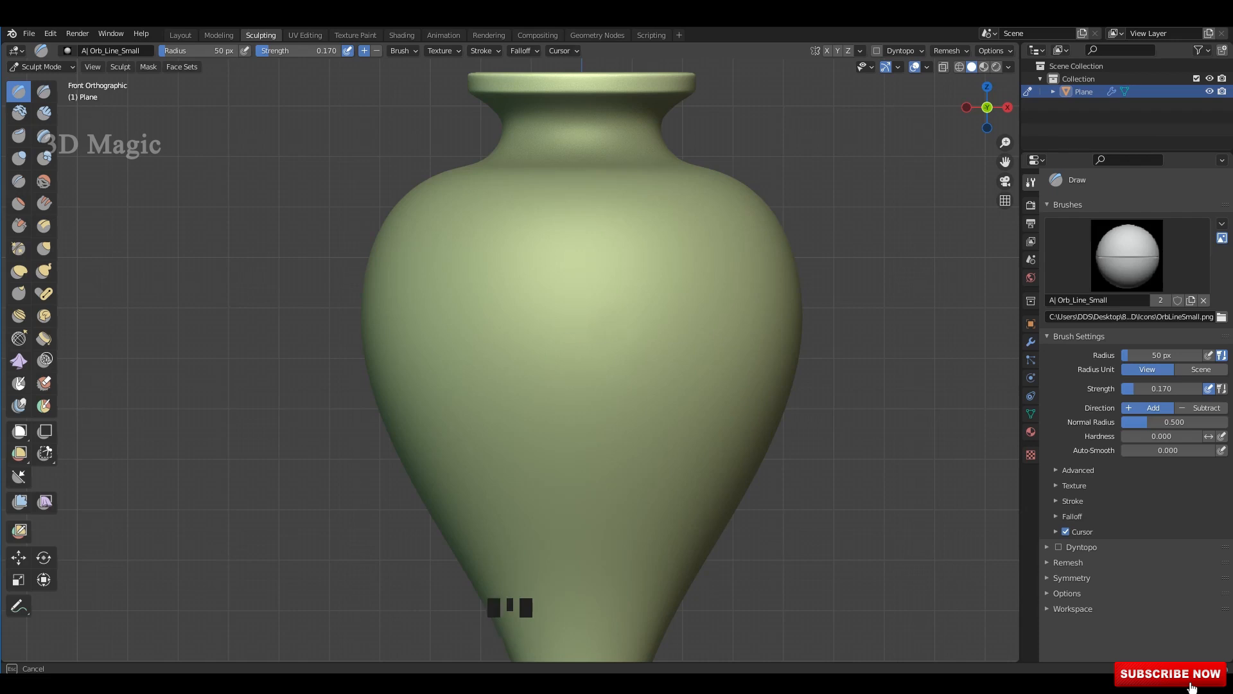
{"action": "scroll", "coordinate": [773, 422], "scroll_direction": "down", "scroll_amount": 2}
{"action": "middle_click_drag", "start_coordinate": [774, 421], "coordinate": [786, 341], "text": "shift"}
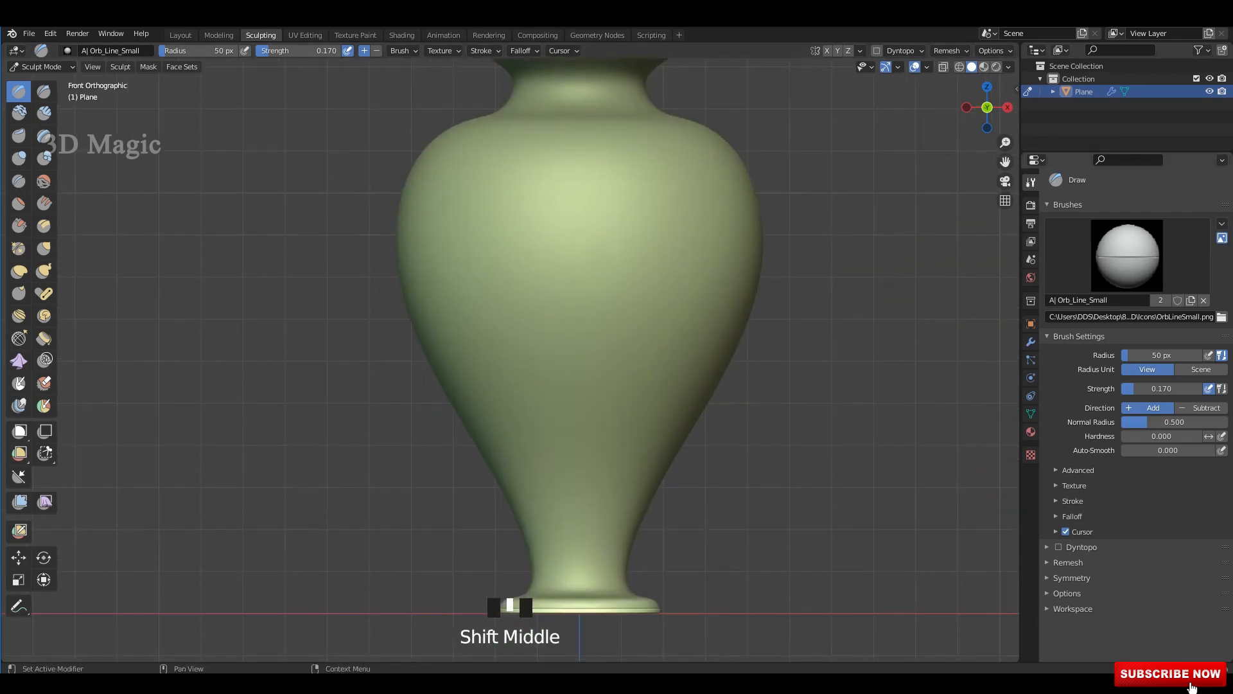
Show the brush's Stroke and Symmetry settings and set the Z radial symmetry to 8.
{"action": "left_click", "coordinate": [1030, 205]}
{"action": "left_click", "coordinate": [1031, 182]}
{"action": "left_click", "coordinate": [1072, 501]}
{"action": "scroll", "coordinate": [1086, 546], "scroll_direction": "down", "scroll_amount": 2}
{"action": "left_click", "coordinate": [1072, 624]}
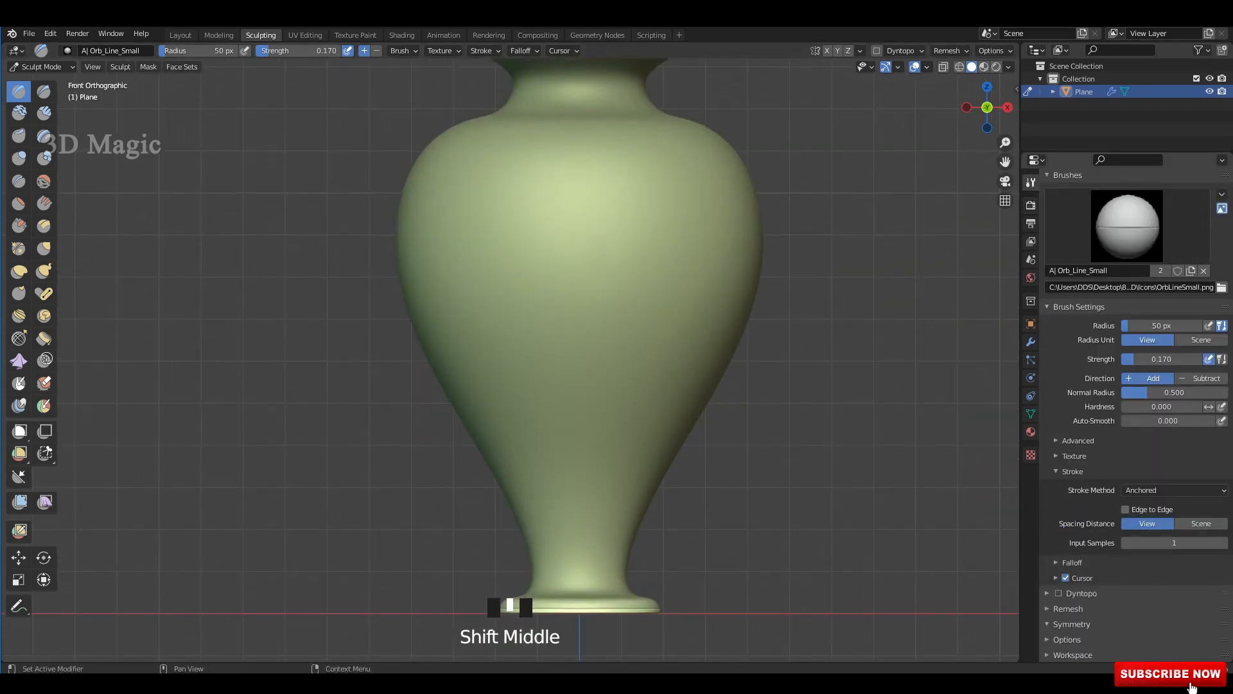
{"action": "scroll", "coordinate": [1135, 415], "scroll_direction": "down", "scroll_amount": 5}
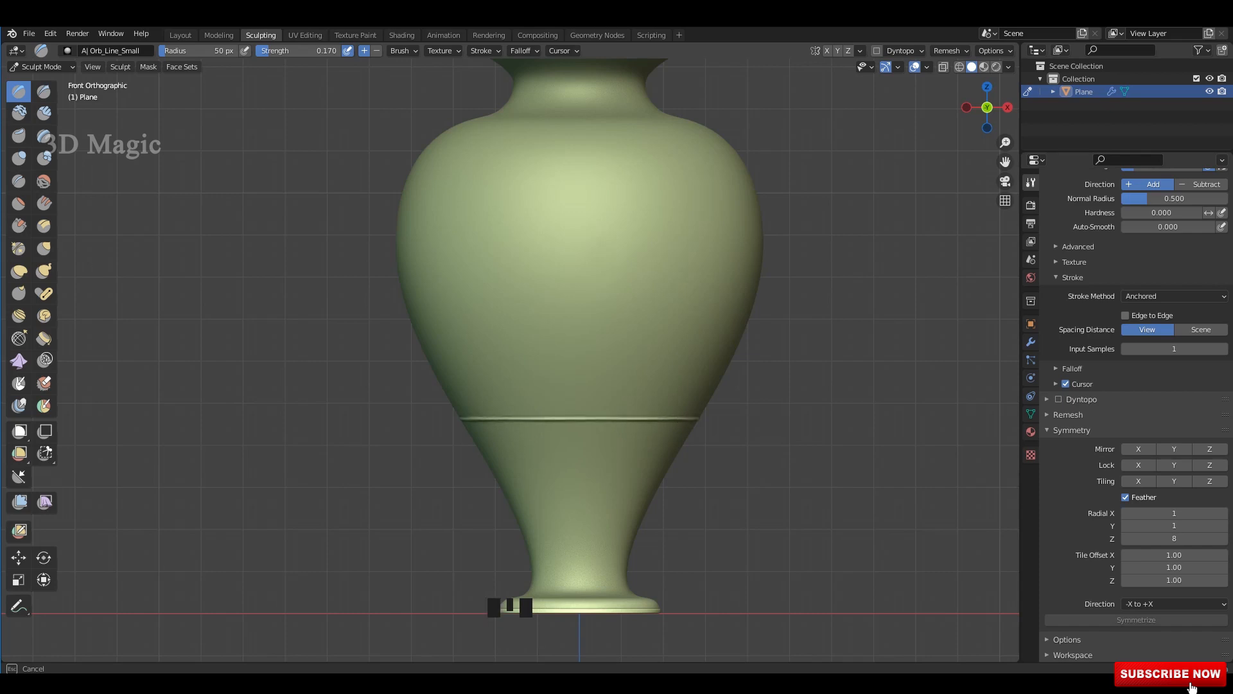
Undo the trial ring sculpted around the vase's lower body.
{"action": "scroll", "coordinate": [711, 463], "scroll_direction": "up", "scroll_amount": 2}
{"action": "mouse_move", "coordinate": [710, 463]}
{"action": "middle_mouse_down", "text": "shift"}
{"action": "mouse_move", "coordinate": [666, 379]}
{"action": "mouse_move", "coordinate": [611, 426]}
{"action": "mouse_move", "coordinate": [603, 344]}
{"action": "mouse_move", "coordinate": [604, 435]}
{"action": "mouse_move", "coordinate": [584, 433]}
{"action": "middle_mouse_up", "text": "shift"}
{"action": "scroll", "coordinate": [683, 421], "scroll_direction": "down", "scroll_amount": 4}
{"action": "key", "text": "ctrl+z"}
Sculpt two rings around the narrow stem just above the vase's foot.
{"action": "scroll", "coordinate": [647, 405], "scroll_direction": "up", "scroll_amount": 2}
{"action": "scroll", "coordinate": [628, 390], "scroll_direction": "up", "scroll_amount": 2}
{"action": "scroll", "coordinate": [572, 433], "scroll_direction": "up", "scroll_amount": 1}
{"action": "left_click_drag", "start_coordinate": [586, 409], "coordinate": [586, 410], "text": "ctrl"}
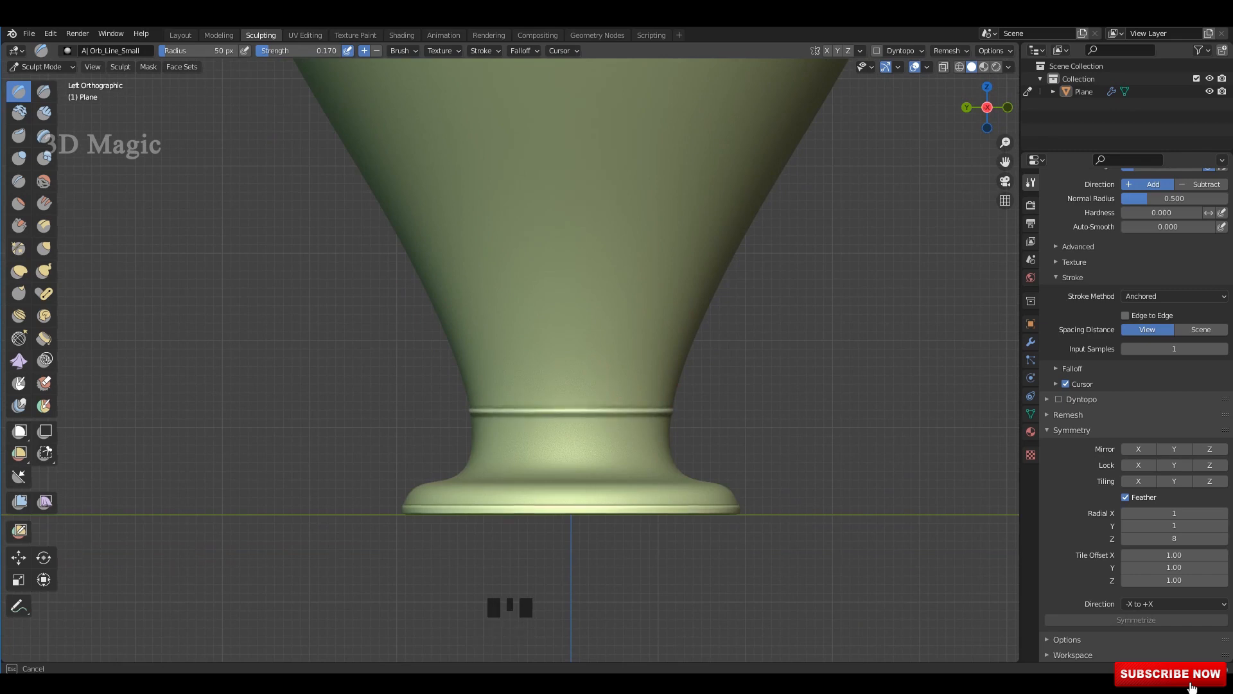
{"action": "middle_click_drag", "start_coordinate": [546, 342], "coordinate": [573, 342], "text": "shift"}
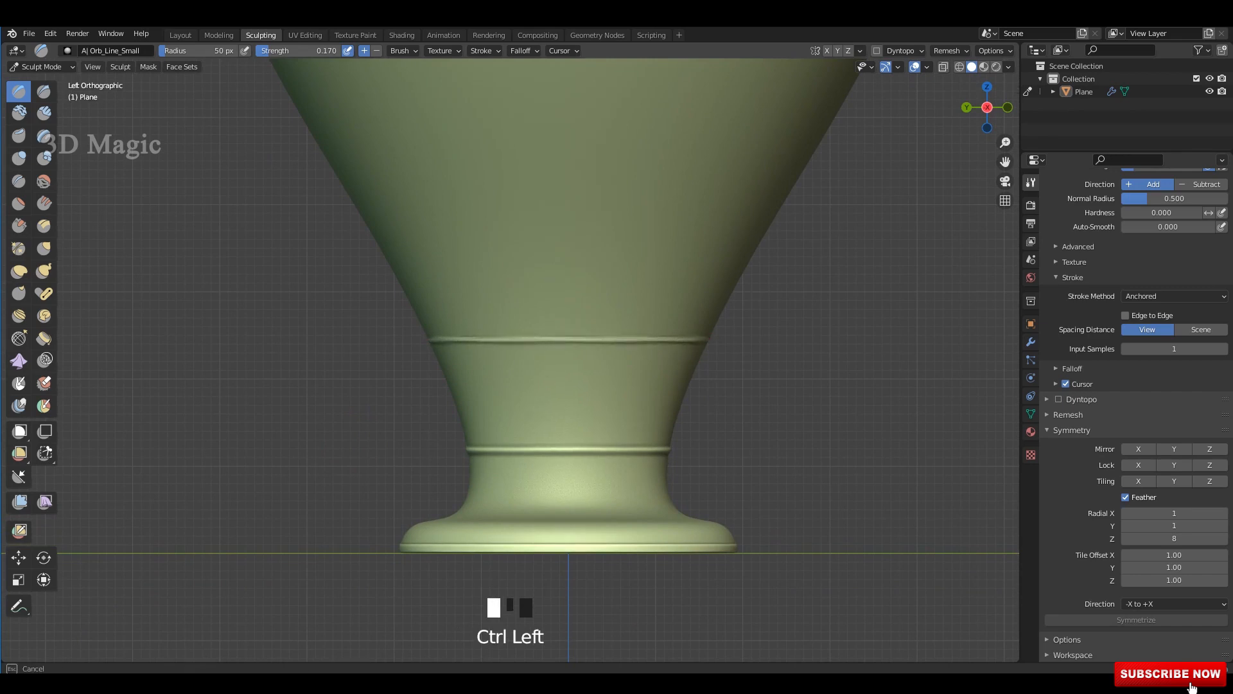
{"action": "left_click_drag", "start_coordinate": [569, 340], "coordinate": [568, 345], "text": "ctrl"}
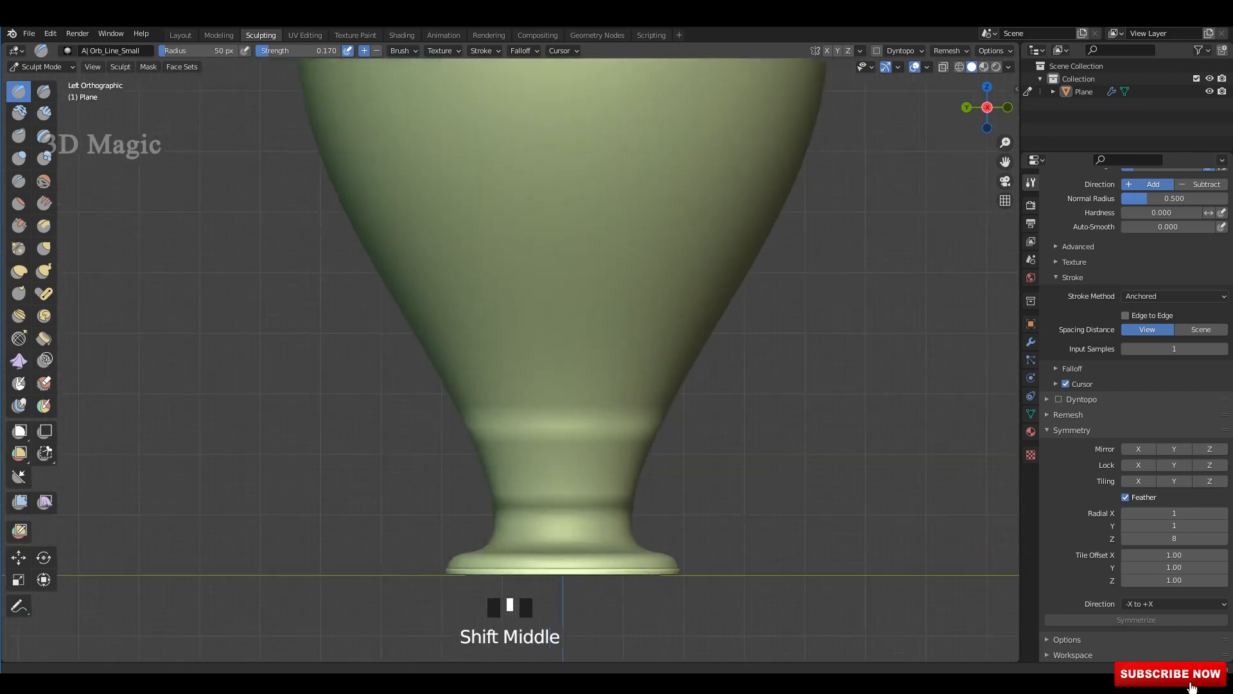
Set the brush strength to 0.236 and sculpt a ring around the middle of the vase's body.
{"action": "middle_click_drag", "start_coordinate": [627, 338], "coordinate": [635, 359], "text": "shift"}
{"action": "scroll", "coordinate": [635, 359], "scroll_direction": "down", "scroll_amount": 2}
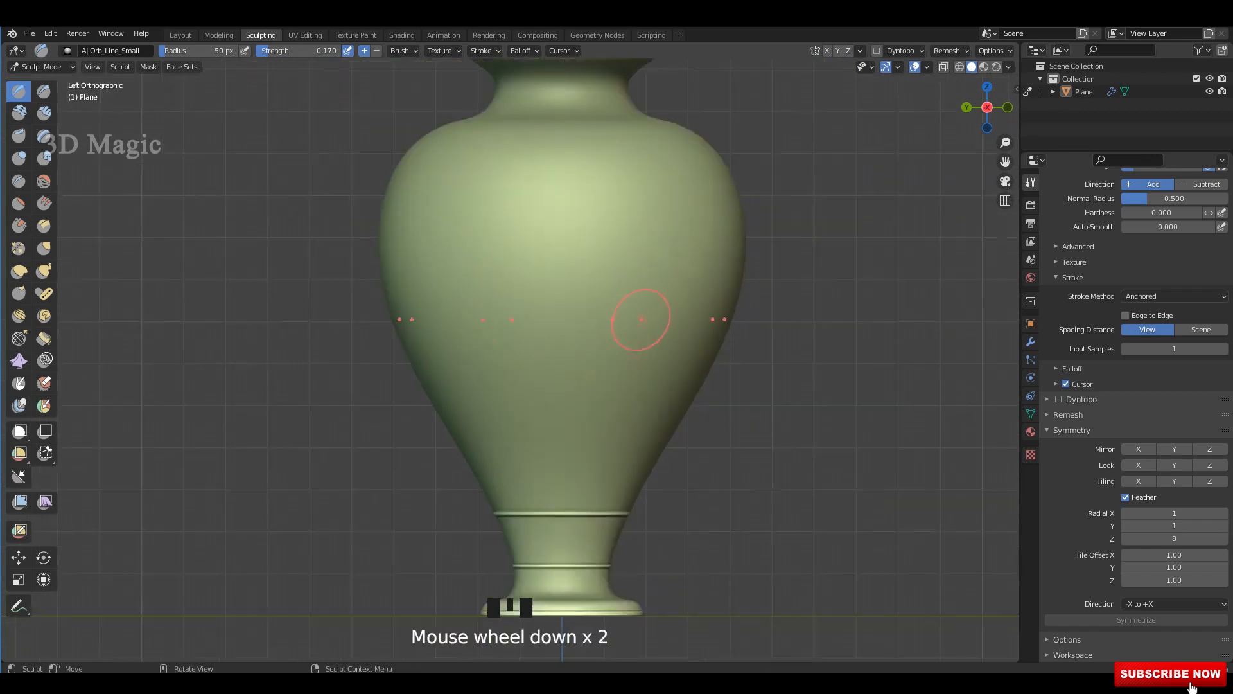
{"action": "scroll", "coordinate": [639, 311], "scroll_direction": "up", "scroll_amount": 2}
{"action": "middle_click", "coordinate": [627, 325], "text": "shift"}
{"action": "key", "text": "shift+f"}
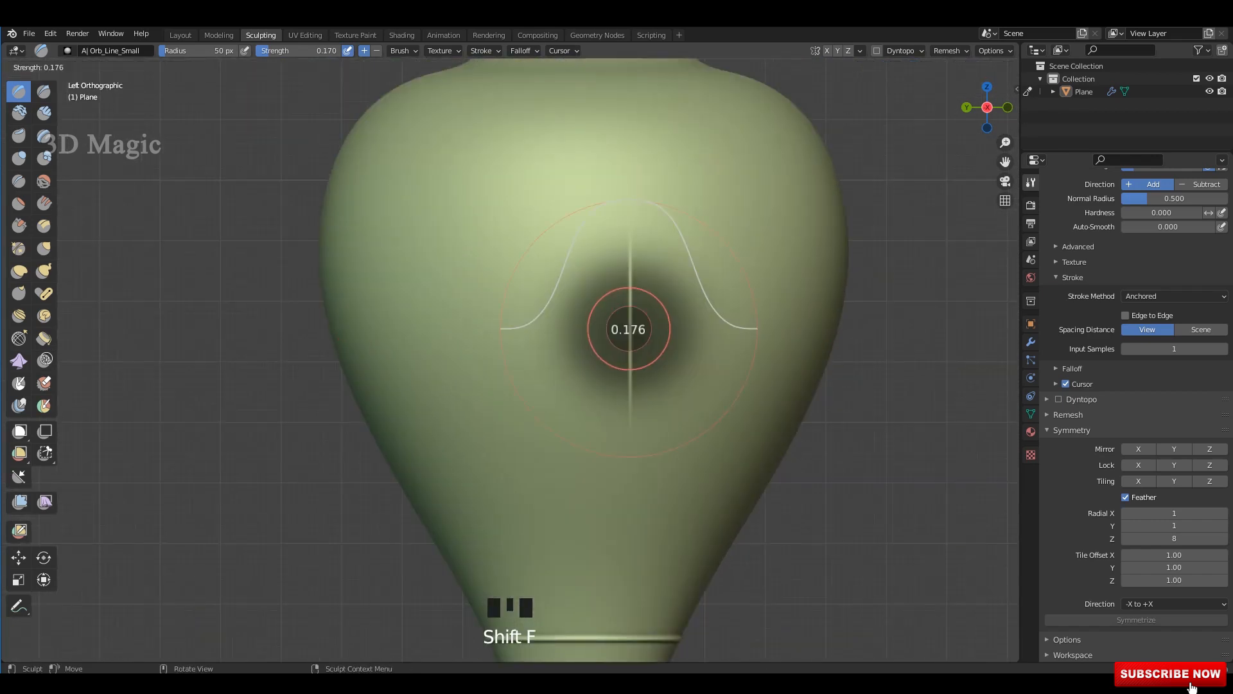
{"action": "left_click", "coordinate": [632, 336]}
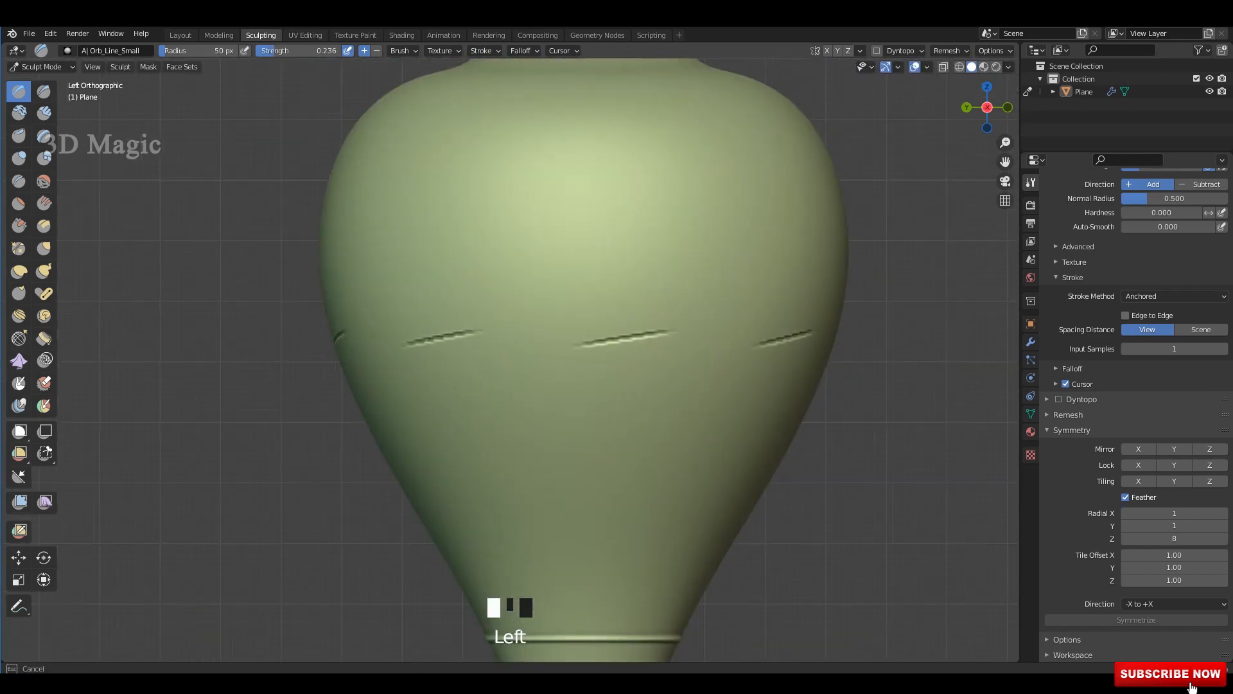
{"action": "left_click_drag", "start_coordinate": [678, 329], "coordinate": [724, 339]}
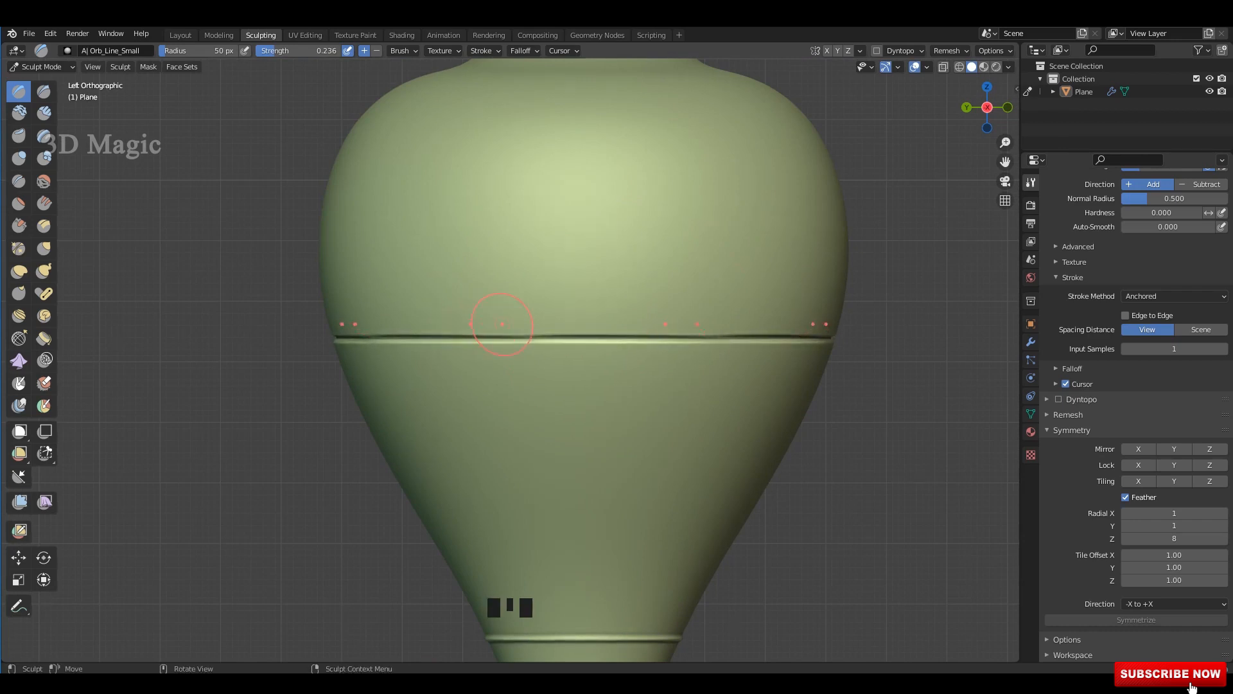
Set the Z radial symmetry to 12 after testing another stroke above the mid-body ring.
{"action": "mouse_move", "coordinate": [522, 326]}
{"action": "left_mouse_down", "text": "ctrl"}
{"action": "mouse_move", "coordinate": [553, 330]}
{"action": "mouse_move", "coordinate": [538, 329]}
{"action": "left_mouse_up", "text": "ctrl"}
{"action": "scroll", "coordinate": [1174, 465], "scroll_direction": "up", "scroll_amount": 4}
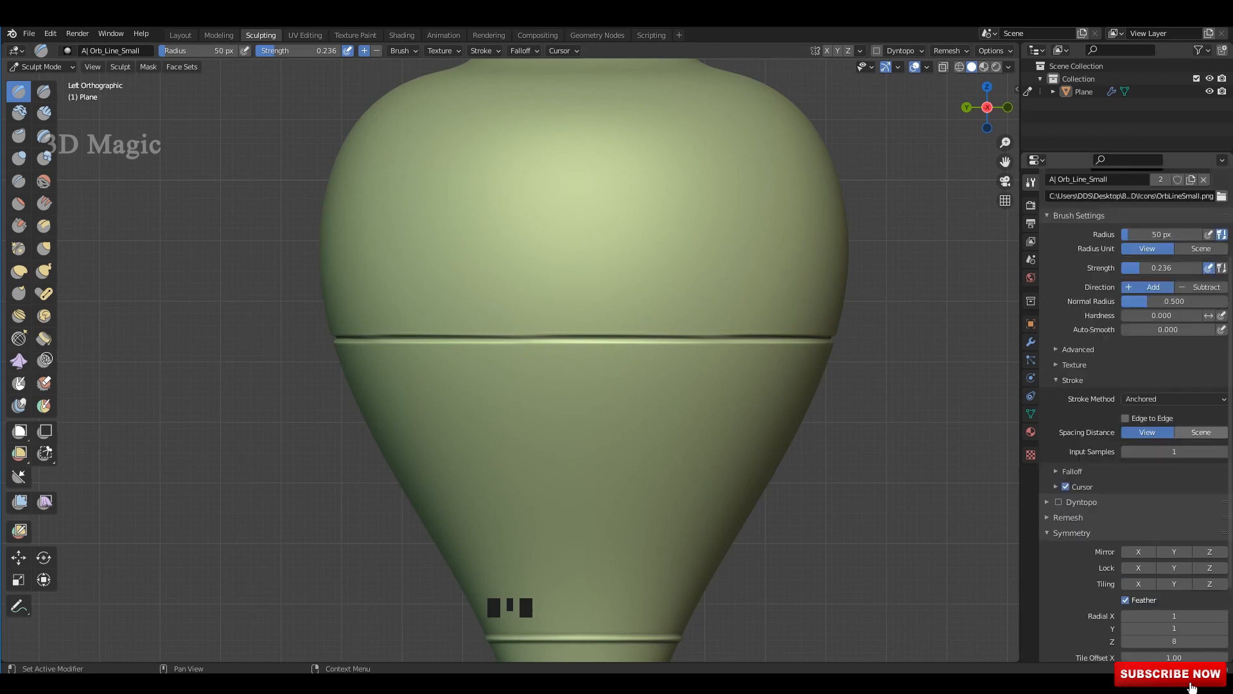
{"action": "scroll", "coordinate": [1174, 465], "scroll_direction": "down", "scroll_amount": 4}
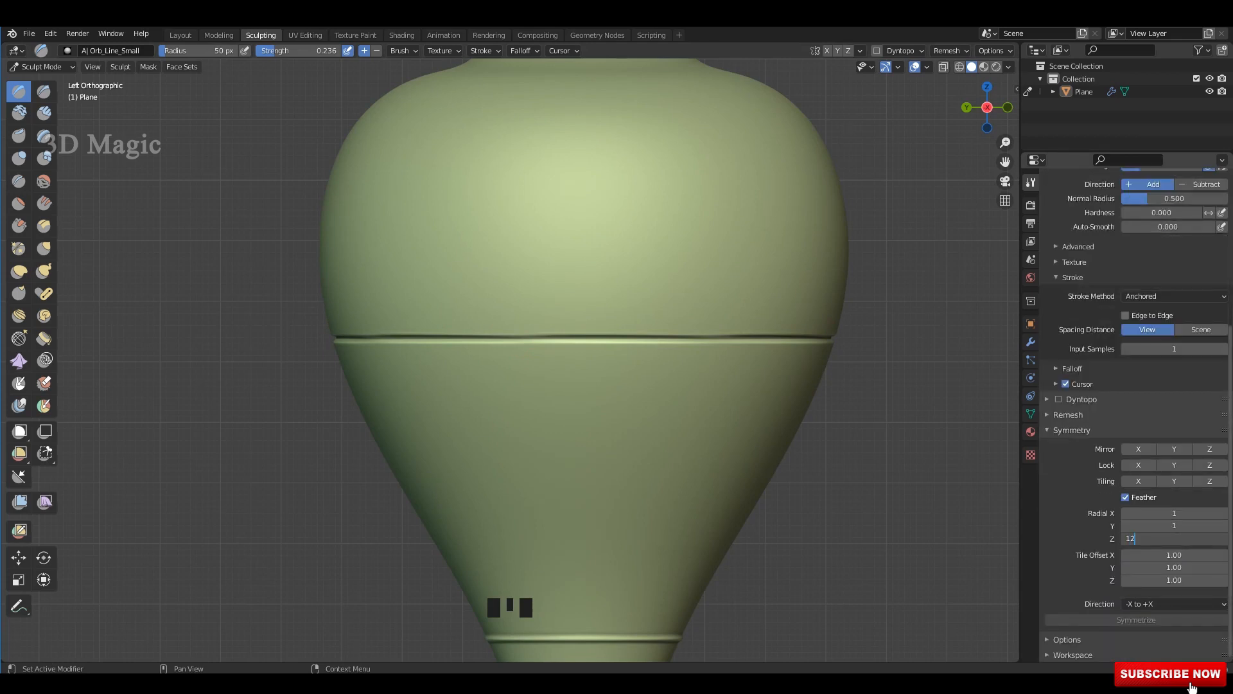
{"action": "key", "text": "Return"}
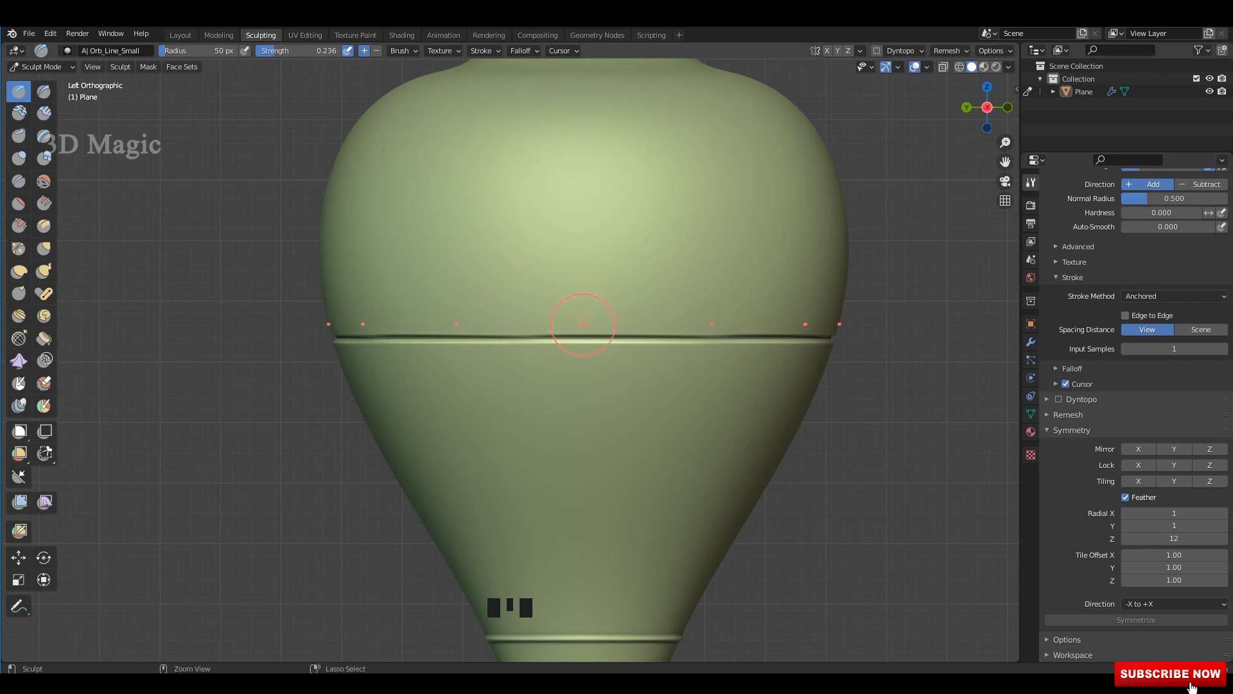
Sculpt one more ring directly above and another directly below the mid-body ring.
{"action": "left_click_drag", "start_coordinate": [571, 327], "coordinate": [697, 327], "text": "ctrl"}
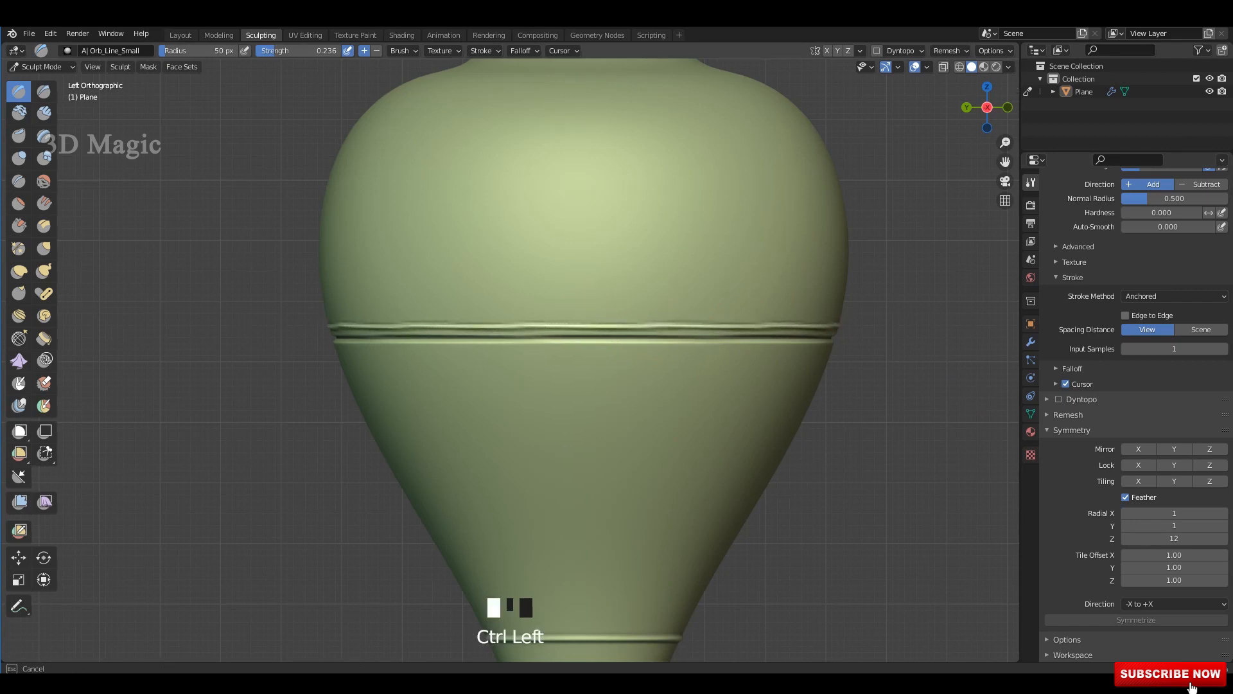
{"action": "scroll", "coordinate": [503, 379], "scroll_direction": "up", "scroll_amount": 2}
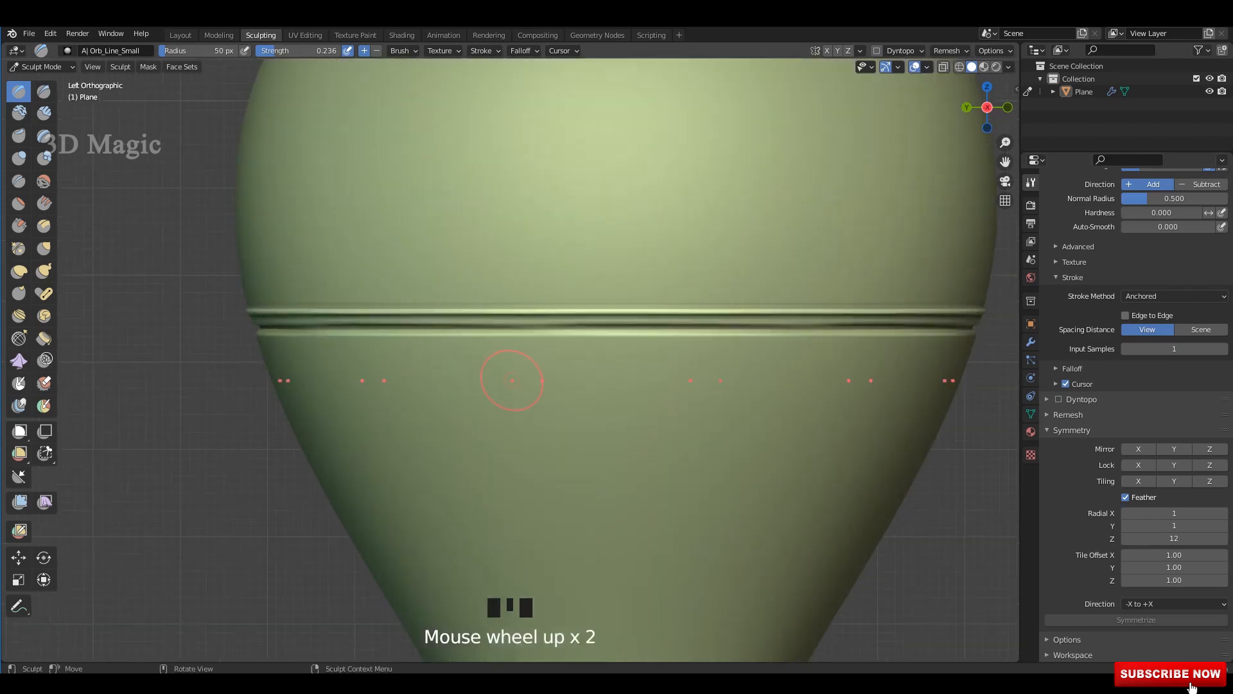
{"action": "middle_click_drag", "start_coordinate": [504, 380], "coordinate": [521, 337], "text": "shift"}
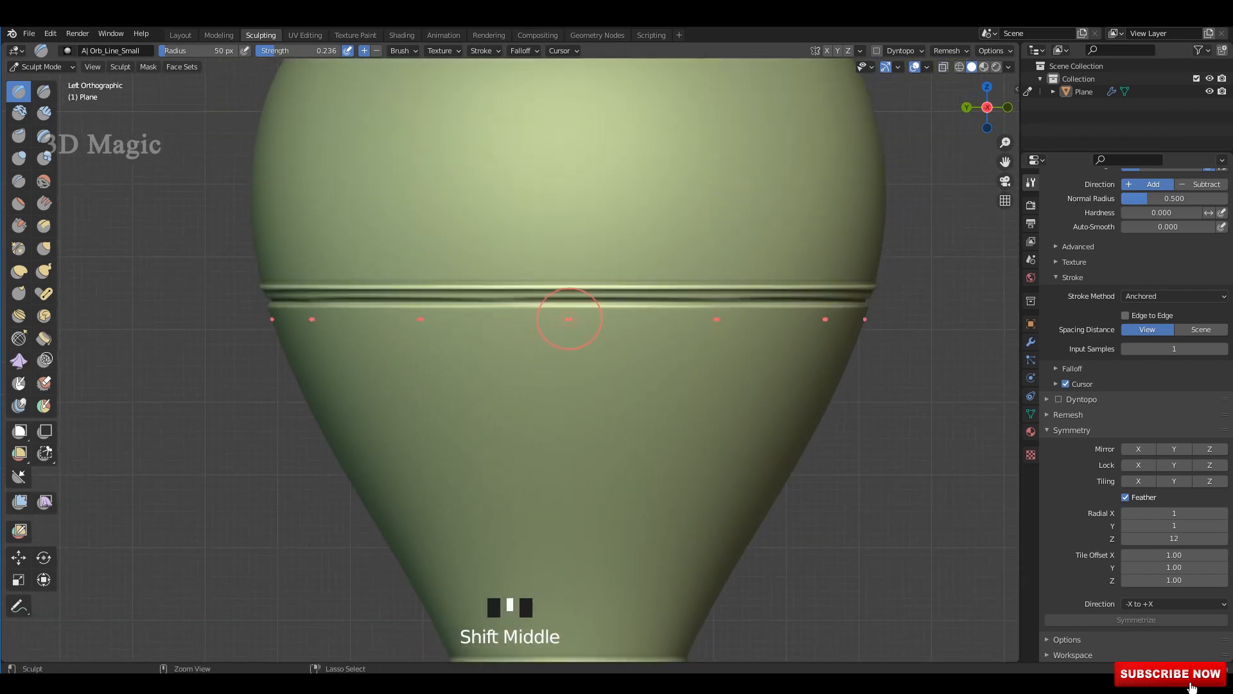
{"action": "left_click_drag", "start_coordinate": [596, 313], "coordinate": [668, 320], "text": "ctrl"}
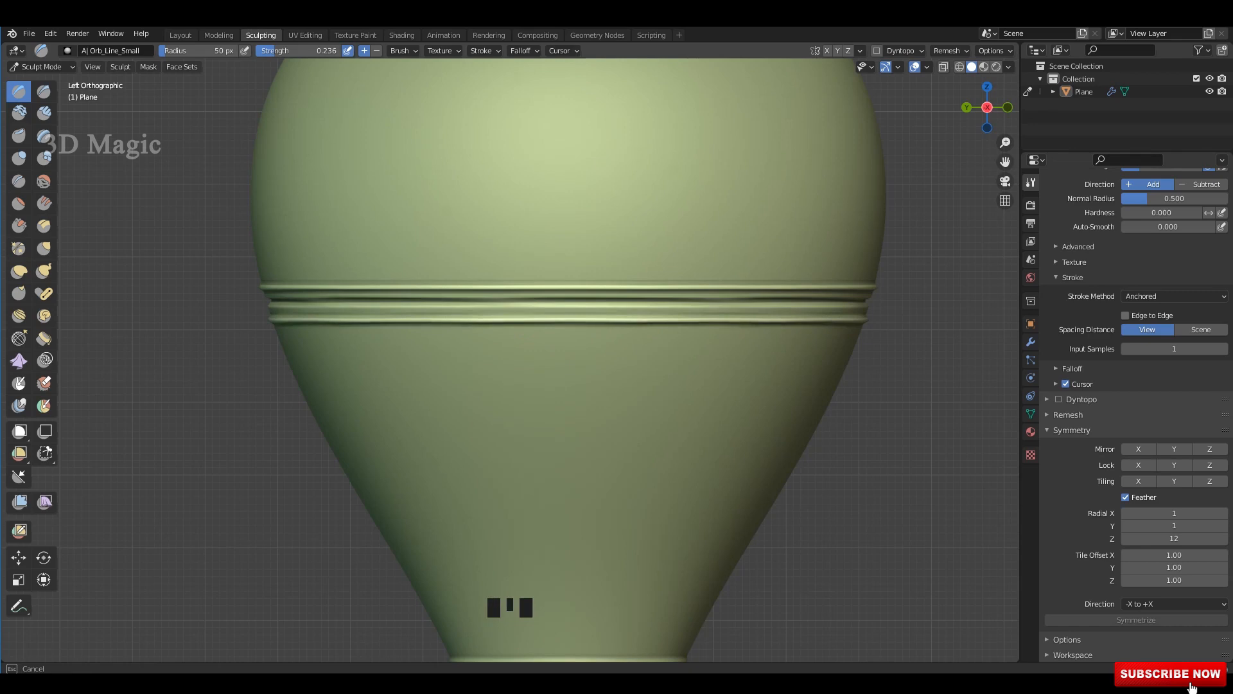
Sculpt two spaced rings around the vase's shoulder below the neck.
{"action": "scroll", "coordinate": [543, 318], "scroll_direction": "down", "scroll_amount": 4}
{"action": "middle_click_drag", "start_coordinate": [543, 318], "coordinate": [546, 364], "text": "shift"}
{"action": "scroll", "coordinate": [633, 302], "scroll_direction": "up", "scroll_amount": 1, "text": "shift"}
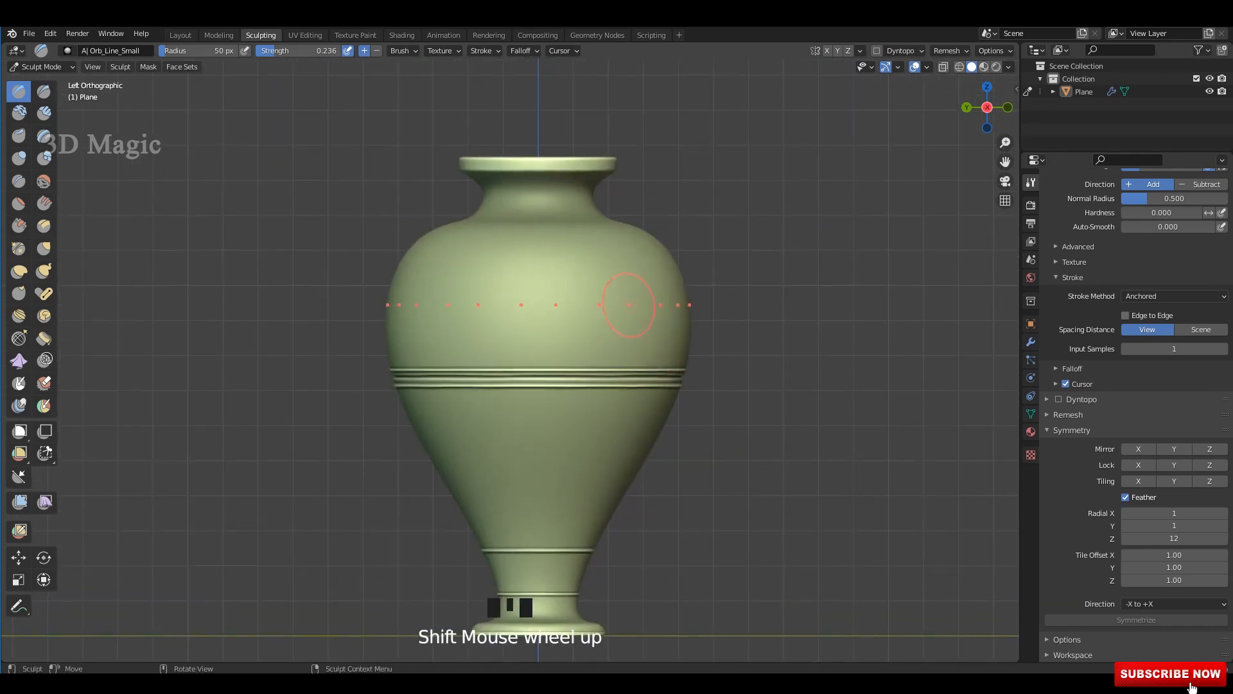
{"action": "middle_click_drag", "start_coordinate": [634, 303], "coordinate": [626, 361], "text": "shift"}
{"action": "scroll", "coordinate": [598, 358], "scroll_direction": "up", "scroll_amount": 2}
{"action": "scroll", "coordinate": [595, 327], "scroll_direction": "up", "scroll_amount": 1}
{"action": "scroll", "coordinate": [573, 325], "scroll_direction": "up", "scroll_amount": 1}
{"action": "middle_click_drag", "start_coordinate": [572, 325], "coordinate": [572, 364], "text": "shift"}
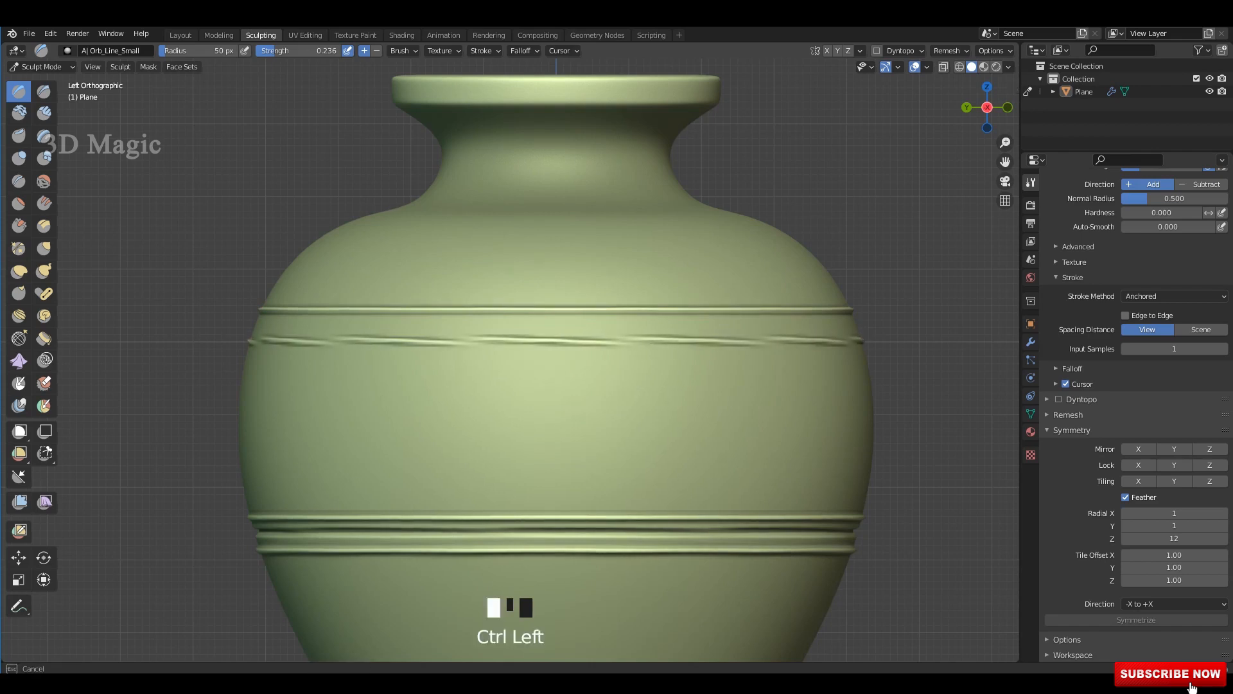
{"action": "left_click_drag", "start_coordinate": [624, 345], "coordinate": [636, 343], "text": "ctrl"}
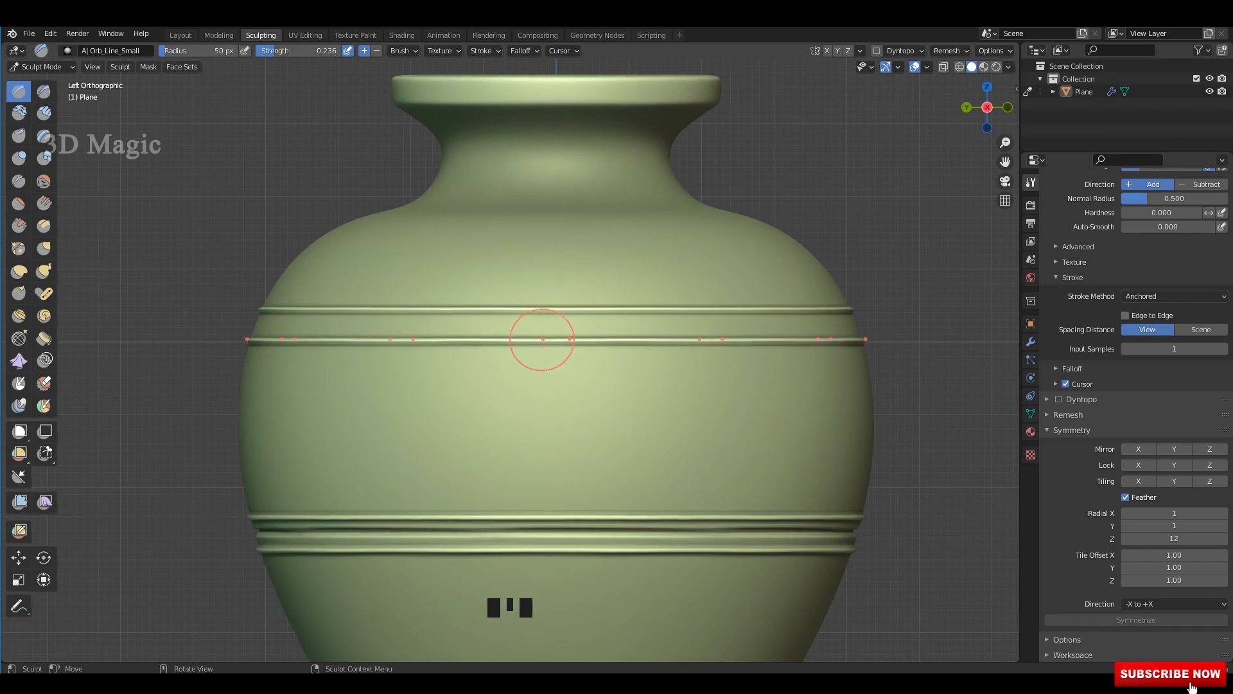
Sculpt a ring midway between the two spaced rings around the vase's shoulder.
{"action": "left_click_drag", "start_coordinate": [557, 328], "coordinate": [578, 329]}
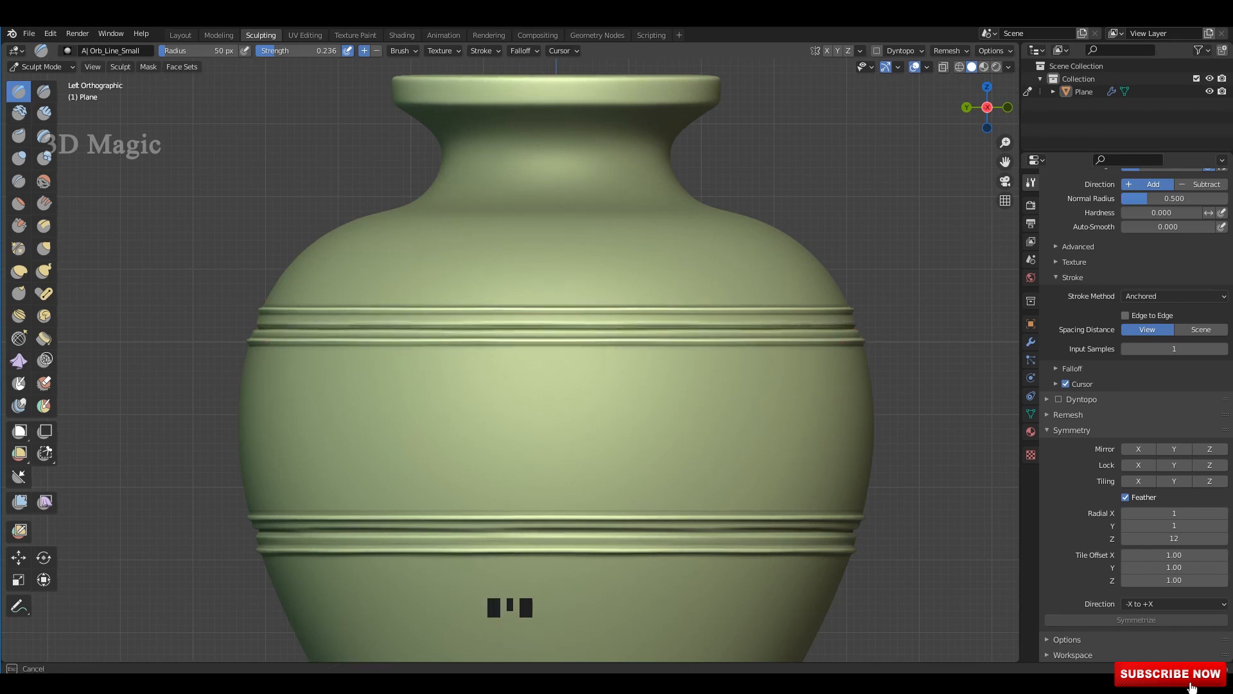
{"action": "middle_click_drag", "start_coordinate": [732, 330], "coordinate": [650, 297]}
{"action": "scroll", "coordinate": [721, 350], "scroll_direction": "down", "scroll_amount": 2}
{"action": "scroll", "coordinate": [650, 298], "scroll_direction": "up", "scroll_amount": 1}
{"action": "scroll", "coordinate": [628, 402], "scroll_direction": "up", "scroll_amount": 2, "text": "shift"}
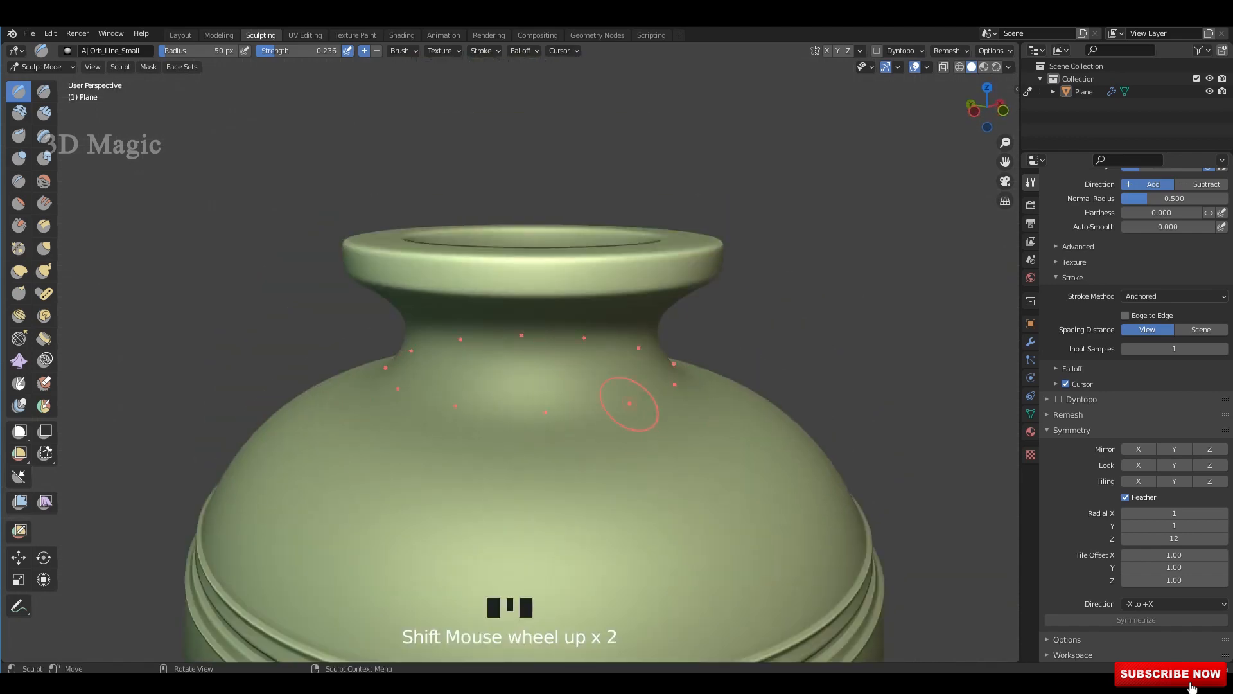
Try to sculpt a ring around the base of the vase's neck.
{"action": "middle_click_drag", "start_coordinate": [628, 402], "coordinate": [620, 370], "text": "shift"}
{"action": "middle_click_drag", "start_coordinate": [564, 414], "coordinate": [551, 388], "text": "shift"}
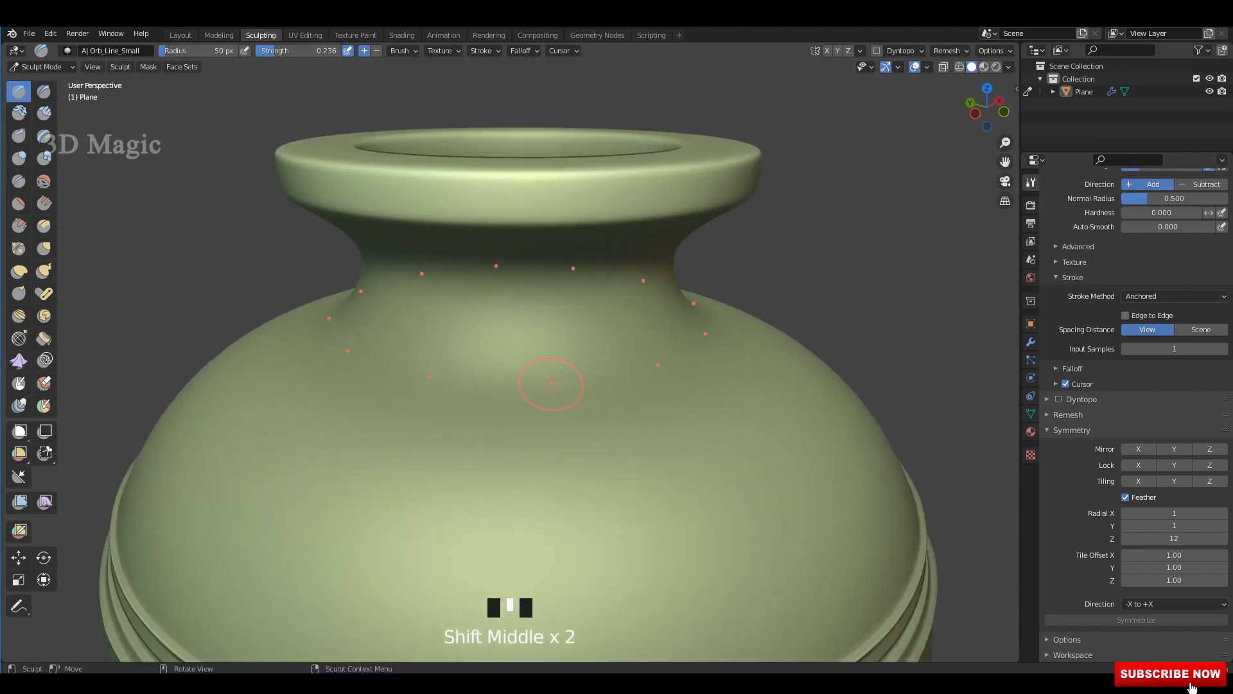
{"action": "left_click_drag", "start_coordinate": [552, 360], "coordinate": [626, 365]}
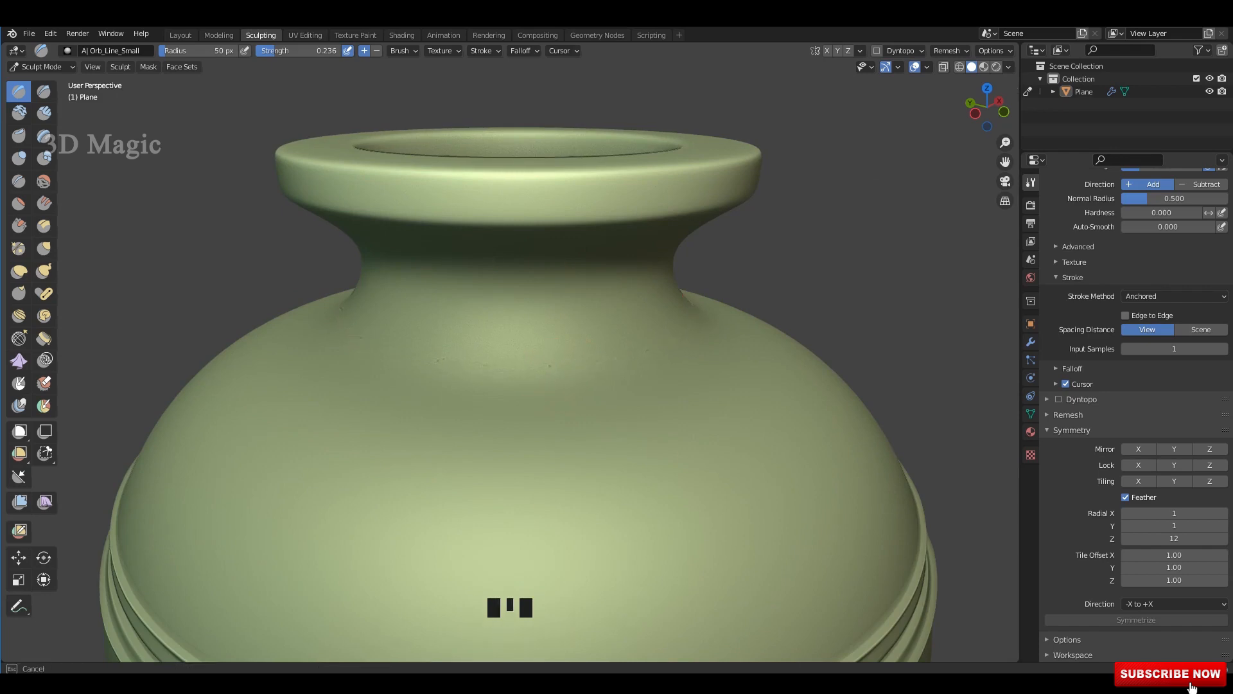
{"action": "scroll", "coordinate": [553, 368], "scroll_direction": "down", "scroll_amount": 1}
Set the Z radial symmetry to 30 and sculpt a thin ring around the upper shoulder.
{"action": "middle_click_drag", "start_coordinate": [553, 368], "coordinate": [536, 311], "text": "shift"}
{"action": "mouse_move", "coordinate": [545, 400]}
{"action": "left_mouse_down"}
{"action": "mouse_move", "coordinate": [640, 385]}
{"action": "mouse_move", "coordinate": [604, 393]}
{"action": "left_mouse_up"}
{"action": "left_click", "coordinate": [538, 395], "text": "shift"}
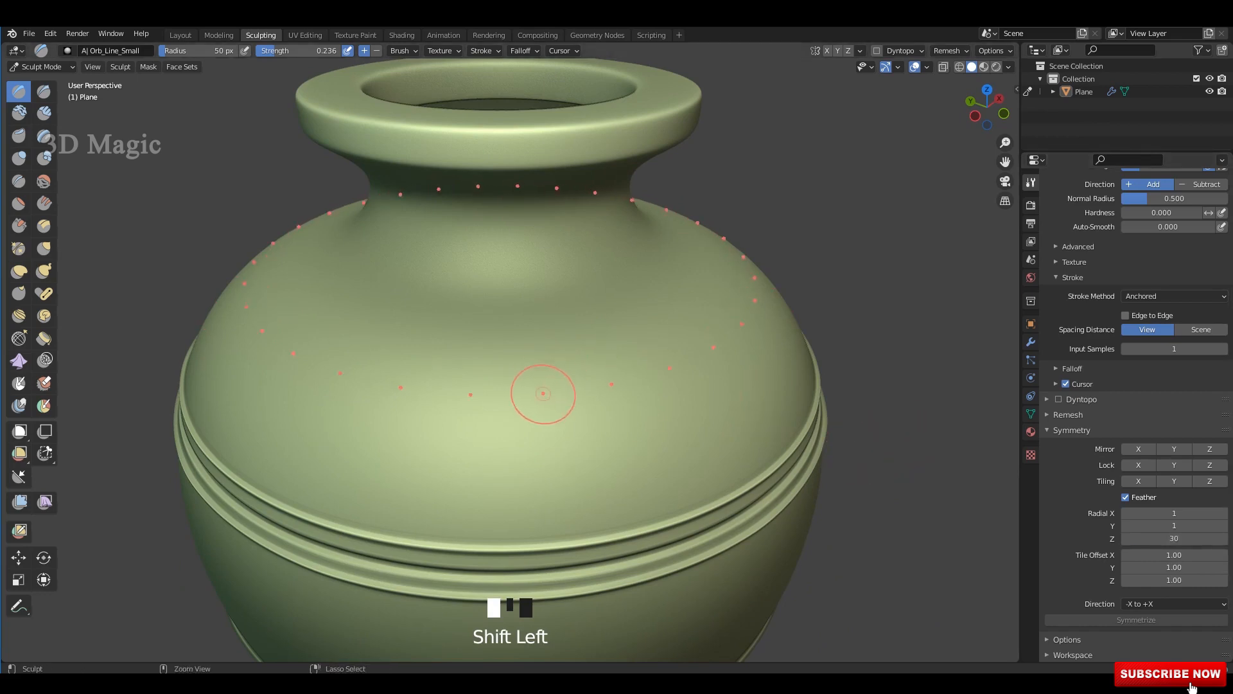
{"action": "left_click", "coordinate": [545, 385], "text": "ctrl"}
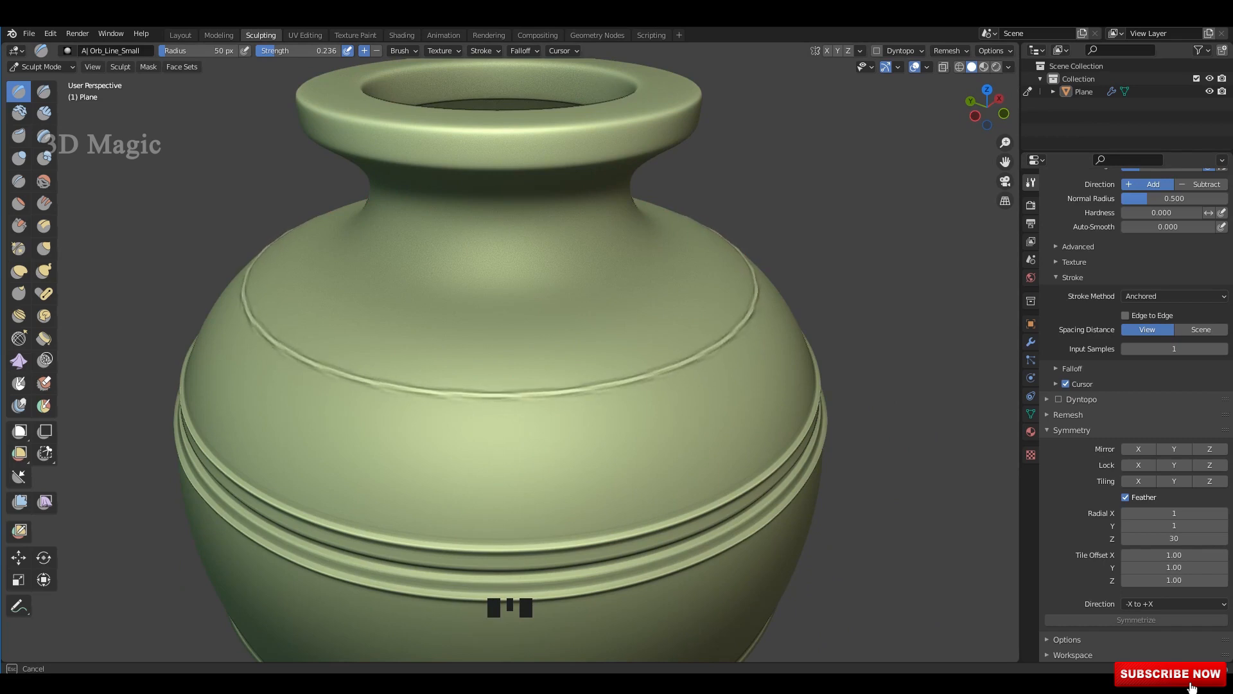
{"action": "mouse_move", "coordinate": [571, 391]}
{"action": "left_mouse_down"}
{"action": "mouse_move", "coordinate": [555, 395]}
{"action": "mouse_move", "coordinate": [583, 390]}
{"action": "left_mouse_up"}
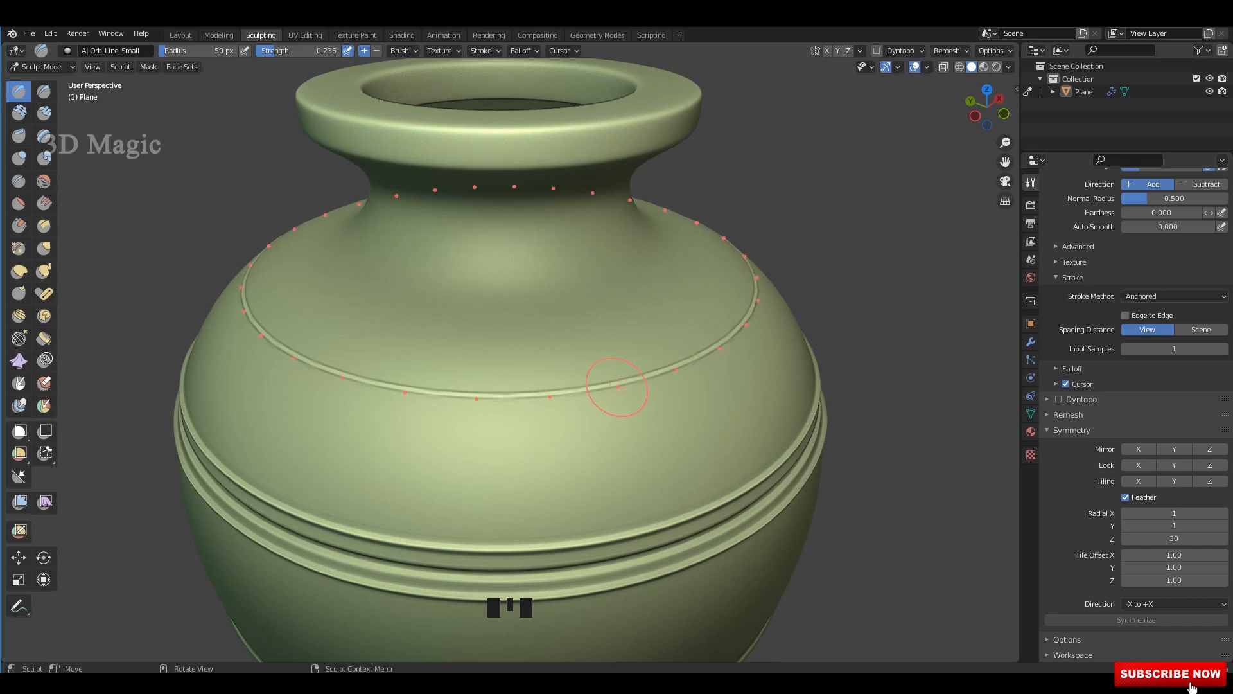
Sculpt a second thin ring directly below the one on the upper shoulder.
{"action": "middle_click_drag", "start_coordinate": [612, 372], "coordinate": [570, 393], "text": "shift"}
{"action": "mouse_move", "coordinate": [570, 394]}
{"action": "left_mouse_down"}
{"action": "mouse_move", "coordinate": [559, 395]}
{"action": "mouse_move", "coordinate": [578, 392]}
{"action": "left_mouse_up"}
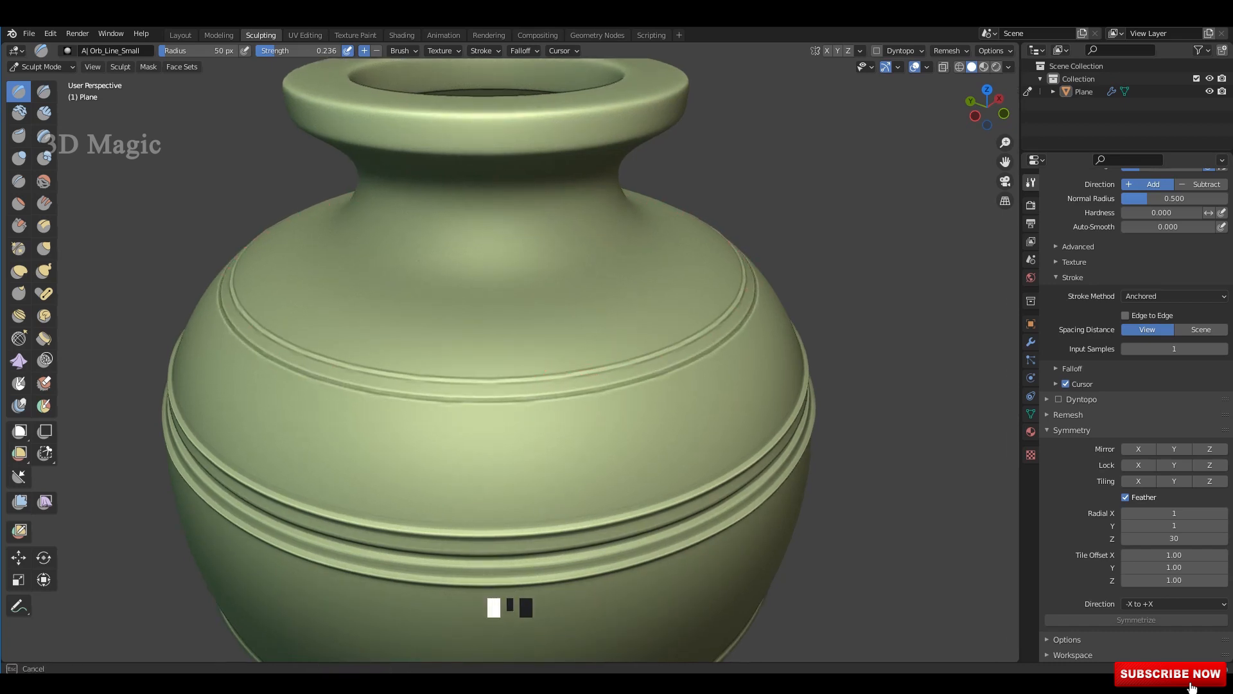
{"action": "left_click_drag", "start_coordinate": [578, 392], "coordinate": [578, 392]}
Try to add a third ring below the upper-shoulder pair with an inverted stroke.
{"action": "middle_click_drag", "start_coordinate": [562, 424], "coordinate": [562, 366], "text": "shift"}
{"action": "left_click_drag", "start_coordinate": [537, 351], "coordinate": [597, 363], "text": "ctrl"}
{"action": "key", "text": "ctrl+z"}
{"action": "key", "text": "ctrl+z"}
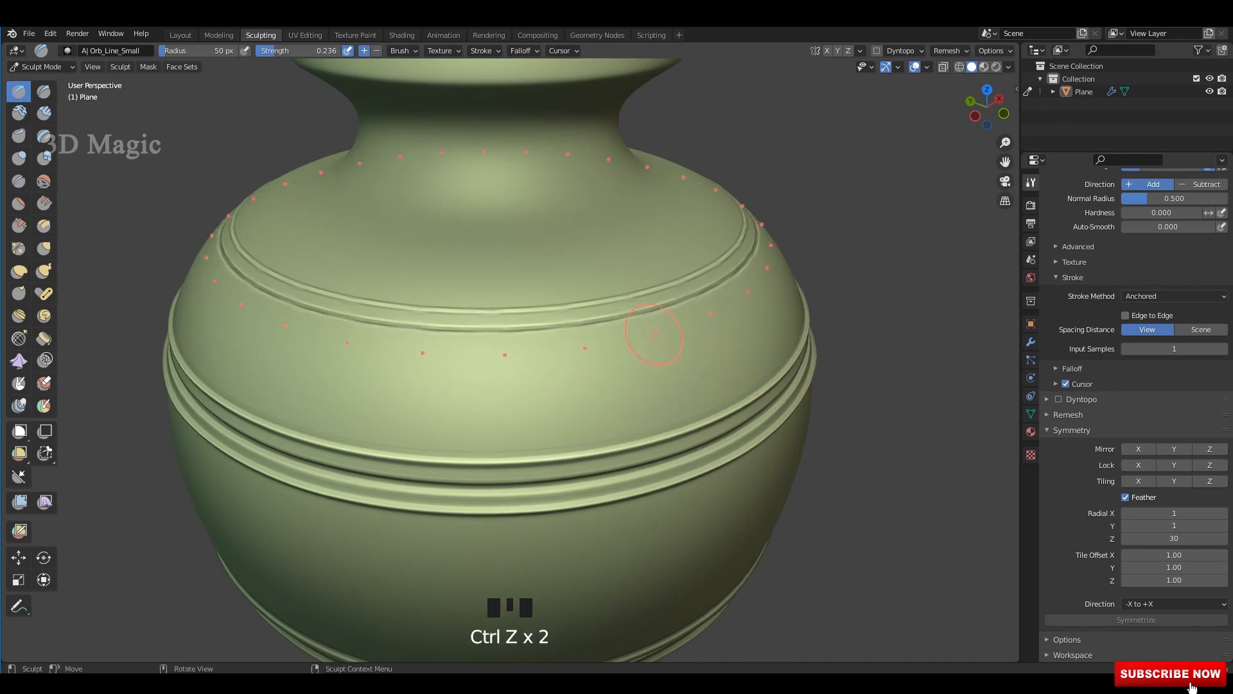
Set the Z radial symmetry to 60 and sculpt a third ring below the upper-shoulder pair.
{"action": "double_click", "coordinate": [1157, 538]}
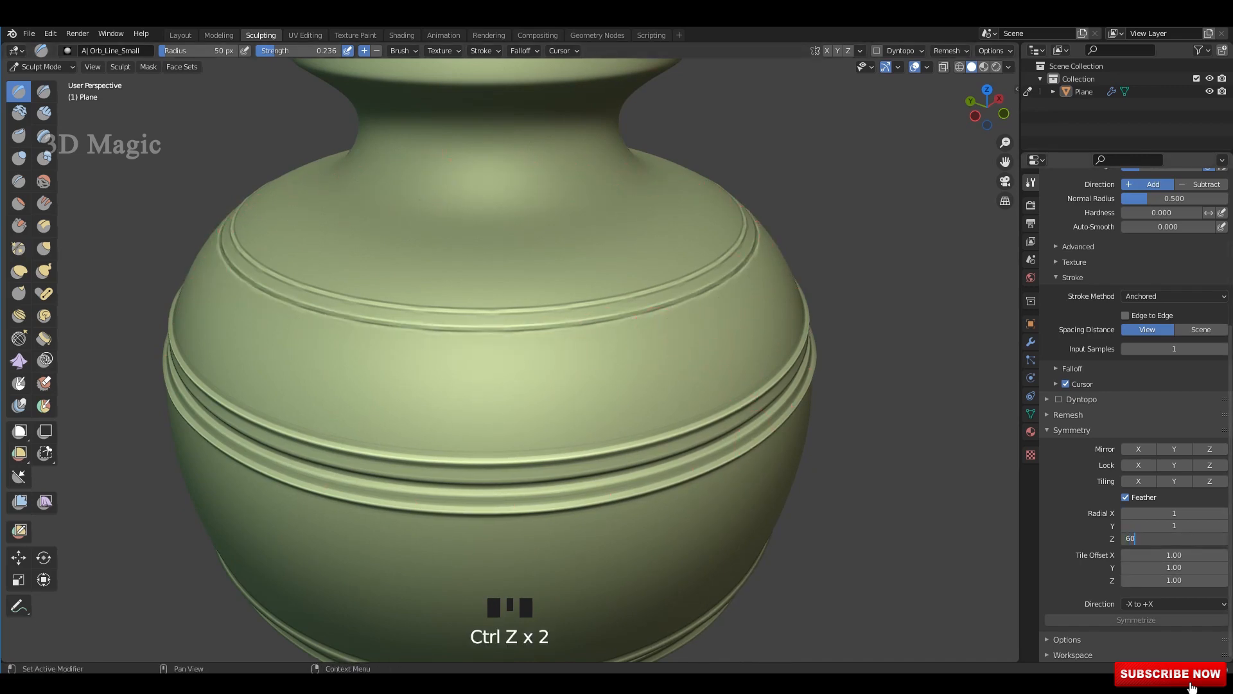
{"action": "type", "text": "60"}
{"action": "key", "text": "Return"}
{"action": "mouse_move", "coordinate": [525, 351]}
{"action": "left_mouse_down"}
{"action": "mouse_move", "coordinate": [538, 353]}
{"action": "mouse_move", "coordinate": [524, 352]}
{"action": "left_mouse_up"}
{"action": "key", "text": "ctrl+z"}
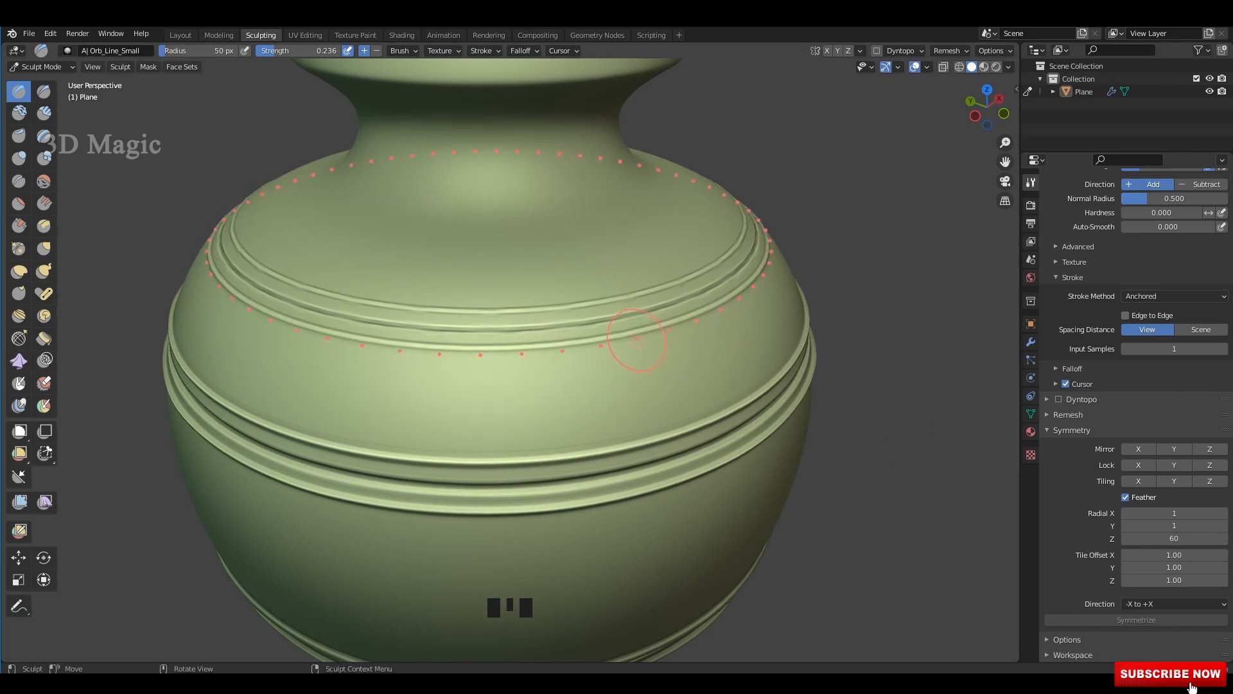
Sculpt a ring and an inverted groove around the neck just under the vase's rim.
{"action": "mouse_move", "coordinate": [578, 289]}
{"action": "middle_mouse_down", "text": "shift"}
{"action": "mouse_move", "coordinate": [554, 399]}
{"action": "mouse_move", "coordinate": [537, 315]}
{"action": "middle_mouse_up", "text": "shift"}
{"action": "scroll", "coordinate": [544, 406], "scroll_direction": "up", "scroll_amount": 5, "text": "shift"}
{"action": "middle_click_drag", "start_coordinate": [537, 315], "coordinate": [524, 376], "text": "shift"}
{"action": "middle_click_drag", "start_coordinate": [516, 337], "coordinate": [512, 420]}
{"action": "mouse_move", "coordinate": [498, 334]}
{"action": "left_mouse_down"}
{"action": "mouse_move", "coordinate": [567, 332]}
{"action": "mouse_move", "coordinate": [572, 347]}
{"action": "left_mouse_up"}
{"action": "mouse_move", "coordinate": [523, 327]}
{"action": "middle_mouse_down"}
{"action": "mouse_move", "coordinate": [512, 345]}
{"action": "mouse_move", "coordinate": [504, 310]}
{"action": "middle_mouse_up"}
{"action": "left_click_drag", "start_coordinate": [504, 311], "coordinate": [514, 314], "text": "ctrl"}
Try to carve a groove around the flat top of the vase's rim.
{"action": "mouse_move", "coordinate": [514, 315]}
{"action": "middle_mouse_down"}
{"action": "mouse_move", "coordinate": [587, 399]}
{"action": "mouse_move", "coordinate": [579, 409]}
{"action": "middle_mouse_up"}
{"action": "scroll", "coordinate": [579, 409], "scroll_direction": "up", "scroll_amount": 3}
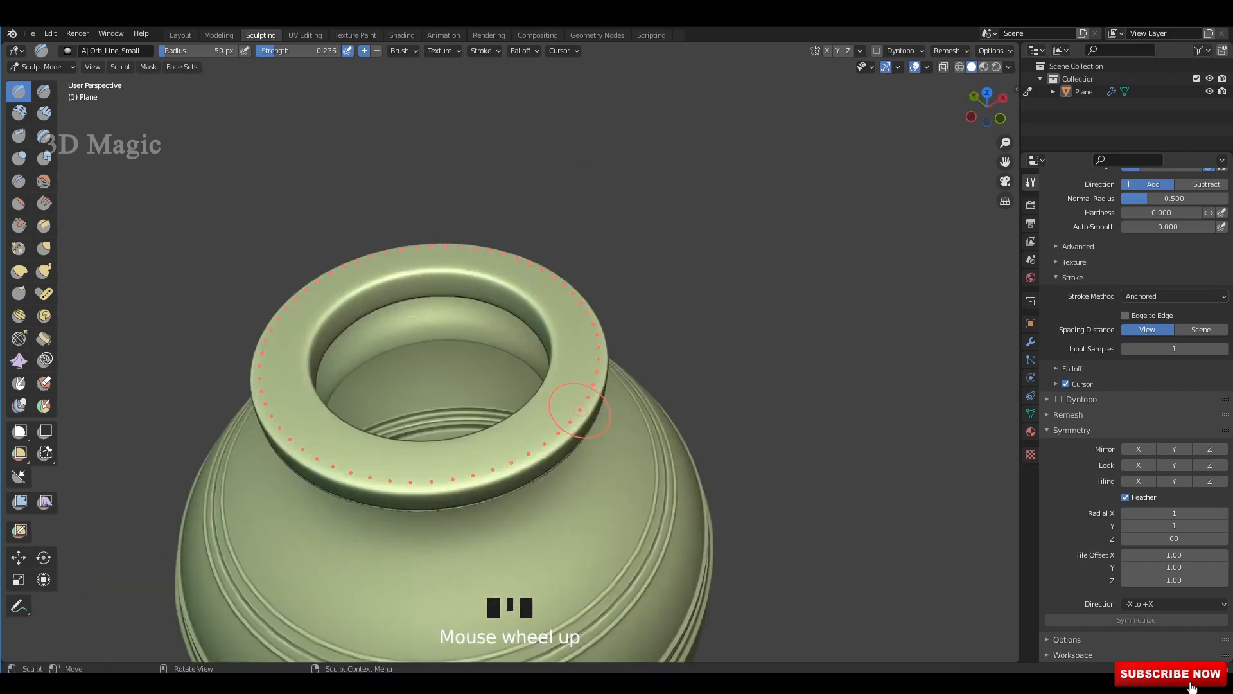
{"action": "scroll", "coordinate": [579, 409], "scroll_direction": "up", "scroll_amount": 2, "text": "shift"}
{"action": "scroll", "coordinate": [578, 347], "scroll_direction": "up", "scroll_amount": 2}
{"action": "left_click_drag", "start_coordinate": [578, 347], "coordinate": [578, 346], "text": "ctrl"}
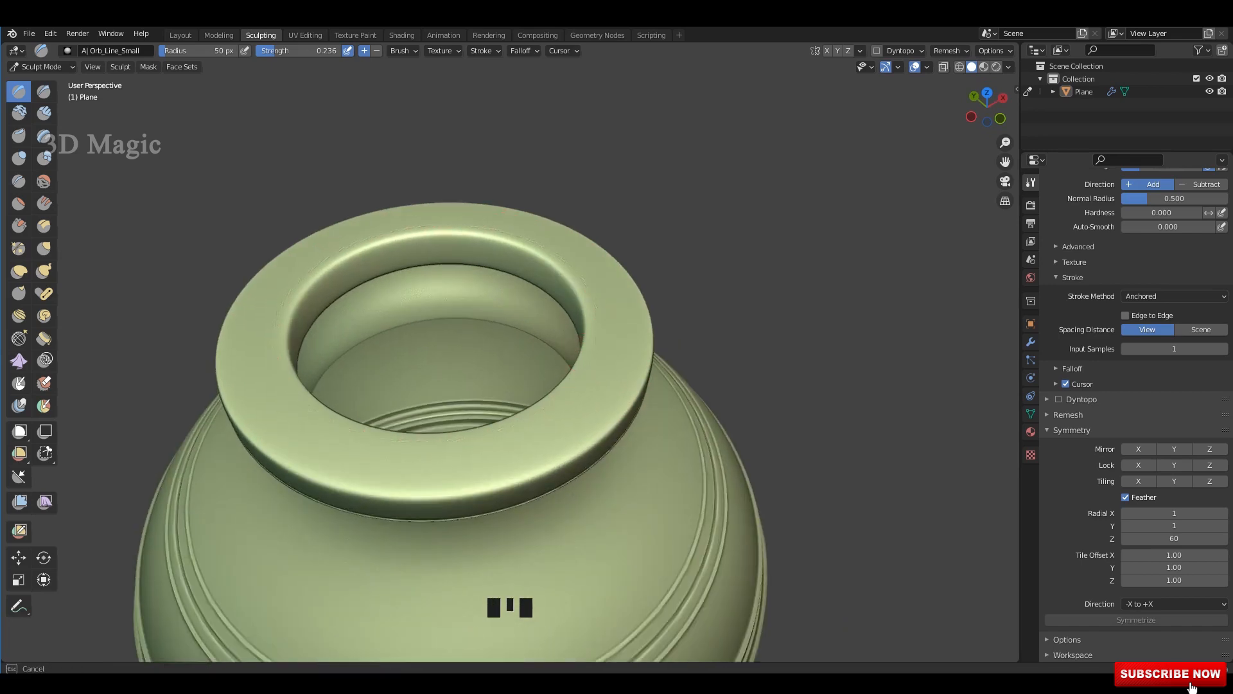
Carve a groove around the rim's top near the opening with a 55 px brush radius and a Z radial symmetry of 40.
{"action": "key", "text": "f"}
{"action": "left_click", "coordinate": [634, 353]}
{"action": "scroll", "coordinate": [586, 352], "scroll_direction": "up", "scroll_amount": 1}
{"action": "middle_click_drag", "start_coordinate": [586, 352], "coordinate": [585, 359], "text": "shift"}
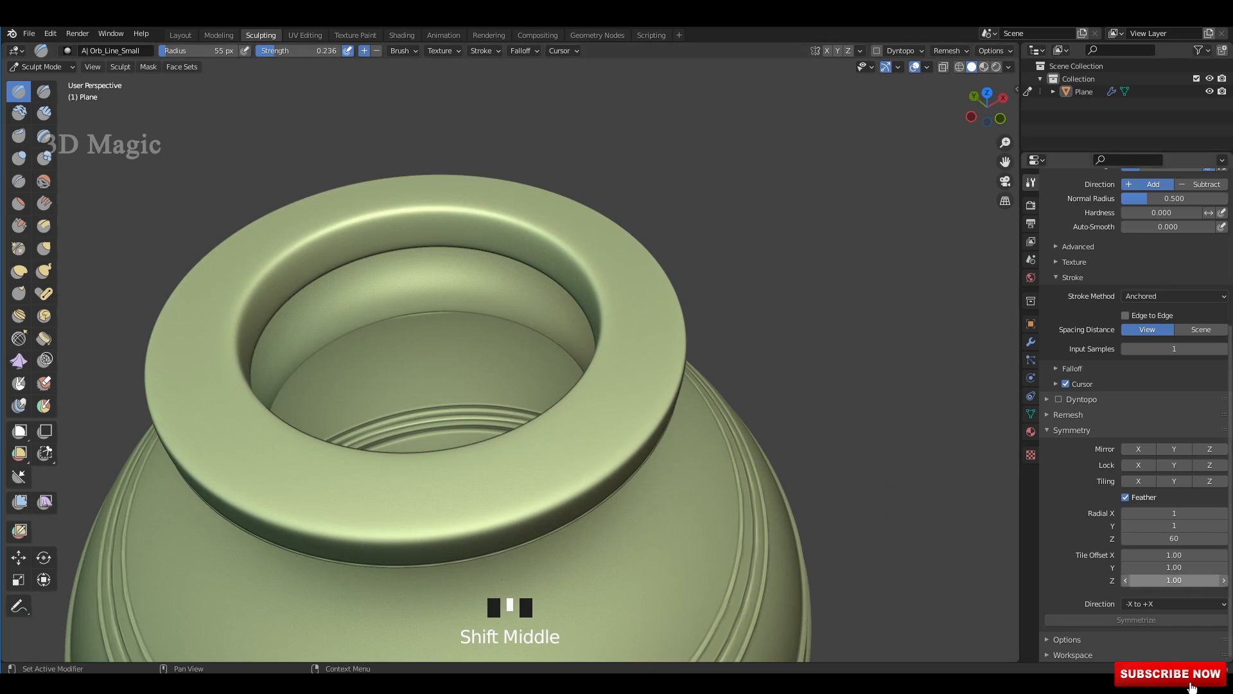
{"action": "left_click", "coordinate": [1174, 538]}
{"action": "type", "text": "40"}
{"action": "key", "text": "Return"}
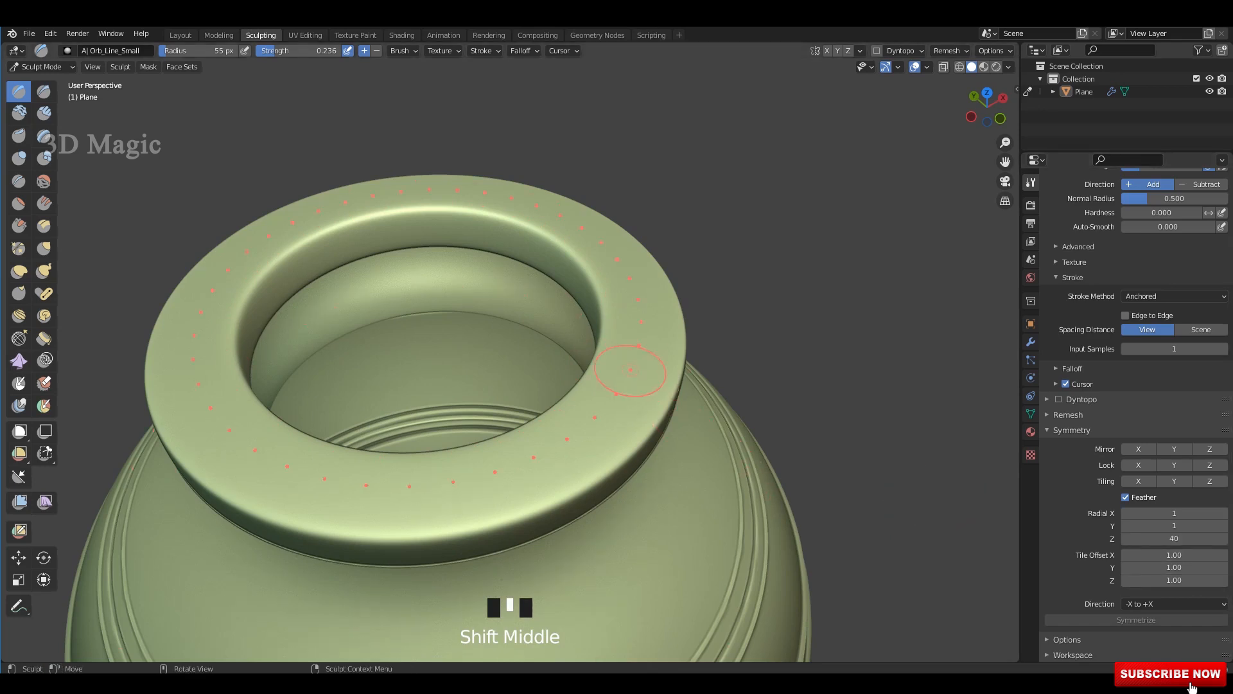
{"action": "left_click_drag", "start_coordinate": [611, 352], "coordinate": [611, 352], "text": "ctrl"}
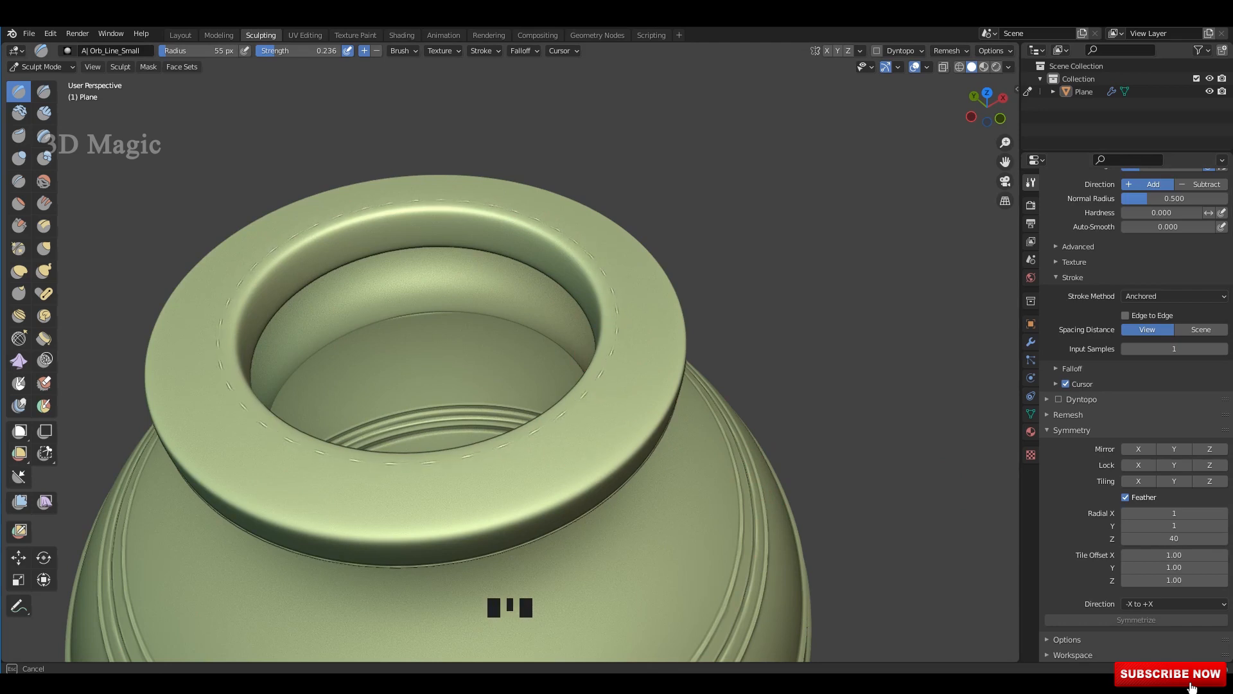
{"action": "left_click_drag", "start_coordinate": [611, 352], "coordinate": [611, 352], "text": "ctrl"}
Try a sculpting stroke around the foot below its lowest ring and undo it.
{"action": "scroll", "coordinate": [565, 417], "scroll_direction": "down", "scroll_amount": 4}
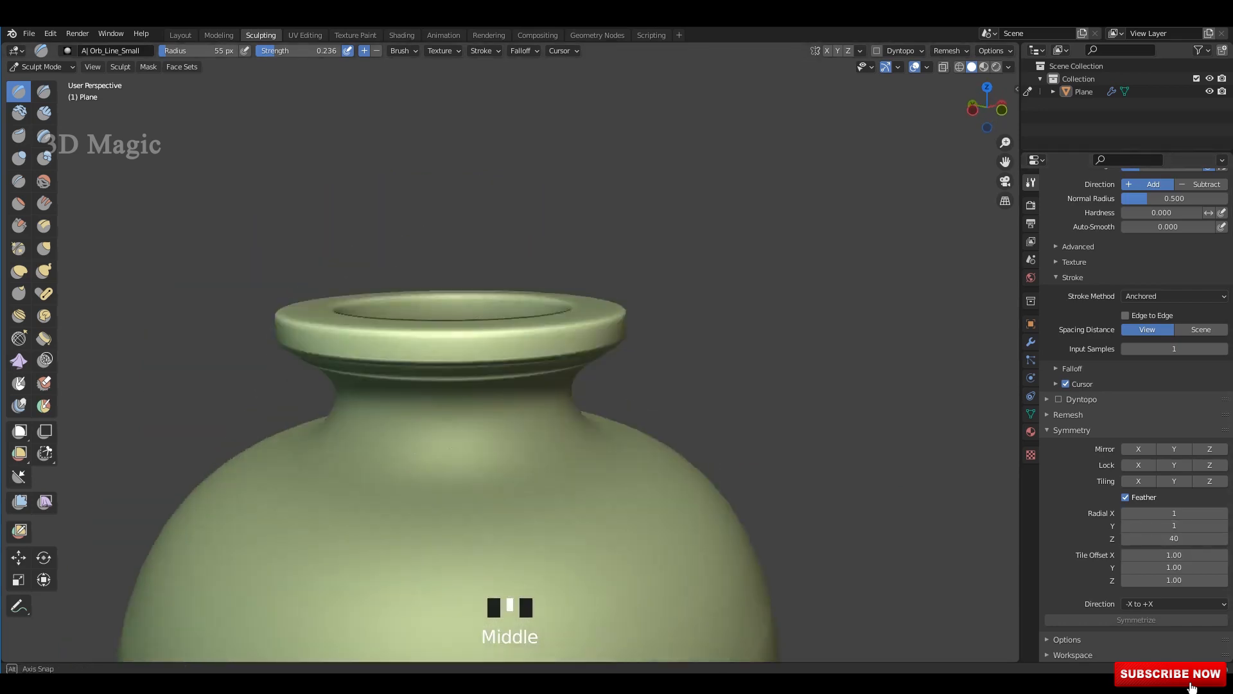
{"action": "mouse_move", "coordinate": [566, 418]}
{"action": "middle_mouse_down", "text": "shift"}
{"action": "mouse_move", "coordinate": [566, 360]}
{"action": "mouse_move", "coordinate": [546, 392]}
{"action": "mouse_move", "coordinate": [503, 322]}
{"action": "mouse_move", "coordinate": [495, 365]}
{"action": "middle_mouse_up", "text": "shift"}
{"action": "scroll", "coordinate": [537, 418], "scroll_direction": "up", "scroll_amount": 3}
{"action": "scroll", "coordinate": [489, 370], "scroll_direction": "up", "scroll_amount": 3}
{"action": "mouse_move", "coordinate": [463, 411]}
{"action": "middle_mouse_down", "text": "shift"}
{"action": "mouse_move", "coordinate": [444, 389]}
{"action": "mouse_move", "coordinate": [449, 371]}
{"action": "middle_mouse_up", "text": "shift"}
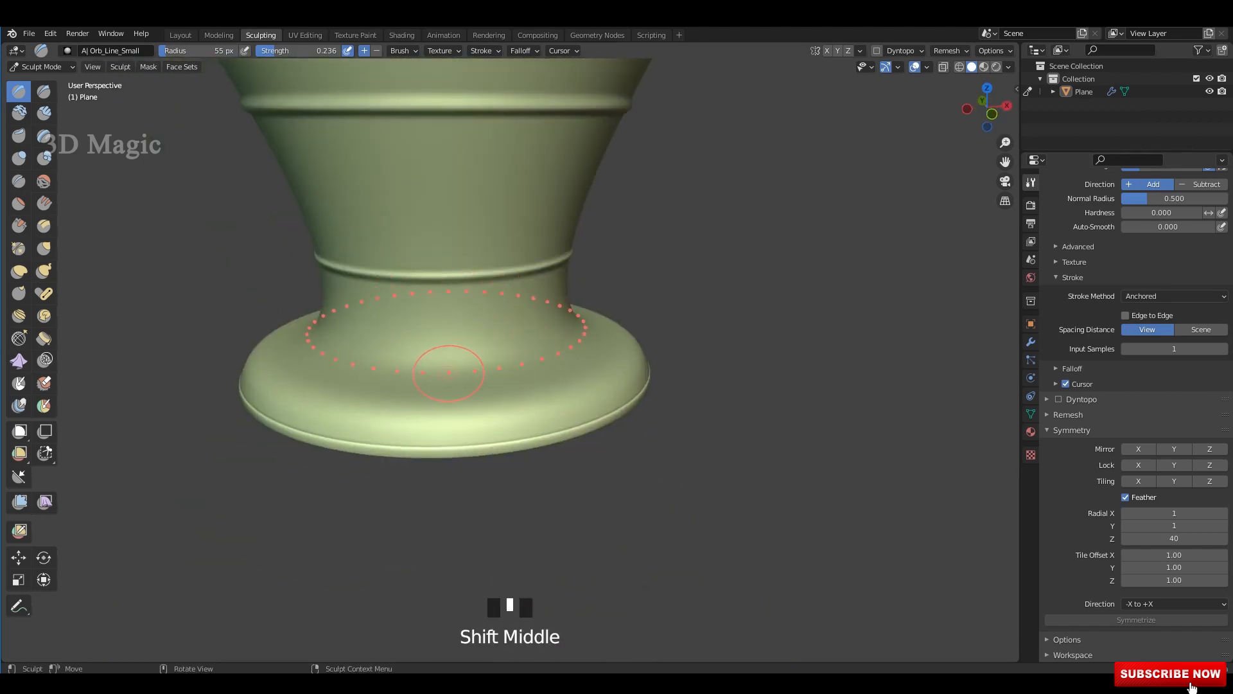
{"action": "mouse_move", "coordinate": [458, 363]}
{"action": "left_mouse_down"}
{"action": "mouse_move", "coordinate": [470, 340]}
{"action": "mouse_move", "coordinate": [461, 293]}
{"action": "left_mouse_up"}
{"action": "scroll", "coordinate": [552, 366], "scroll_direction": "down", "scroll_amount": 3}
{"action": "mouse_move", "coordinate": [633, 366]}
{"action": "middle_mouse_down"}
{"action": "mouse_move", "coordinate": [546, 366]}
{"action": "mouse_move", "coordinate": [567, 341]}
{"action": "mouse_move", "coordinate": [497, 395]}
{"action": "middle_mouse_up"}
{"action": "key", "text": "ctrl+z"}
Switch to the Draw Sharp brush with the Line stroke method and a radius of 8 px.
{"action": "scroll", "coordinate": [543, 370], "scroll_direction": "up", "scroll_amount": 6}
{"action": "left_click", "coordinate": [44, 91]}
{"action": "mouse_move", "coordinate": [514, 322]}
{"action": "middle_mouse_down", "text": "shift"}
{"action": "mouse_move", "coordinate": [461, 308]}
{"action": "mouse_move", "coordinate": [573, 318]}
{"action": "mouse_move", "coordinate": [570, 330]}
{"action": "middle_mouse_up", "text": "shift"}
{"action": "key", "text": "e"}
{"action": "left_click", "coordinate": [565, 374]}
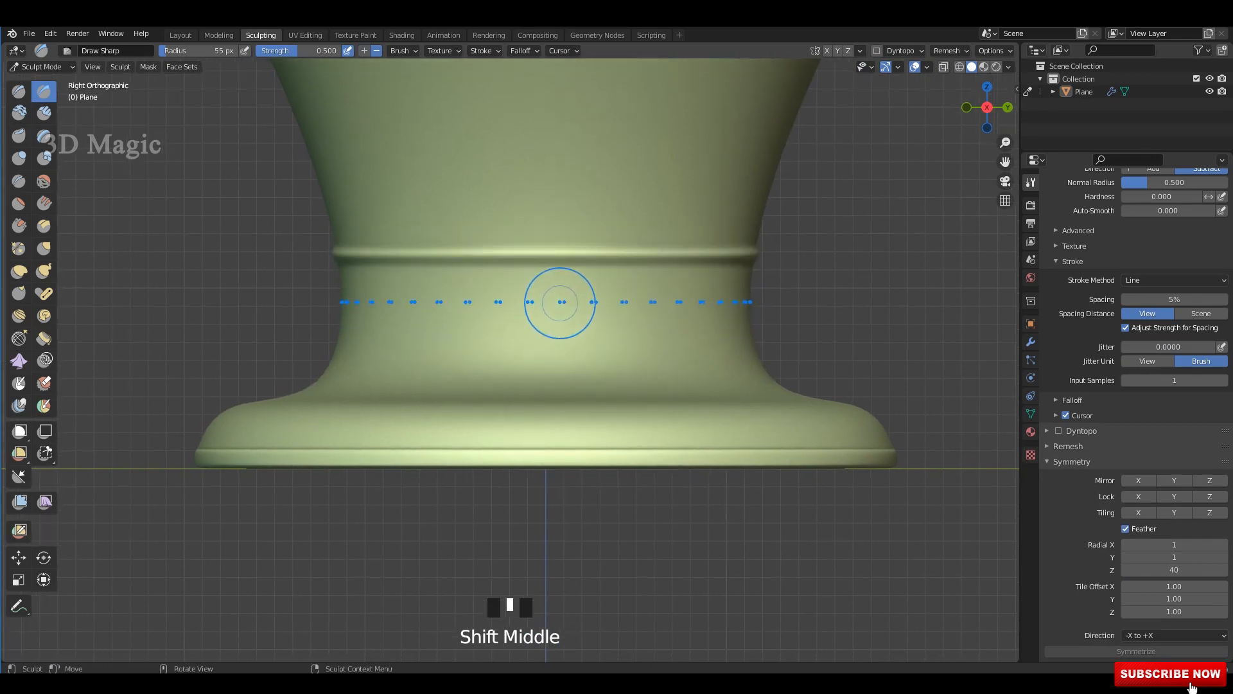
{"action": "key", "text": "f"}
{"action": "left_click", "coordinate": [571, 307]}
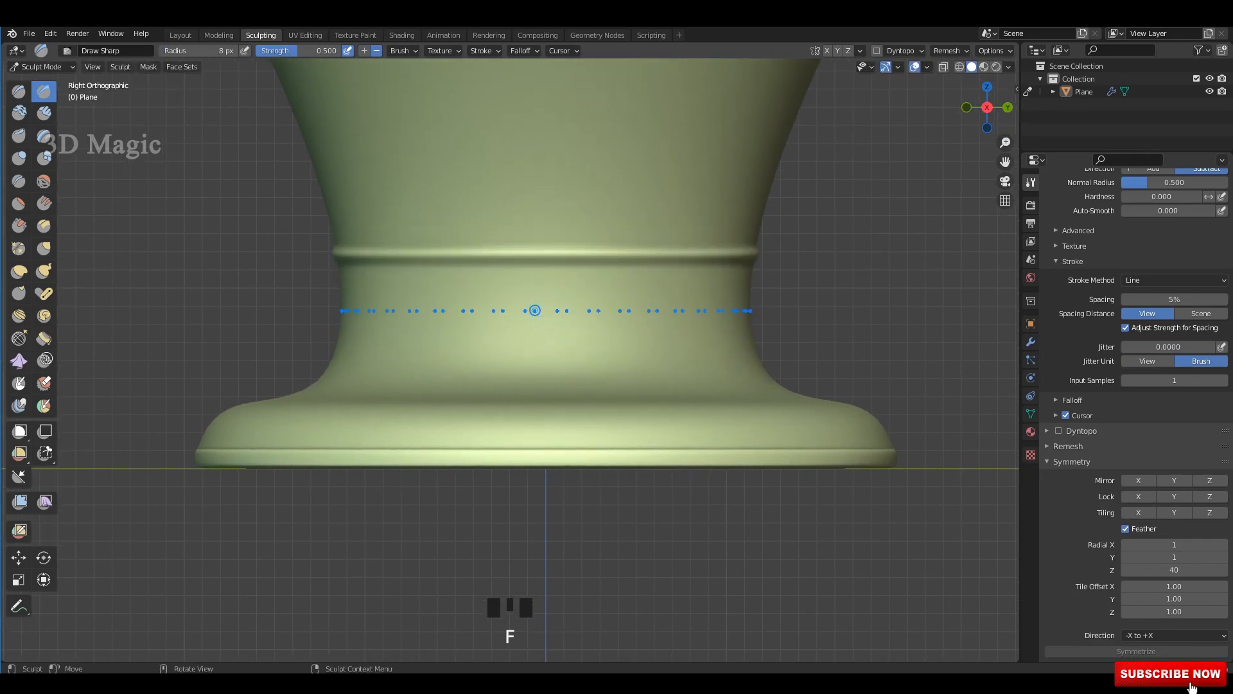
Carve vertical flutes around the foot from its lowest ring down to the base edge, retracing the lines to deepen them.
{"action": "left_click_drag", "start_coordinate": [541, 267], "coordinate": [543, 446]}
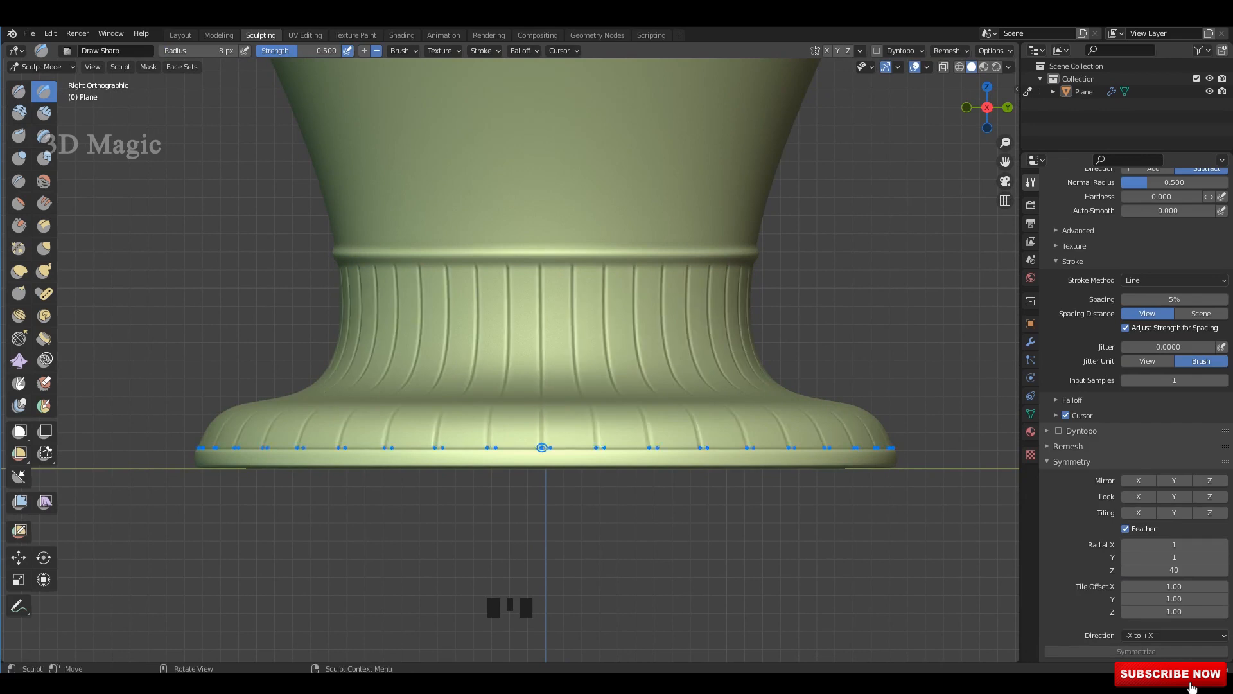
{"action": "left_click_drag", "start_coordinate": [530, 294], "coordinate": [543, 447]}
{"action": "key", "text": "ctrl+z"}
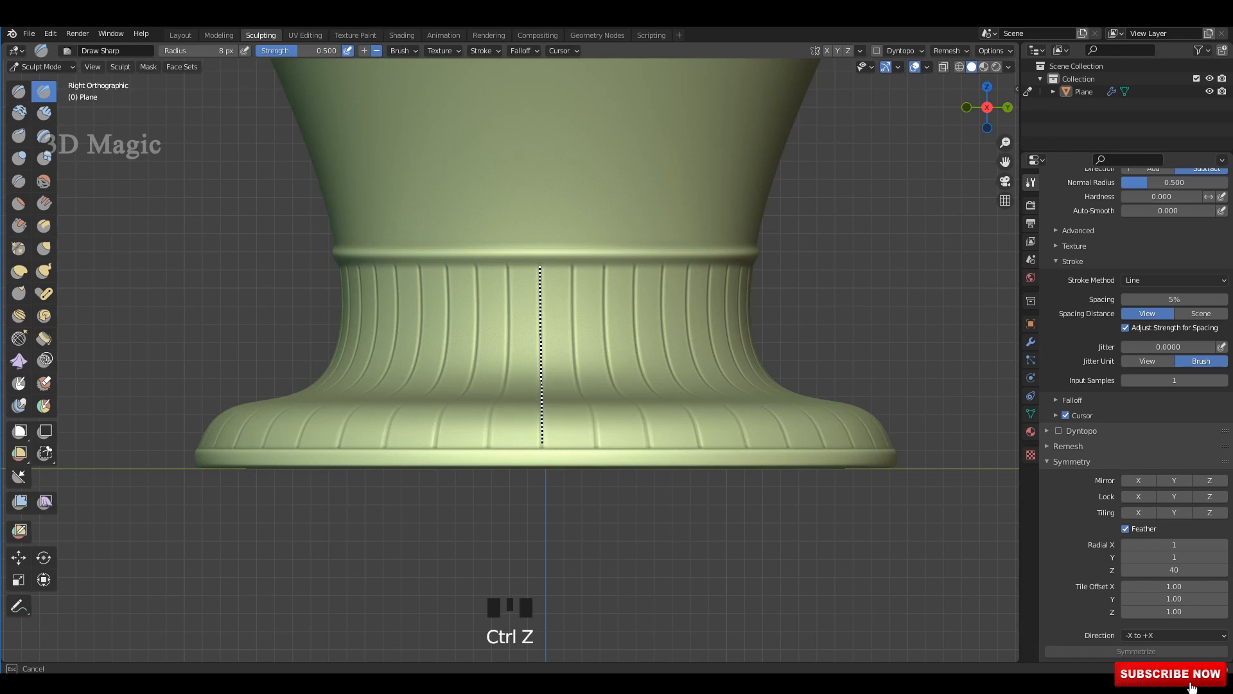
{"action": "left_click_drag", "start_coordinate": [541, 446], "coordinate": [545, 395]}
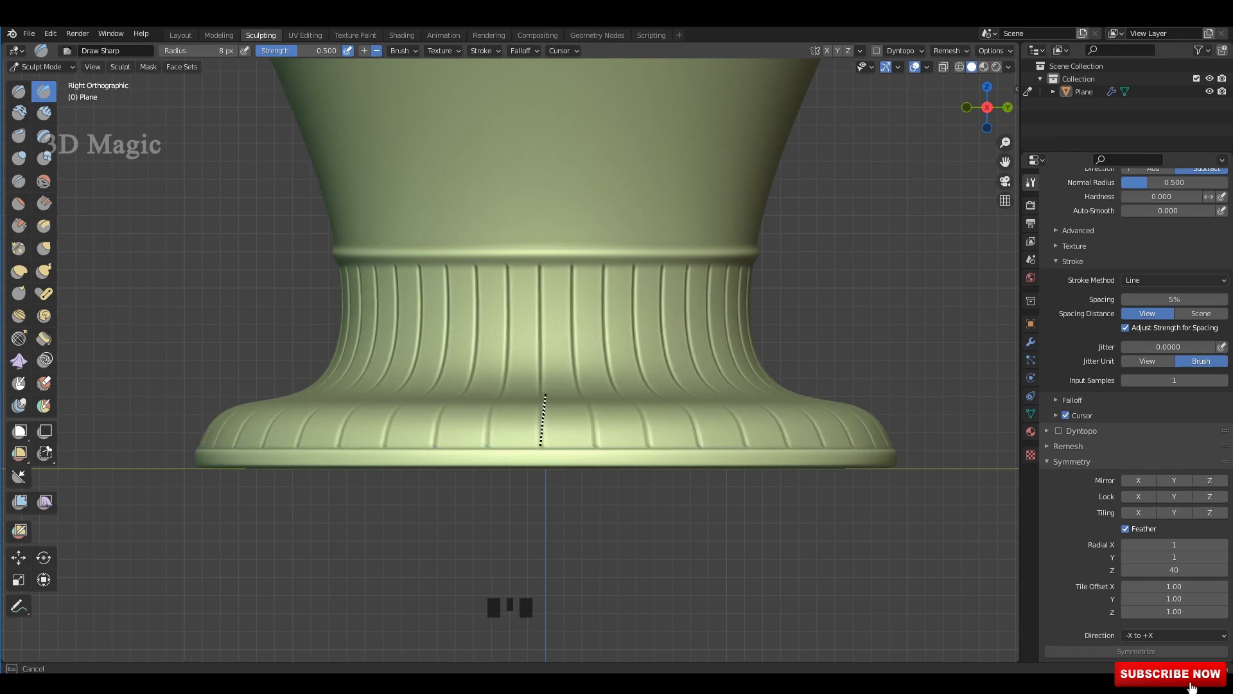
{"action": "left_click_drag", "start_coordinate": [541, 266], "coordinate": [541, 266]}
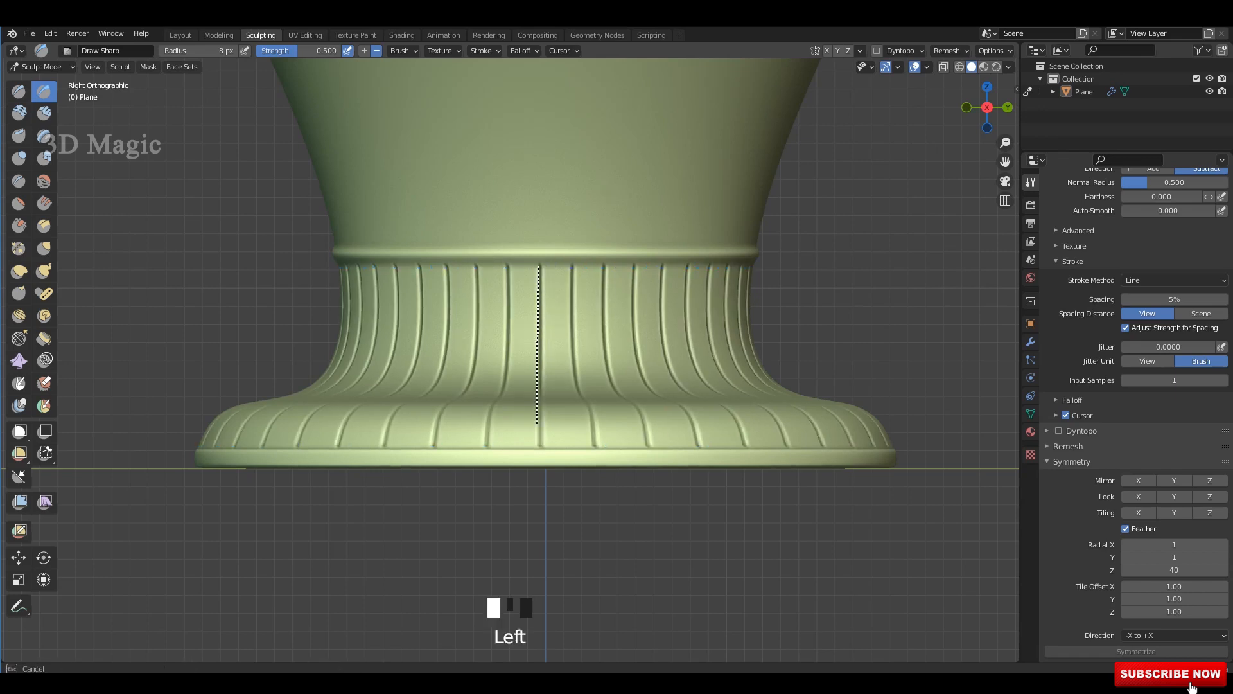
{"action": "left_click", "coordinate": [587, 330]}
{"action": "scroll", "coordinate": [578, 334], "scroll_direction": "down", "scroll_amount": 3}
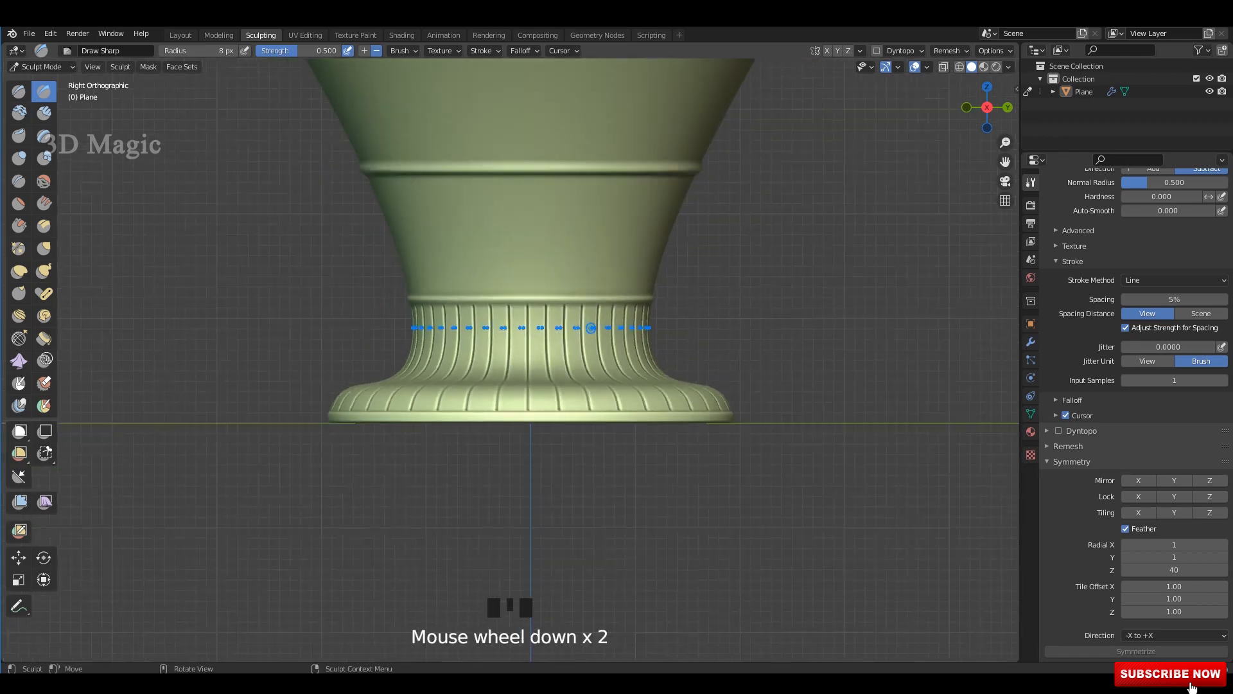
Try a stroke with the A| Orb_Line_Large brush on the smooth band above the fluted foot.
{"action": "middle_click_drag", "start_coordinate": [572, 345], "coordinate": [630, 384]}
{"action": "scroll", "coordinate": [570, 340], "scroll_direction": "up", "scroll_amount": 4}
{"action": "scroll", "coordinate": [570, 321], "scroll_direction": "down", "scroll_amount": 2}
{"action": "scroll", "coordinate": [571, 300], "scroll_direction": "up", "scroll_amount": 2}
{"action": "left_click", "coordinate": [19, 91]}
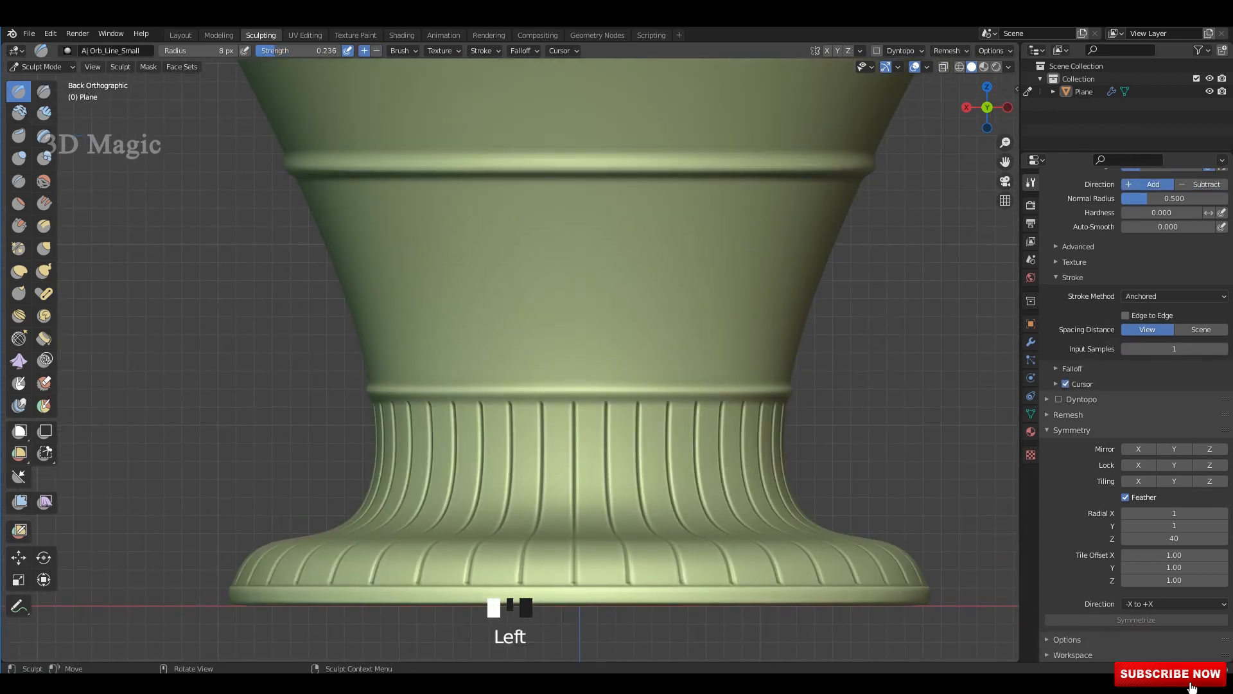
{"action": "left_click", "coordinate": [1127, 255]}
{"action": "left_click", "coordinate": [874, 402]}
{"action": "middle_click_drag", "start_coordinate": [589, 297], "coordinate": [583, 287], "text": "shift"}
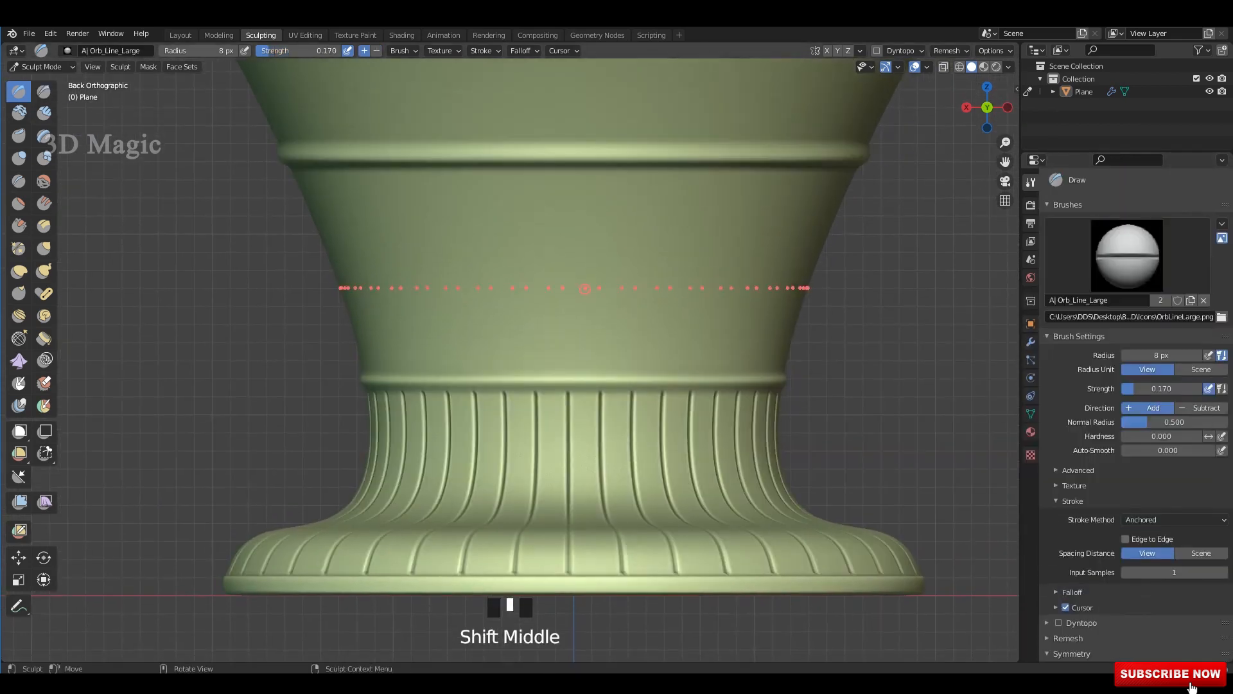
{"action": "left_click_drag", "start_coordinate": [584, 281], "coordinate": [604, 321]}
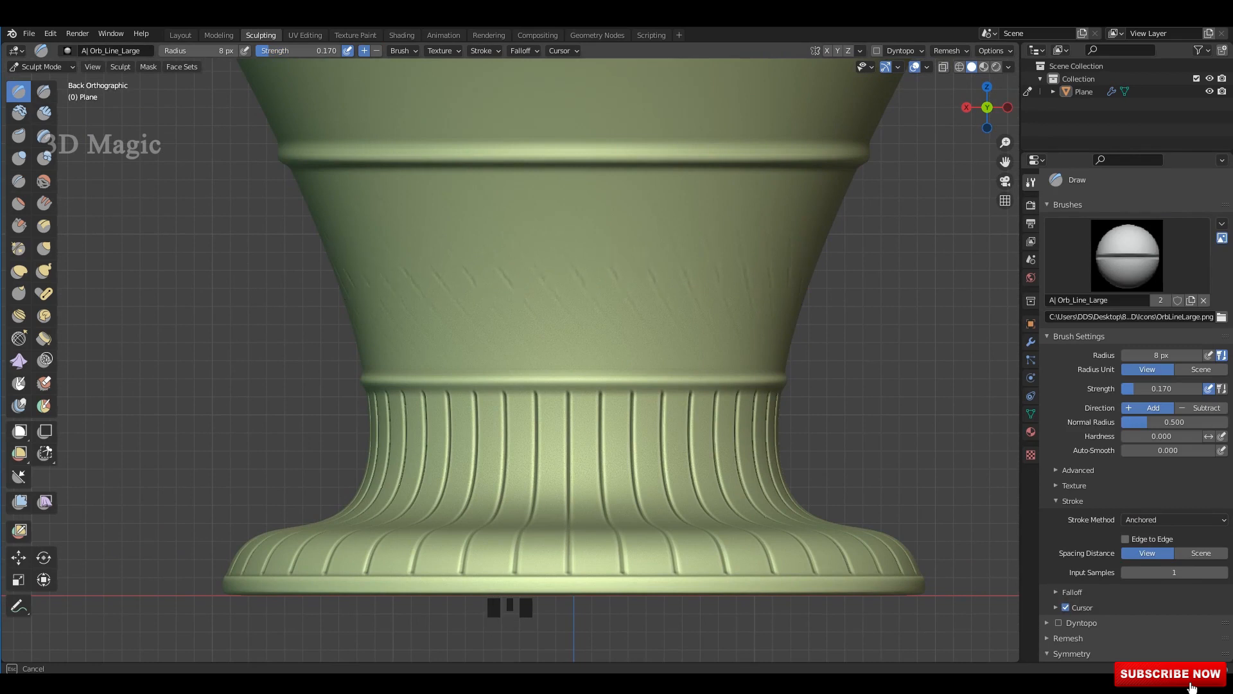
Switch to the Clay Strips brush A| Orb_Slash_clean and test it at a 32 px radius on the band above the foot.
{"action": "left_click", "coordinate": [44, 113]}
{"action": "left_click", "coordinate": [44, 114]}
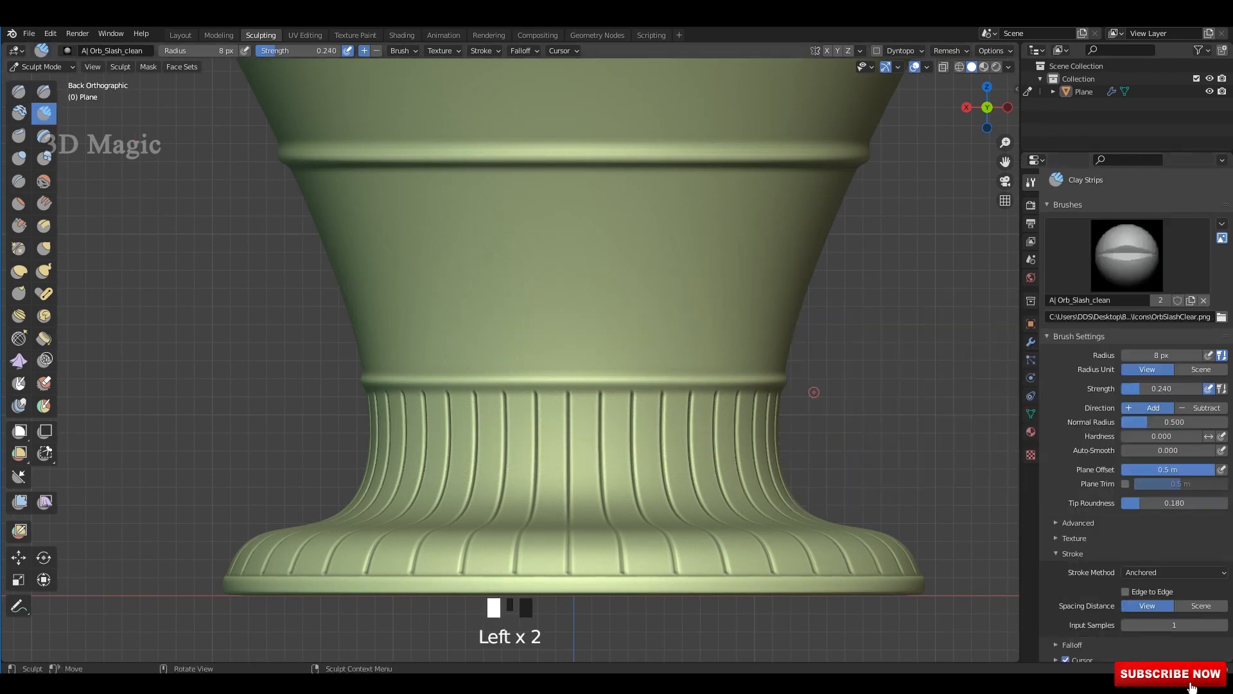
{"action": "middle_click_drag", "start_coordinate": [520, 261], "coordinate": [520, 241], "text": "shift"}
{"action": "key", "text": "f"}
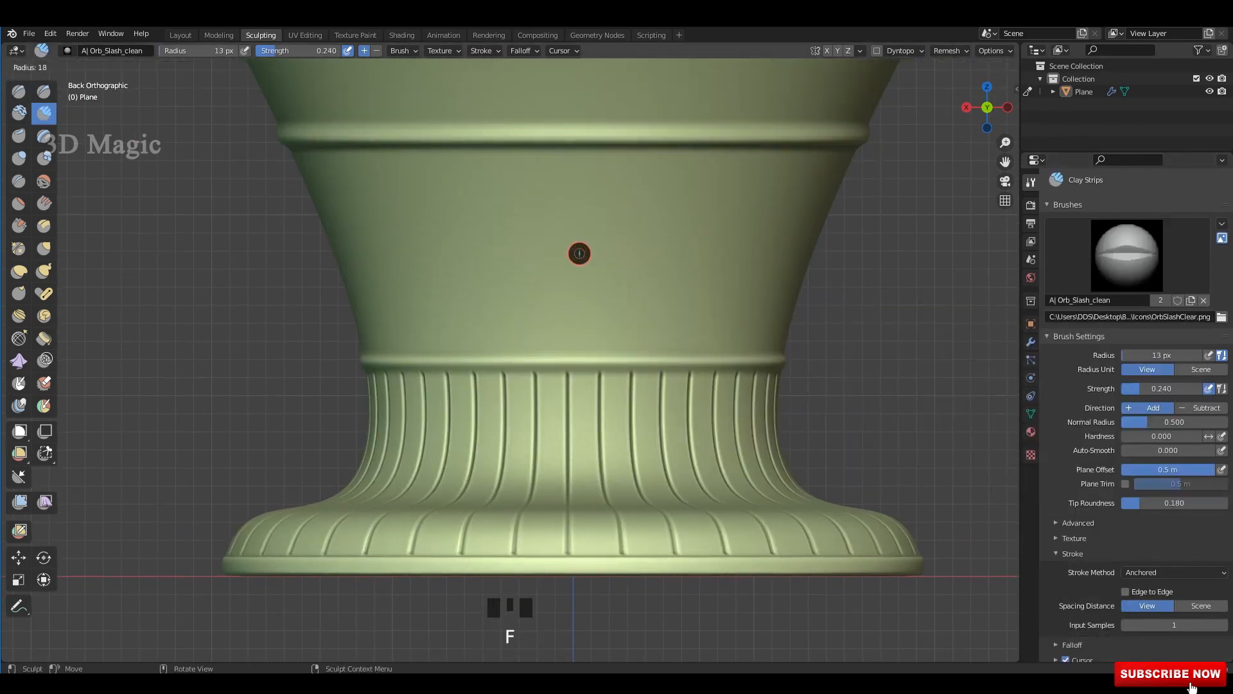
{"action": "left_click", "coordinate": [595, 328]}
{"action": "left_click_drag", "start_coordinate": [576, 259], "coordinate": [739, 259]}
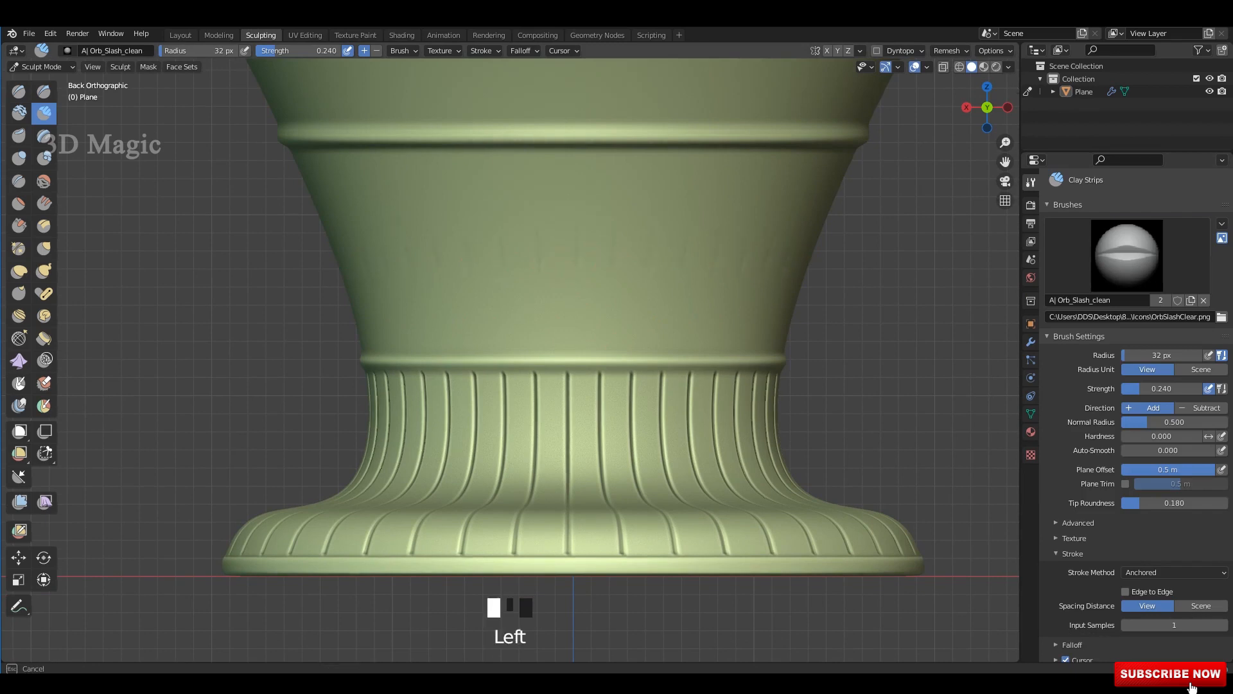
{"action": "mouse_move", "coordinate": [575, 260]}
{"action": "left_mouse_down"}
{"action": "mouse_move", "coordinate": [735, 254]}
{"action": "mouse_move", "coordinate": [572, 259]}
{"action": "left_mouse_up"}
Set the brush radius to 74 px, its strength to 0.467 and the Z radial symmetry to 30.
{"action": "key", "text": "f"}
{"action": "left_click", "coordinate": [631, 247]}
{"action": "key", "text": "shift+f"}
{"action": "left_click", "coordinate": [581, 255]}
{"action": "scroll", "coordinate": [1173, 501], "scroll_direction": "down", "scroll_amount": 11}
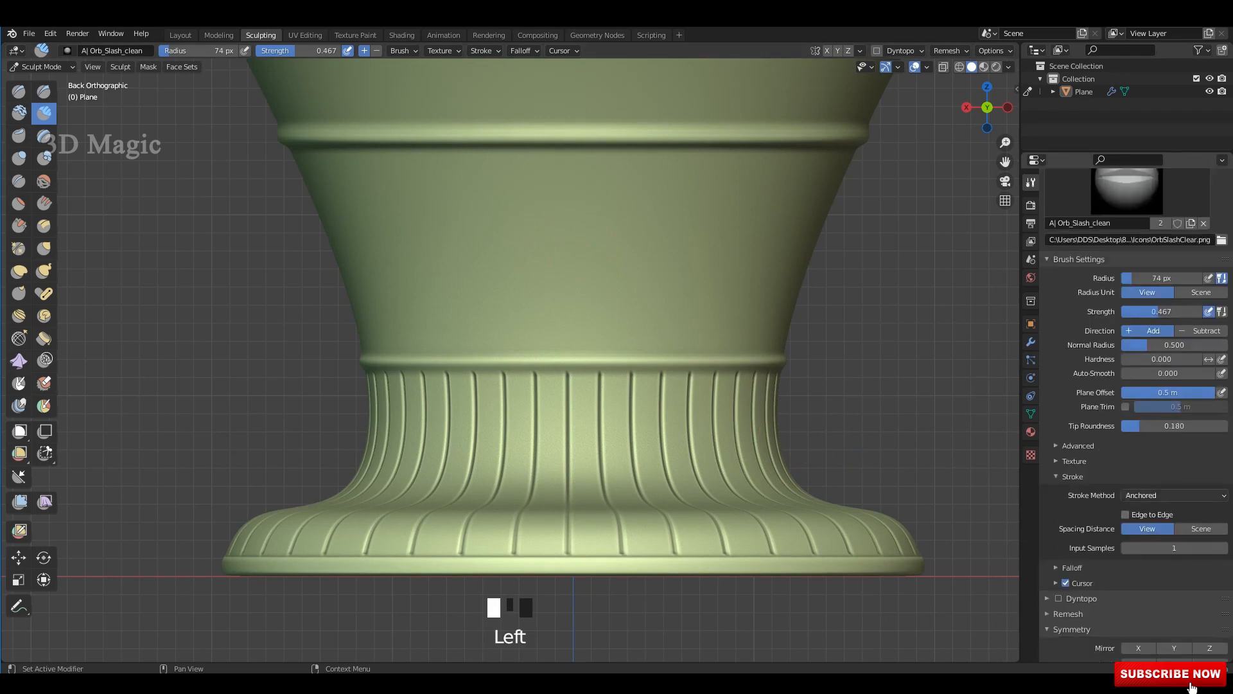
{"action": "left_click", "coordinate": [1174, 538]}
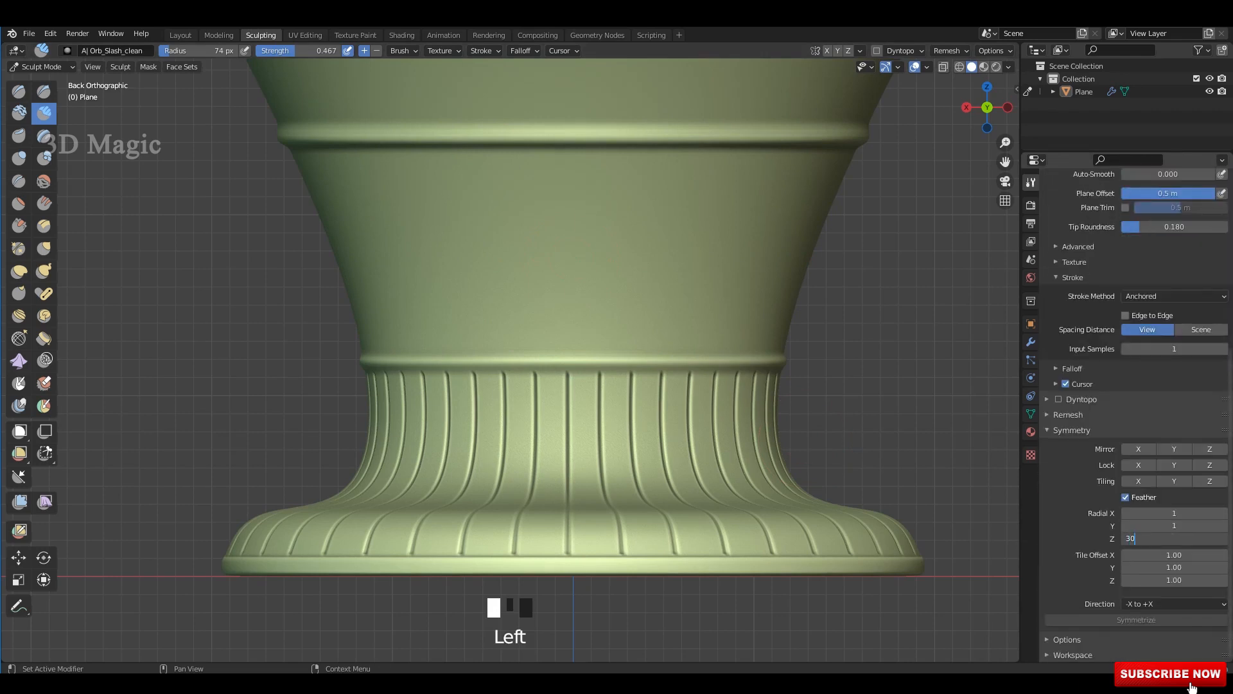
{"action": "key", "text": "Return"}
Set the brush strength to 0.733 and sculpt a row of tall vertical slashes around the band above the foot.
{"action": "mouse_move", "coordinate": [573, 247]}
{"action": "left_mouse_down"}
{"action": "mouse_move", "coordinate": [584, 297]}
{"action": "mouse_move", "coordinate": [586, 243]}
{"action": "mouse_move", "coordinate": [573, 270]}
{"action": "mouse_move", "coordinate": [573, 363]}
{"action": "left_mouse_up"}
{"action": "key", "text": "shift+f"}
{"action": "left_click", "coordinate": [597, 265]}
{"action": "key", "text": "ctrl+z"}
{"action": "mouse_move", "coordinate": [573, 250]}
{"action": "left_mouse_down"}
{"action": "mouse_move", "coordinate": [572, 348]}
{"action": "mouse_move", "coordinate": [600, 287]}
{"action": "left_mouse_up"}
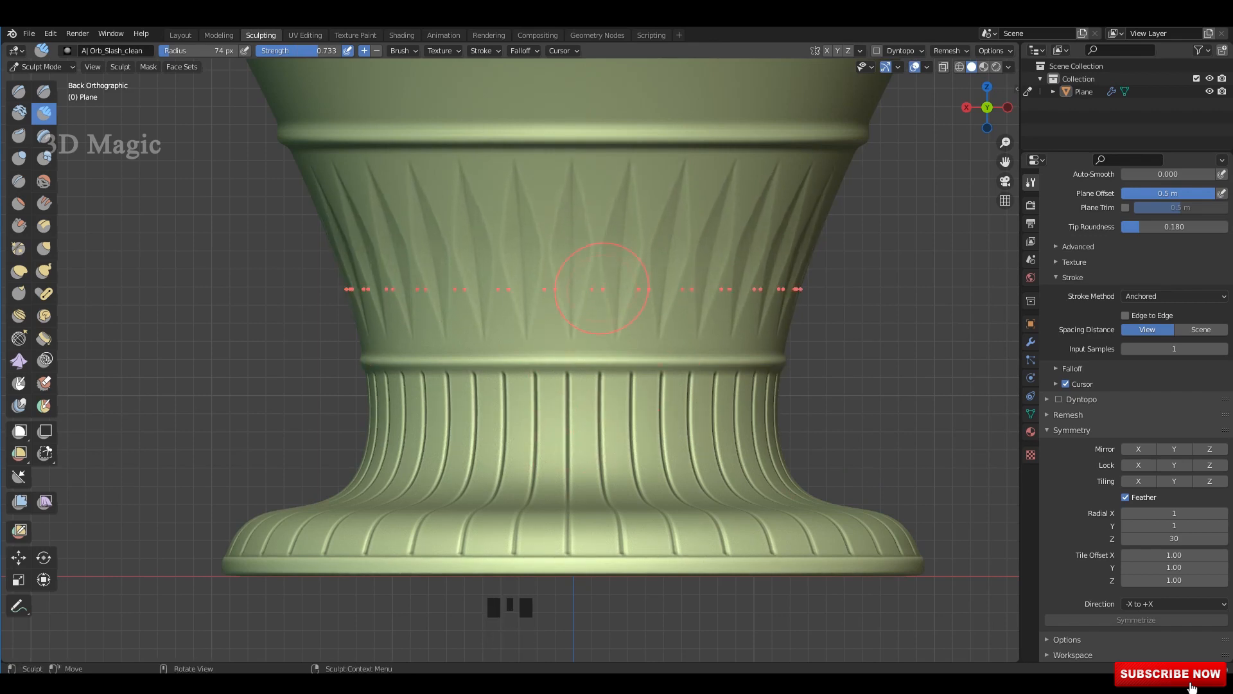
Carve inverted slashes between the raised ones along the upper and lower parts of the band, undoing unwanted strokes.
{"action": "mouse_move", "coordinate": [598, 168]}
{"action": "left_mouse_down", "text": "ctrl"}
{"action": "mouse_move", "coordinate": [585, 295]}
{"action": "mouse_move", "coordinate": [596, 324]}
{"action": "mouse_move", "coordinate": [594, 308]}
{"action": "mouse_move", "coordinate": [585, 335]}
{"action": "left_mouse_up", "text": "ctrl"}
{"action": "key", "text": "ctrl+z"}
{"action": "key", "text": "ctrl+z"}
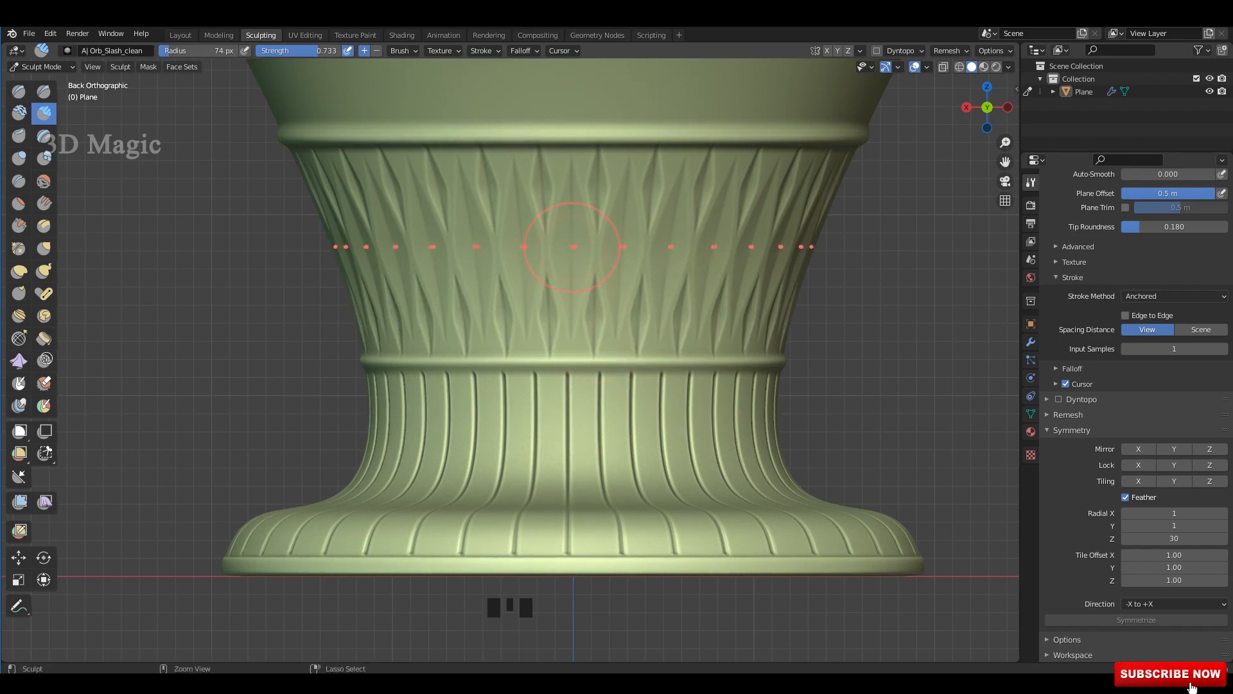
Carve a row of inverted slashes around the middle of the patterned band above the foot.
{"action": "left_click_drag", "start_coordinate": [572, 246], "coordinate": [574, 267], "text": "ctrl"}
{"action": "scroll", "coordinate": [757, 344], "scroll_direction": "down", "scroll_amount": 2}
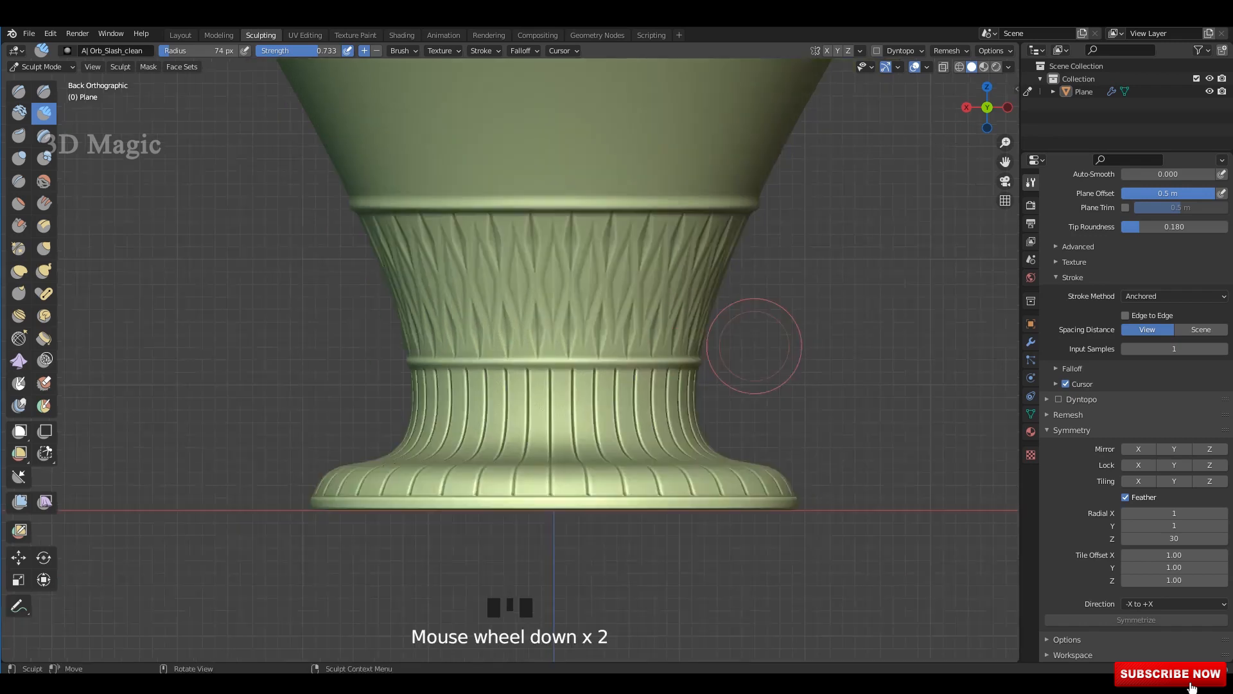
{"action": "mouse_move", "coordinate": [757, 344]}
{"action": "middle_mouse_down"}
{"action": "mouse_move", "coordinate": [702, 275]}
{"action": "mouse_move", "coordinate": [681, 283]}
{"action": "mouse_move", "coordinate": [674, 270]}
{"action": "middle_mouse_up"}
Switch to the Draw Sharp brush and set the Z radial symmetry to 60.
{"action": "scroll", "coordinate": [702, 275], "scroll_direction": "down", "scroll_amount": 4}
{"action": "scroll", "coordinate": [578, 224], "scroll_direction": "down", "scroll_amount": 1}
{"action": "middle_click_drag", "start_coordinate": [542, 205], "coordinate": [532, 229], "text": "shift"}
{"action": "scroll", "coordinate": [542, 239], "scroll_direction": "up", "scroll_amount": 2}
{"action": "scroll", "coordinate": [532, 218], "scroll_direction": "up", "scroll_amount": 1}
{"action": "middle_click_drag", "start_coordinate": [540, 184], "coordinate": [544, 210], "text": "shift"}
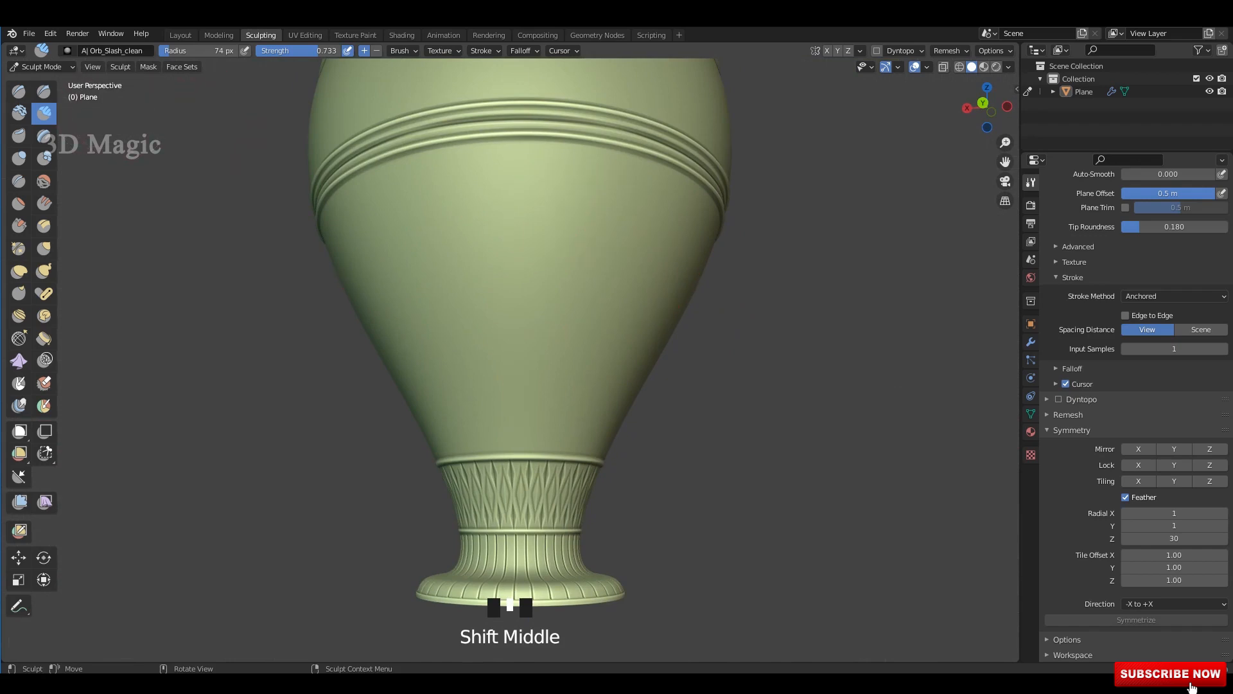
{"action": "double_click", "coordinate": [44, 92]}
{"action": "mouse_move", "coordinate": [475, 256]}
{"action": "middle_mouse_down", "text": "shift"}
{"action": "mouse_move", "coordinate": [485, 270]}
{"action": "mouse_move", "coordinate": [568, 279]}
{"action": "middle_mouse_up", "text": "shift"}
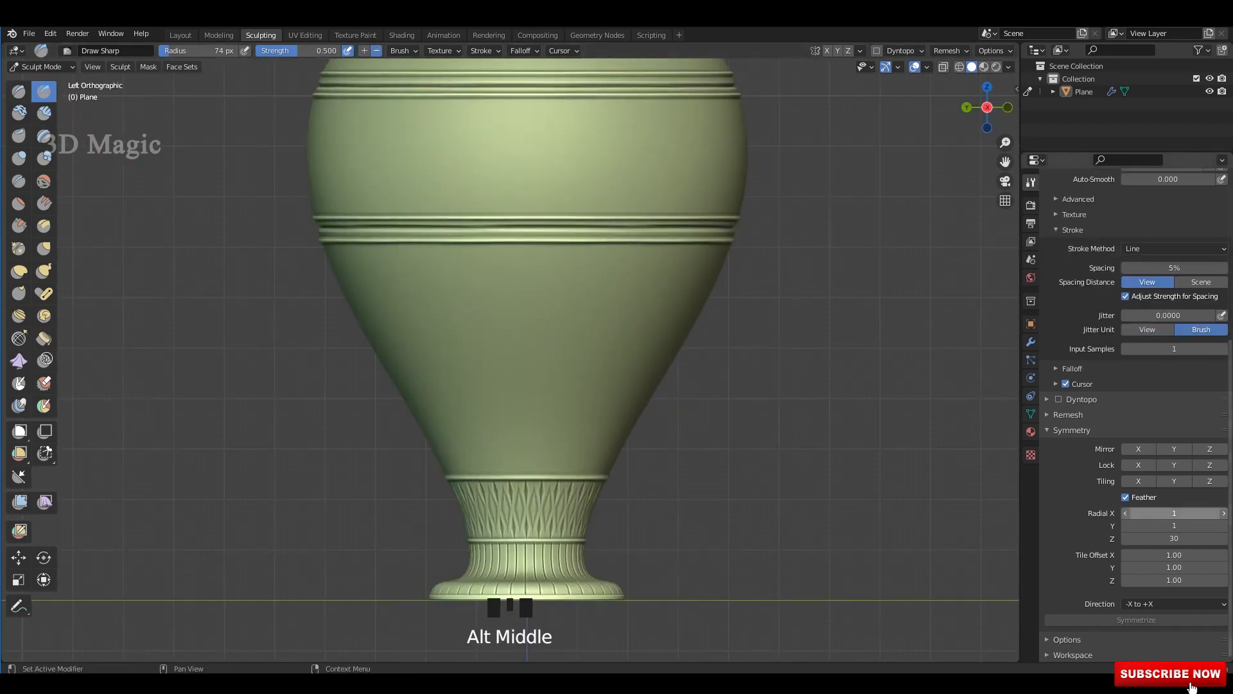
{"action": "left_click", "coordinate": [1174, 539]}
{"action": "type", "text": "60"}
{"action": "key", "text": "Return"}
Set the brush radius to 3 px and draw fine vertical lines on the tapered lower body.
{"action": "scroll", "coordinate": [642, 330], "scroll_direction": "up", "scroll_amount": 4}
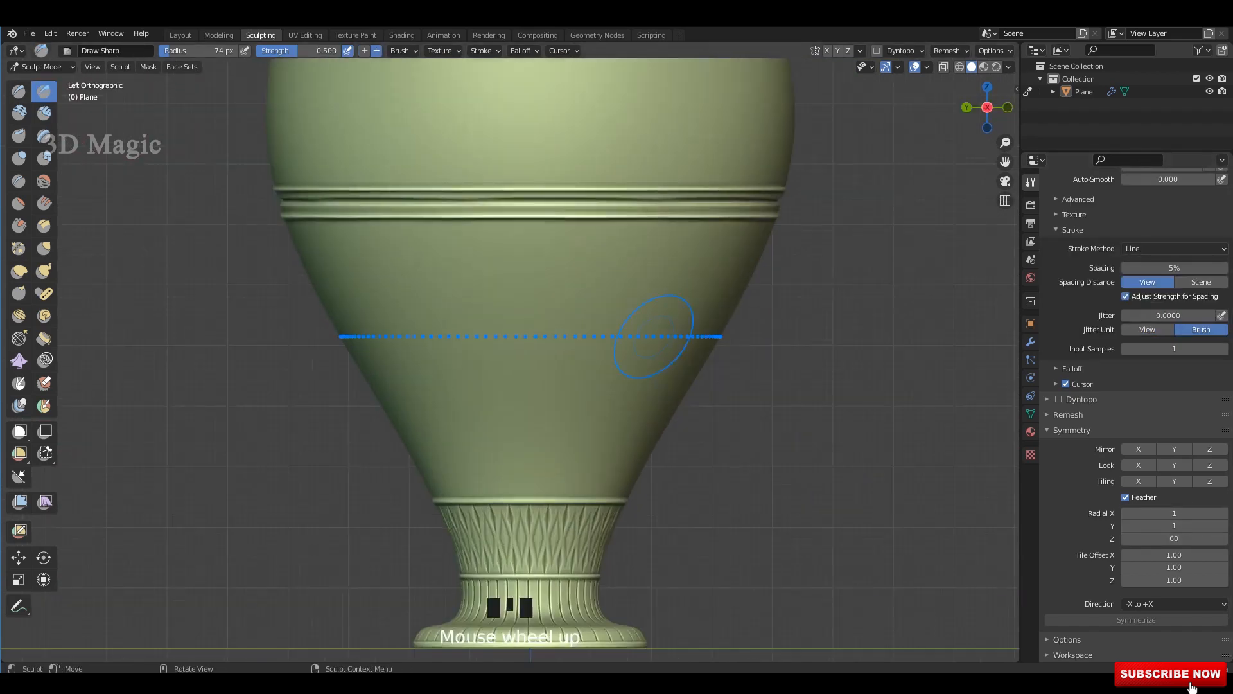
{"action": "middle_click_drag", "start_coordinate": [556, 379], "coordinate": [546, 352], "text": "shift"}
{"action": "scroll", "coordinate": [546, 351], "scroll_direction": "down", "scroll_amount": 2}
{"action": "middle_click_drag", "start_coordinate": [543, 407], "coordinate": [543, 474], "text": "shift"}
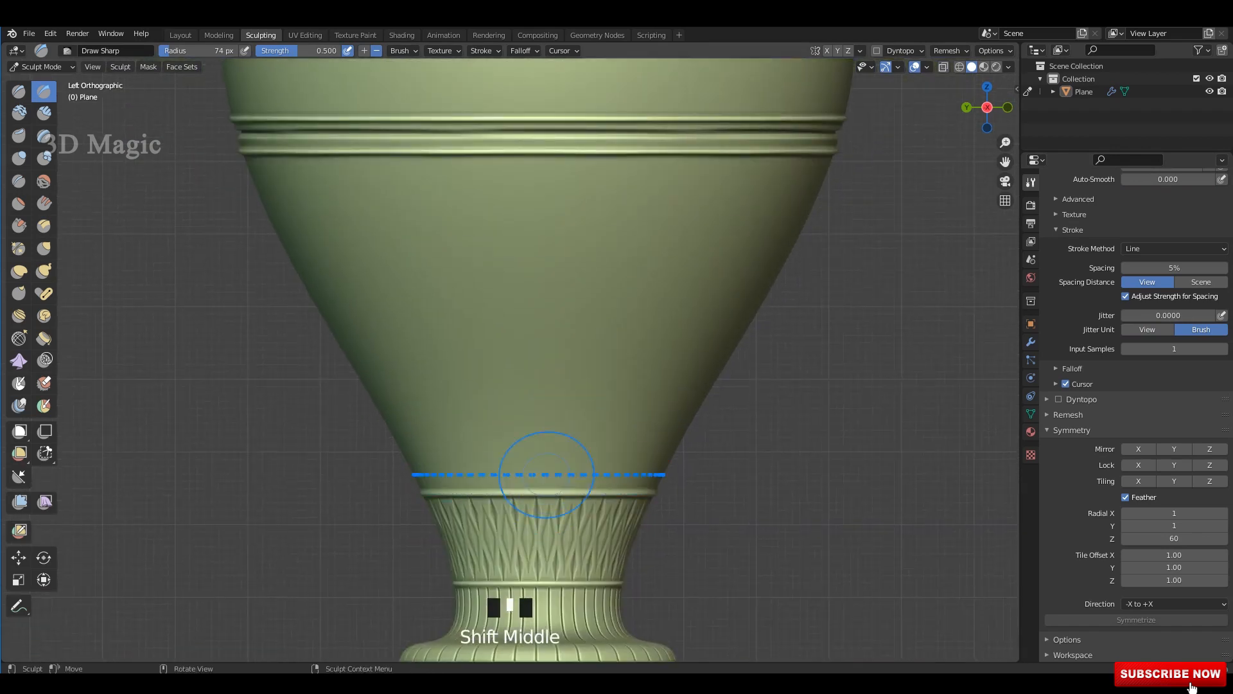
{"action": "key", "text": "f"}
{"action": "left_click", "coordinate": [556, 438]}
{"action": "left_click_drag", "start_coordinate": [409, 465], "coordinate": [670, 465]}
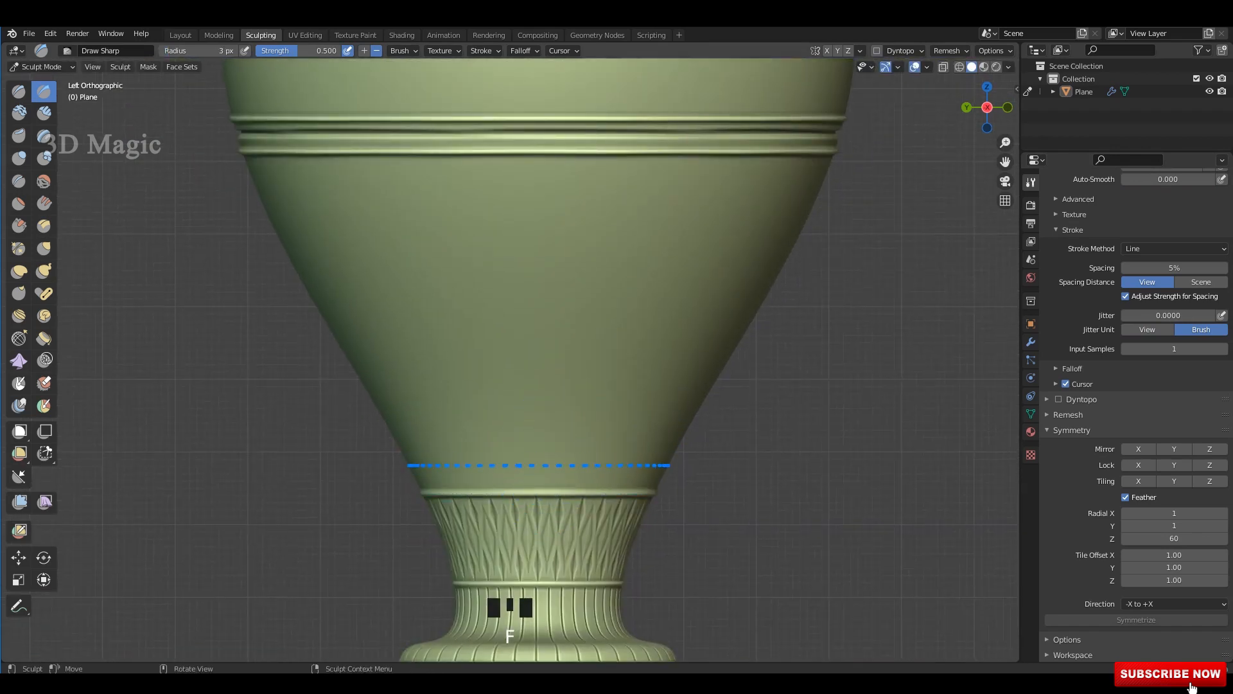
{"action": "left_click_drag", "start_coordinate": [538, 487], "coordinate": [538, 466]}
{"action": "mouse_move", "coordinate": [553, 200]}
{"action": "left_mouse_down"}
{"action": "mouse_move", "coordinate": [545, 157]}
{"action": "mouse_move", "coordinate": [543, 491]}
{"action": "mouse_move", "coordinate": [543, 321]}
{"action": "left_mouse_up"}
Set the brush radius to 10 px and carve straight grooves around the tapered lower body, from the double ring down to the patterned band.
{"action": "key", "text": "f"}
{"action": "left_click", "coordinate": [542, 462]}
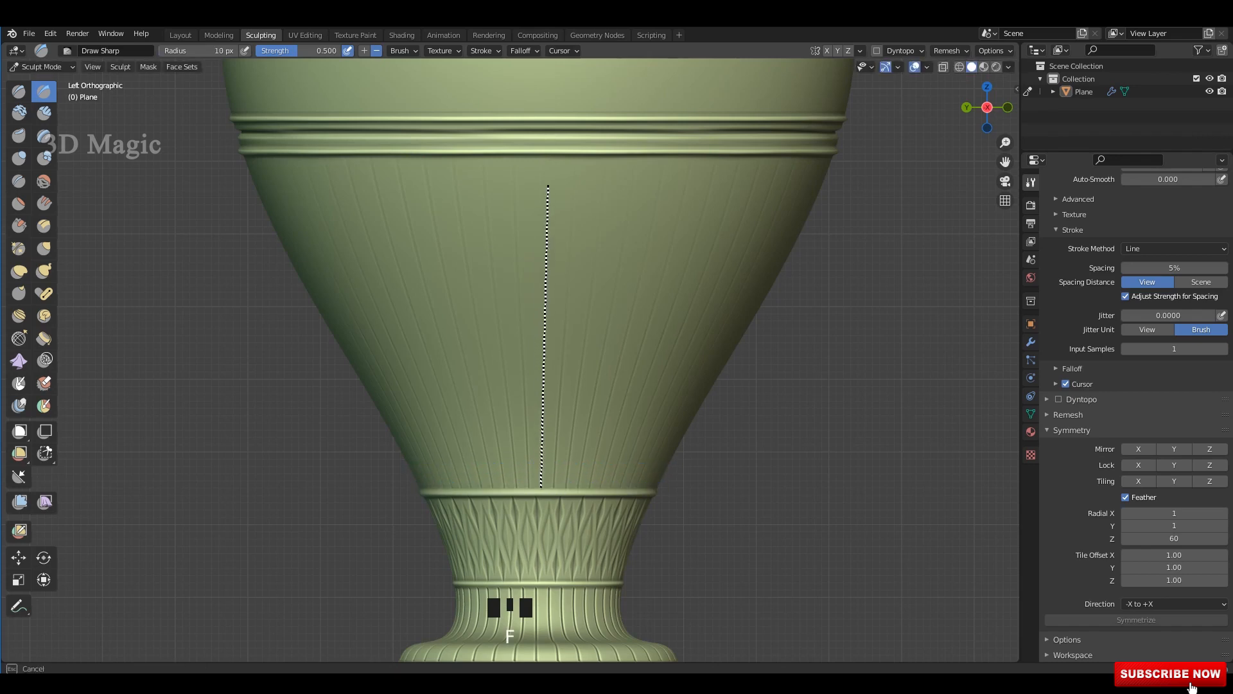
{"action": "left_click_drag", "start_coordinate": [547, 187], "coordinate": [541, 160]}
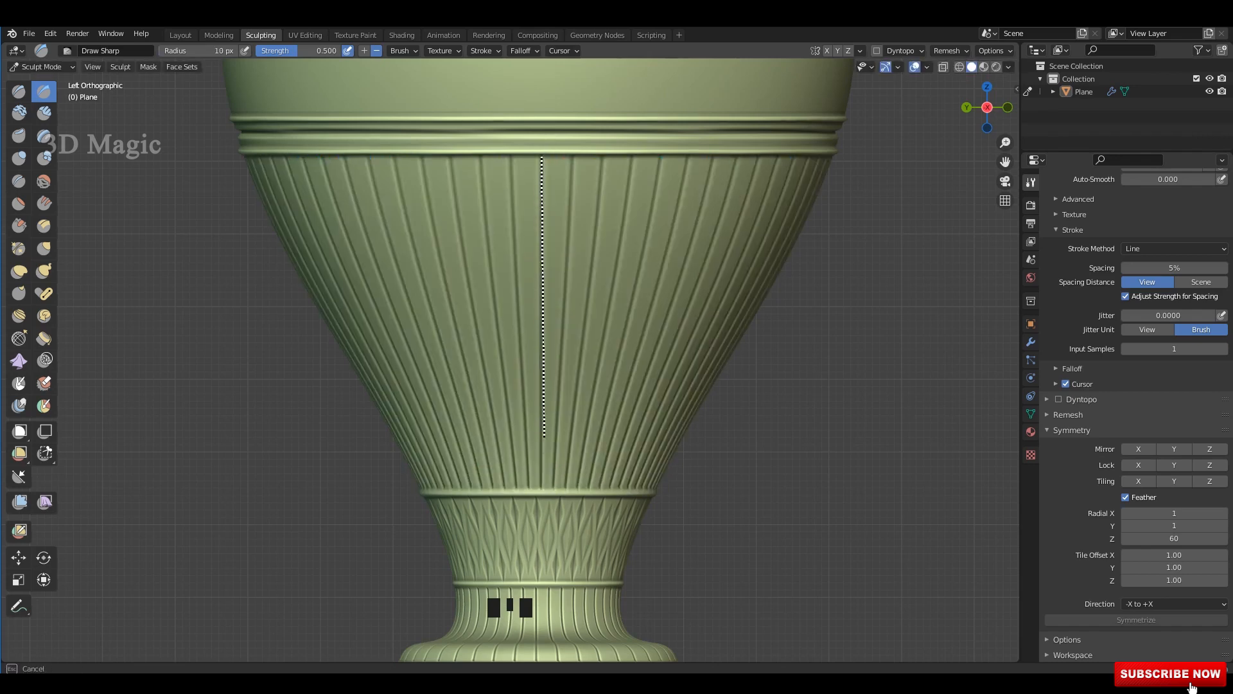
{"action": "left_click_drag", "start_coordinate": [541, 487], "coordinate": [541, 488]}
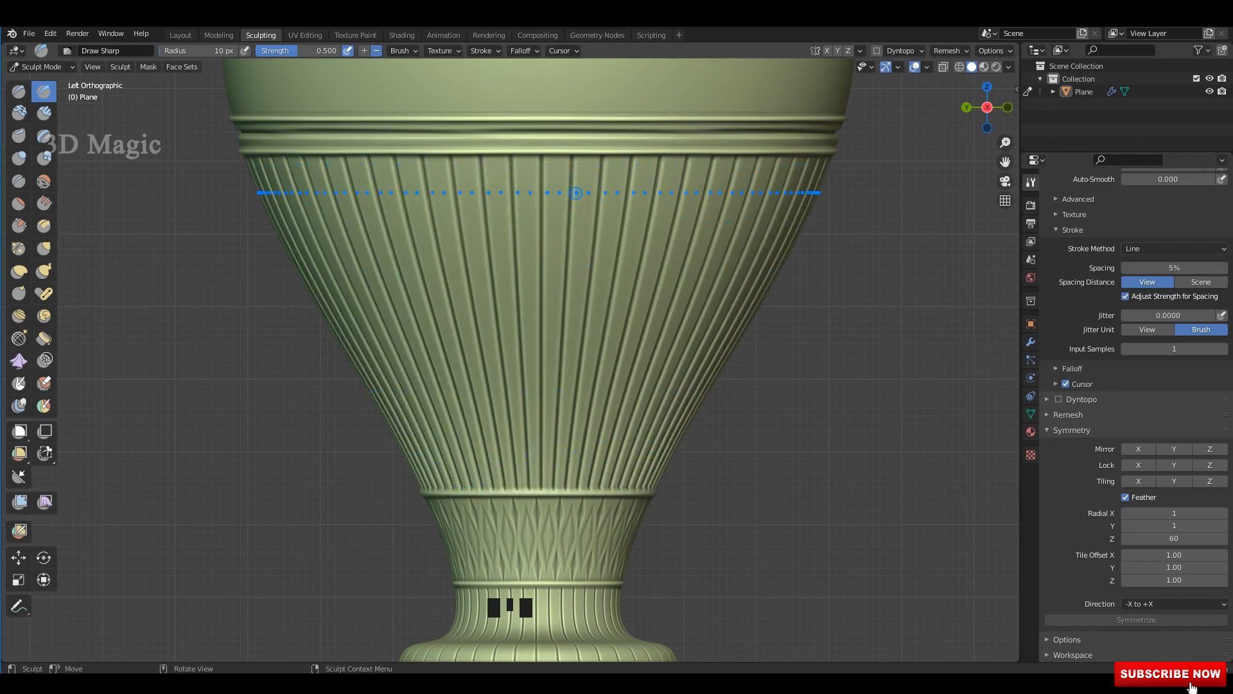
{"action": "left_click_drag", "start_coordinate": [557, 161], "coordinate": [549, 480]}
{"action": "scroll", "coordinate": [675, 330], "scroll_direction": "down", "scroll_amount": 4}
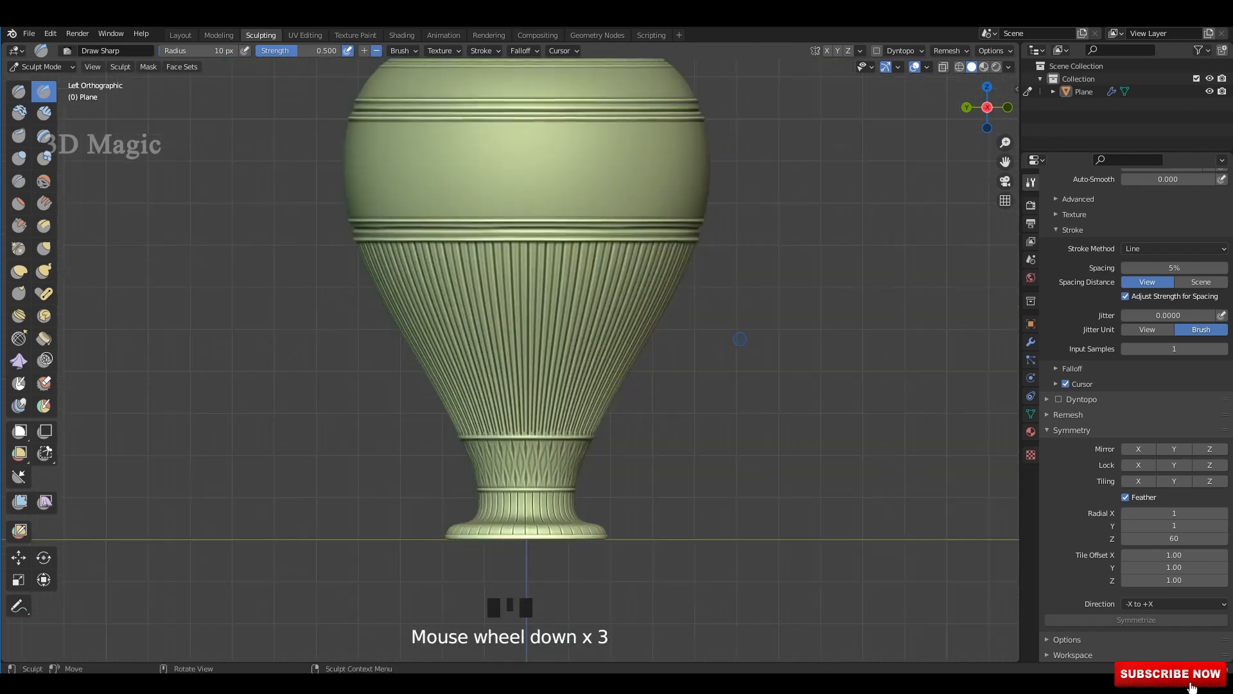
Switch to the Draw tool and browse the available brushes.
{"action": "mouse_move", "coordinate": [675, 329]}
{"action": "middle_mouse_down"}
{"action": "mouse_move", "coordinate": [650, 344]}
{"action": "mouse_move", "coordinate": [543, 185]}
{"action": "mouse_move", "coordinate": [536, 223]}
{"action": "middle_mouse_up"}
{"action": "scroll", "coordinate": [661, 337], "scroll_direction": "up", "scroll_amount": 3}
{"action": "scroll", "coordinate": [543, 185], "scroll_direction": "up", "scroll_amount": 2}
{"action": "scroll", "coordinate": [559, 325], "scroll_direction": "up", "scroll_amount": 2}
{"action": "middle_click_drag", "start_coordinate": [559, 325], "coordinate": [545, 280]}
{"action": "scroll", "coordinate": [562, 301], "scroll_direction": "up", "scroll_amount": 1}
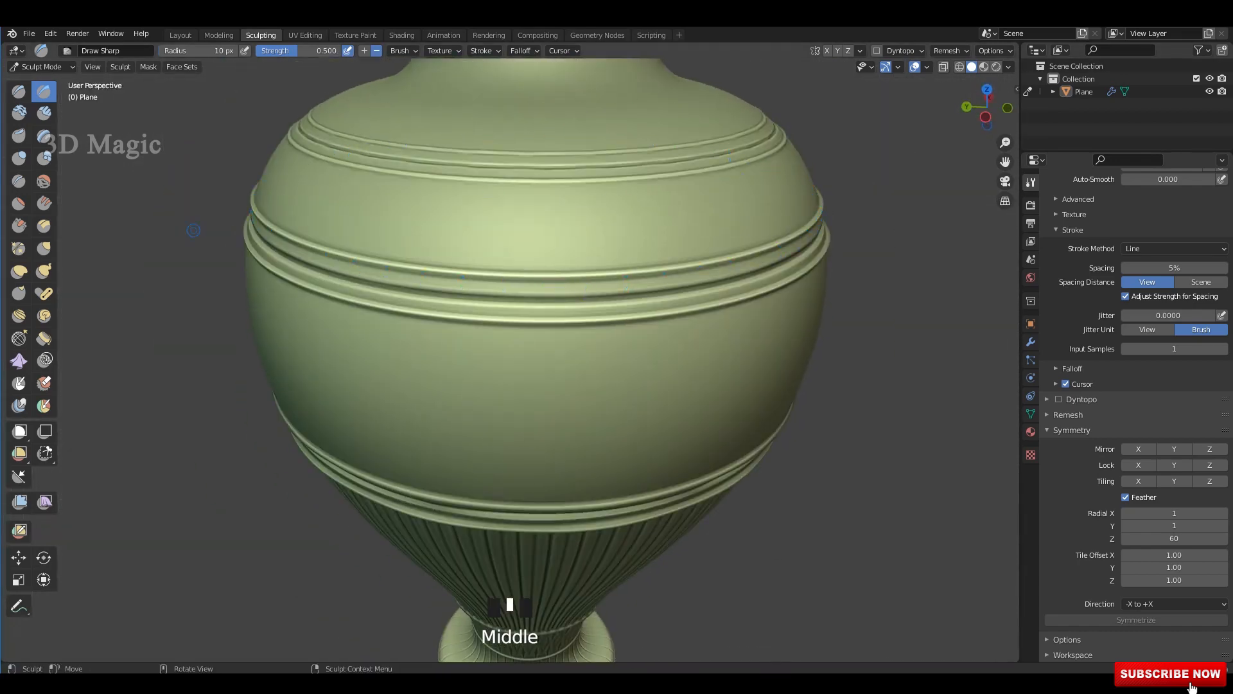
{"action": "left_click", "coordinate": [19, 91]}
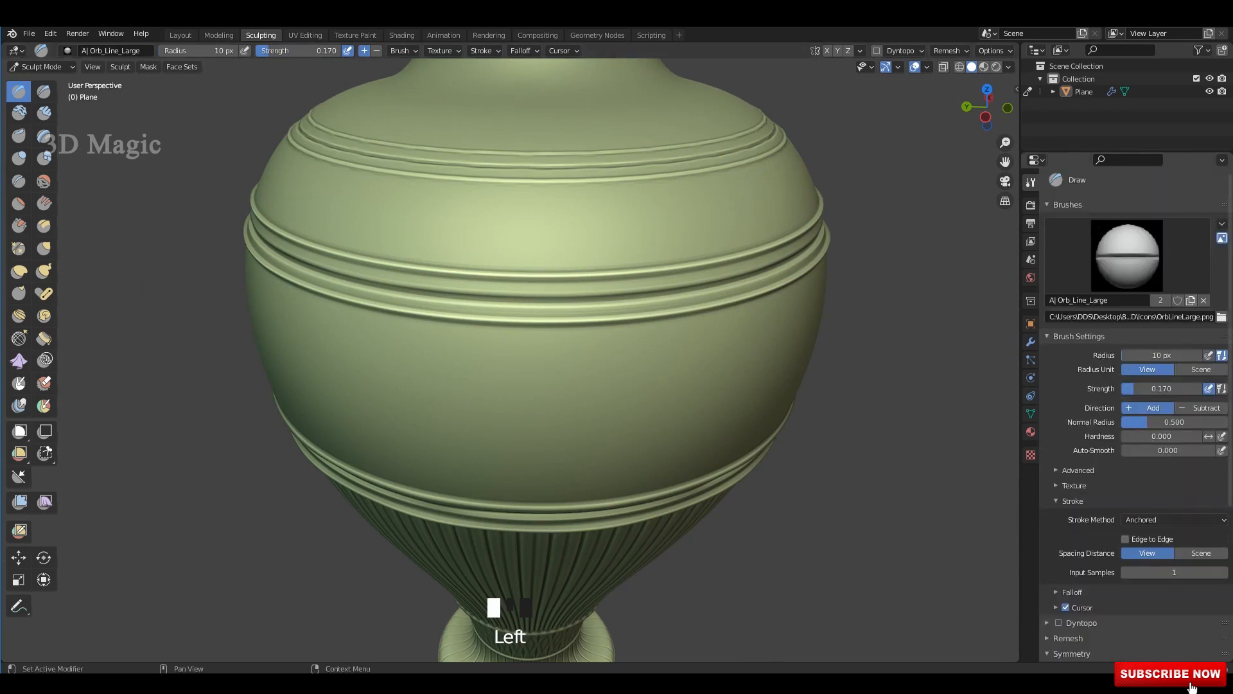
{"action": "left_click", "coordinate": [1128, 254]}
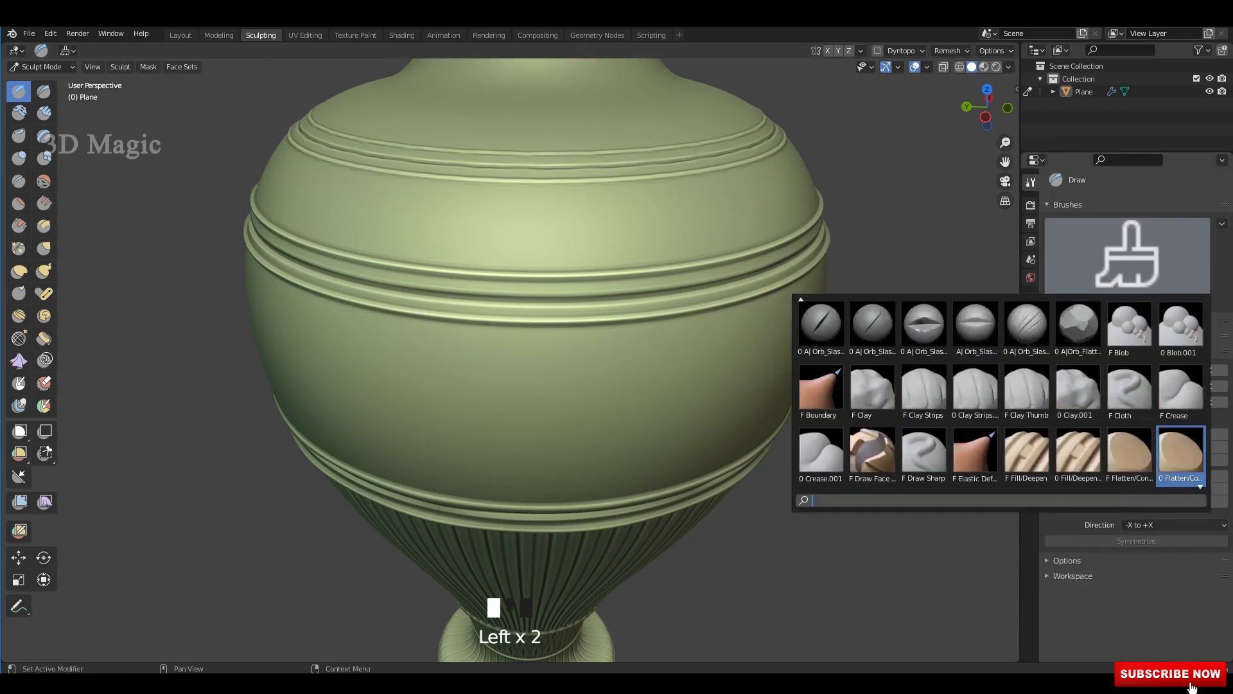
{"action": "scroll", "coordinate": [1131, 331], "scroll_direction": "down", "scroll_amount": 15}
{"action": "left_click", "coordinate": [1127, 257]}
{"action": "left_click", "coordinate": [1127, 257]}
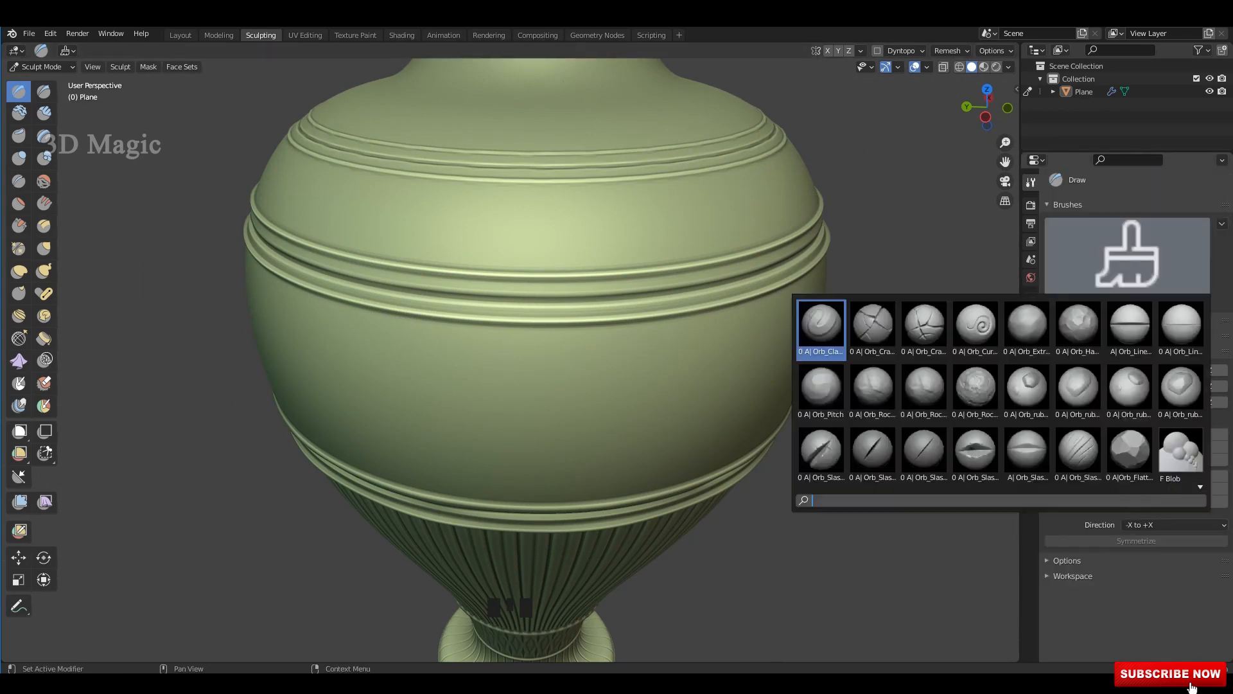
{"action": "left_click", "coordinate": [1127, 257]}
{"action": "left_click", "coordinate": [1127, 257]}
{"action": "scroll", "coordinate": [1078, 456], "scroll_direction": "down", "scroll_amount": 20}
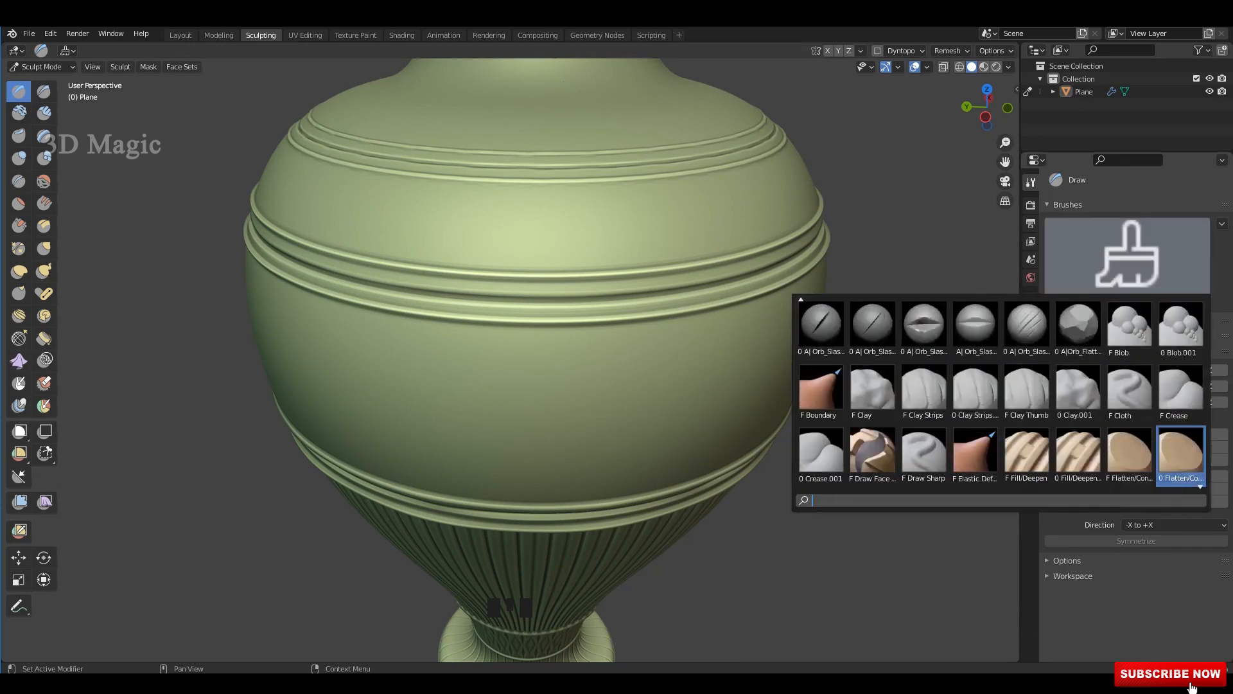
{"action": "scroll", "coordinate": [1002, 392], "scroll_direction": "down", "scroll_amount": 16}
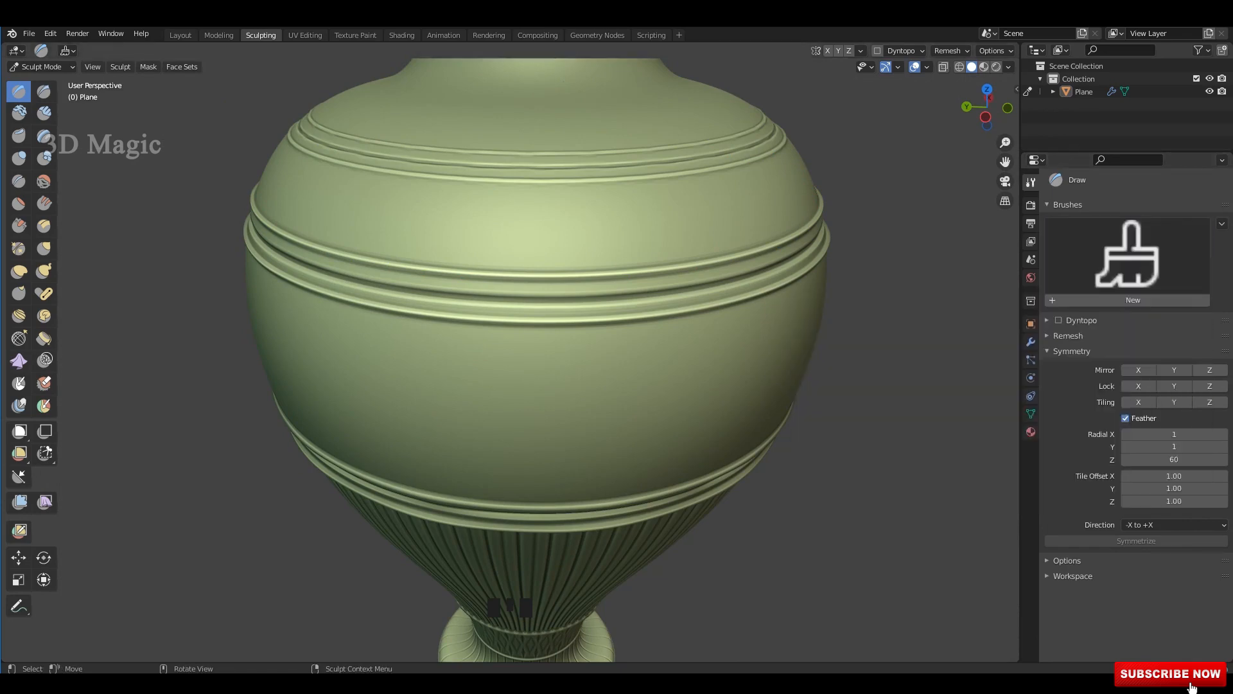
Pick the A| Orb_Line_Large brush and look through its texture and advanced settings.
{"action": "left_click", "coordinate": [1128, 257]}
{"action": "left_click", "coordinate": [1028, 328]}
{"action": "scroll", "coordinate": [1130, 385], "scroll_direction": "down", "scroll_amount": 4}
{"action": "scroll", "coordinate": [1136, 415], "scroll_direction": "down", "scroll_amount": 4}
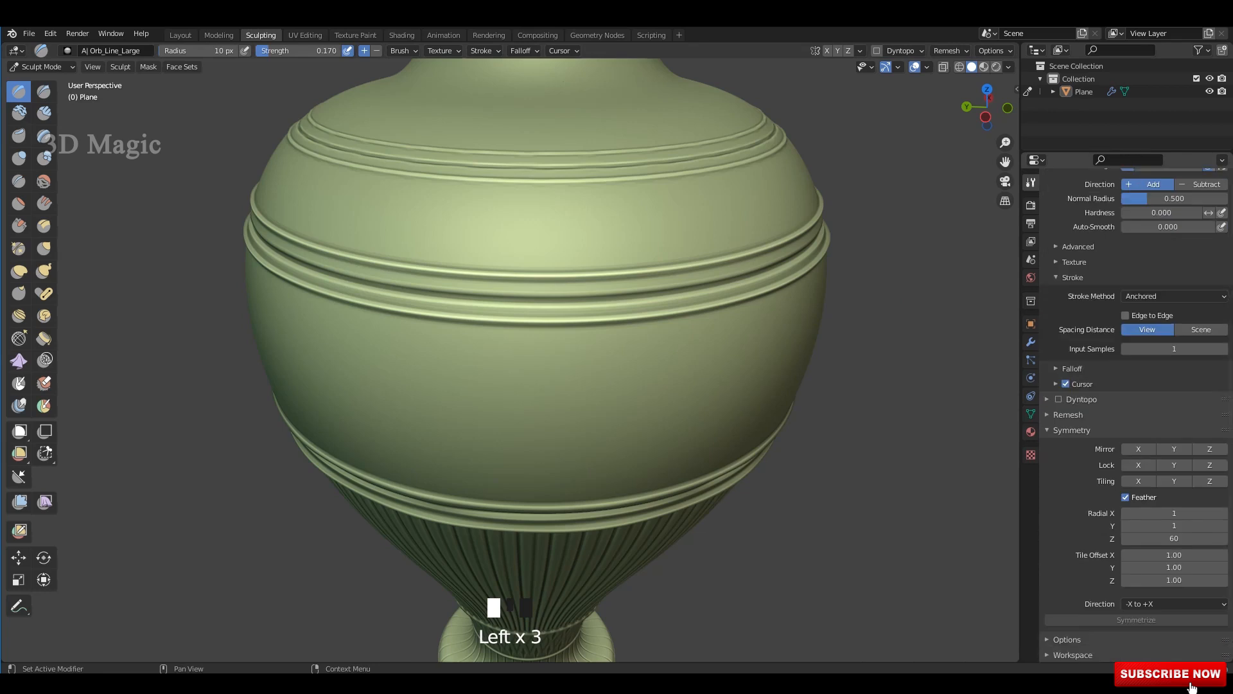
{"action": "left_click", "coordinate": [1074, 262]}
{"action": "left_click", "coordinate": [1075, 262]}
{"action": "left_click", "coordinate": [1075, 262]}
{"action": "left_click", "coordinate": [1074, 262]}
{"action": "left_click", "coordinate": [1077, 247]}
{"action": "left_click", "coordinate": [1078, 247]}
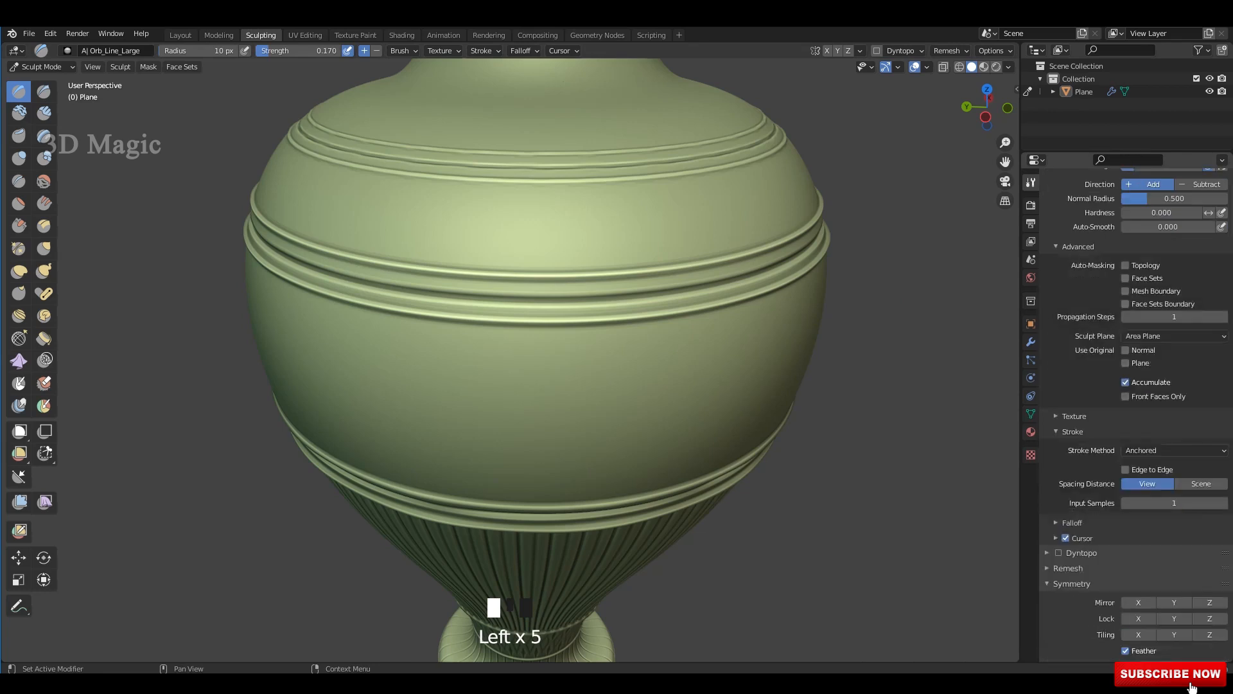
{"action": "scroll", "coordinate": [1085, 251], "scroll_direction": "up", "scroll_amount": 5}
Switch to the SculptDraw brush and set its falloff curve to Sphere.
{"action": "left_click", "coordinate": [1128, 255]}
{"action": "left_click", "coordinate": [922, 392]}
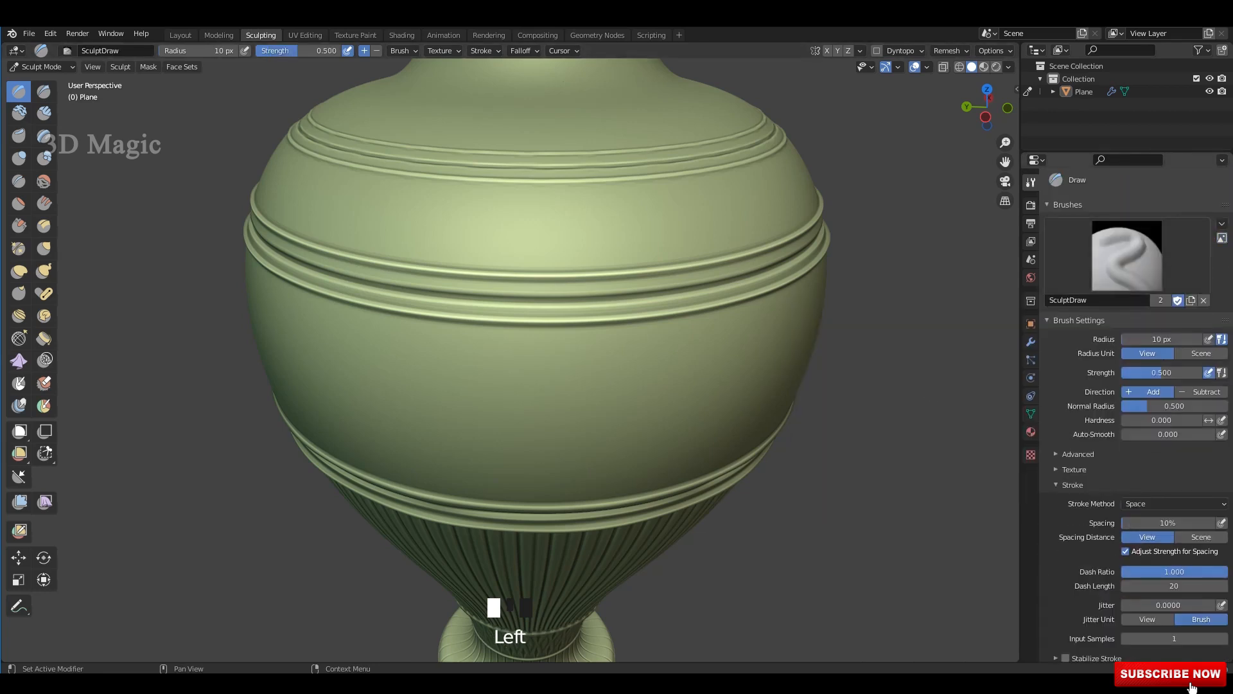
{"action": "scroll", "coordinate": [1136, 415], "scroll_direction": "down", "scroll_amount": 5}
{"action": "middle_click_drag", "start_coordinate": [835, 278], "coordinate": [825, 321]}
{"action": "scroll", "coordinate": [1135, 417], "scroll_direction": "down", "scroll_amount": 5}
{"action": "left_click", "coordinate": [1072, 368]}
{"action": "left_click", "coordinate": [1137, 387]}
{"action": "left_click", "coordinate": [1073, 444]}
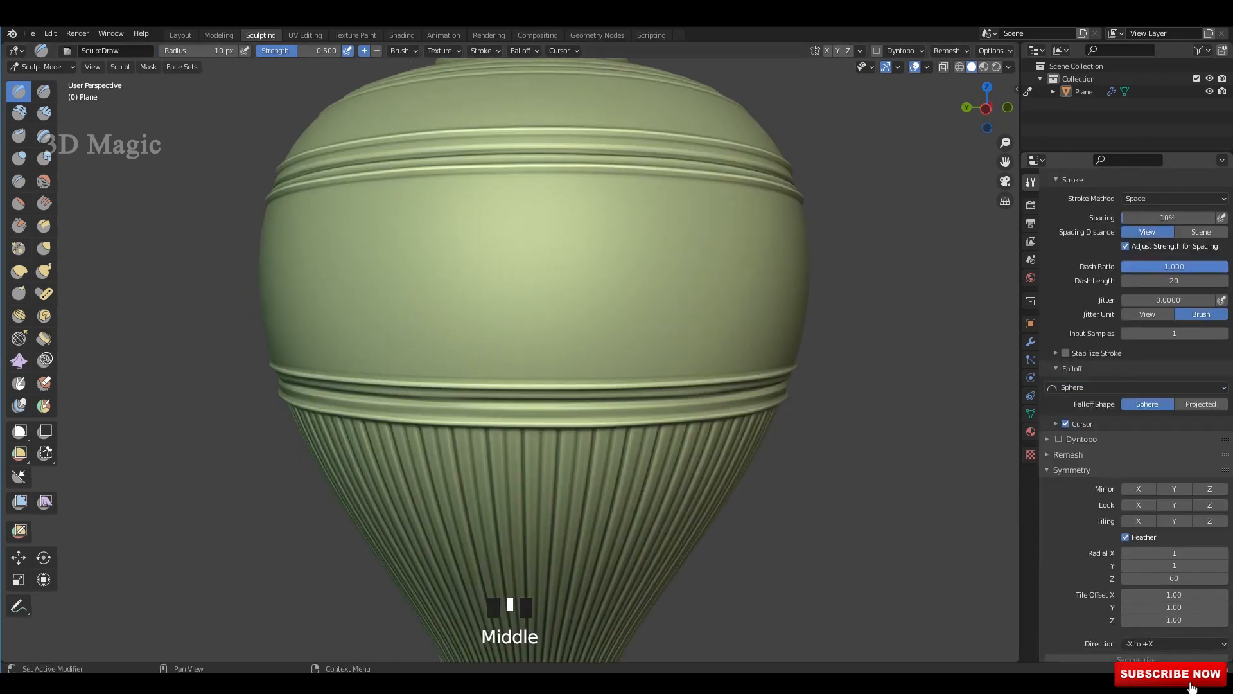
Test a short freehand stroke on the smooth wide band of the body and undo it.
{"action": "middle_click_drag", "start_coordinate": [498, 254], "coordinate": [494, 239]}
{"action": "middle_click_drag", "start_coordinate": [629, 303], "coordinate": [633, 327]}
{"action": "scroll", "coordinate": [633, 327], "scroll_direction": "up", "scroll_amount": 1}
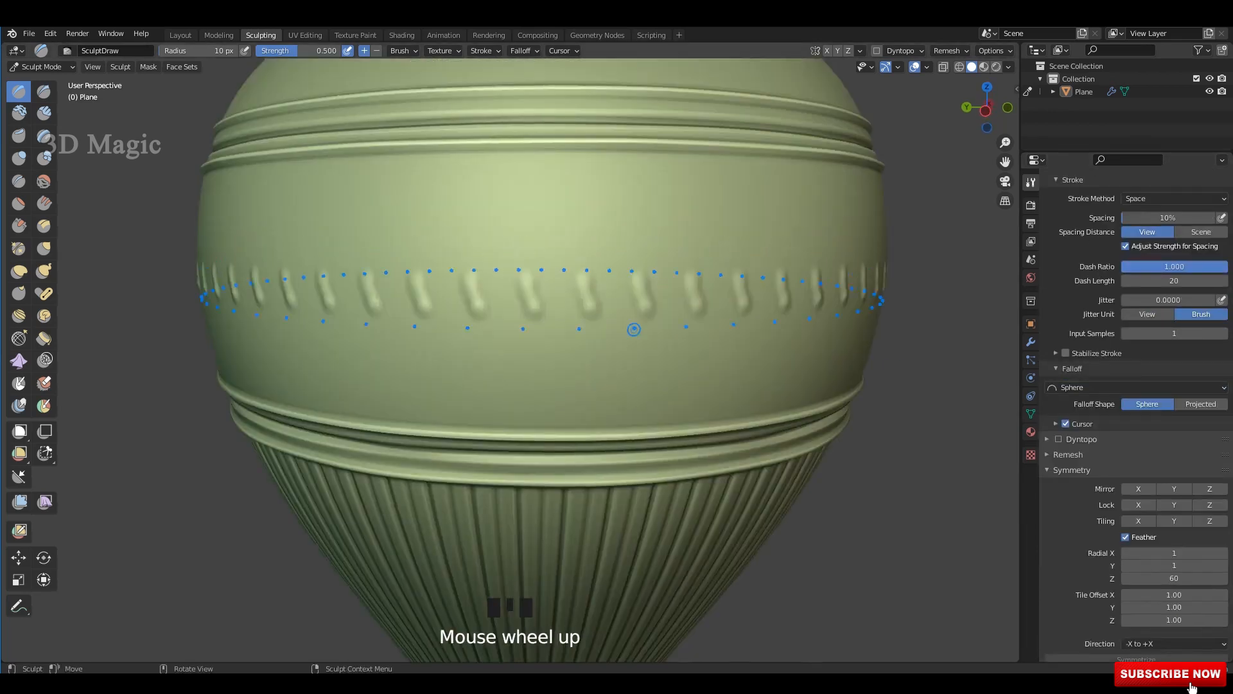
{"action": "key", "text": "ctrl+z"}
Set the brush's stroke method to Anchored and the Z radial symmetry to 40.
{"action": "key", "text": "e"}
{"action": "left_click", "coordinate": [510, 255]}
{"action": "mouse_move", "coordinate": [517, 267]}
{"action": "left_mouse_down"}
{"action": "mouse_move", "coordinate": [524, 303]}
{"action": "mouse_move", "coordinate": [519, 274]}
{"action": "left_mouse_up"}
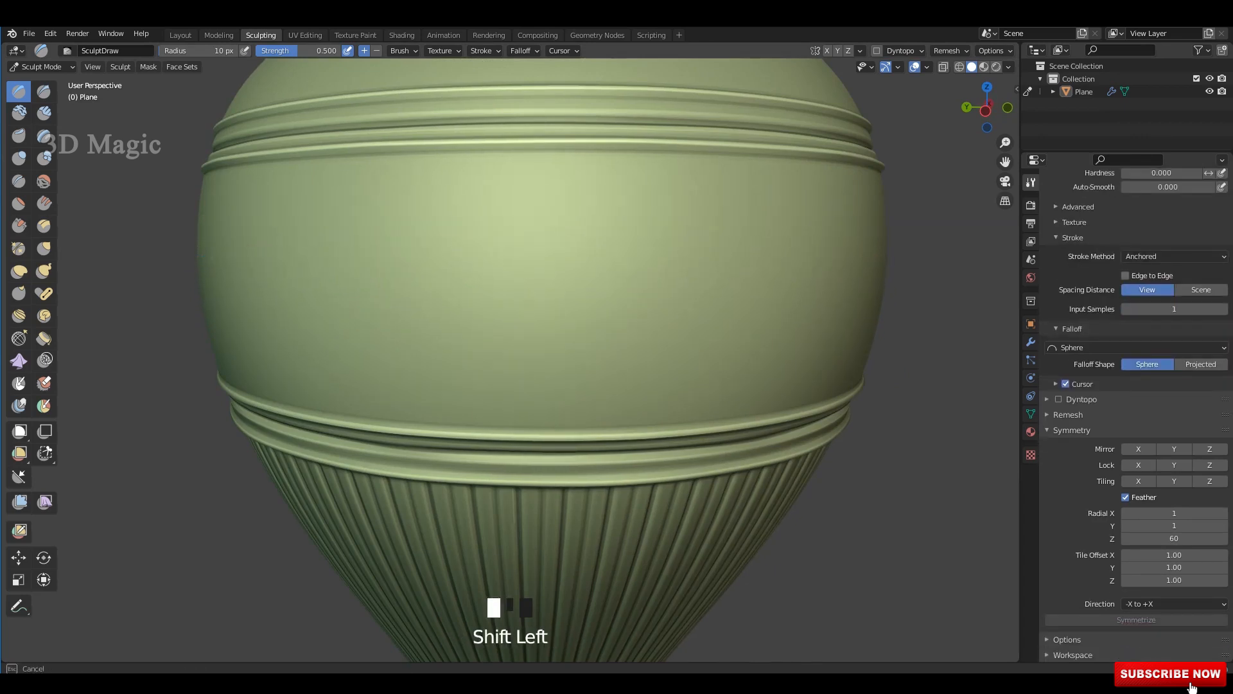
{"action": "middle_click_drag", "start_coordinate": [516, 508], "coordinate": [513, 549], "text": "shift"}
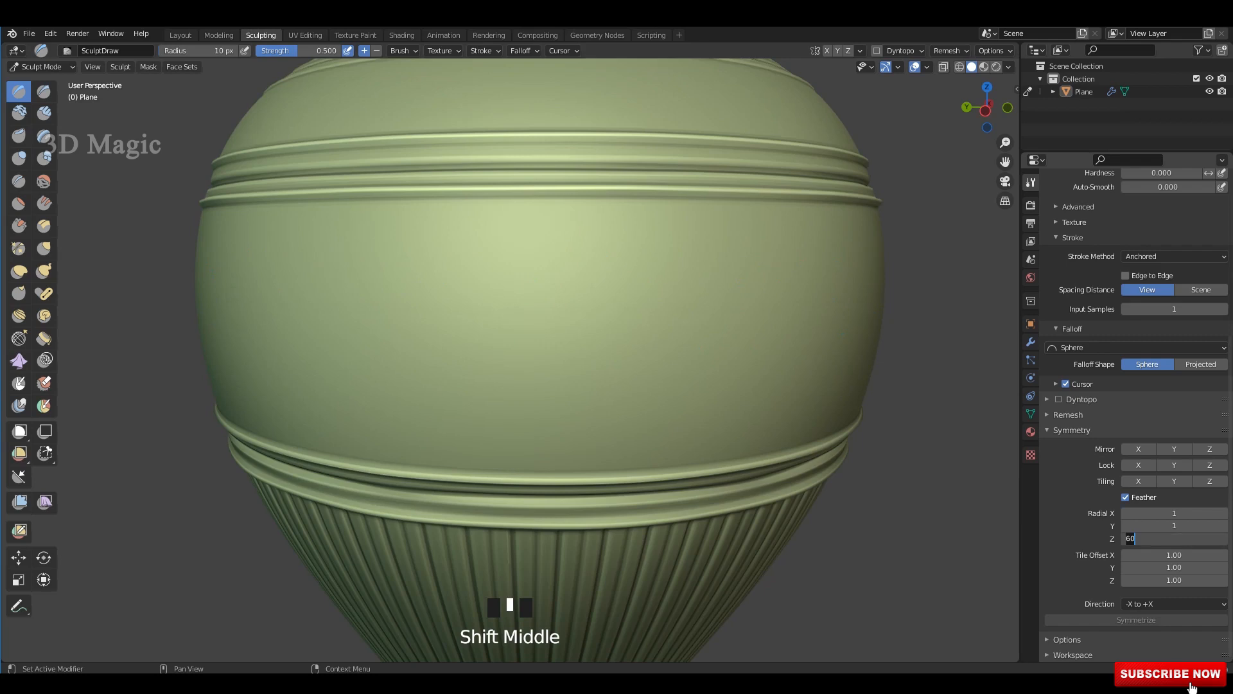
{"action": "key", "text": "Return"}
Raise two staggered rows of round domes around the upper half of the wide band, undoing an unwanted stroke.
{"action": "key", "text": "KP_1"}
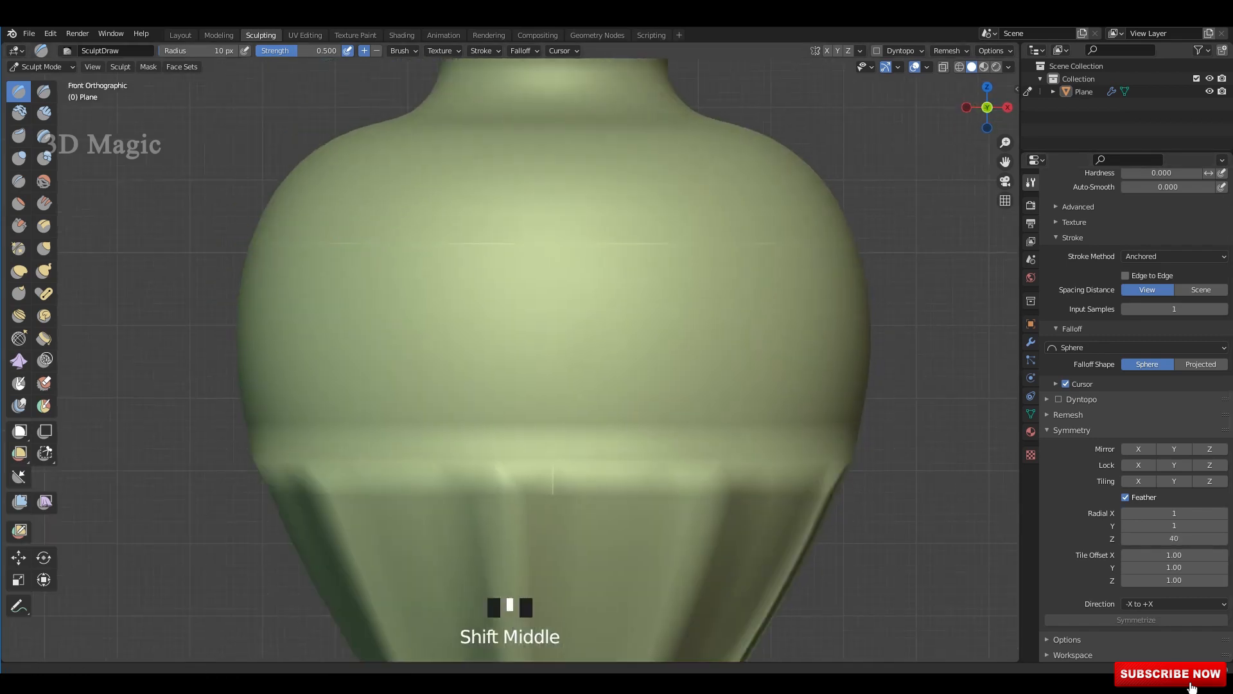
{"action": "scroll", "coordinate": [567, 220], "scroll_direction": "up", "scroll_amount": 3}
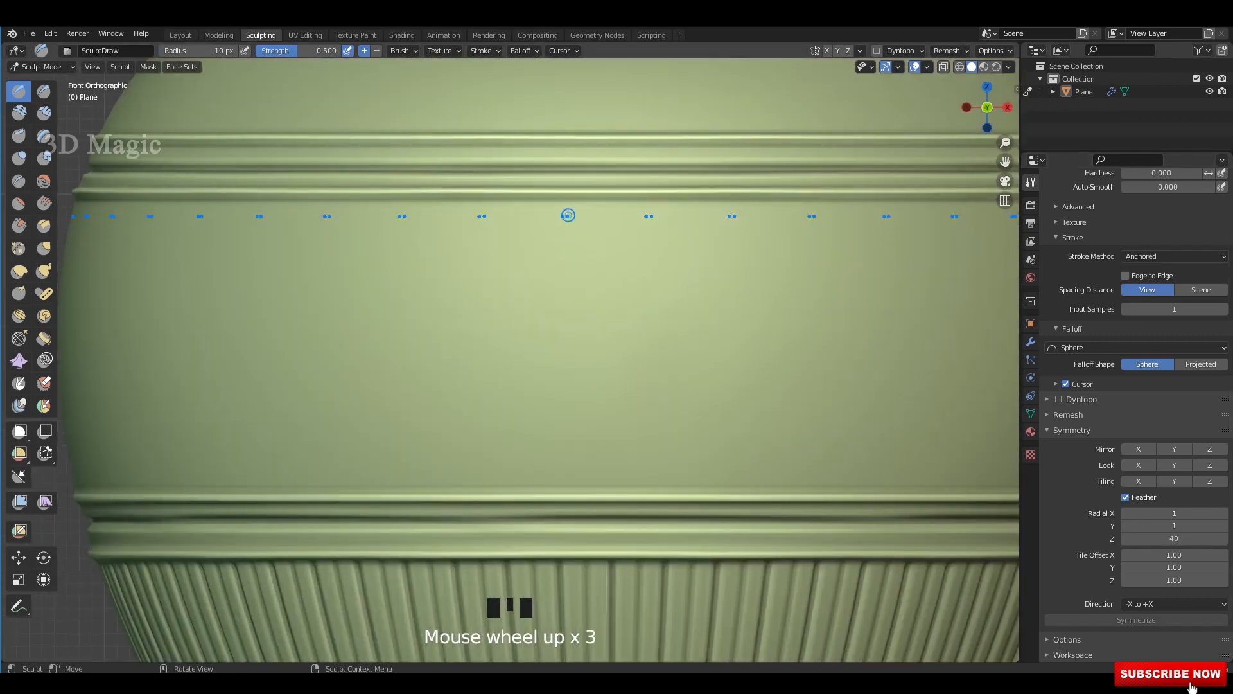
{"action": "left_click_drag", "start_coordinate": [568, 215], "coordinate": [570, 287]}
{"action": "key", "text": "ctrl+z"}
{"action": "middle_click_drag", "start_coordinate": [570, 287], "coordinate": [535, 255], "text": "shift"}
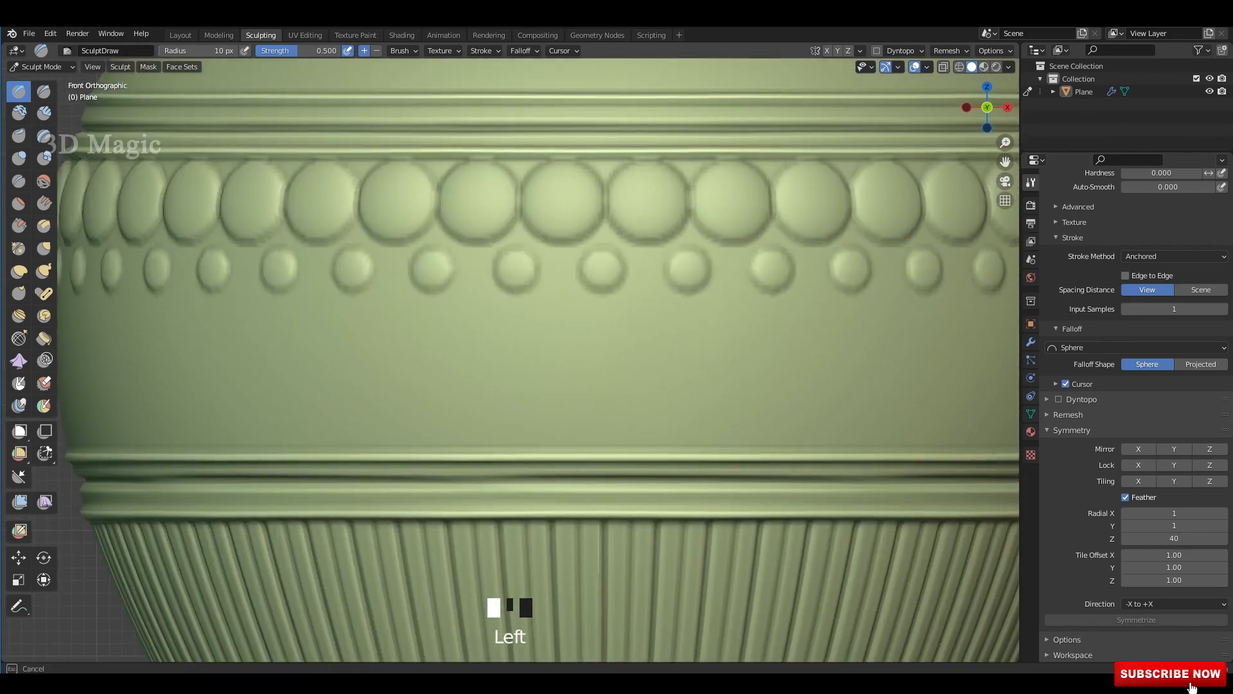
{"action": "left_click_drag", "start_coordinate": [601, 290], "coordinate": [602, 308]}
Add two more staggered rows of round domes to fill the wide band down to its lower ring.
{"action": "middle_click_drag", "start_coordinate": [524, 309], "coordinate": [522, 252], "text": "shift"}
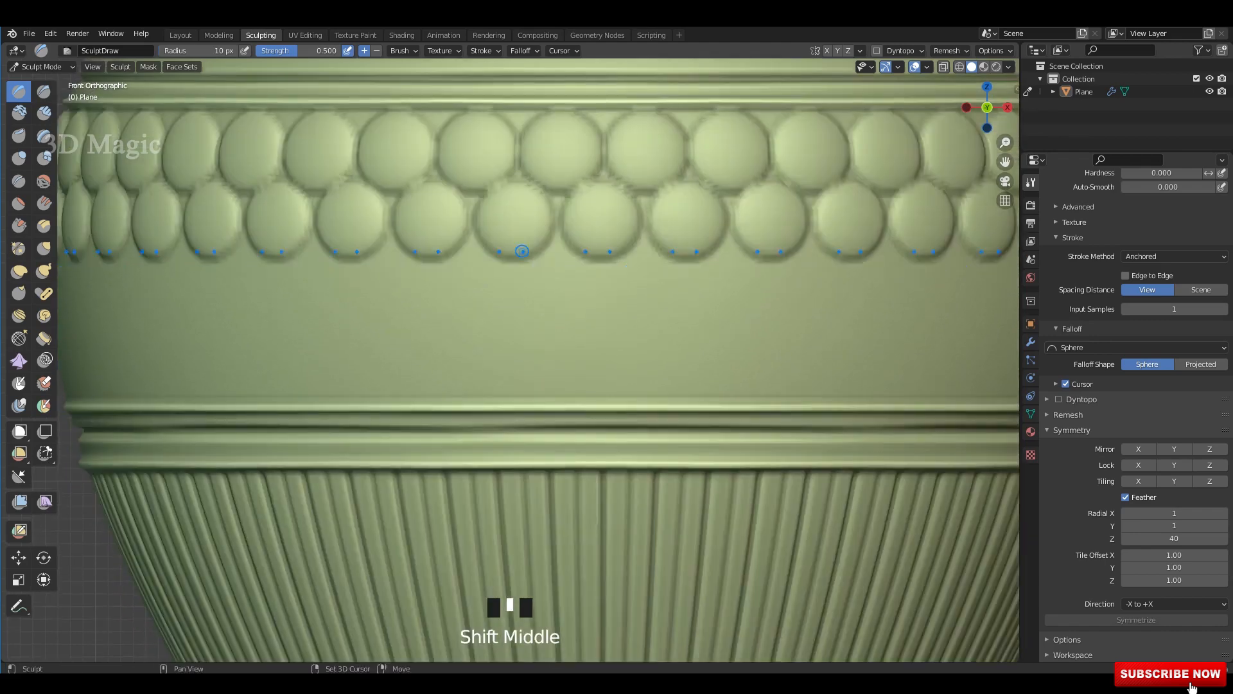
{"action": "left_click_drag", "start_coordinate": [559, 286], "coordinate": [559, 326]}
{"action": "middle_click_drag", "start_coordinate": [559, 326], "coordinate": [557, 273], "text": "shift"}
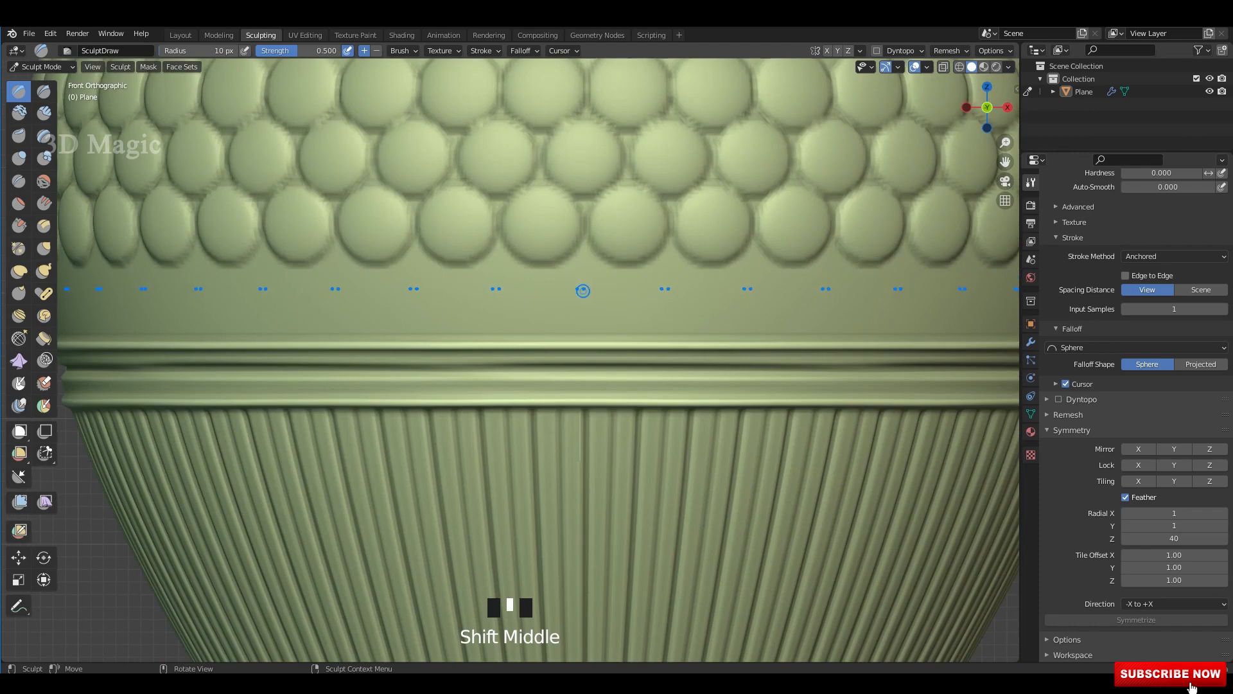
{"action": "left_click_drag", "start_coordinate": [583, 290], "coordinate": [583, 328]}
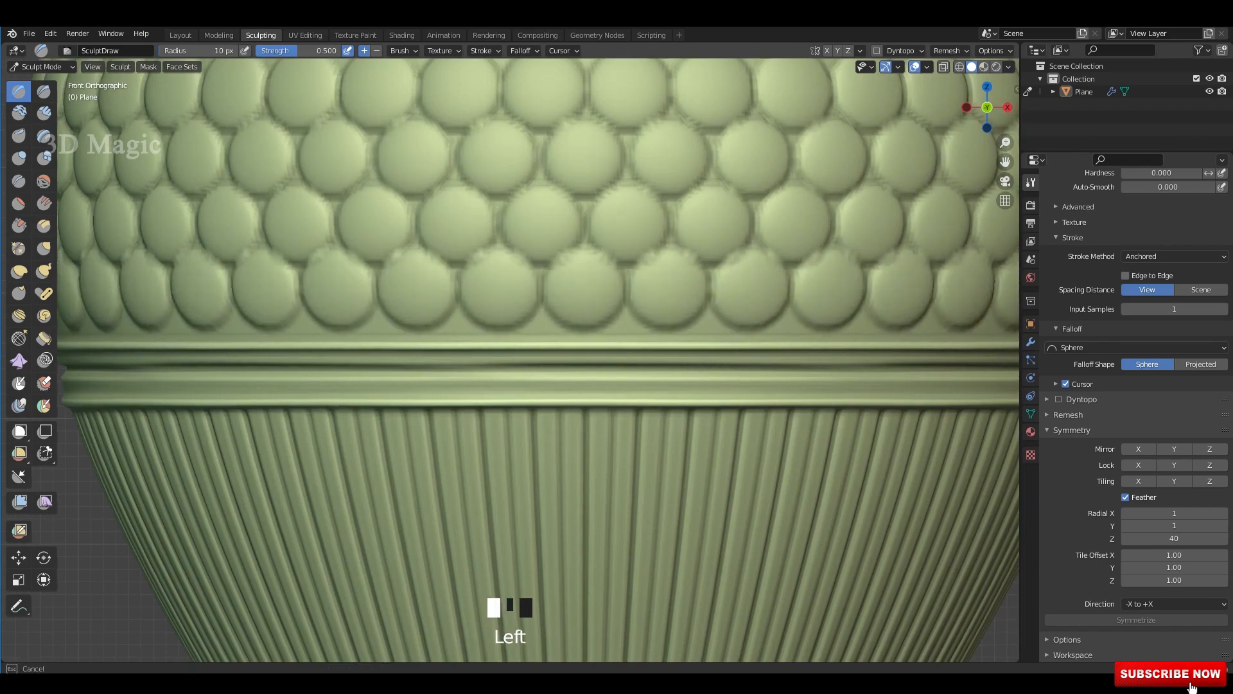
{"action": "scroll", "coordinate": [591, 321], "scroll_direction": "down", "scroll_amount": 7}
{"action": "scroll", "coordinate": [591, 321], "scroll_direction": "up", "scroll_amount": 1}
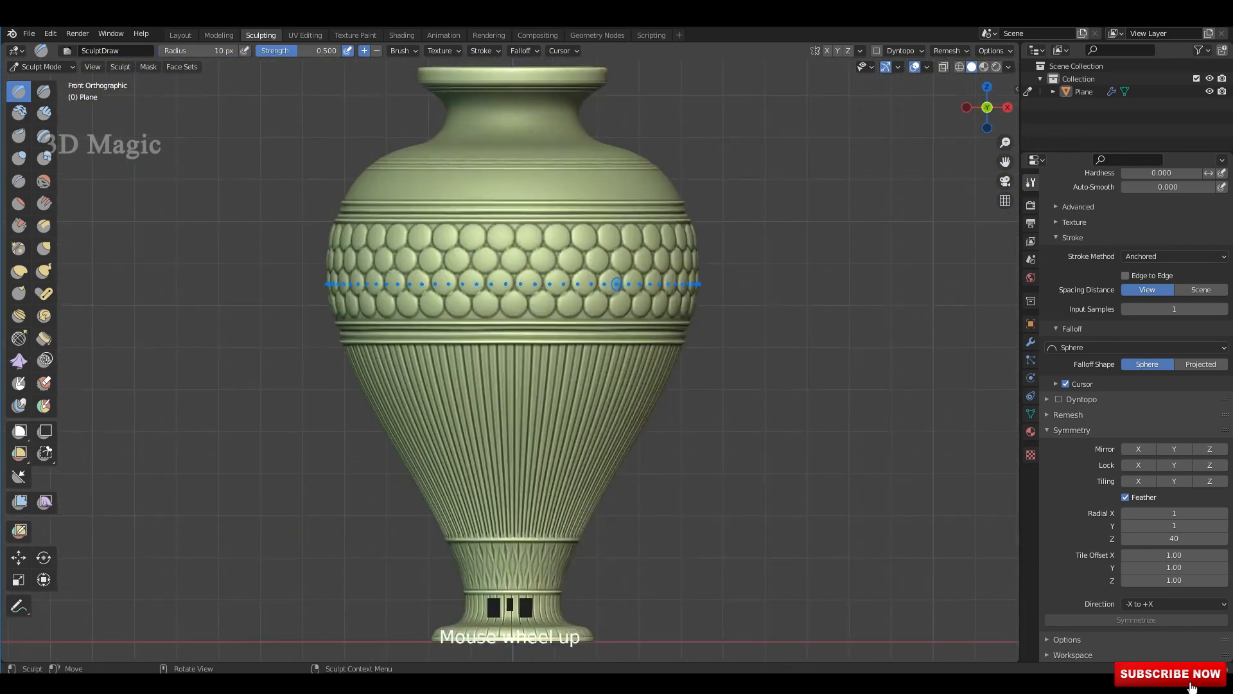
Carve a round recess into the centre of the domes in all four rows using inverted strokes.
{"action": "middle_click_drag", "start_coordinate": [591, 322], "coordinate": [543, 297]}
{"action": "scroll", "coordinate": [586, 325], "scroll_direction": "up", "scroll_amount": 2}
{"action": "scroll", "coordinate": [600, 325], "scroll_direction": "down", "scroll_amount": 1}
{"action": "scroll", "coordinate": [579, 303], "scroll_direction": "down", "scroll_amount": 1}
{"action": "scroll", "coordinate": [540, 313], "scroll_direction": "up", "scroll_amount": 2}
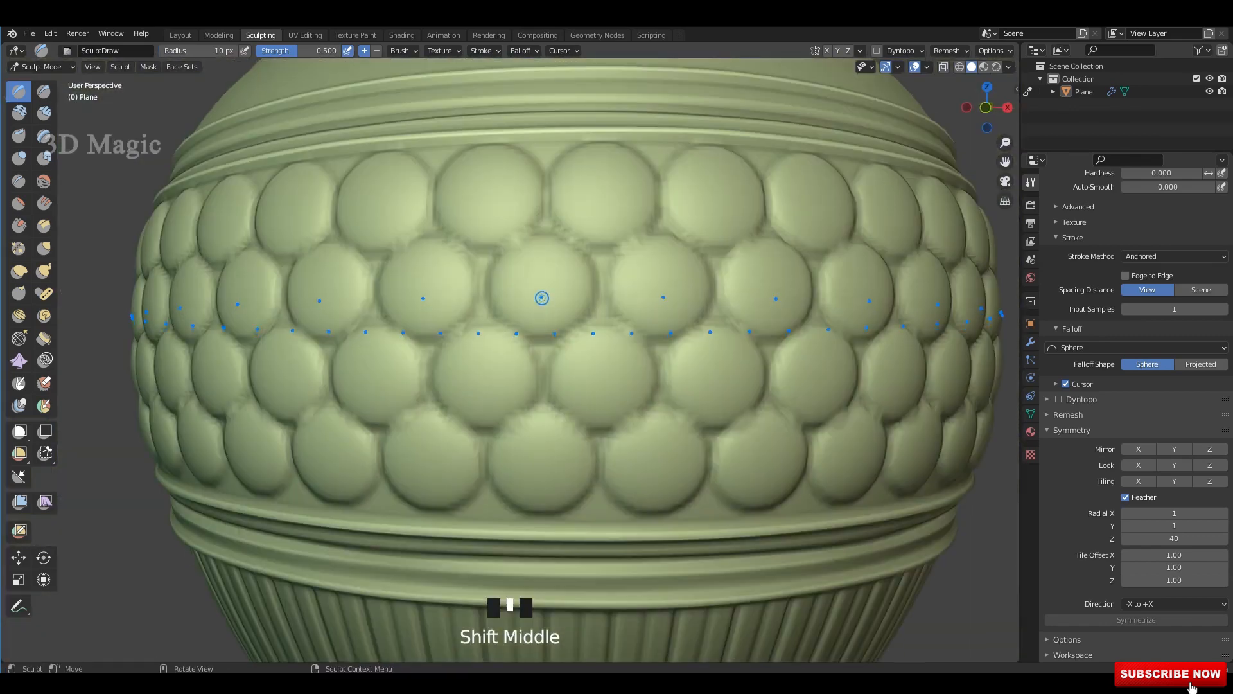
{"action": "left_click_drag", "start_coordinate": [539, 281], "coordinate": [563, 308], "text": "ctrl"}
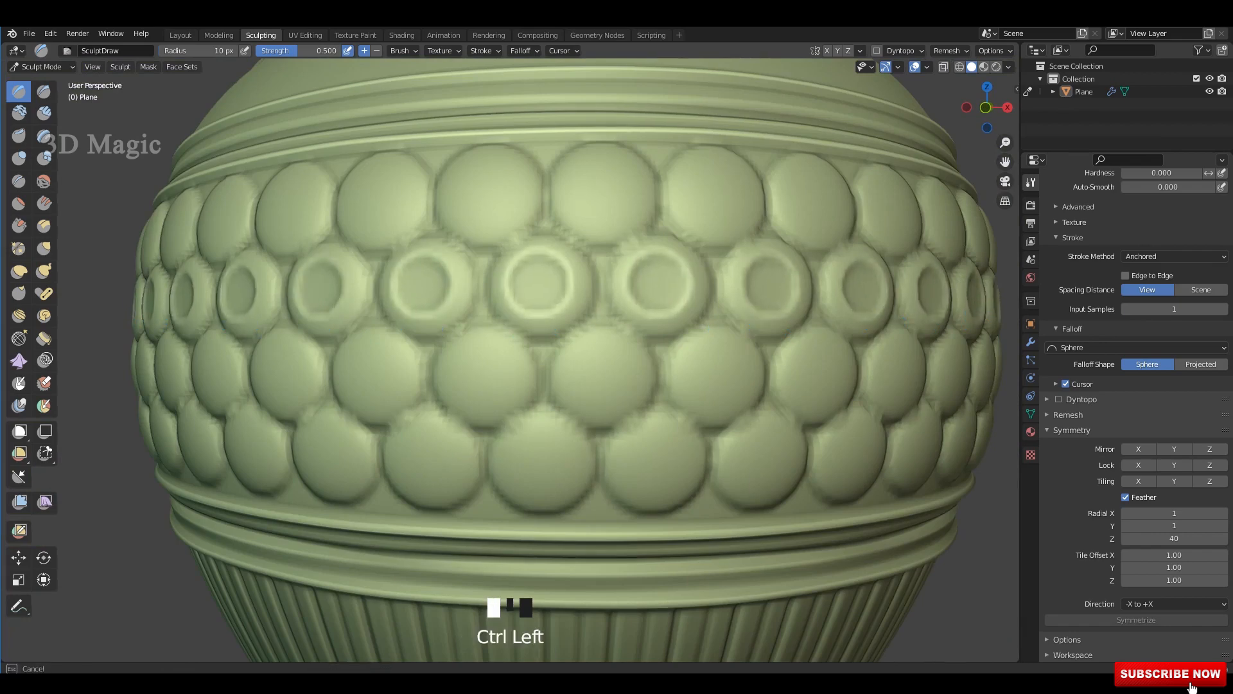
{"action": "middle_click_drag", "start_coordinate": [531, 331], "coordinate": [557, 284]}
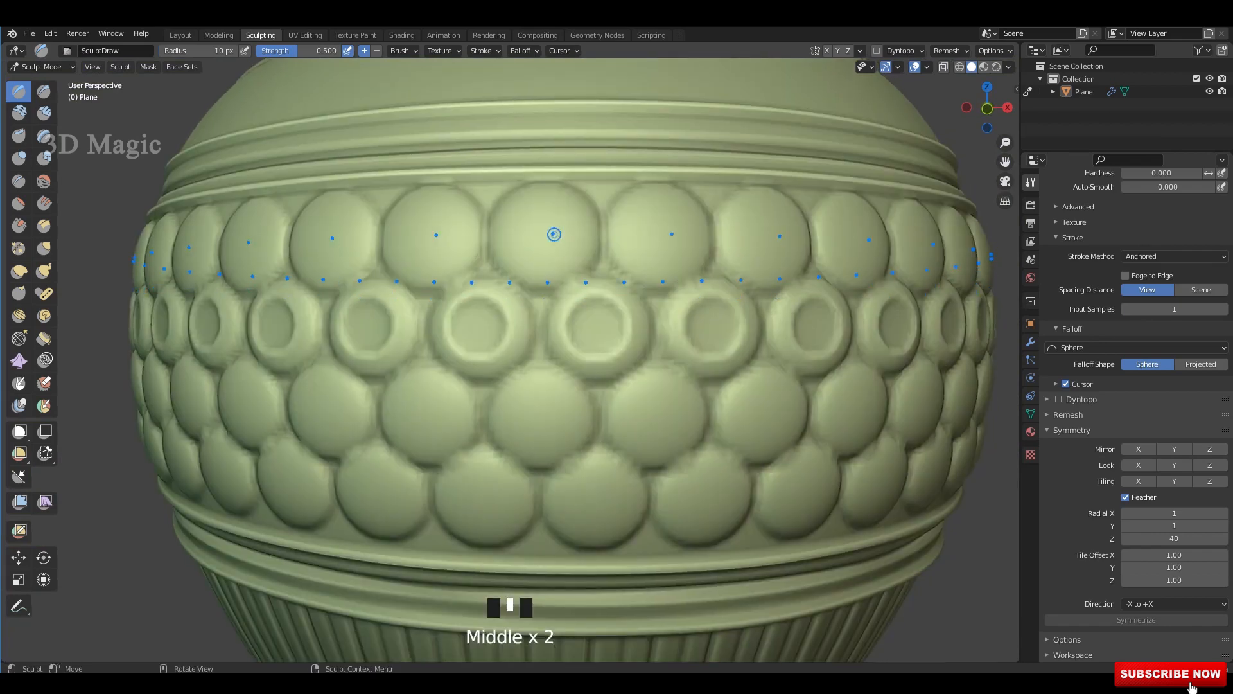
{"action": "left_click_drag", "start_coordinate": [555, 247], "coordinate": [564, 257], "text": "ctrl"}
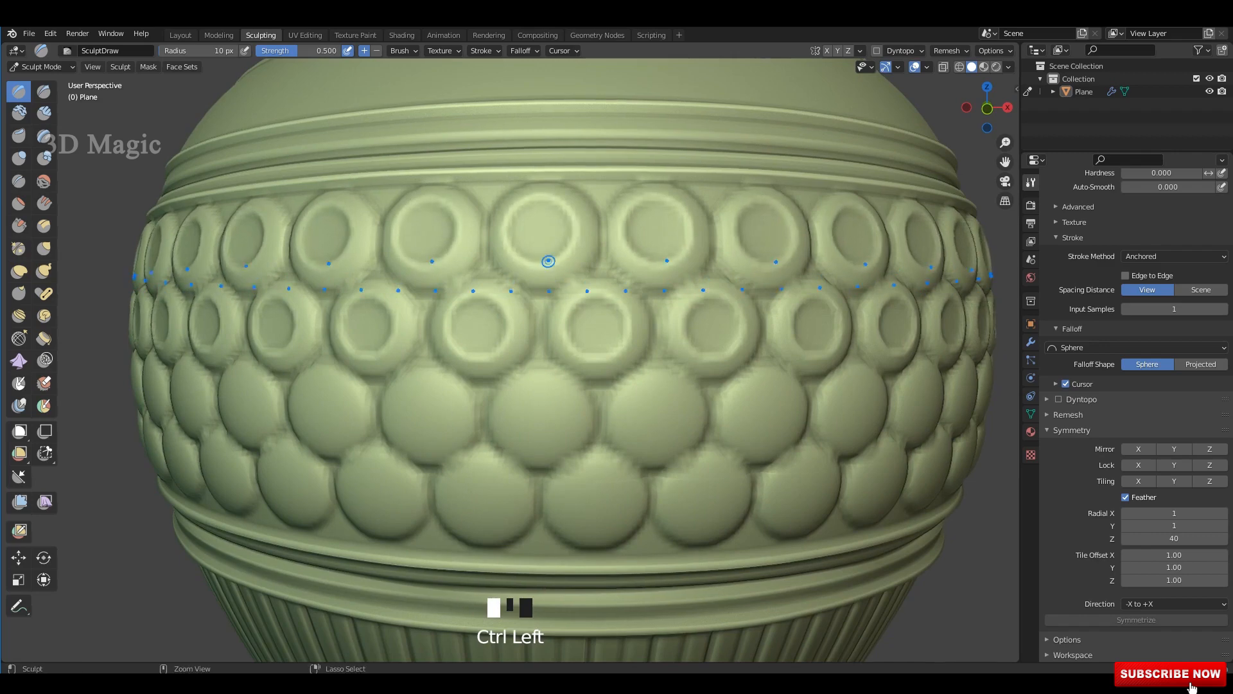
{"action": "middle_click_drag", "start_coordinate": [548, 261], "coordinate": [544, 250], "text": "shift"}
{"action": "left_click_drag", "start_coordinate": [527, 251], "coordinate": [534, 287], "text": "ctrl"}
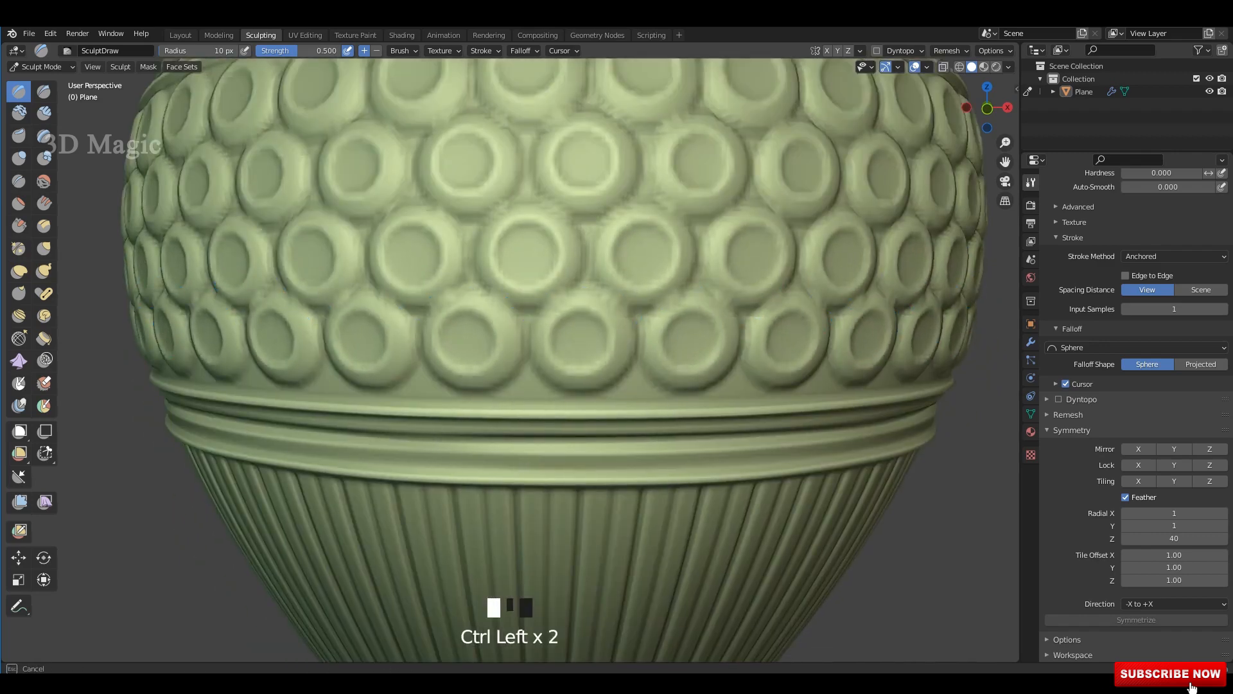
Set the Z radial symmetry to 60 and raise a row of small beads in the groove around the upper shoulder.
{"action": "scroll", "coordinate": [557, 261], "scroll_direction": "down", "scroll_amount": 5}
{"action": "middle_click_drag", "start_coordinate": [557, 269], "coordinate": [557, 261], "text": "shift"}
{"action": "scroll", "coordinate": [558, 261], "scroll_direction": "up", "scroll_amount": 2}
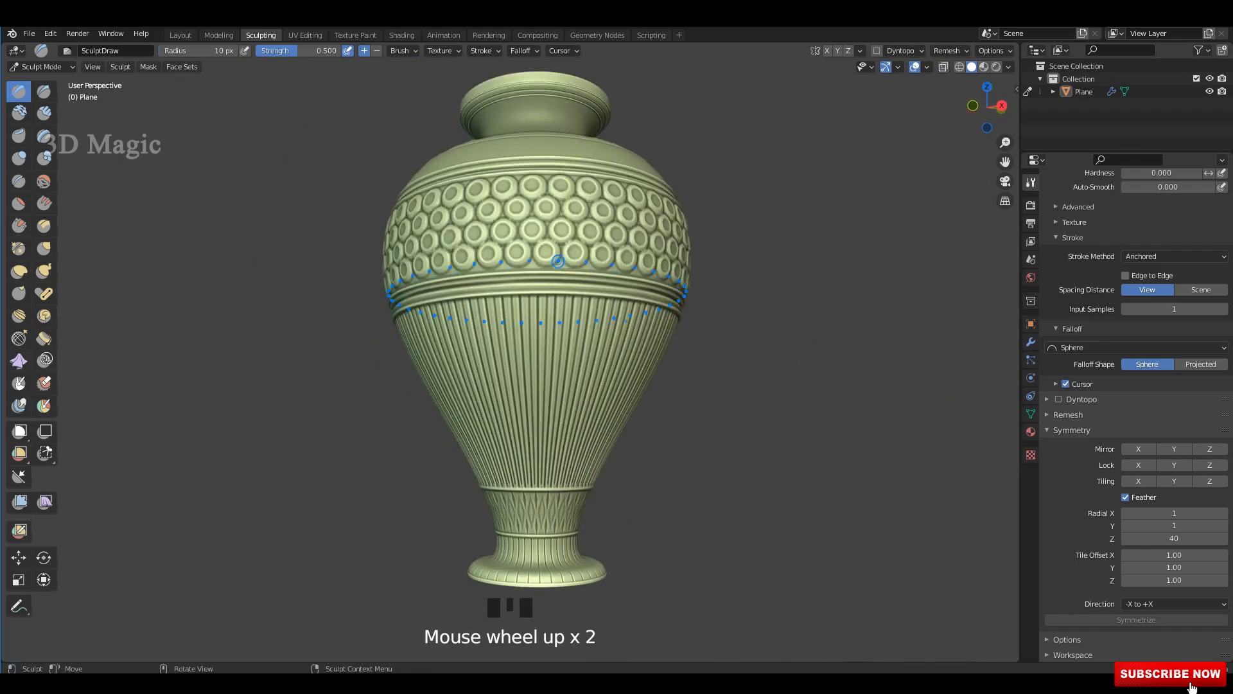
{"action": "scroll", "coordinate": [557, 283], "scroll_direction": "up", "scroll_amount": 2}
{"action": "middle_click_drag", "start_coordinate": [556, 325], "coordinate": [529, 320], "text": "shift"}
{"action": "scroll", "coordinate": [565, 334], "scroll_direction": "up", "scroll_amount": 3}
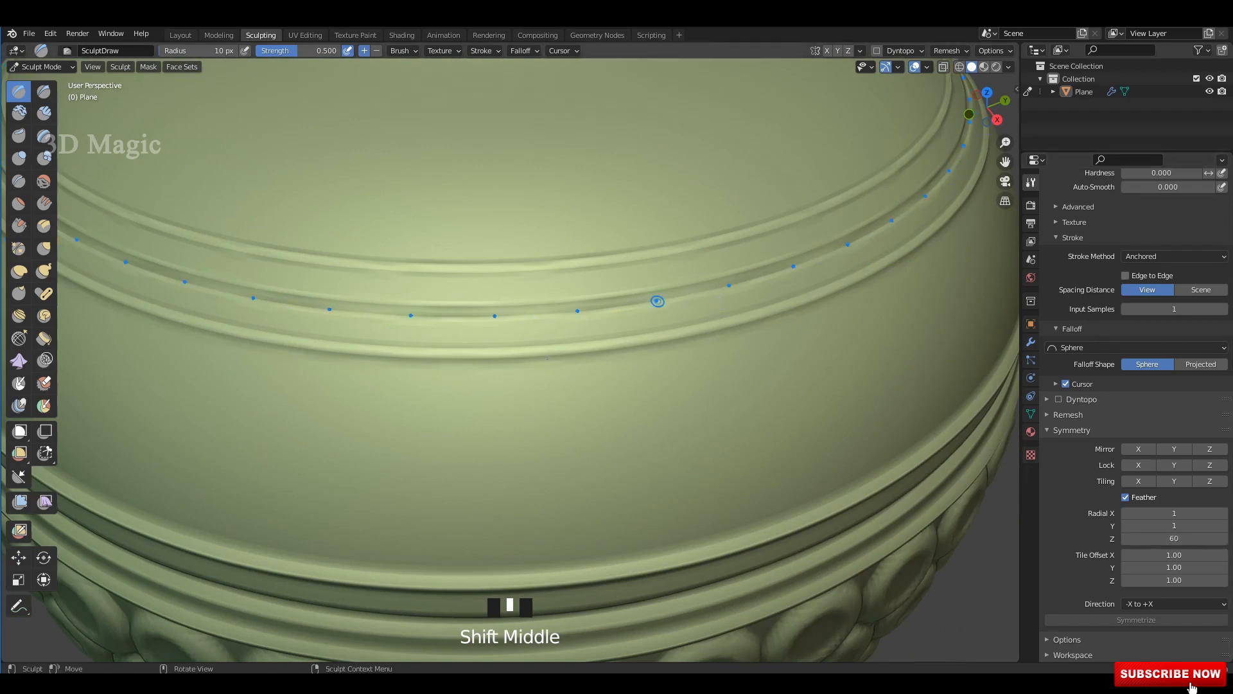
{"action": "left_click_drag", "start_coordinate": [558, 310], "coordinate": [568, 315]}
Carve rows of small recesses into the ringed bands directly above and below the dome pattern using inverted strokes.
{"action": "scroll", "coordinate": [568, 314], "scroll_direction": "down", "scroll_amount": 4}
{"action": "mouse_move", "coordinate": [568, 314]}
{"action": "middle_mouse_down"}
{"action": "mouse_move", "coordinate": [585, 318]}
{"action": "mouse_move", "coordinate": [559, 281]}
{"action": "middle_mouse_up"}
{"action": "scroll", "coordinate": [572, 302], "scroll_direction": "up", "scroll_amount": 4}
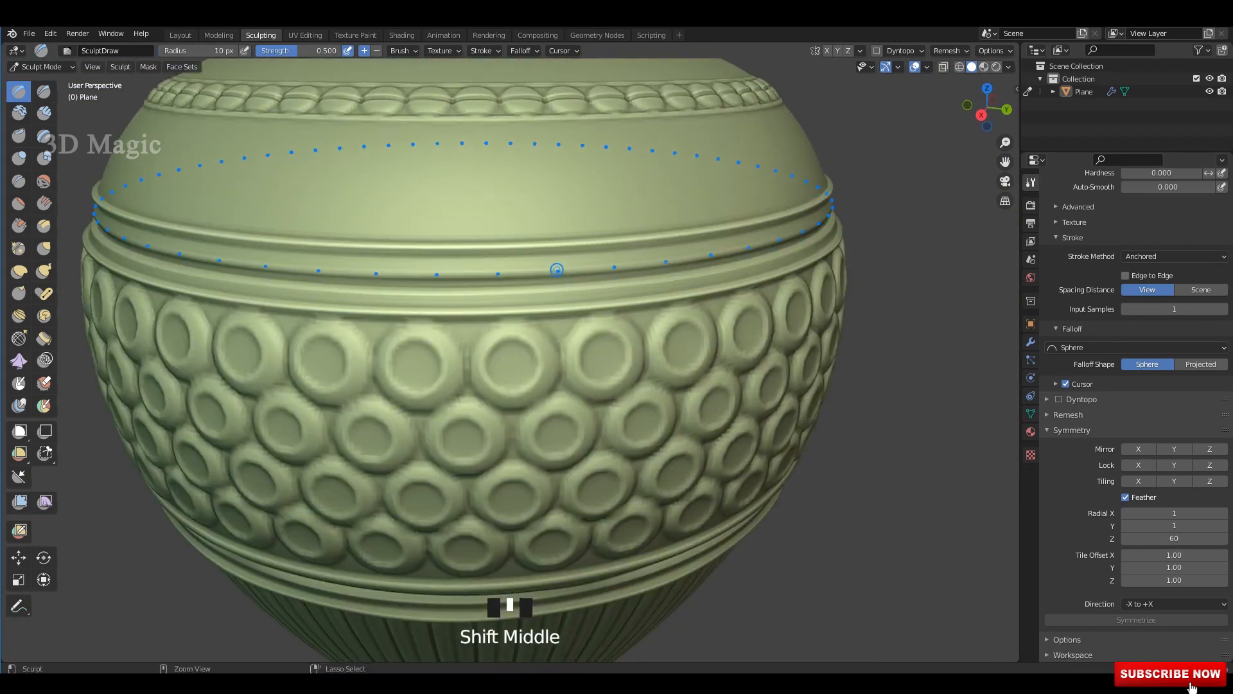
{"action": "left_click_drag", "start_coordinate": [551, 285], "coordinate": [554, 288], "text": "ctrl"}
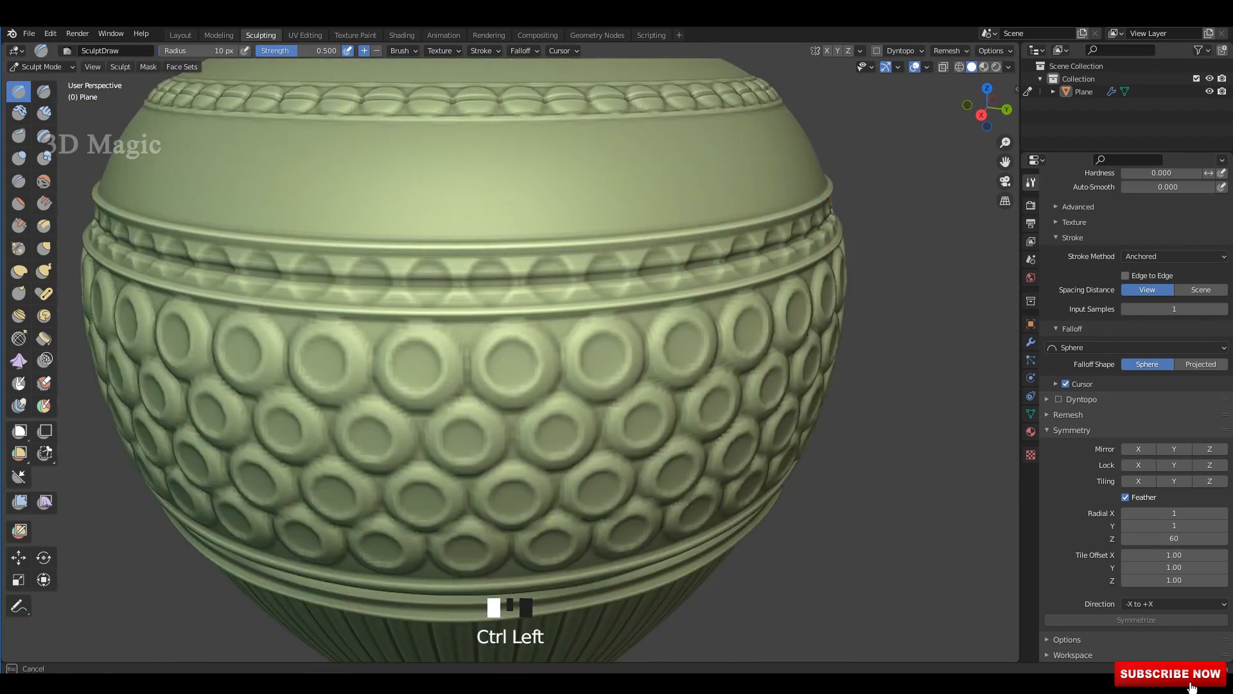
{"action": "scroll", "coordinate": [568, 291], "scroll_direction": "down", "scroll_amount": 4}
{"action": "middle_click_drag", "start_coordinate": [568, 291], "coordinate": [537, 269]}
{"action": "scroll", "coordinate": [537, 270], "scroll_direction": "up", "scroll_amount": 6}
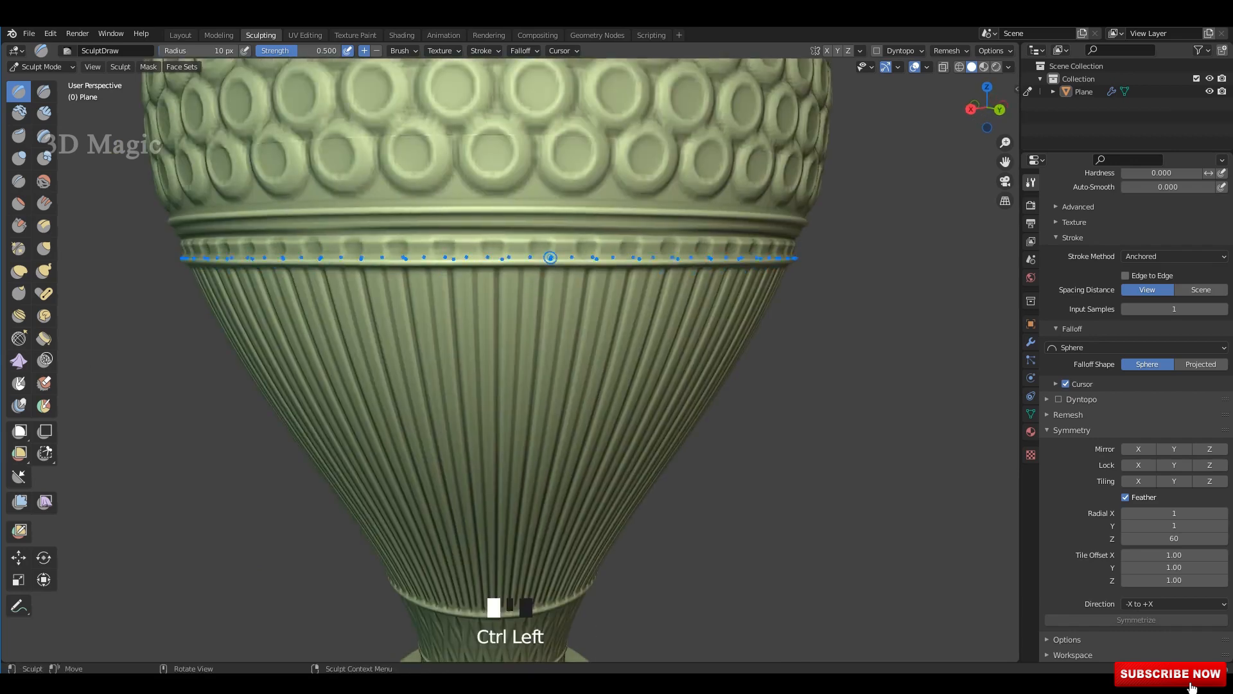
Try raising a row of small beads beneath the ring above the vase's foot.
{"action": "scroll", "coordinate": [550, 257], "scroll_direction": "down", "scroll_amount": 4}
{"action": "mouse_move", "coordinate": [551, 258]}
{"action": "middle_mouse_down"}
{"action": "mouse_move", "coordinate": [526, 212]}
{"action": "mouse_move", "coordinate": [538, 269]}
{"action": "middle_mouse_up"}
{"action": "scroll", "coordinate": [538, 268], "scroll_direction": "up", "scroll_amount": 4}
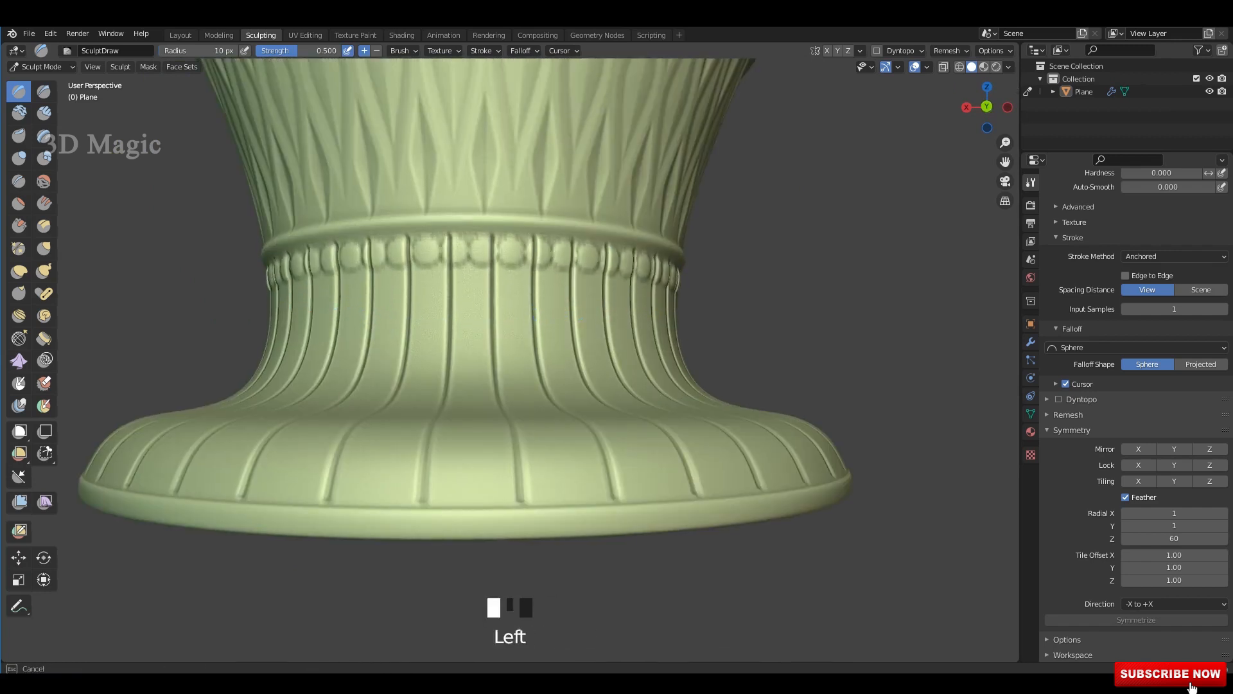
{"action": "middle_click_drag", "start_coordinate": [510, 264], "coordinate": [461, 241]}
{"action": "scroll", "coordinate": [505, 289], "scroll_direction": "up", "scroll_amount": 3}
{"action": "scroll", "coordinate": [490, 278], "scroll_direction": "up", "scroll_amount": 2}
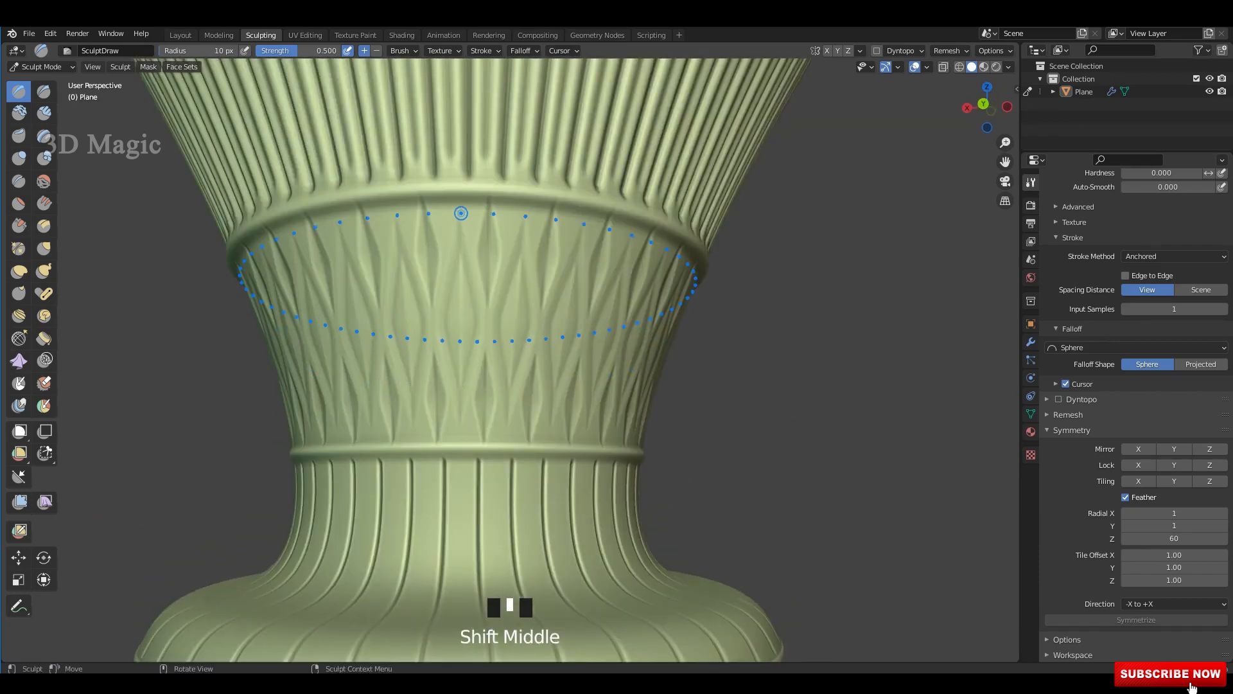
Return to Object Mode in the Layout workspace, review the sculpted vase from all around and save 1.blend.
{"action": "scroll", "coordinate": [578, 128], "scroll_direction": "down", "scroll_amount": 1}
{"action": "scroll", "coordinate": [578, 129], "scroll_direction": "down", "scroll_amount": 3}
{"action": "mouse_move", "coordinate": [578, 129]}
{"action": "middle_mouse_down", "text": "shift"}
{"action": "mouse_move", "coordinate": [591, 311]}
{"action": "mouse_move", "coordinate": [572, 363]}
{"action": "mouse_move", "coordinate": [547, 322]}
{"action": "middle_mouse_up", "text": "shift"}
{"action": "scroll", "coordinate": [547, 322], "scroll_direction": "up", "scroll_amount": 4}
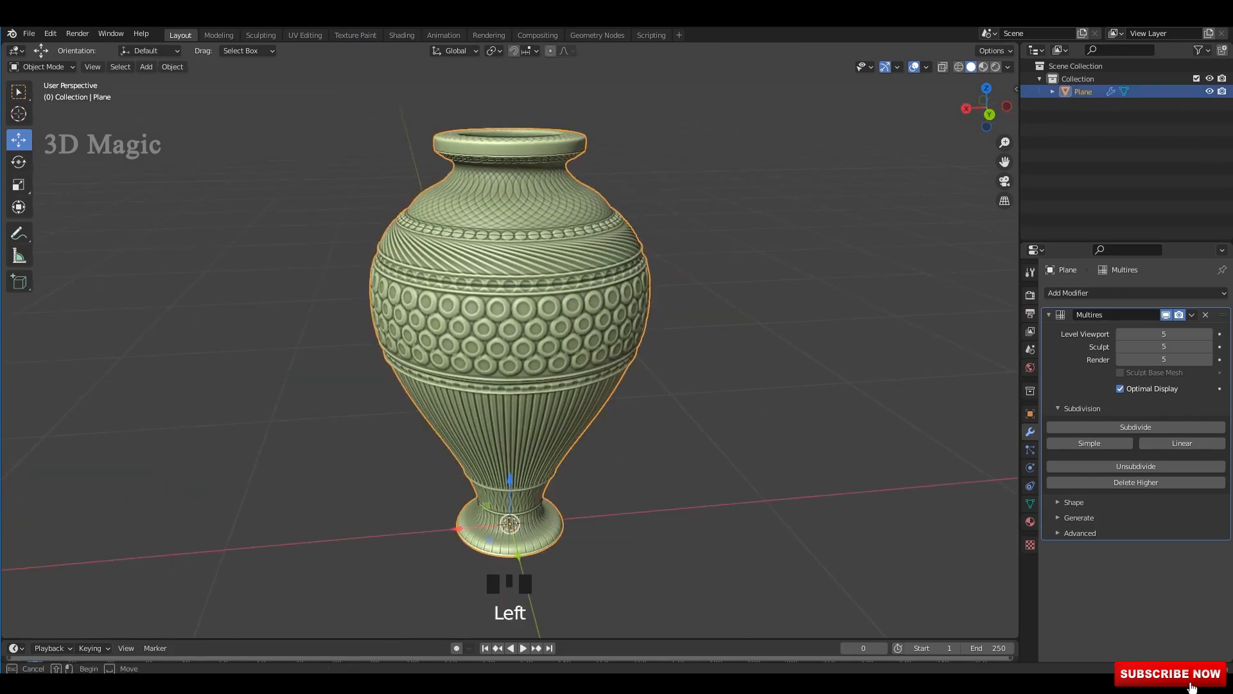
{"action": "mouse_move", "coordinate": [513, 363]}
{"action": "middle_mouse_down", "text": "shift"}
{"action": "mouse_move", "coordinate": [514, 348]}
{"action": "mouse_move", "coordinate": [524, 386]}
{"action": "middle_mouse_up", "text": "shift"}
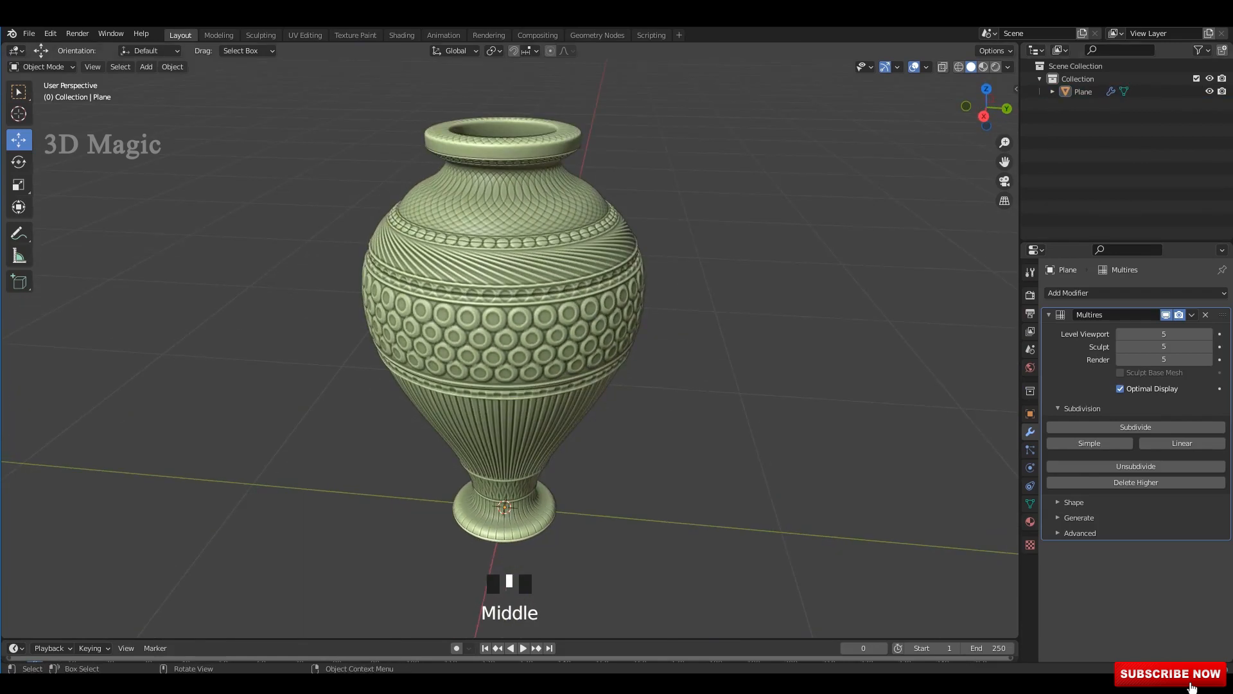
{"action": "mouse_move", "coordinate": [514, 360]}
{"action": "middle_mouse_down"}
{"action": "mouse_move", "coordinate": [546, 358]}
{"action": "mouse_move", "coordinate": [521, 360]}
{"action": "mouse_move", "coordinate": [546, 373]}
{"action": "middle_mouse_up"}
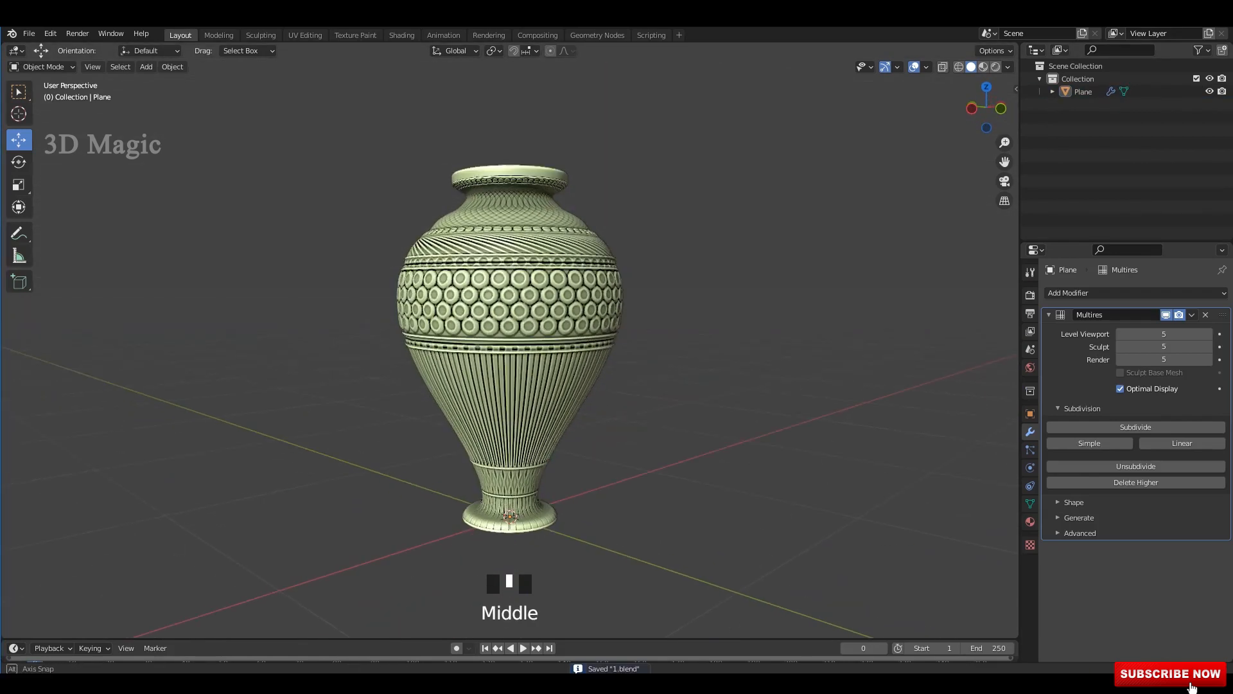
Set the vase's Multires viewport level to 1, disable it in the viewport and add a Subdivision Surface modifier.
{"action": "left_click", "coordinate": [514, 359]}
{"action": "left_click", "coordinate": [1166, 314]}
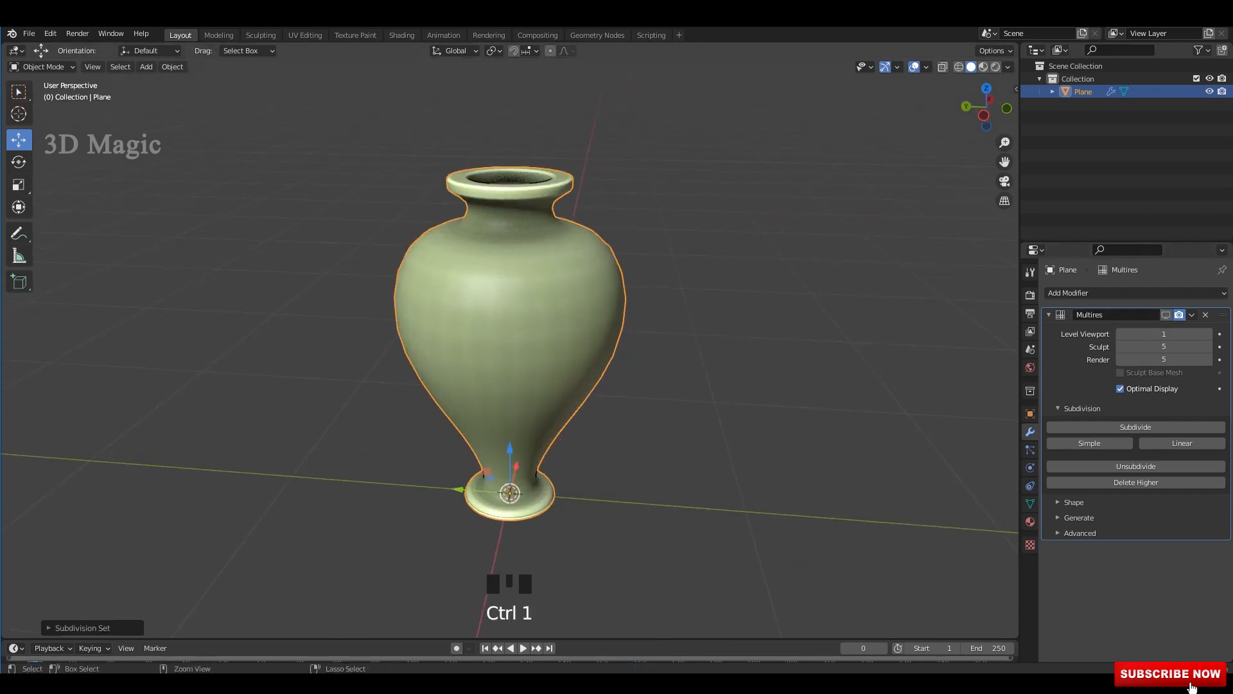
{"action": "left_click", "coordinate": [771, 340]}
{"action": "left_click", "coordinate": [1048, 315]}
{"action": "left_click", "coordinate": [1079, 293]}
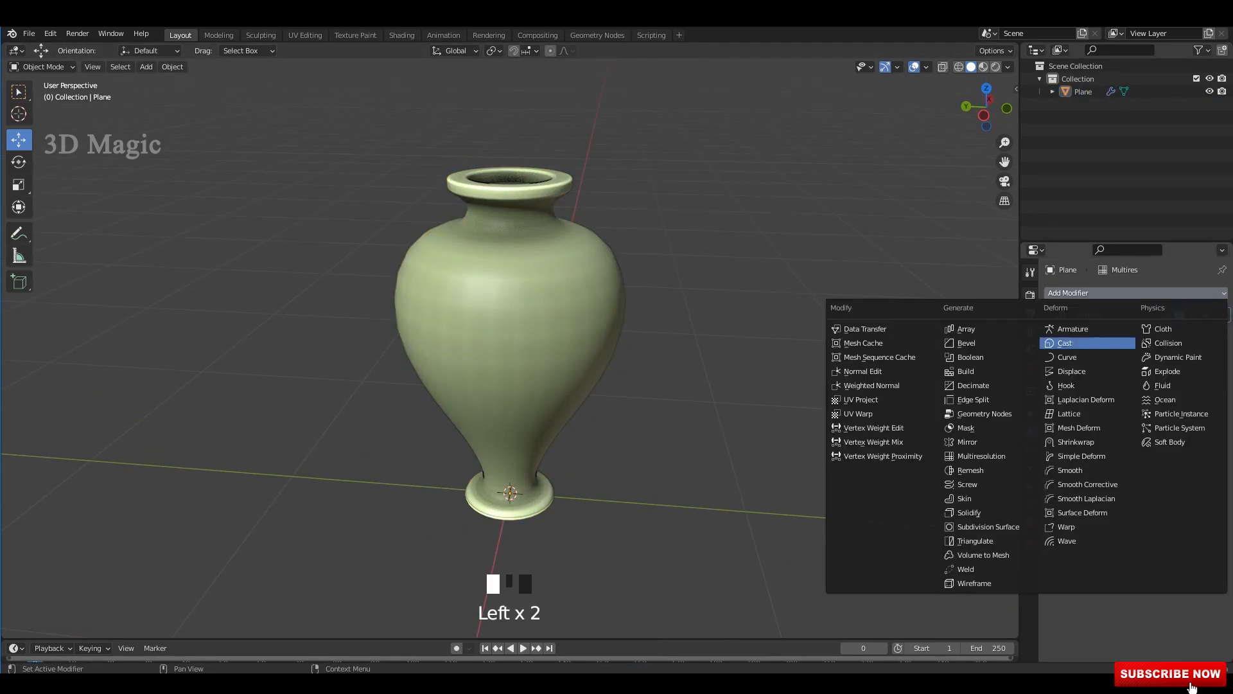
{"action": "left_click", "coordinate": [988, 527]}
{"action": "middle_click_drag", "start_coordinate": [514, 360], "coordinate": [542, 334]}
Export the smooth low-poly vase as an FBX named Lp in the HP_LP folder, limited to selected objects.
{"action": "left_click", "coordinate": [514, 360]}
{"action": "scroll", "coordinate": [511, 340], "scroll_direction": "up", "scroll_amount": 1}
{"action": "key", "text": "F4"}
{"action": "mouse_move", "coordinate": [546, 304]}
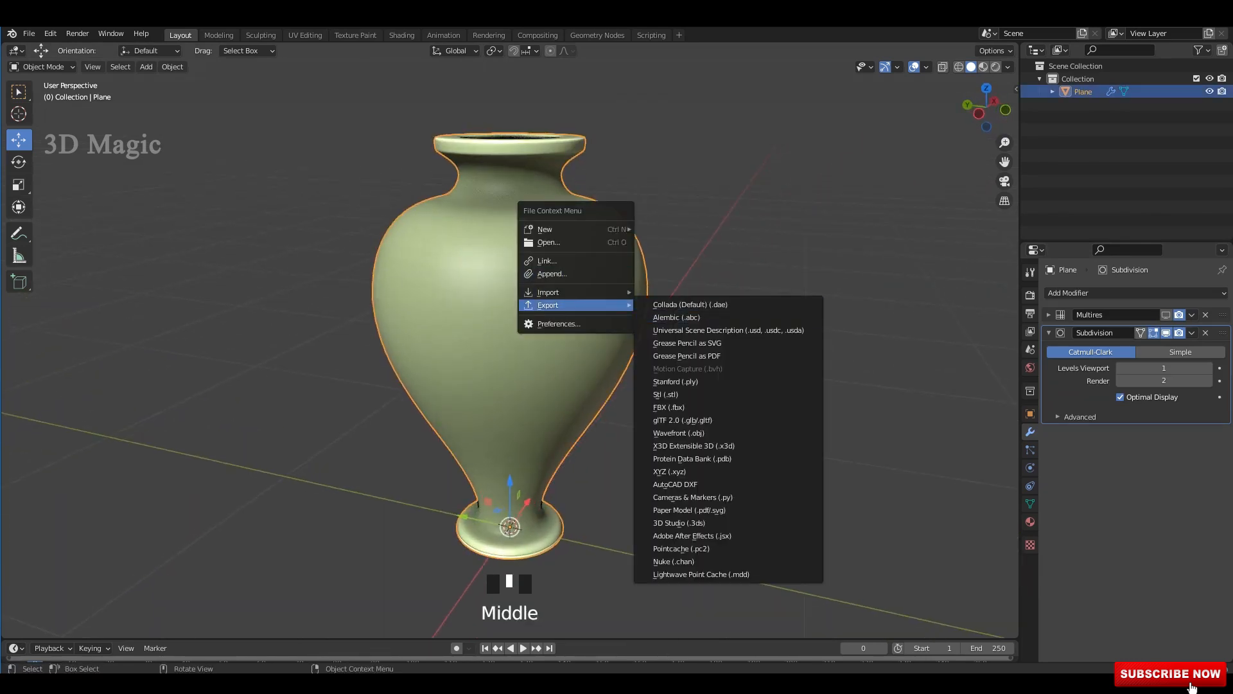
{"action": "left_click", "coordinate": [665, 409]}
{"action": "type", "text": "L"}
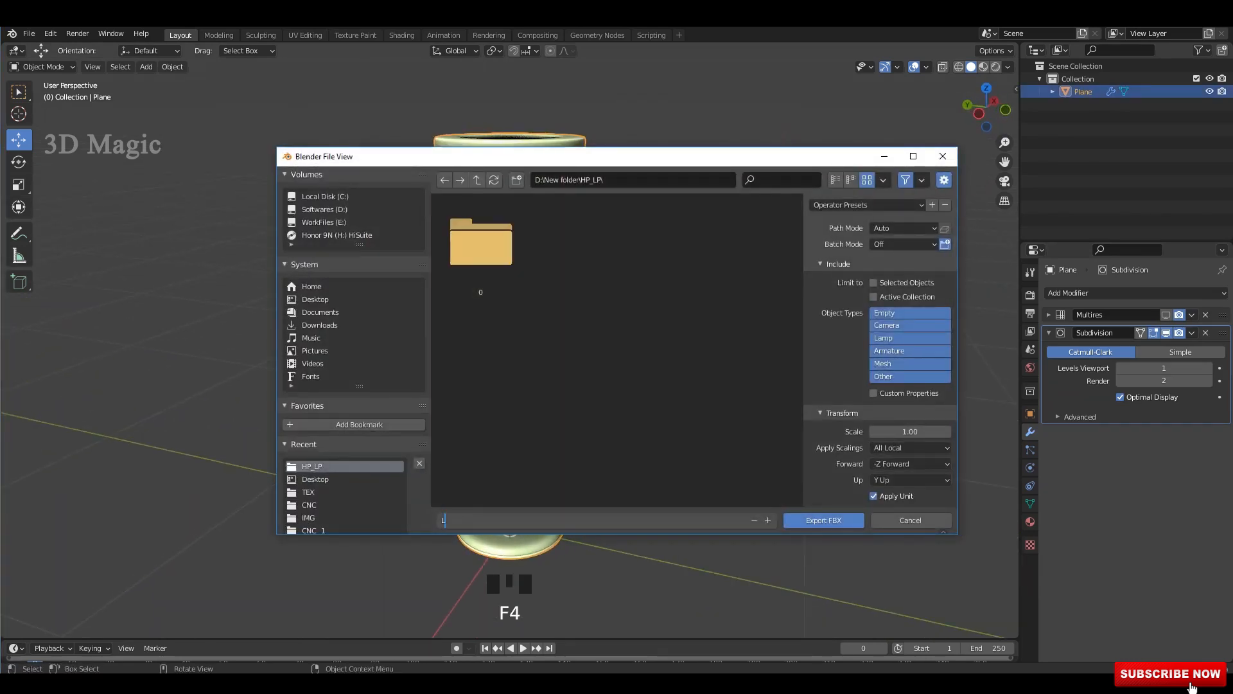
{"action": "type", "text": "p"}
{"action": "key", "text": "Return"}
{"action": "left_click", "coordinate": [823, 520]}
Disable the Subdivision modifier in the viewport, re-enable Multires there and set its viewport level to 5.
{"action": "mouse_move", "coordinate": [726, 424]}
{"action": "middle_mouse_down"}
{"action": "mouse_move", "coordinate": [703, 412]}
{"action": "mouse_move", "coordinate": [713, 415]}
{"action": "middle_mouse_up"}
{"action": "middle_click_drag", "start_coordinate": [586, 258], "coordinate": [581, 256]}
{"action": "key", "text": "grave"}
{"action": "left_click", "coordinate": [642, 289]}
{"action": "middle_click_drag", "start_coordinate": [642, 289], "coordinate": [639, 278]}
{"action": "left_click", "coordinate": [1166, 315]}
{"action": "left_click", "coordinate": [803, 308]}
{"action": "middle_click_drag", "start_coordinate": [803, 308], "coordinate": [802, 319]}
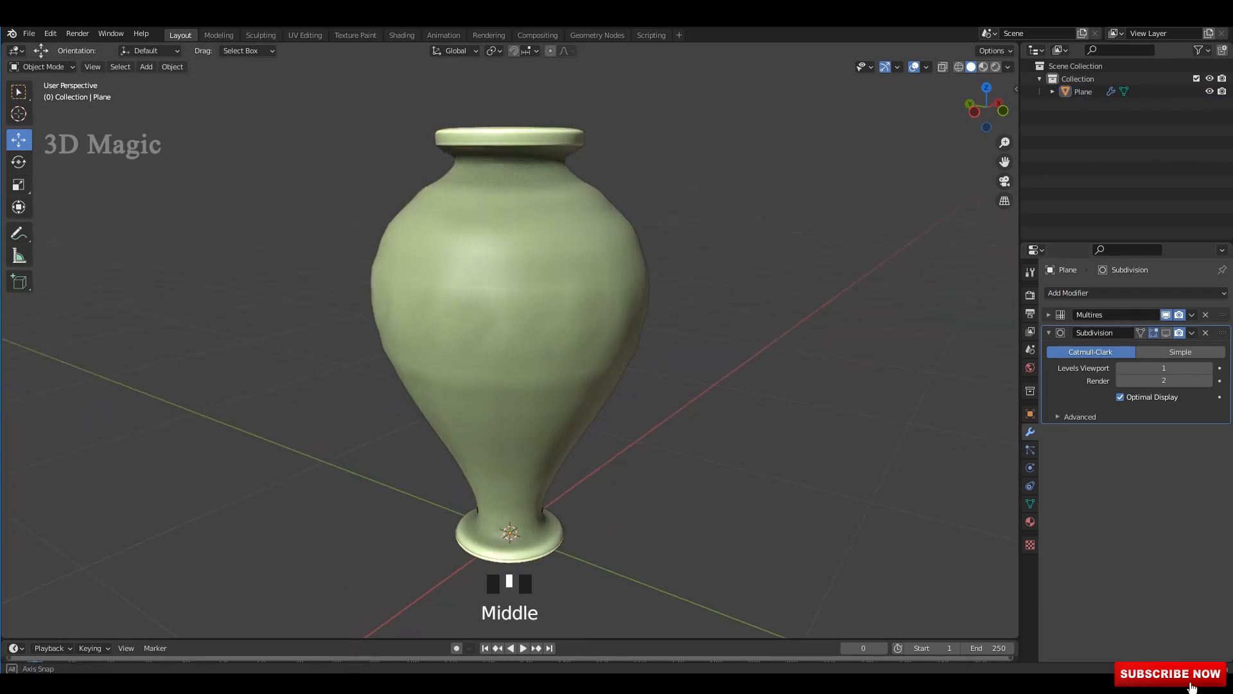
{"action": "left_click", "coordinate": [1049, 333]}
{"action": "left_click", "coordinate": [1049, 315]}
{"action": "left_click_drag", "start_coordinate": [1164, 334], "coordinate": [1195, 334]}
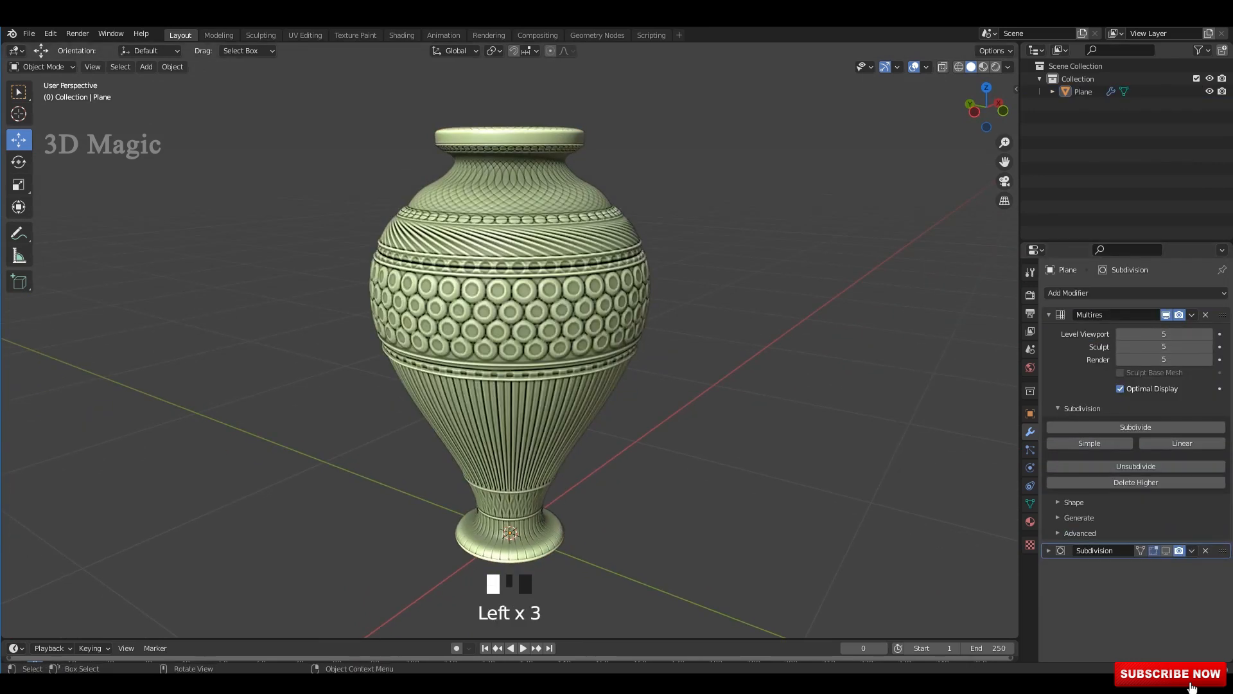
{"action": "middle_click_drag", "start_coordinate": [803, 321], "coordinate": [835, 322]}
Export the selected detailed vase as an FBX named Hp in the HP_LP folder.
{"action": "left_click", "coordinate": [523, 266]}
{"action": "middle_click_drag", "start_coordinate": [528, 266], "coordinate": [528, 259]}
{"action": "key", "text": "F4"}
{"action": "mouse_move", "coordinate": [539, 294]}
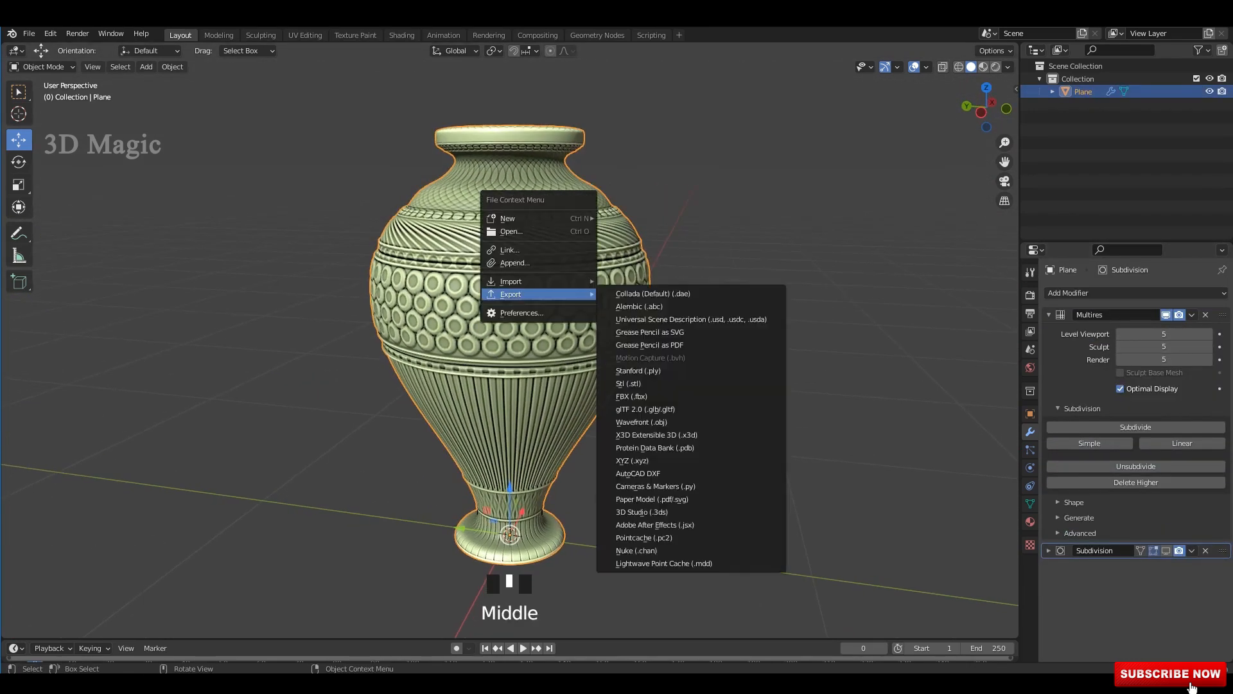
{"action": "left_click", "coordinate": [632, 396]}
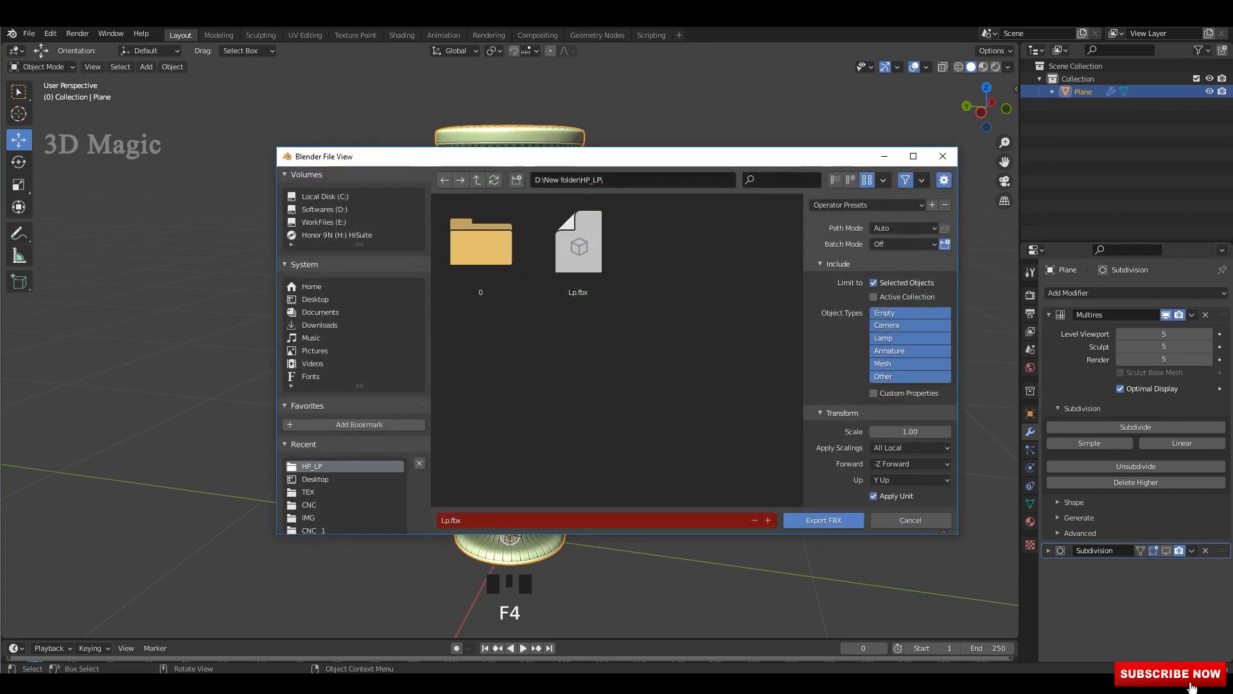
{"action": "type", "text": "Hp"}
{"action": "key", "text": "Return"}
{"action": "left_click", "coordinate": [824, 520]}
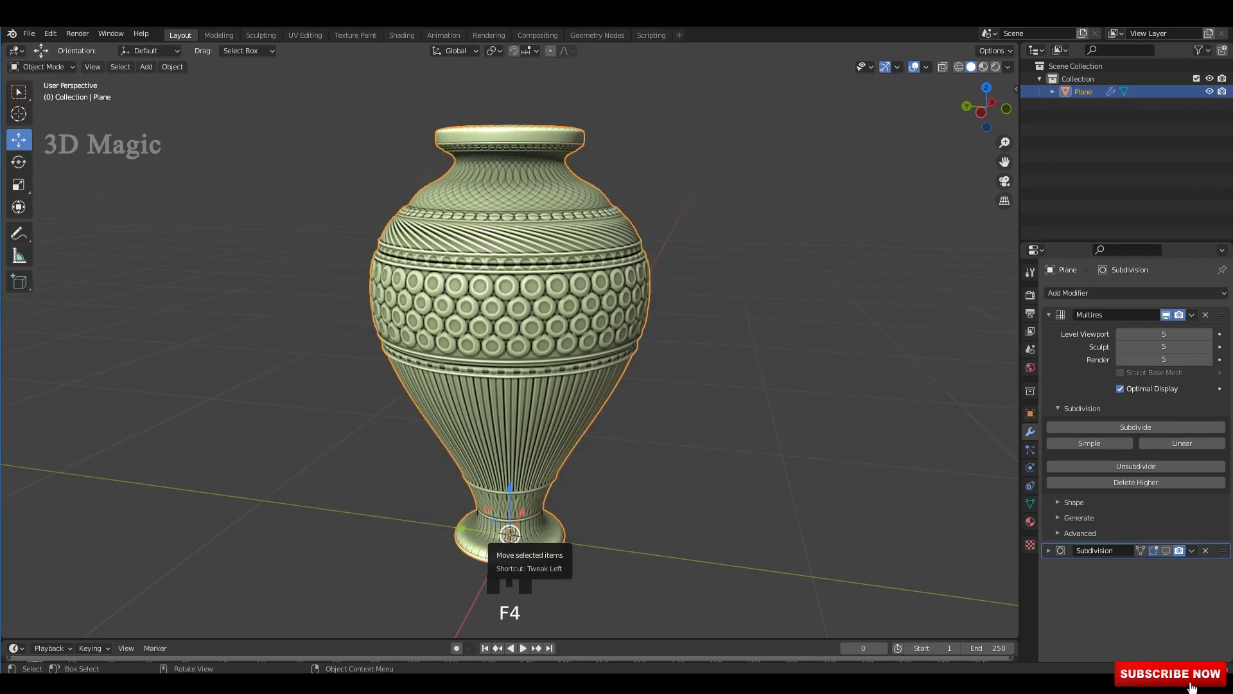
Save the Blender file and look over the sculpted vase once more.
{"action": "left_click", "coordinate": [771, 321]}
{"action": "key", "text": "ctrl+s"}
{"action": "left_click_drag", "start_coordinate": [1010, 109], "coordinate": [995, 103]}
{"action": "mouse_move", "coordinate": [511, 346]}
{"action": "middle_mouse_down"}
{"action": "mouse_move", "coordinate": [491, 347]}
{"action": "mouse_move", "coordinate": [533, 392]}
{"action": "mouse_move", "coordinate": [559, 334]}
{"action": "mouse_move", "coordinate": [578, 325]}
{"action": "mouse_move", "coordinate": [513, 349]}
{"action": "middle_mouse_up"}
{"action": "middle_click_drag", "start_coordinate": [514, 359], "coordinate": [508, 332], "text": "shift"}
{"action": "scroll", "coordinate": [509, 334], "scroll_direction": "down", "scroll_amount": 1}
{"action": "middle_click_drag", "start_coordinate": [520, 334], "coordinate": [494, 352]}
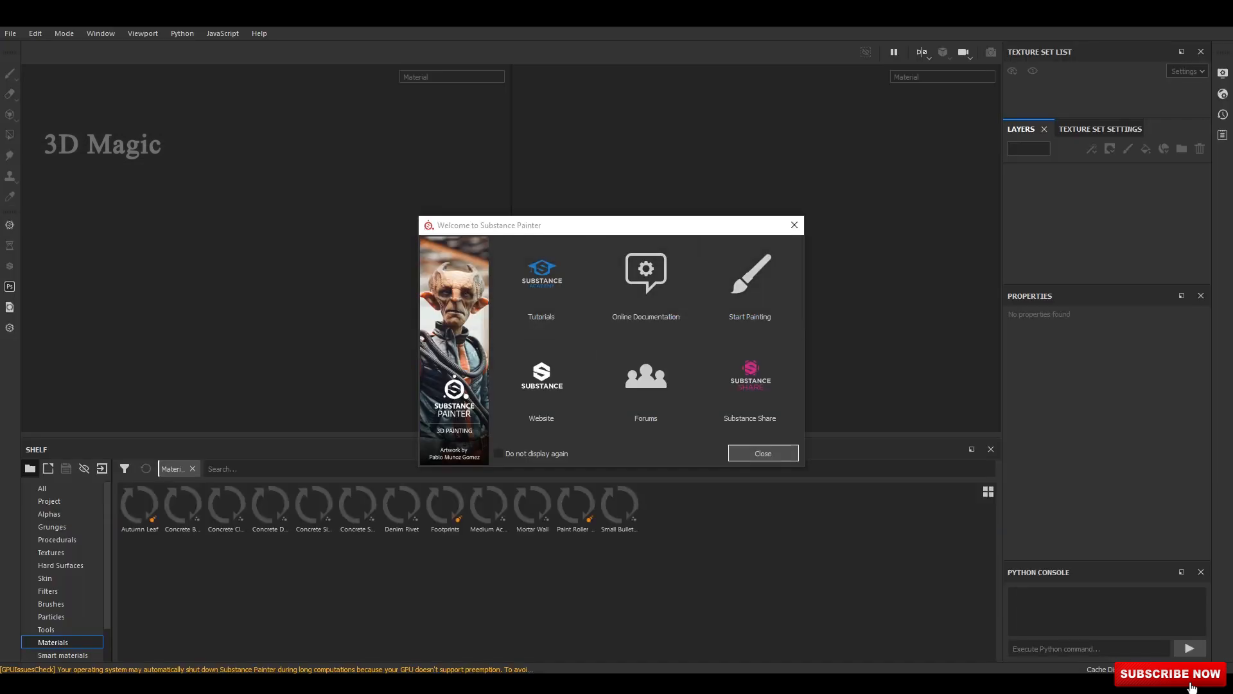
Switch to Substance Painter, dismiss the welcome window and create a new project from Lp.fbx.
{"action": "left_click", "coordinate": [795, 224]}
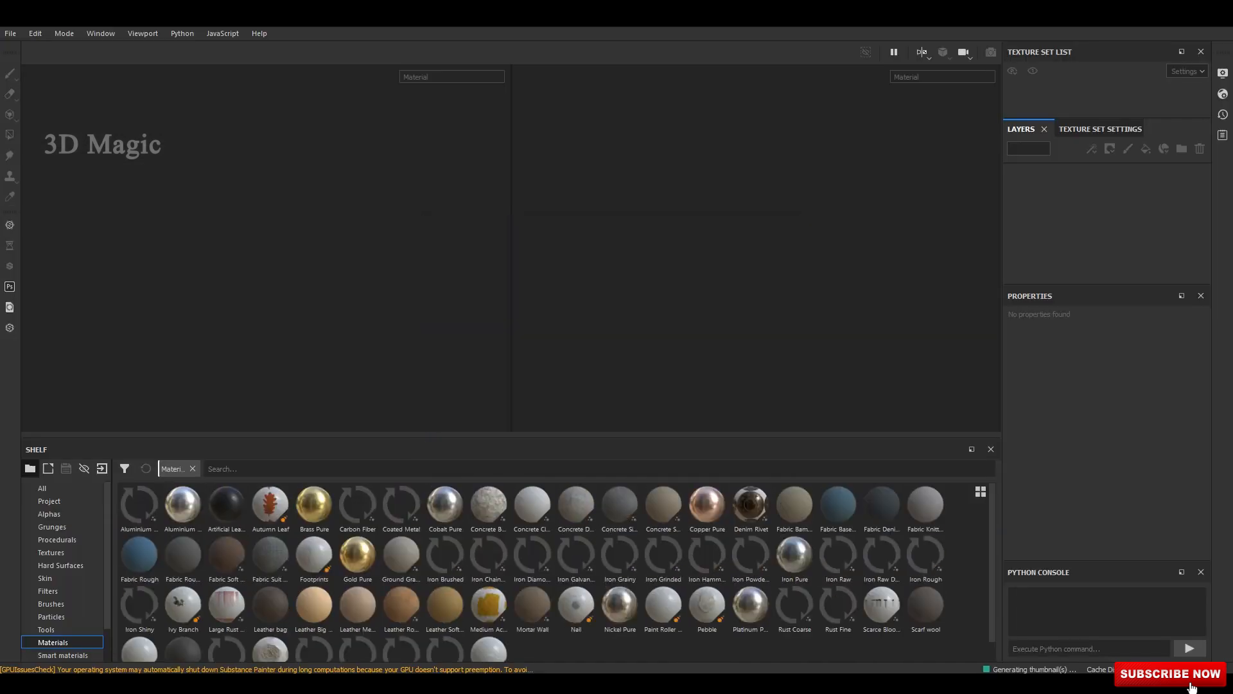
{"action": "key", "text": "ctrl+n"}
{"action": "left_click", "coordinate": [749, 167]}
{"action": "left_click", "coordinate": [626, 238]}
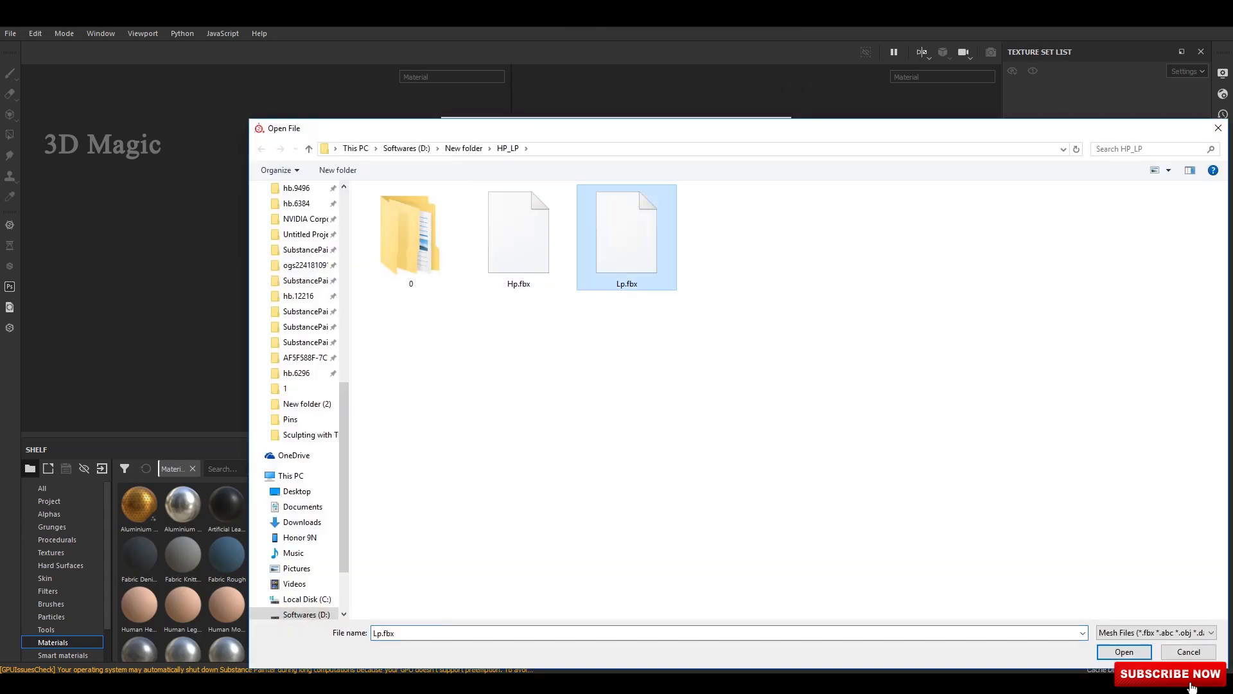
{"action": "left_click", "coordinate": [1124, 652]}
{"action": "left_click", "coordinate": [677, 552]}
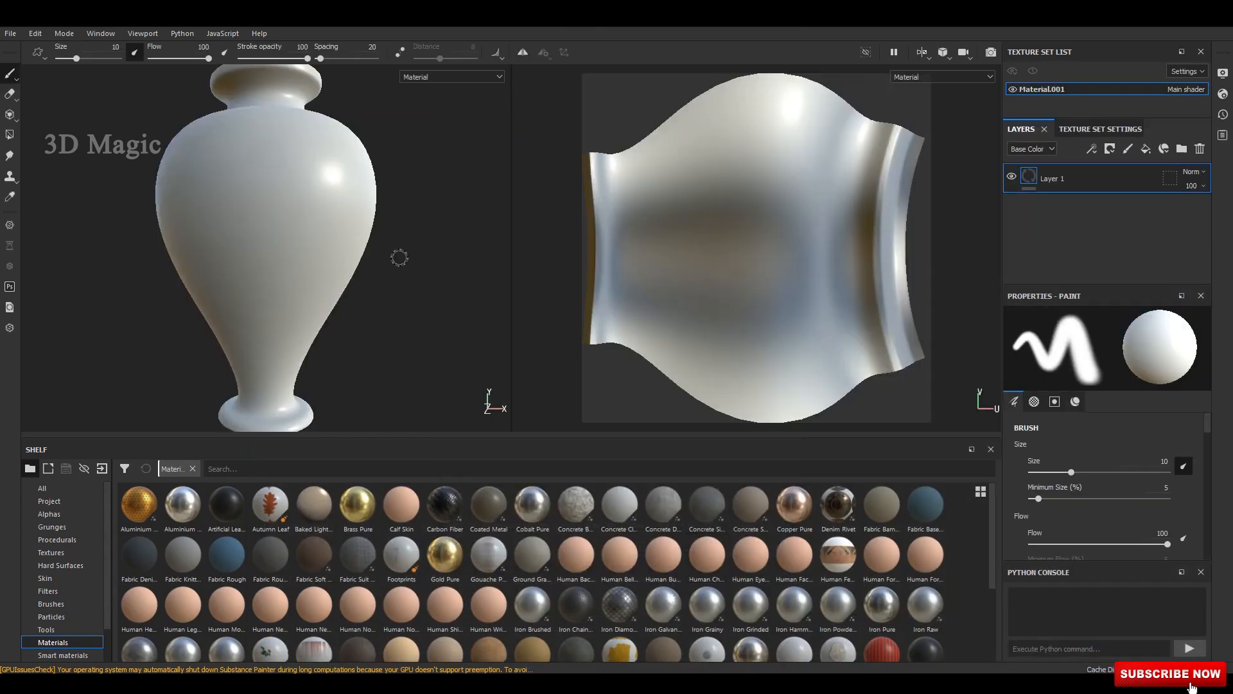
Show only the 3D view and frame the whole low-poly vase in it.
{"action": "scroll", "coordinate": [414, 259], "scroll_direction": "down", "scroll_amount": 2}
{"action": "key", "text": "F2"}
{"action": "scroll", "coordinate": [491, 226], "scroll_direction": "down", "scroll_amount": 2}
{"action": "middle_click_drag", "start_coordinate": [490, 226], "coordinate": [473, 251], "text": "alt"}
{"action": "scroll", "coordinate": [473, 250], "scroll_direction": "up", "scroll_amount": 3}
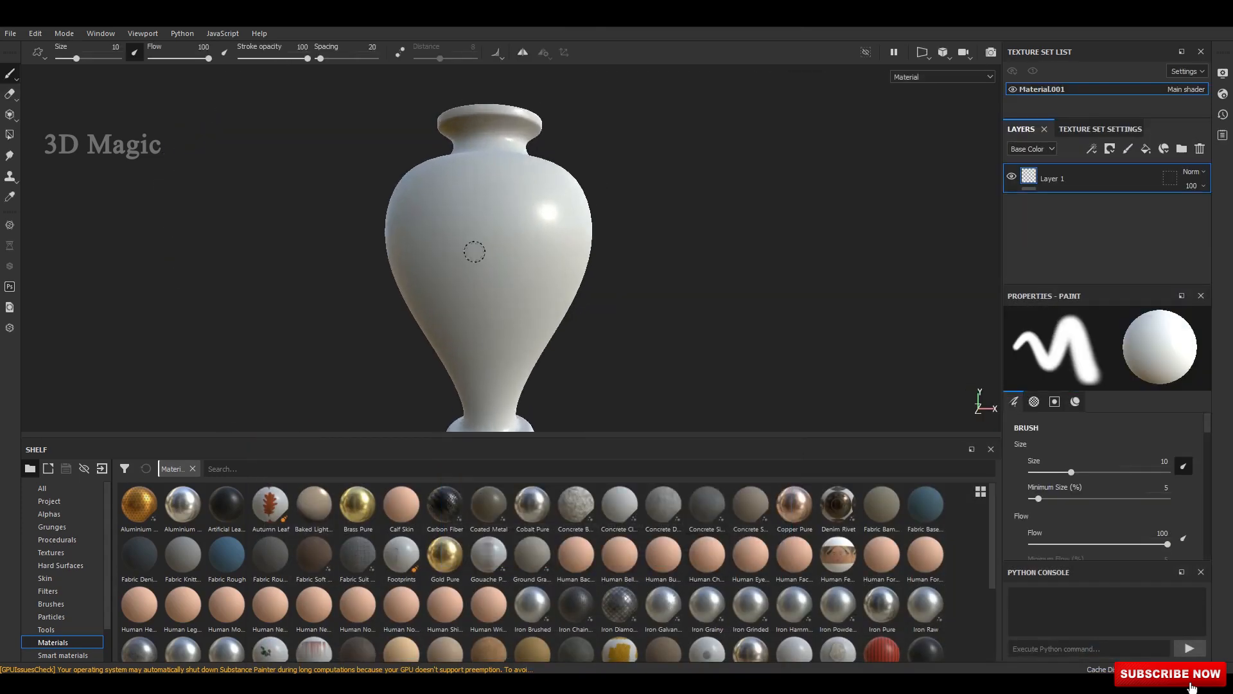
{"action": "left_click_drag", "start_coordinate": [473, 251], "coordinate": [540, 257], "text": "alt"}
{"action": "mouse_move", "coordinate": [577, 259]}
{"action": "middle_mouse_down", "text": "alt"}
{"action": "mouse_move", "coordinate": [603, 237]}
{"action": "mouse_move", "coordinate": [584, 274]}
{"action": "middle_mouse_up", "text": "alt"}
Open the mesh map baking settings for the vase's texture set and set the output size to 4096.
{"action": "left_click", "coordinate": [1100, 129]}
{"action": "scroll", "coordinate": [1102, 219], "scroll_direction": "down", "scroll_amount": 3}
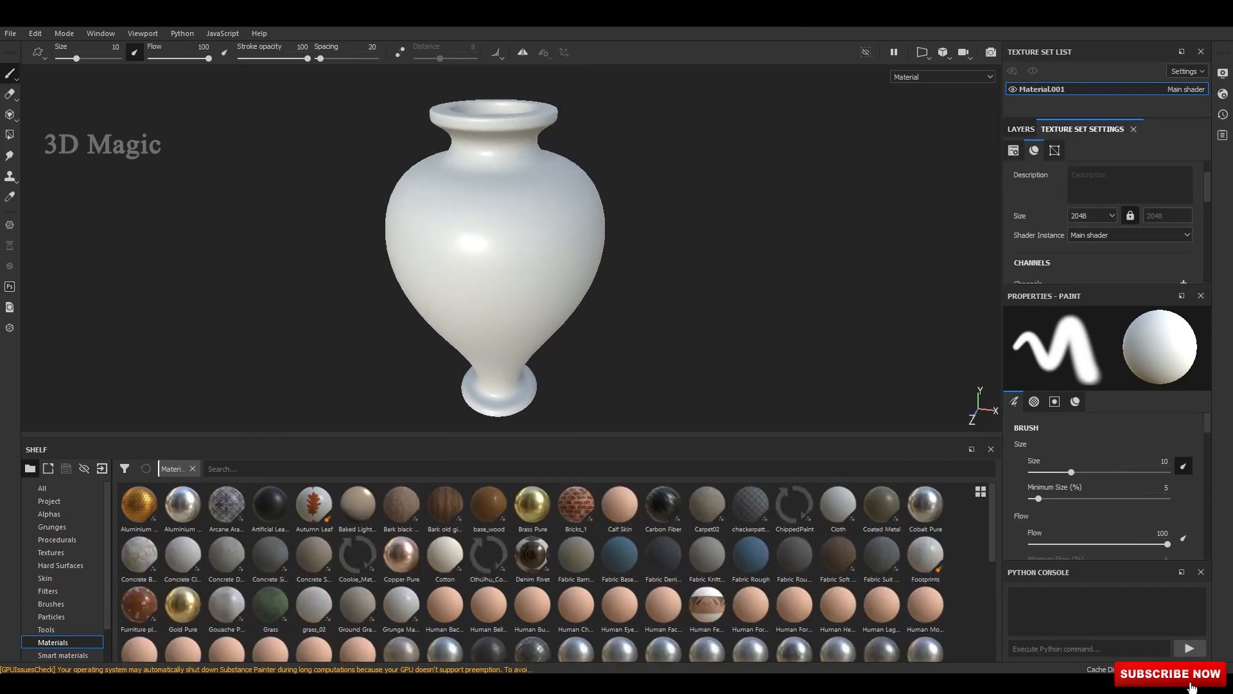
{"action": "left_click", "coordinate": [1184, 207]}
{"action": "left_click", "coordinate": [1193, 223]}
{"action": "scroll", "coordinate": [1156, 222], "scroll_direction": "down", "scroll_amount": 3}
{"action": "left_click", "coordinate": [1155, 202]}
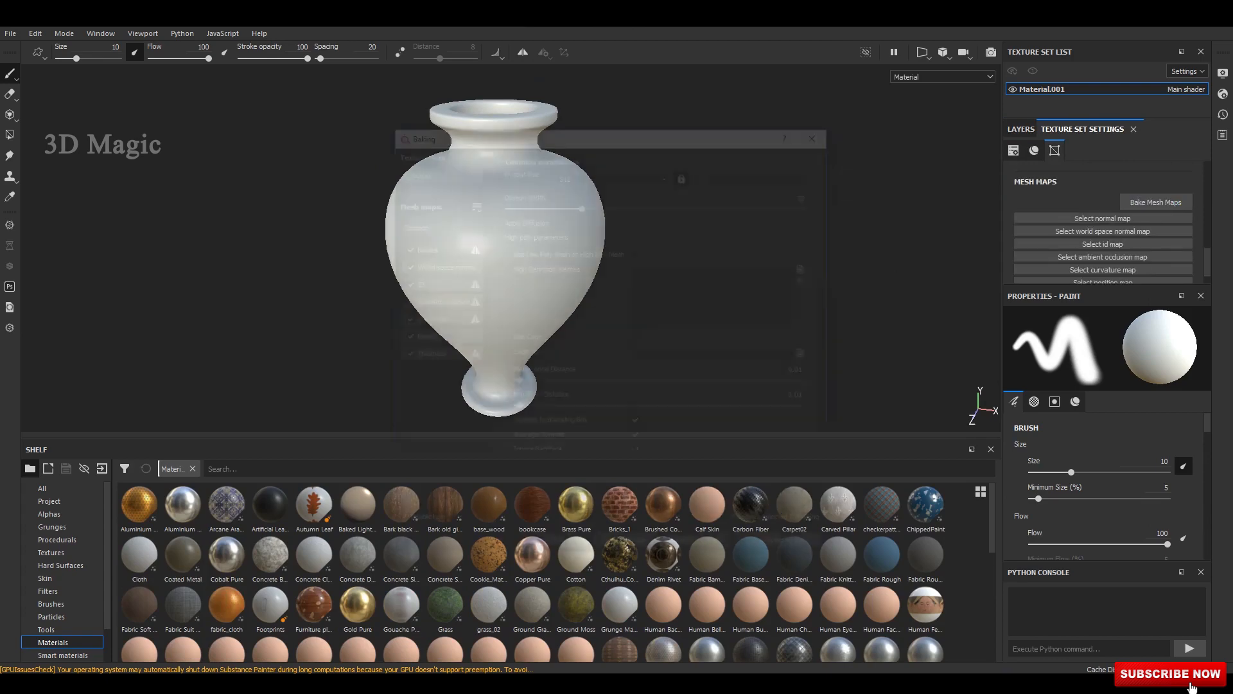
{"action": "left_click", "coordinate": [585, 230]}
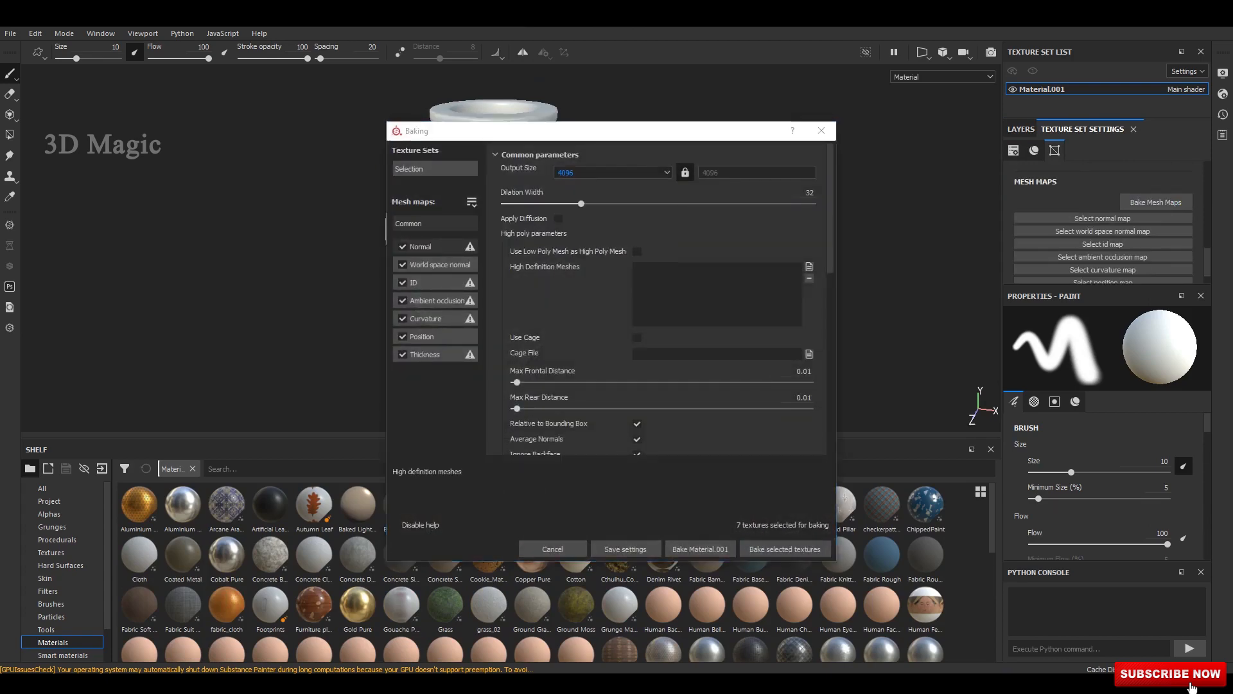
Load Hp.fbx as the high definition mesh and bake all the selected mesh maps.
{"action": "left_click", "coordinate": [810, 267]}
{"action": "left_click", "coordinate": [519, 237]}
{"action": "left_click", "coordinate": [1124, 652]}
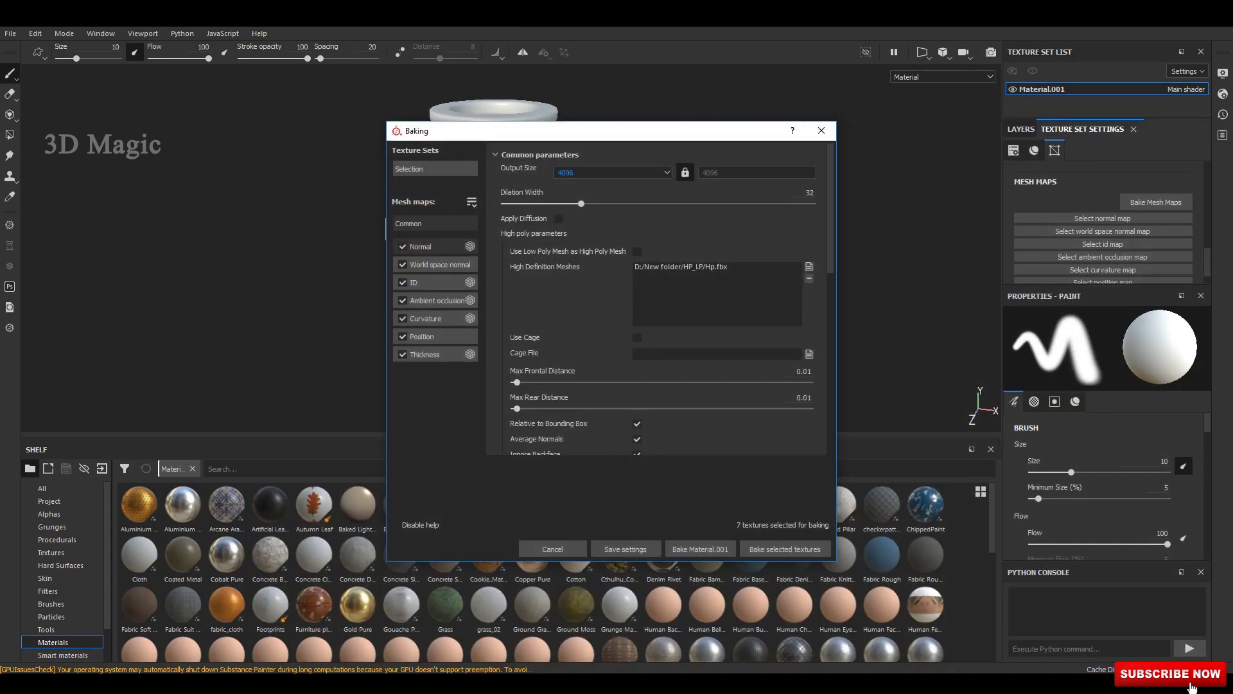
{"action": "left_click", "coordinate": [785, 549]}
{"action": "left_click_drag", "start_coordinate": [664, 266], "coordinate": [806, 192]}
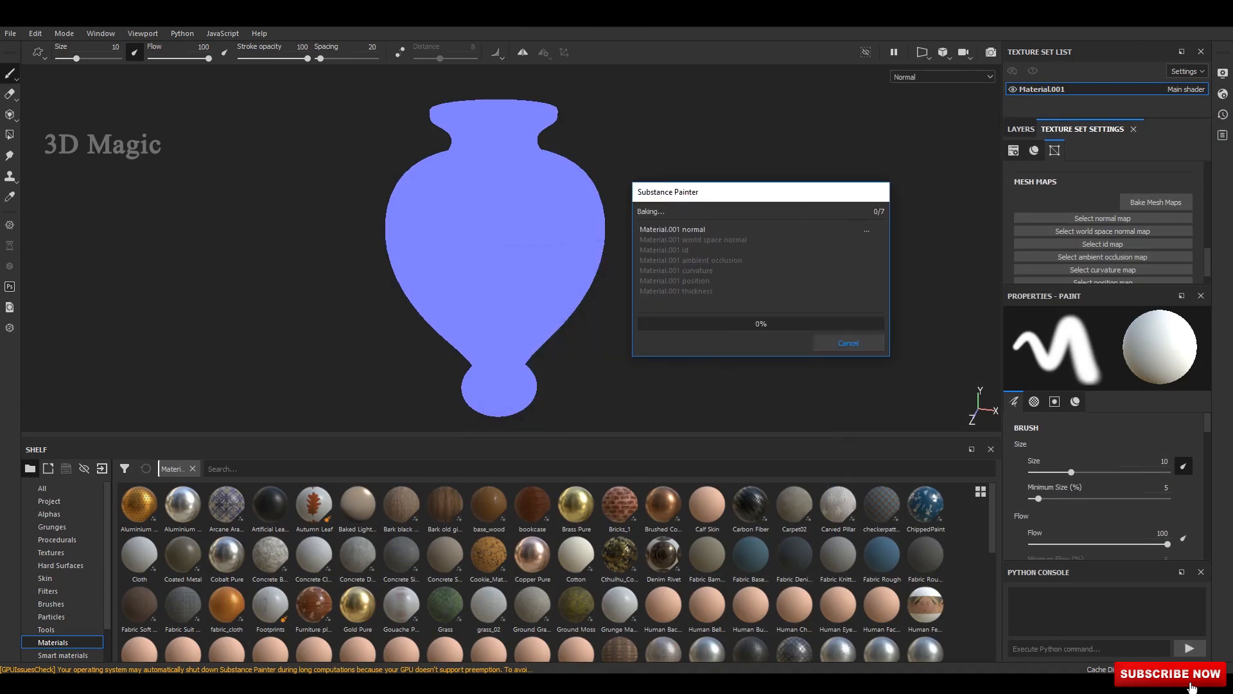
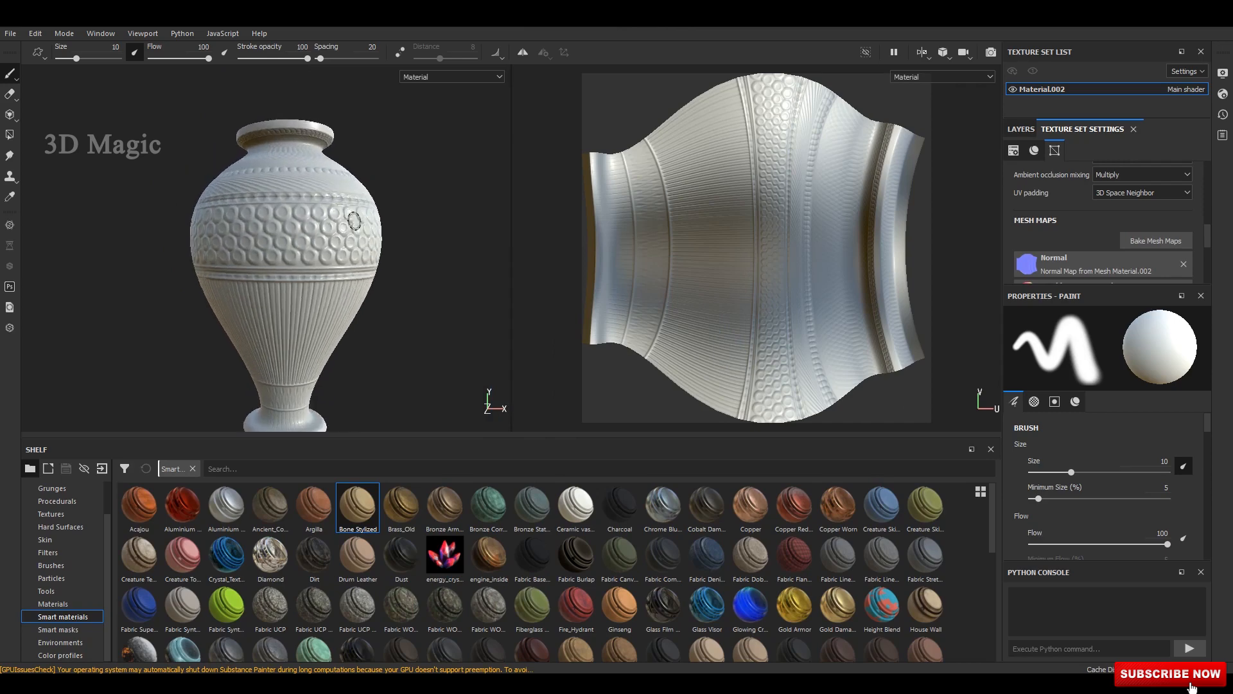
Examine the baked relief on the vase from several angles in the 3D-only view and bring up its layer stack.
{"action": "key", "text": "F2"}
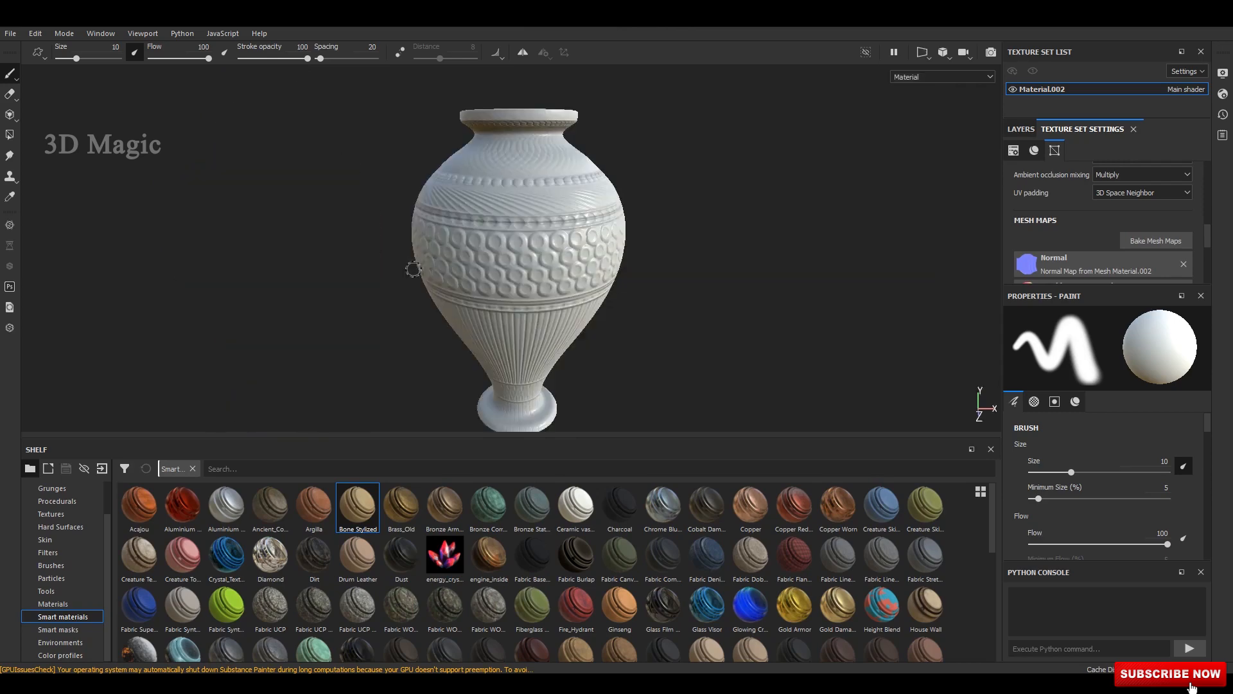
{"action": "scroll", "coordinate": [415, 270], "scroll_direction": "down", "scroll_amount": 2}
{"action": "scroll", "coordinate": [494, 218], "scroll_direction": "up", "scroll_amount": 1}
{"action": "left_click_drag", "start_coordinate": [546, 219], "coordinate": [548, 276], "text": "alt"}
{"action": "right_click_drag", "start_coordinate": [655, 248], "coordinate": [501, 250], "text": "shift"}
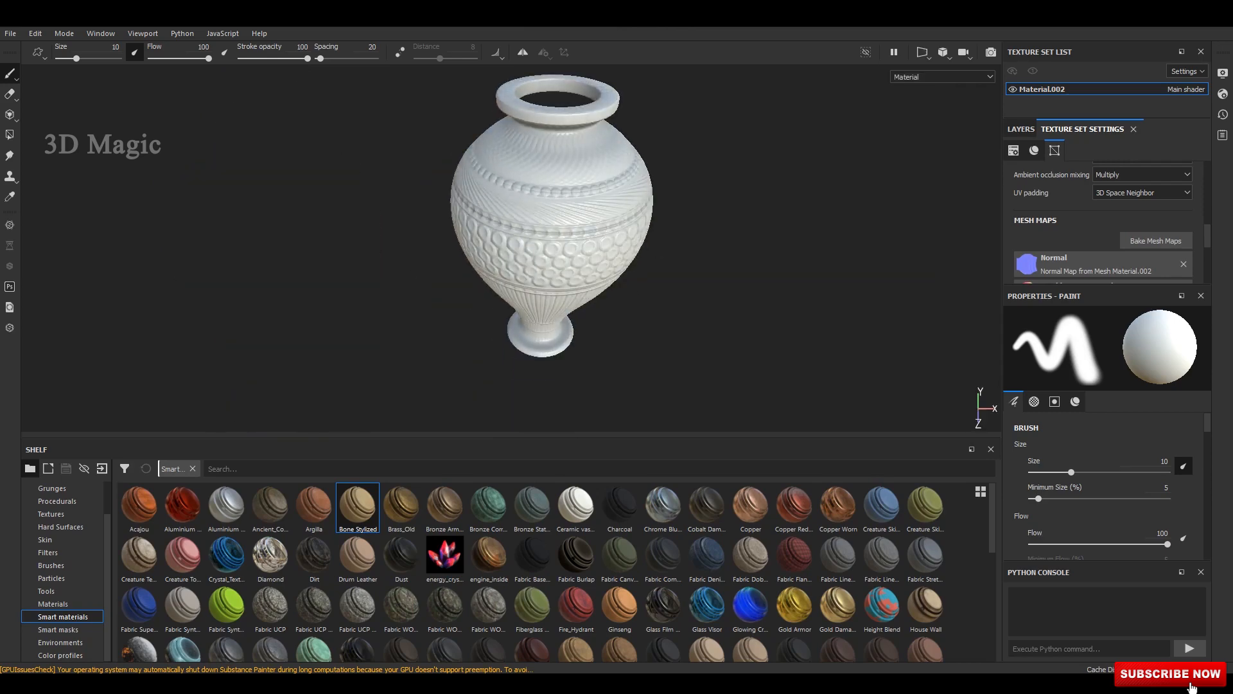
{"action": "left_click_drag", "start_coordinate": [501, 250], "coordinate": [574, 248], "text": "alt"}
{"action": "left_click_drag", "start_coordinate": [655, 248], "coordinate": [541, 218], "text": "alt"}
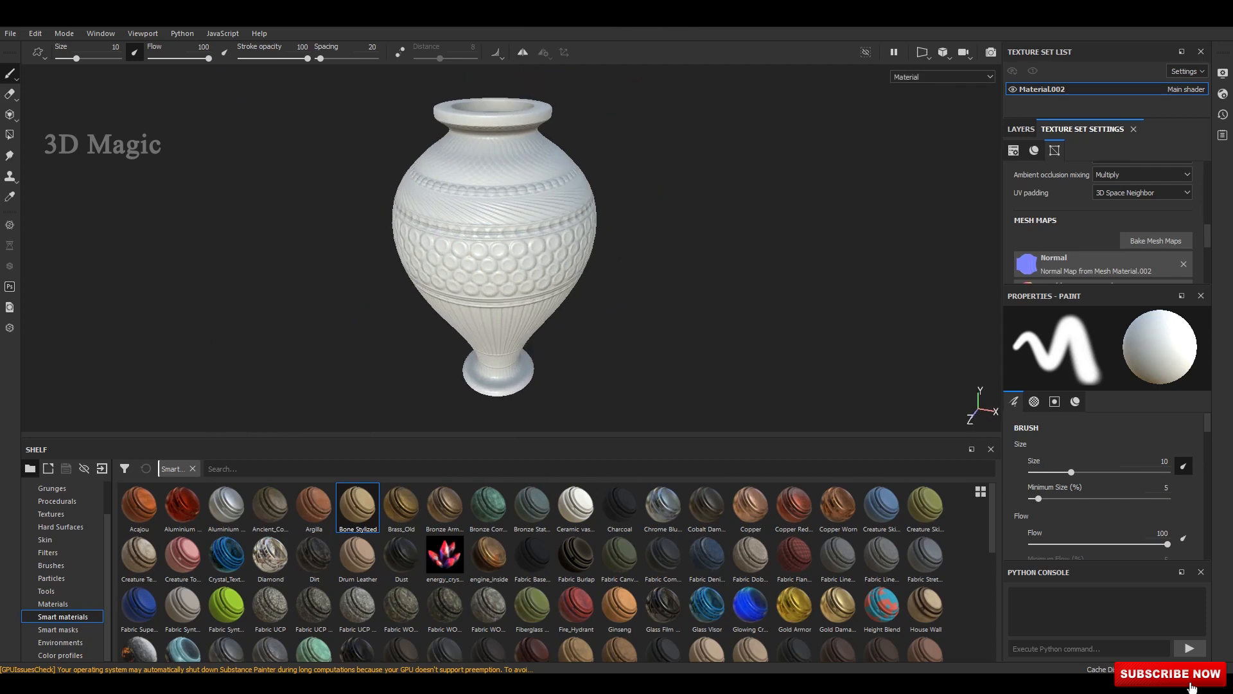
{"action": "scroll", "coordinate": [1103, 218], "scroll_direction": "up", "scroll_amount": 3}
{"action": "left_click", "coordinate": [1021, 129]}
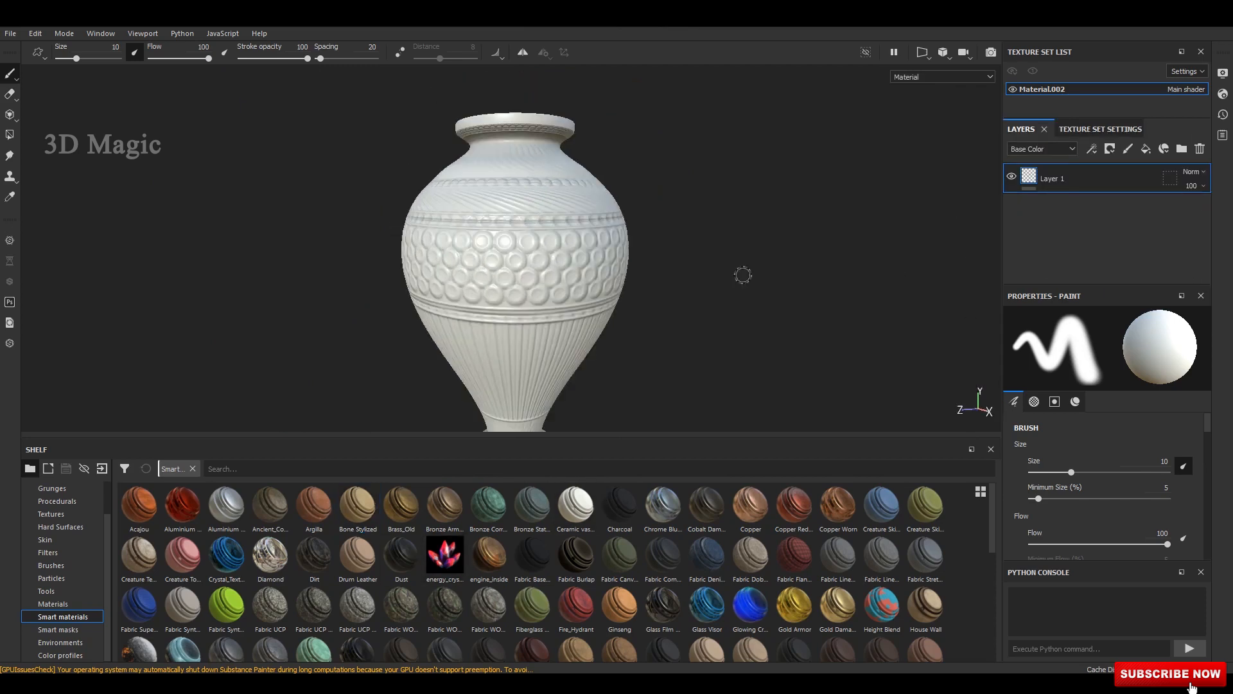
{"action": "left_click_drag", "start_coordinate": [707, 318], "coordinate": [656, 297], "text": "alt"}
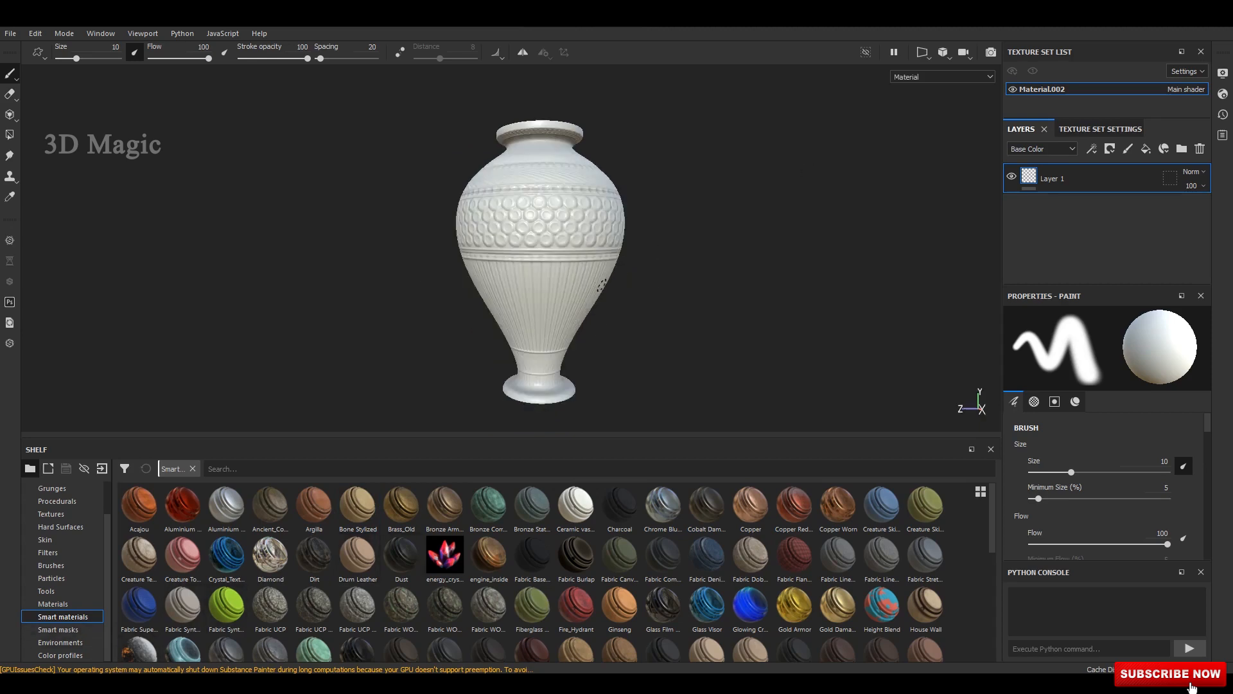
Apply the Brass_Old smart material to the vase, placing it beneath Layer 1.
{"action": "left_click_drag", "start_coordinate": [596, 284], "coordinate": [636, 285], "text": "alt"}
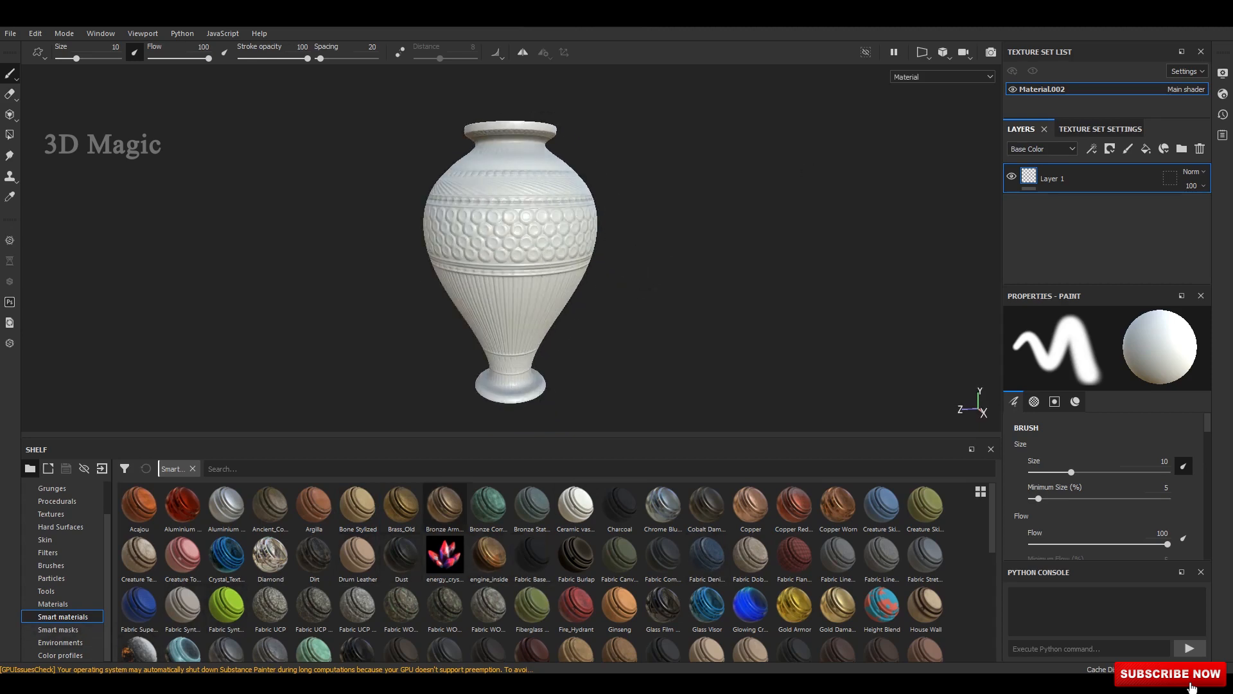
{"action": "left_click_drag", "start_coordinate": [401, 505], "coordinate": [1086, 200]}
{"action": "scroll", "coordinate": [574, 309], "scroll_direction": "up", "scroll_amount": 4}
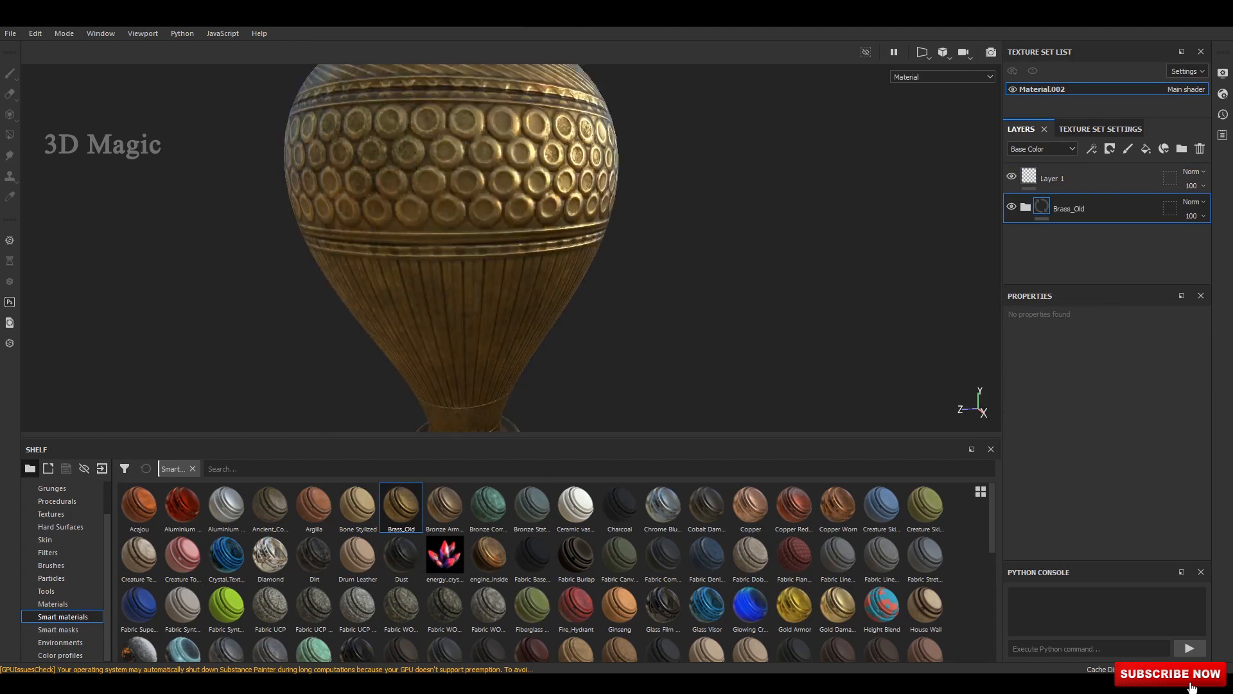
{"action": "scroll", "coordinate": [486, 247], "scroll_direction": "down", "scroll_amount": 3}
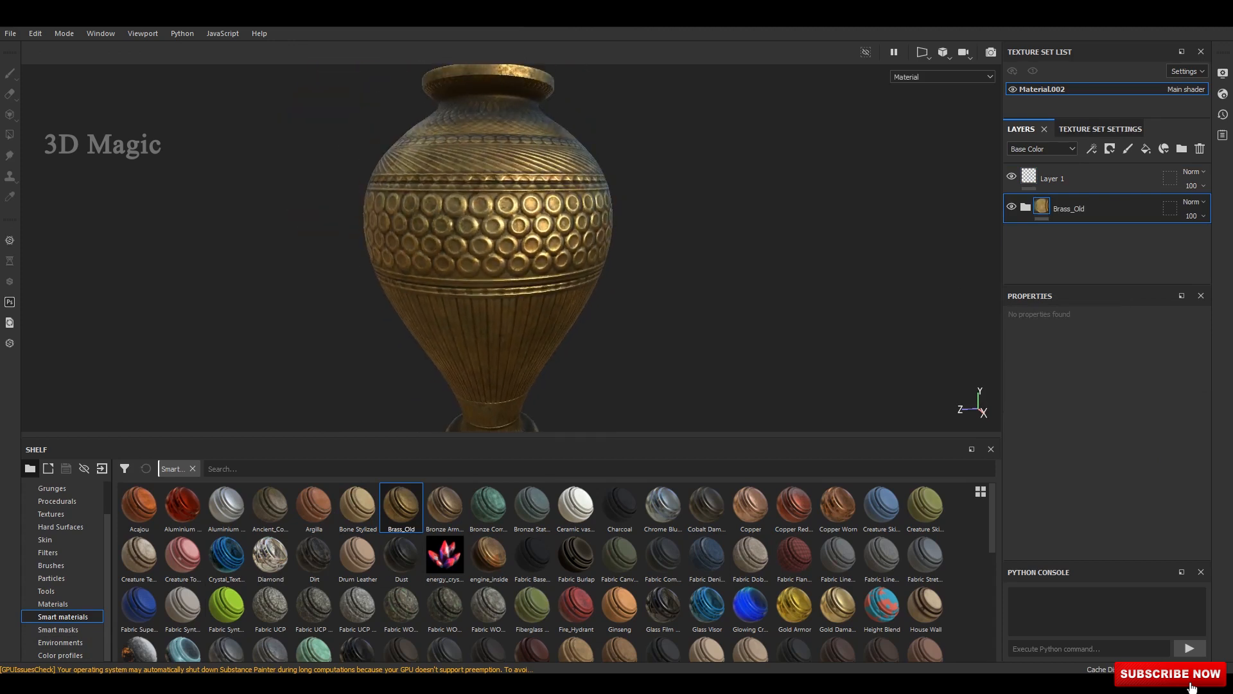
Examine the layers inside the Brass_Old group, toggling Oxydation AO to compare its effect on the vase, and collapse the group.
{"action": "left_click", "coordinate": [1026, 207]}
{"action": "scroll", "coordinate": [1028, 211], "scroll_direction": "down", "scroll_amount": 4}
{"action": "left_click", "coordinate": [1011, 177]}
{"action": "left_click", "coordinate": [1012, 177]}
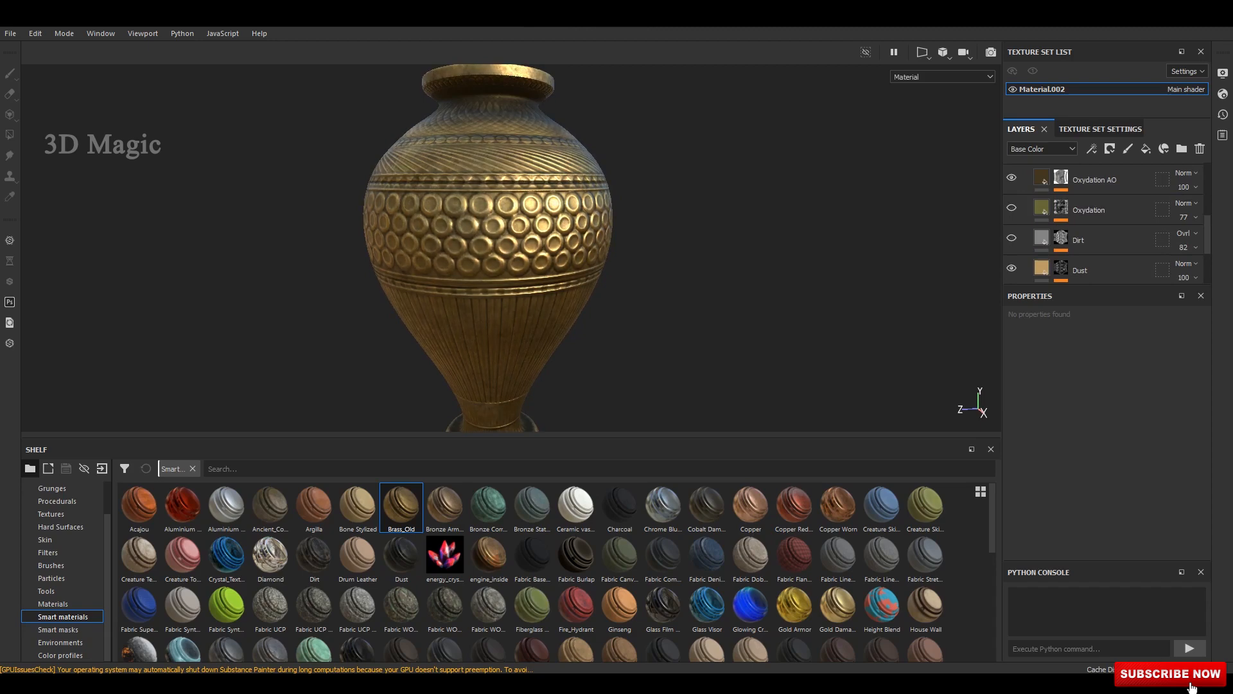
{"action": "scroll", "coordinate": [488, 247], "scroll_direction": "down", "scroll_amount": 3}
{"action": "right_click_drag", "start_coordinate": [488, 247], "coordinate": [607, 248], "text": "shift"}
{"action": "left_click_drag", "start_coordinate": [553, 248], "coordinate": [544, 280], "text": "alt"}
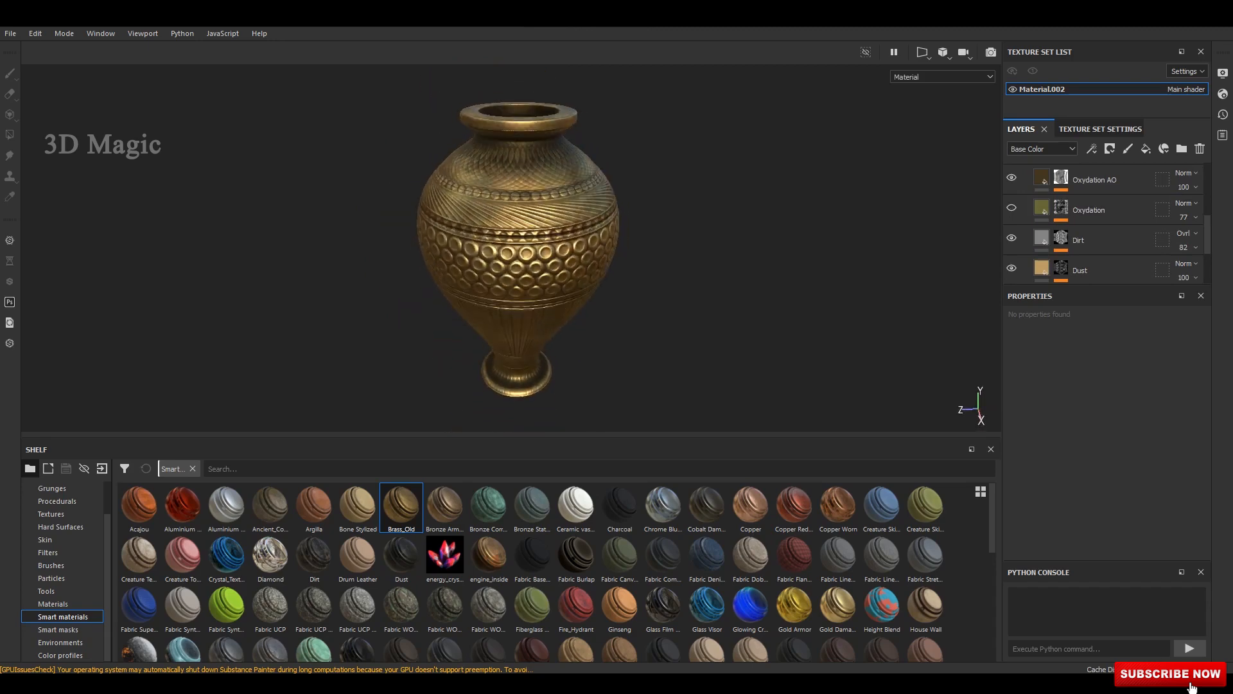
{"action": "scroll", "coordinate": [1114, 239], "scroll_direction": "up", "scroll_amount": 3}
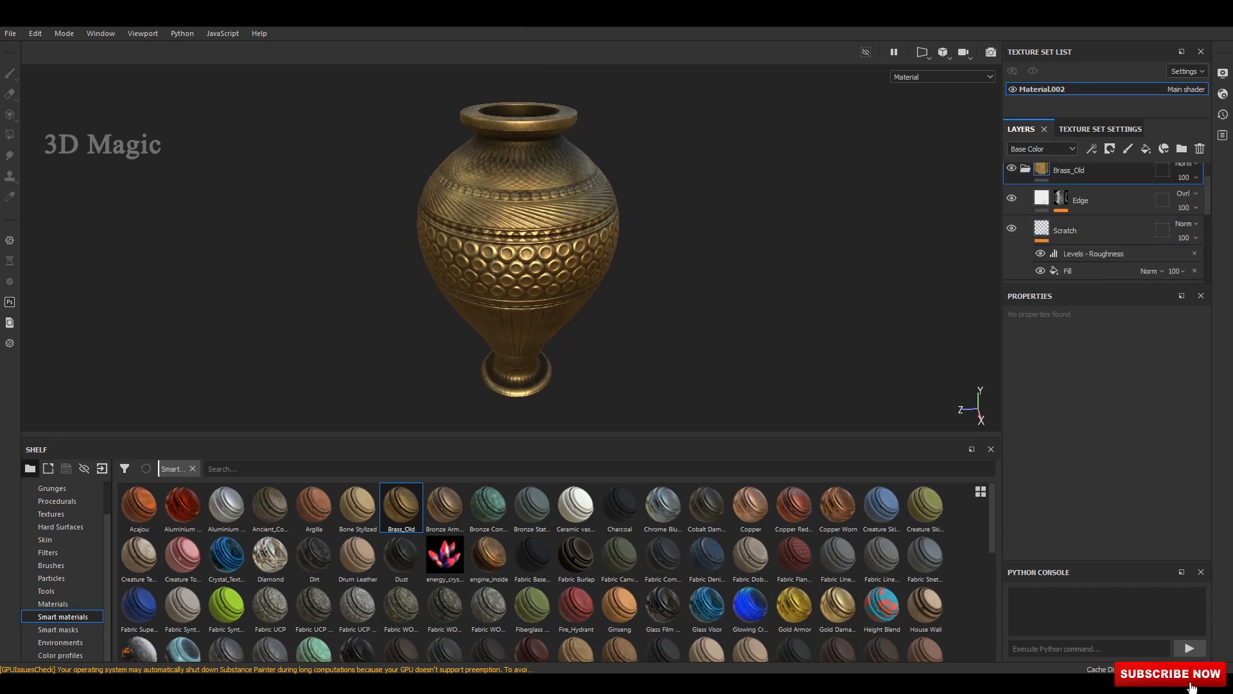
{"action": "scroll", "coordinate": [1115, 215], "scroll_direction": "down", "scroll_amount": 2}
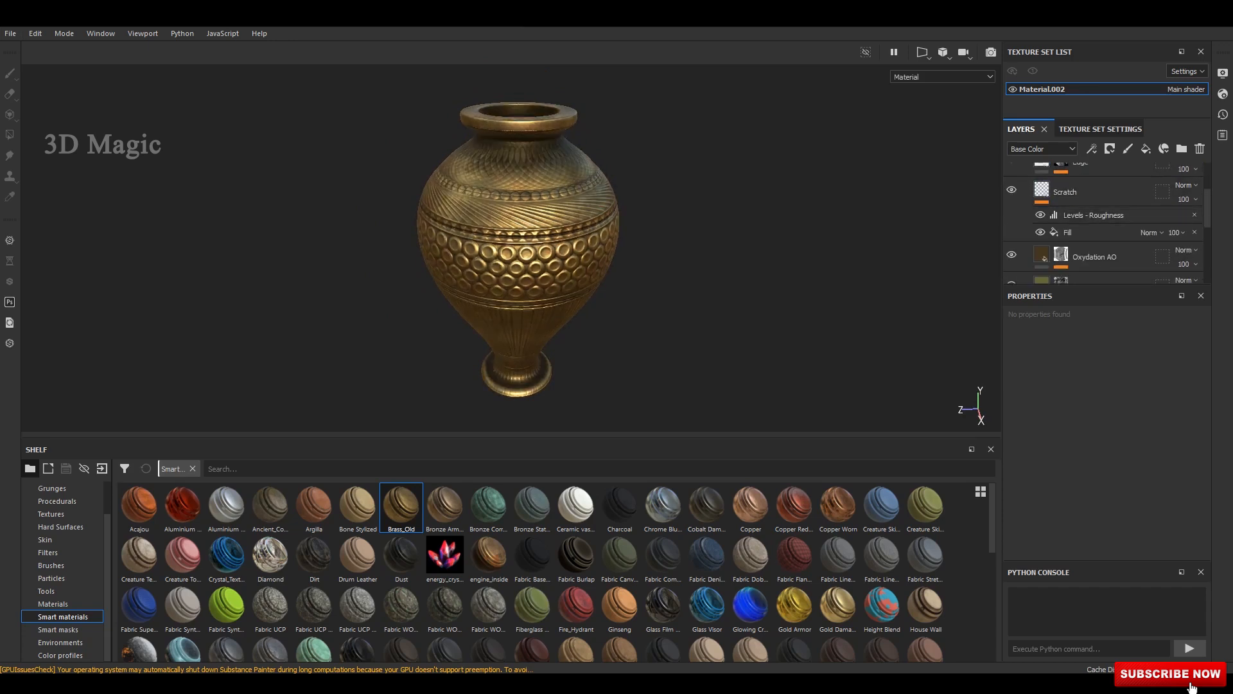
{"action": "scroll", "coordinate": [1105, 224], "scroll_direction": "up", "scroll_amount": 4}
{"action": "left_click_drag", "start_coordinate": [518, 257], "coordinate": [524, 222], "text": "alt"}
Export the vase's texture maps as 4096 x 4096 PNG files.
{"action": "left_click", "coordinate": [10, 33]}
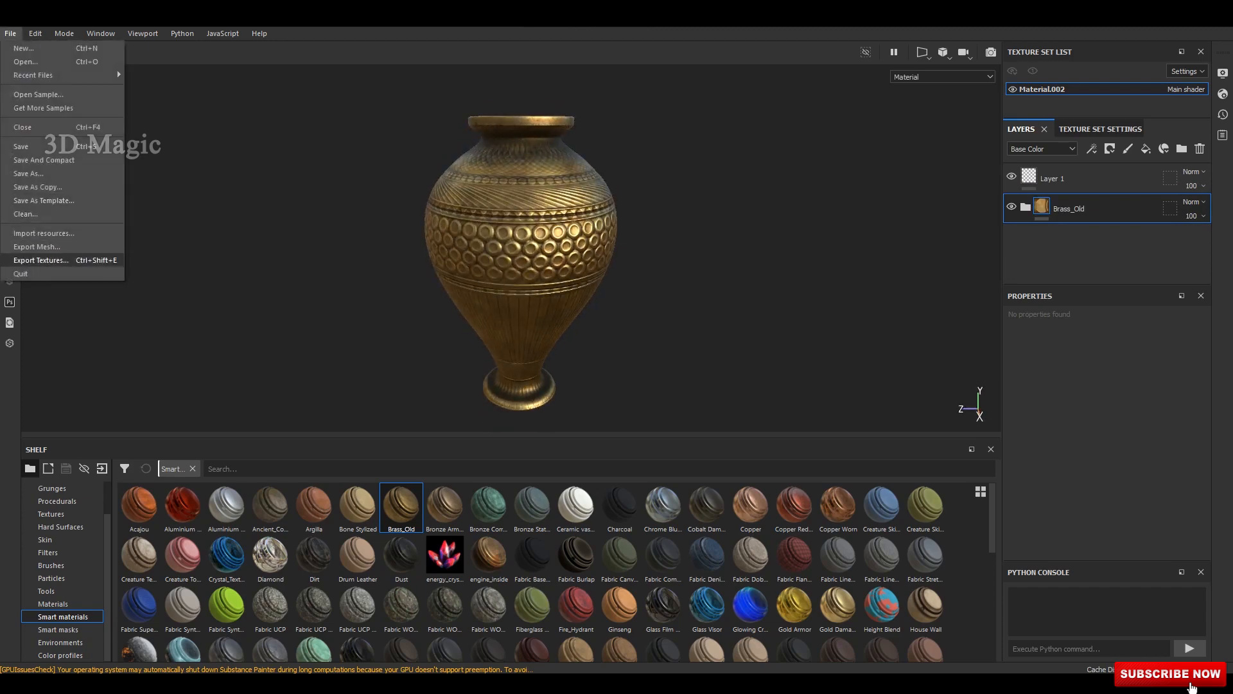
{"action": "left_click", "coordinate": [40, 260]}
{"action": "left_click", "coordinate": [918, 575]}
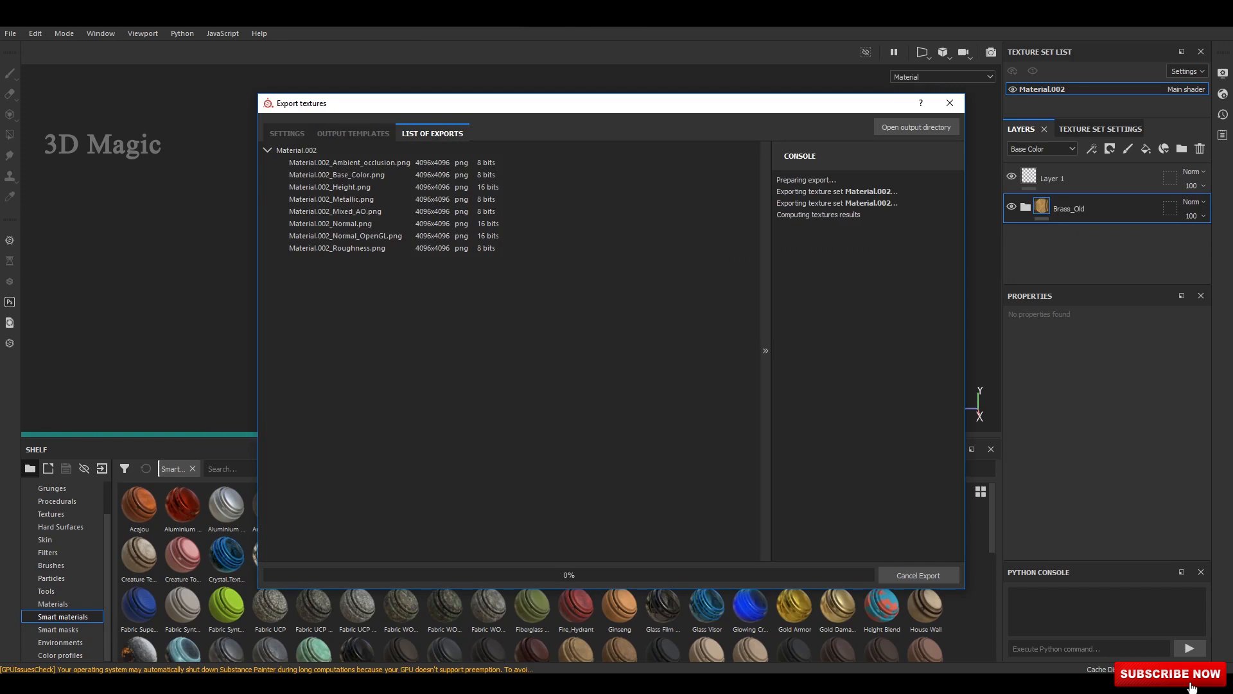
Switch to Blender and create a new material for the selected vase in the Shading workspace.
{"action": "scroll", "coordinate": [610, 331], "scroll_direction": "down", "scroll_amount": 2}
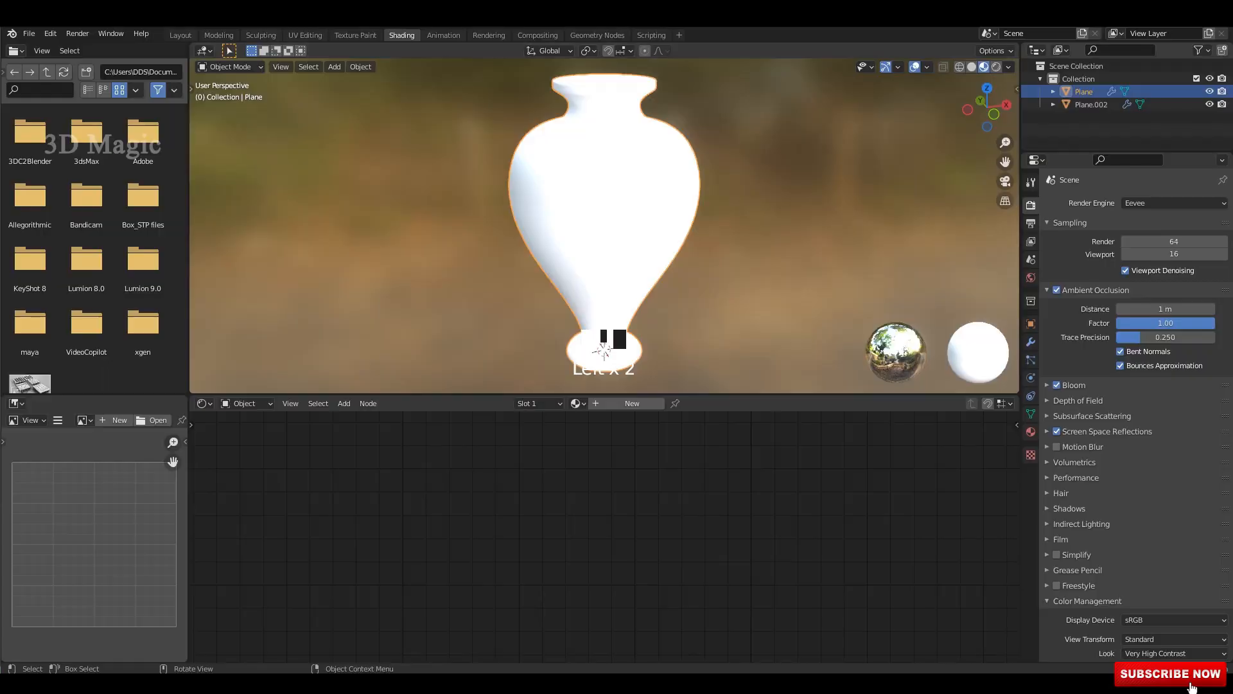
{"action": "middle_click_drag", "start_coordinate": [604, 289], "coordinate": [540, 244]}
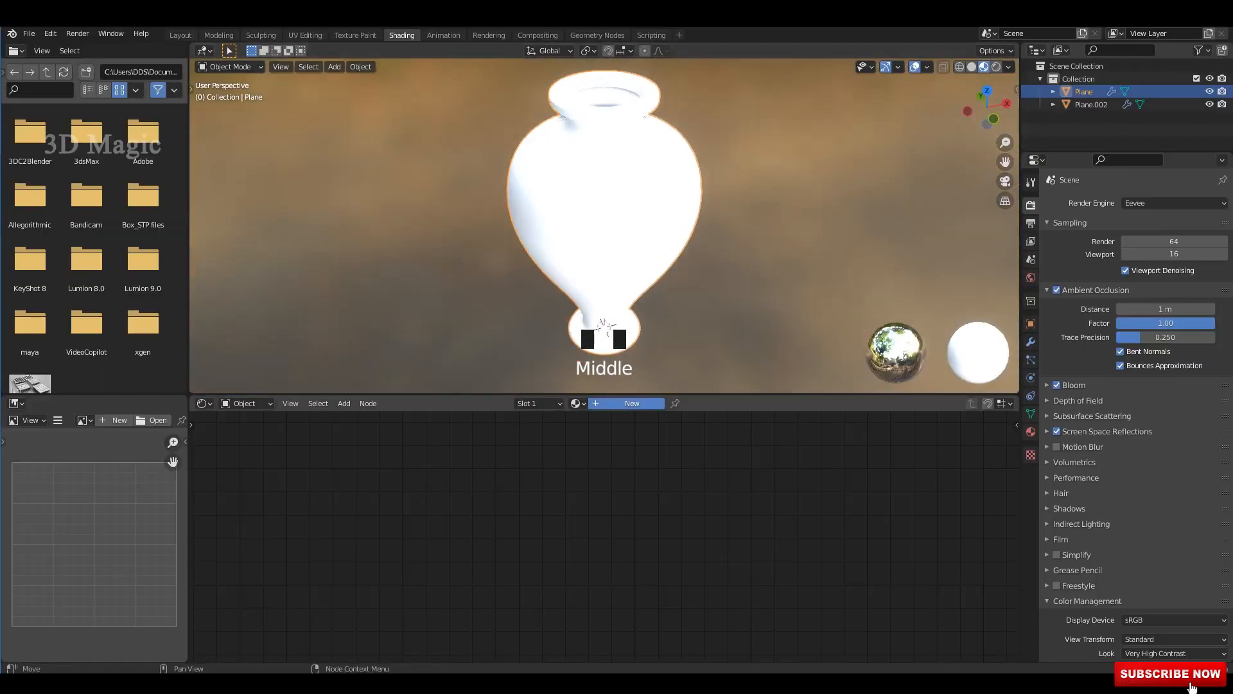
{"action": "middle_click_drag", "start_coordinate": [599, 582], "coordinate": [567, 499]}
{"action": "scroll", "coordinate": [568, 499], "scroll_direction": "up", "scroll_amount": 4}
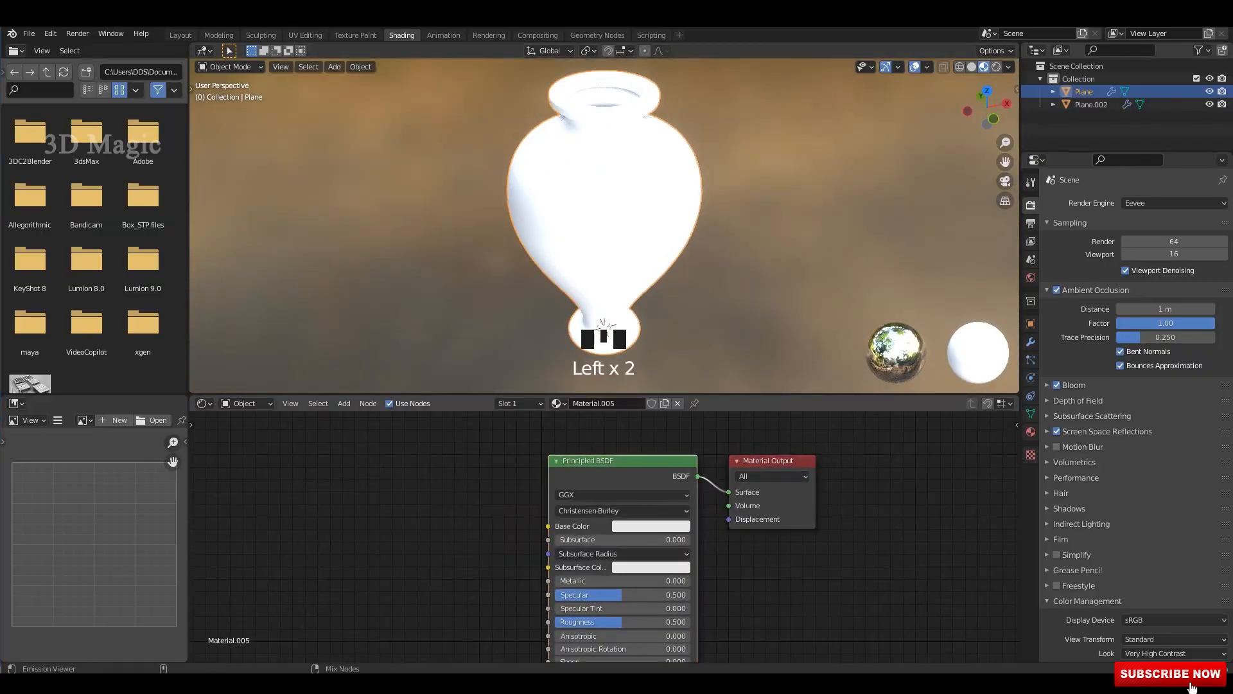
Load the exported Base_Color, Metallic, Normal_OpenGL and Roughness maps into the vase material with Principled Texture Setup and inspect the node network.
{"action": "key", "text": "ctrl+shift+t"}
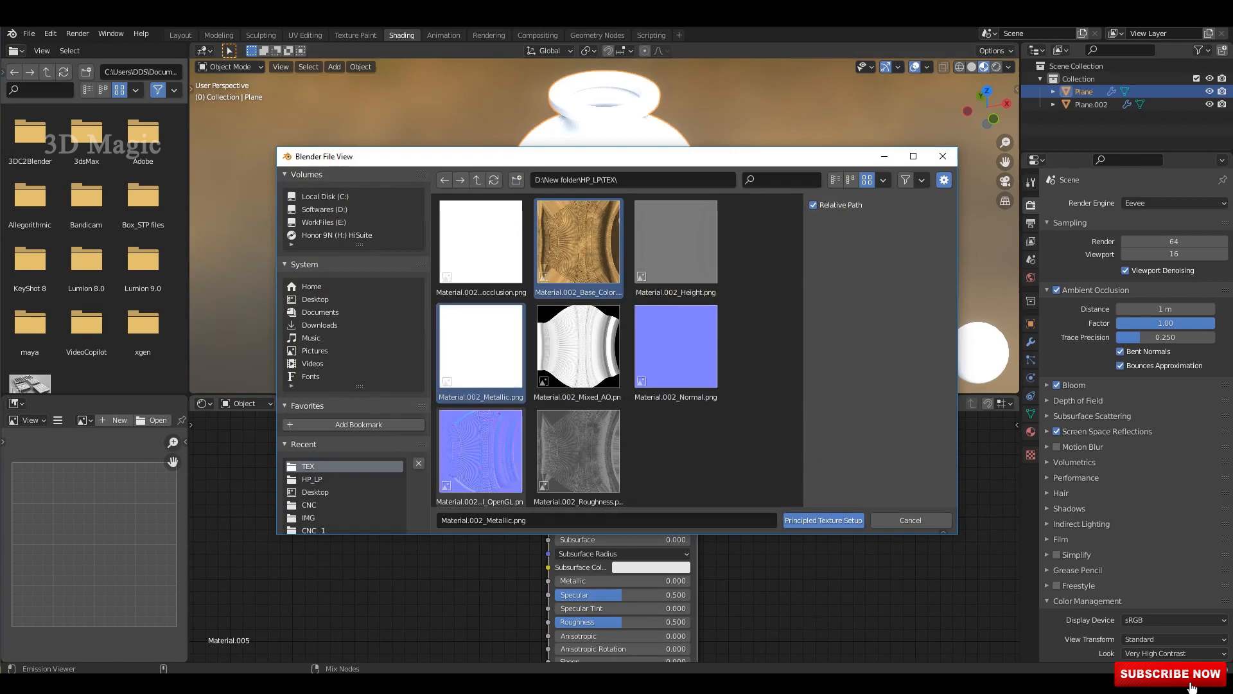
{"action": "left_click", "coordinate": [481, 452], "text": "ctrl"}
{"action": "left_click", "coordinate": [578, 447], "text": "ctrl"}
{"action": "left_click", "coordinate": [823, 520]}
{"action": "scroll", "coordinate": [606, 536], "scroll_direction": "down", "scroll_amount": 5}
{"action": "middle_click_drag", "start_coordinate": [604, 270], "coordinate": [601, 212]}
{"action": "scroll", "coordinate": [601, 241], "scroll_direction": "up", "scroll_amount": 2}
{"action": "scroll", "coordinate": [762, 465], "scroll_direction": "down", "scroll_amount": 3}
{"action": "left_click_drag", "start_coordinate": [675, 443], "coordinate": [686, 431]}
{"action": "scroll", "coordinate": [632, 462], "scroll_direction": "down", "scroll_amount": 3}
{"action": "middle_click_drag", "start_coordinate": [546, 604], "coordinate": [533, 546]}
{"action": "scroll", "coordinate": [526, 566], "scroll_direction": "up", "scroll_amount": 7}
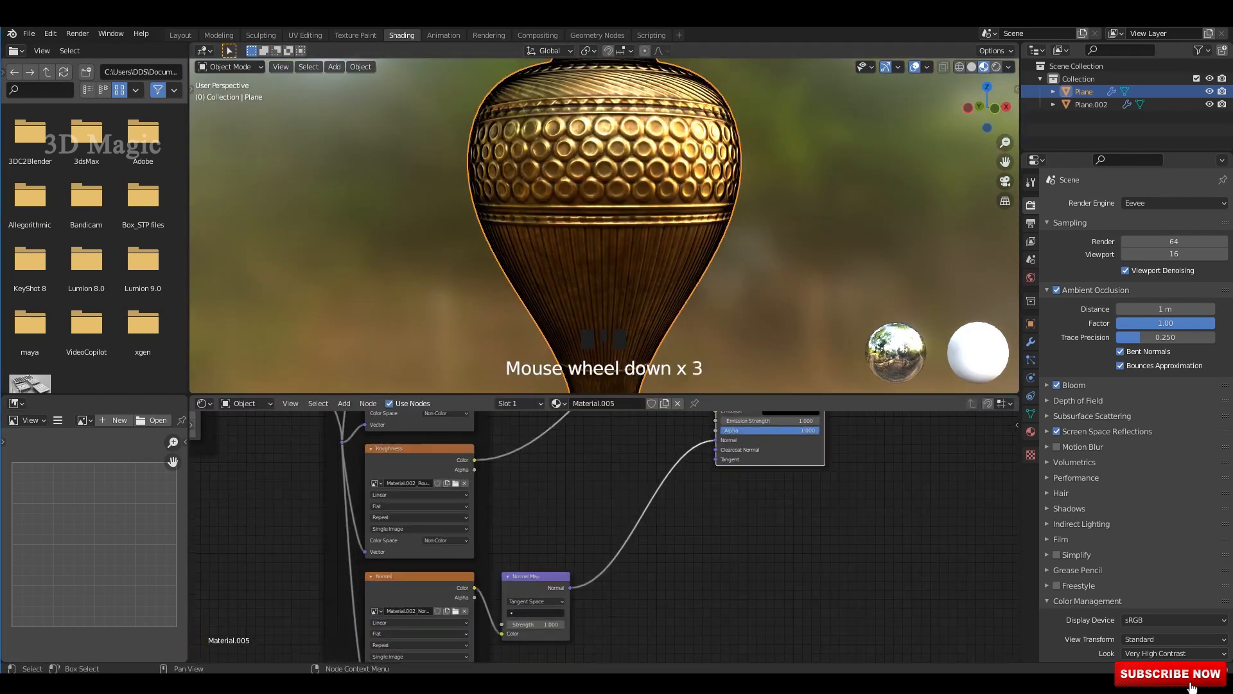
Set the strength of the viewport's environment lighting to 2.000.
{"action": "scroll", "coordinate": [604, 244], "scroll_direction": "up", "scroll_amount": 2}
{"action": "mouse_move", "coordinate": [604, 225]}
{"action": "middle_mouse_down"}
{"action": "mouse_move", "coordinate": [604, 257]}
{"action": "mouse_move", "coordinate": [613, 247]}
{"action": "middle_mouse_up"}
{"action": "scroll", "coordinate": [604, 257], "scroll_direction": "down", "scroll_amount": 2}
{"action": "scroll", "coordinate": [614, 247], "scroll_direction": "up", "scroll_amount": 2}
{"action": "left_click", "coordinate": [1009, 67]}
{"action": "left_click_drag", "start_coordinate": [1021, 220], "coordinate": [1053, 220]}
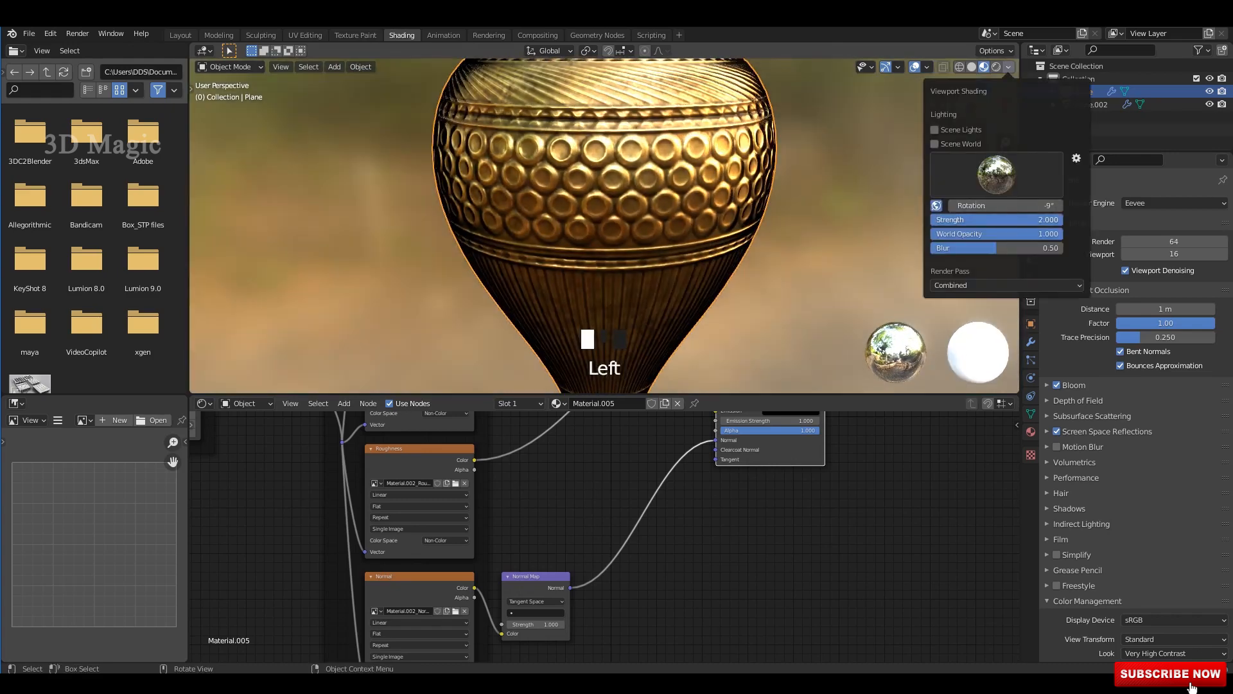
Set the Normal Map node's strength to 1.500 and check the relief on the vase.
{"action": "mouse_move", "coordinate": [720, 212]}
{"action": "middle_mouse_down"}
{"action": "mouse_move", "coordinate": [707, 270]}
{"action": "mouse_move", "coordinate": [713, 203]}
{"action": "middle_mouse_up"}
{"action": "scroll", "coordinate": [536, 631], "scroll_direction": "up", "scroll_amount": 3}
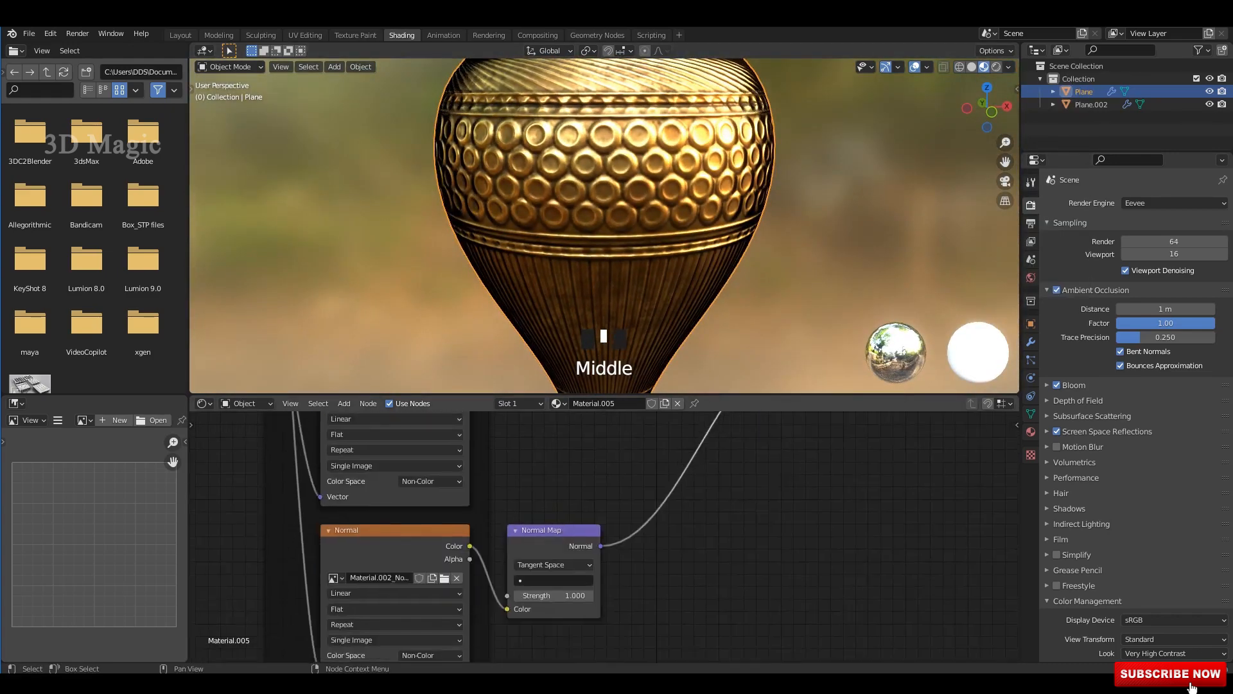
{"action": "left_click", "coordinate": [585, 617]}
{"action": "scroll", "coordinate": [604, 238], "scroll_direction": "down", "scroll_amount": 2}
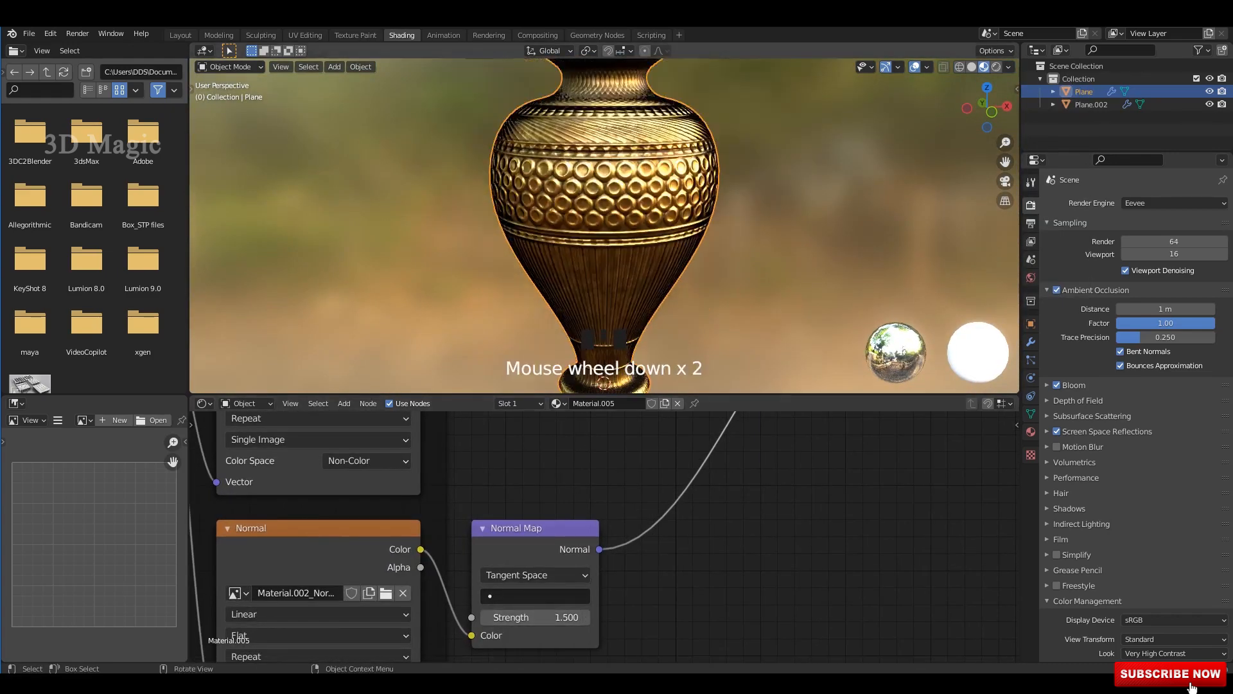
{"action": "mouse_move", "coordinate": [603, 224]}
{"action": "middle_mouse_down"}
{"action": "mouse_move", "coordinate": [611, 283]}
{"action": "mouse_move", "coordinate": [617, 222]}
{"action": "middle_mouse_up"}
{"action": "scroll", "coordinate": [617, 221], "scroll_direction": "up", "scroll_amount": 1}
{"action": "scroll", "coordinate": [607, 536], "scroll_direction": "up", "scroll_amount": 3}
Set the Normal Map node's strength to 3.000 and view the whole vase.
{"action": "middle_click_drag", "start_coordinate": [597, 603], "coordinate": [639, 549]}
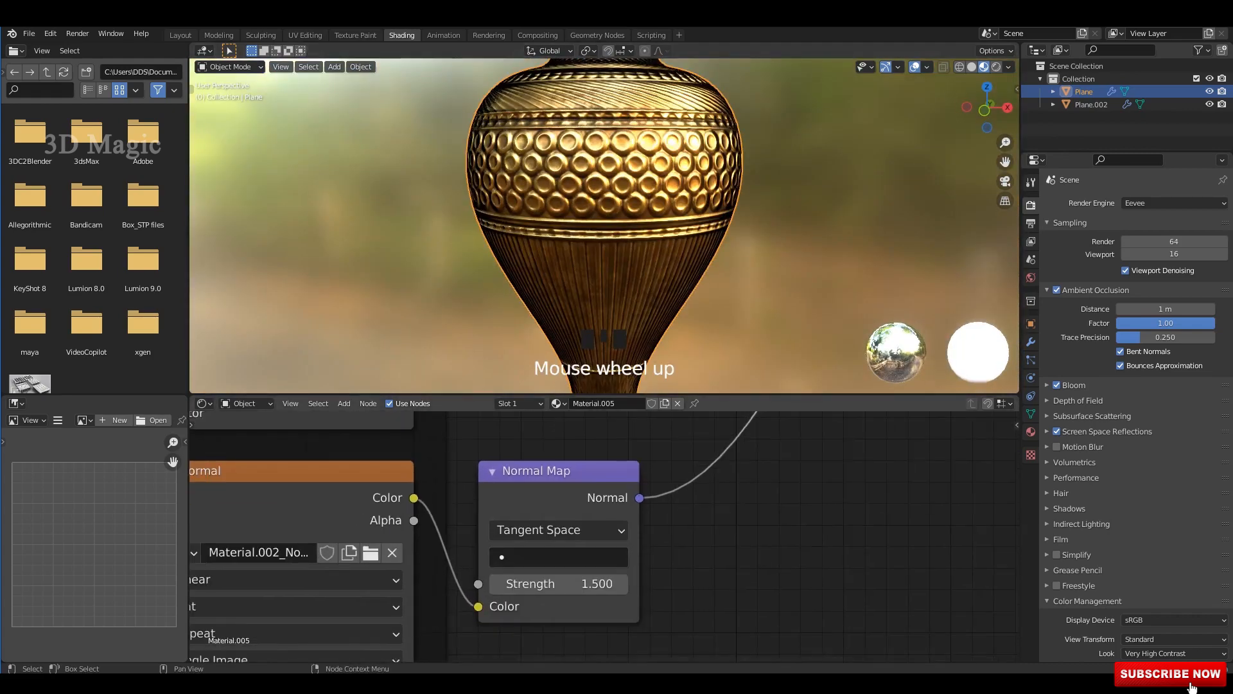
{"action": "middle_click_drag", "start_coordinate": [607, 212], "coordinate": [607, 240]}
{"action": "scroll", "coordinate": [620, 545], "scroll_direction": "down", "scroll_amount": 8}
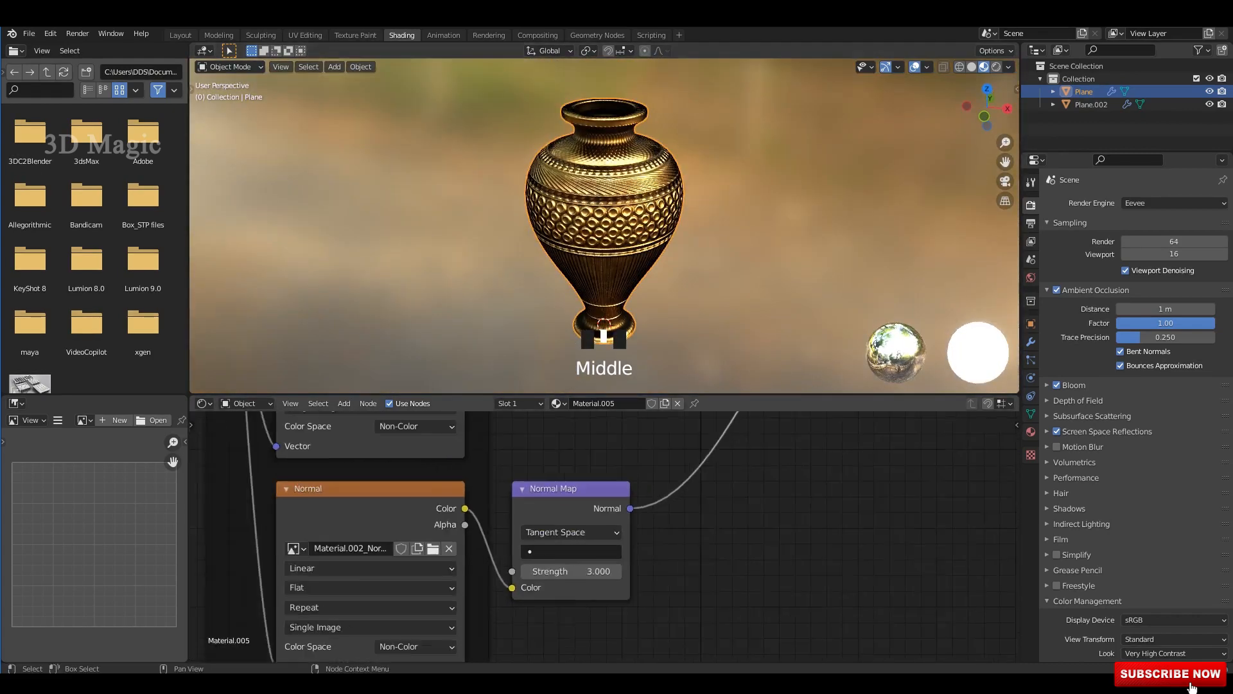
Set the Principled BSDF's Specular to 0.000 and check the gold surface up close.
{"action": "middle_click_drag", "start_coordinate": [620, 469], "coordinate": [527, 652]}
{"action": "scroll", "coordinate": [546, 629], "scroll_direction": "up", "scroll_amount": 2}
{"action": "scroll", "coordinate": [713, 523], "scroll_direction": "up", "scroll_amount": 2}
{"action": "mouse_move", "coordinate": [713, 523]}
{"action": "left_mouse_down"}
{"action": "mouse_move", "coordinate": [490, 518]}
{"action": "mouse_move", "coordinate": [705, 541]}
{"action": "left_mouse_up"}
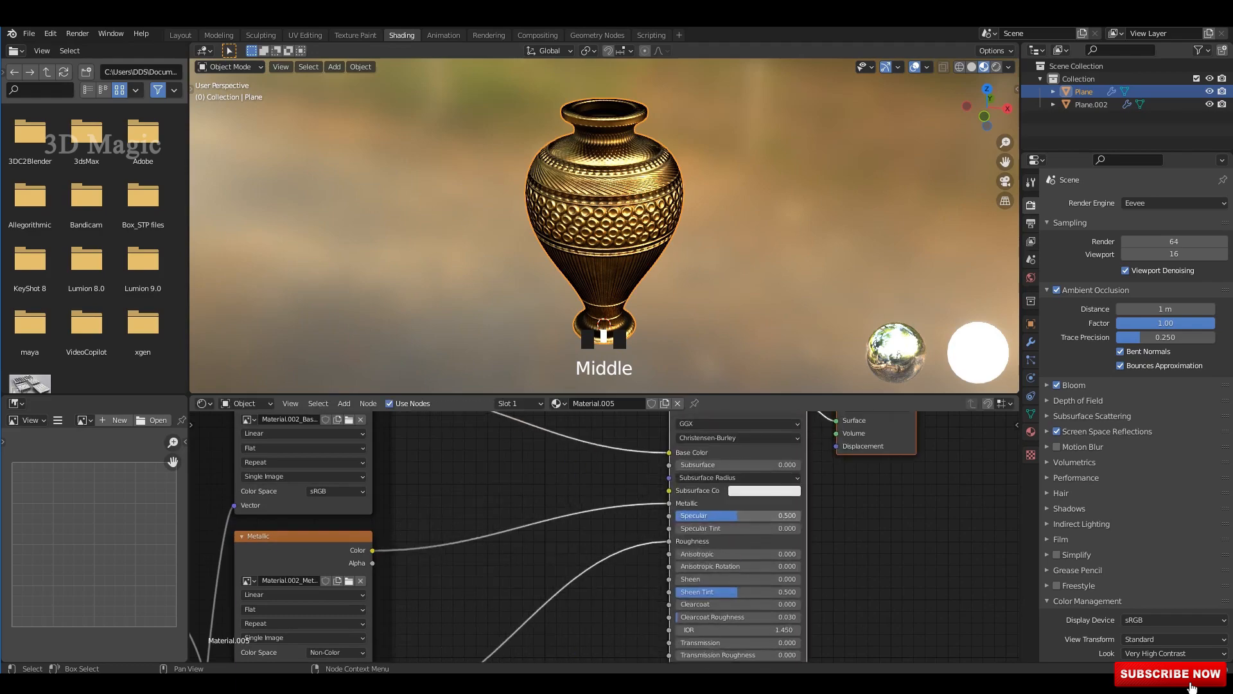
{"action": "middle_click_drag", "start_coordinate": [604, 360], "coordinate": [602, 330]}
{"action": "scroll", "coordinate": [605, 379], "scroll_direction": "up", "scroll_amount": 3}
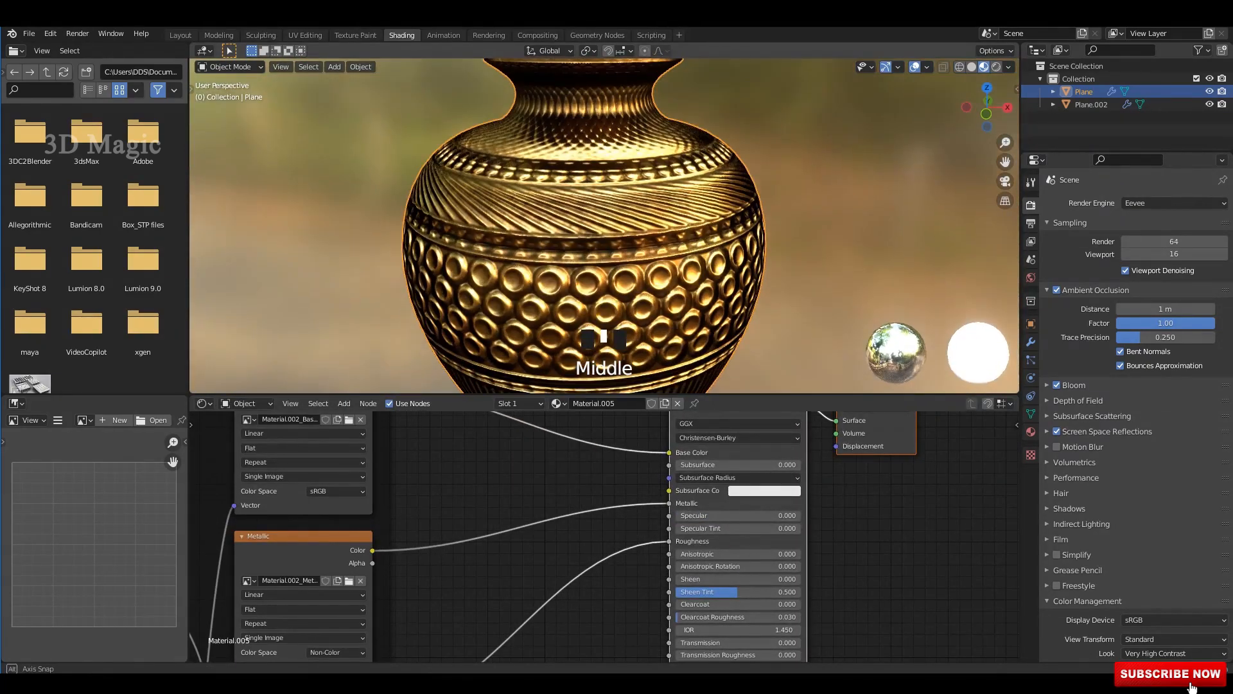